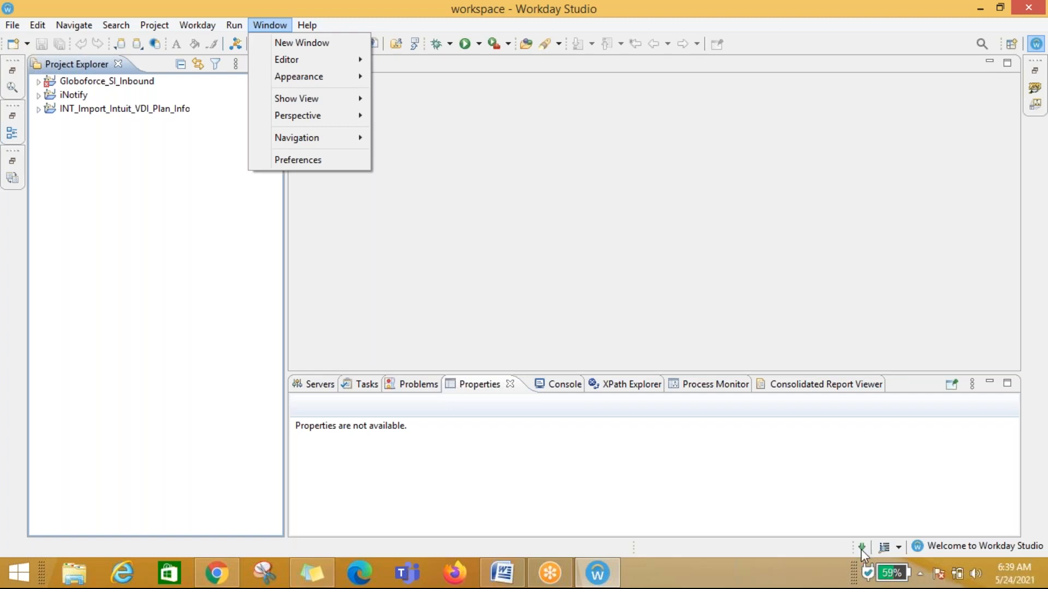
# Step: Open the Workday Studio Welcome page
pyautogui.click(787, 544)
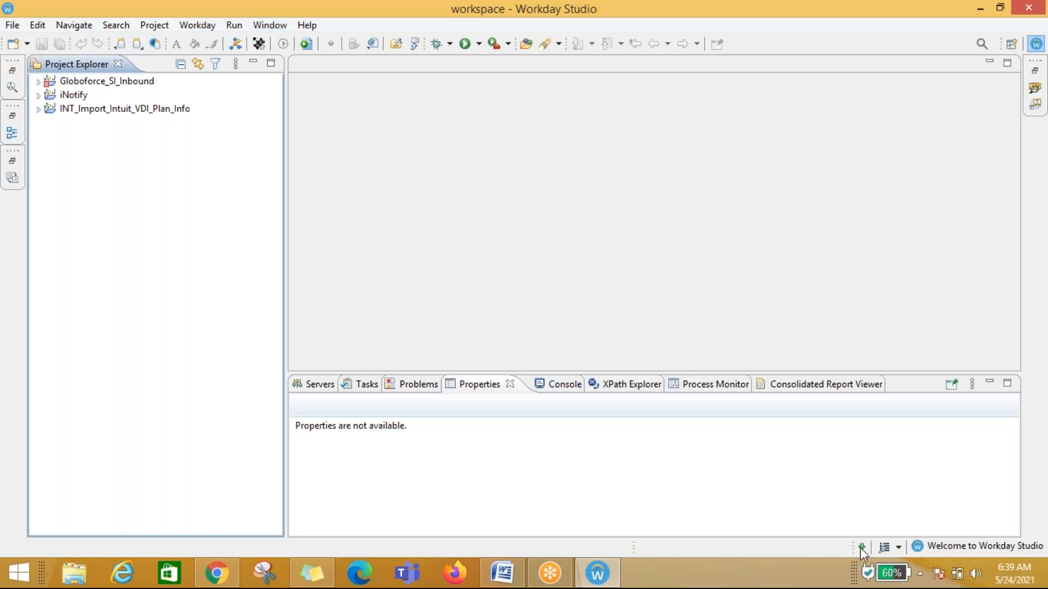
pyautogui.click(270, 25)
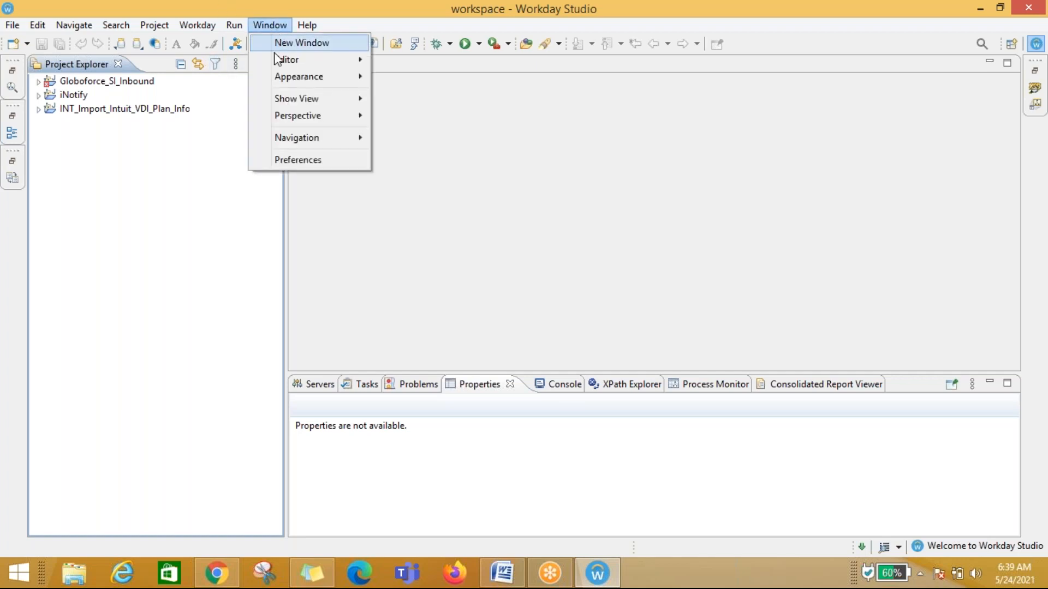
pyautogui.moveTo(236, 26)
pyautogui.moveTo(270, 26)
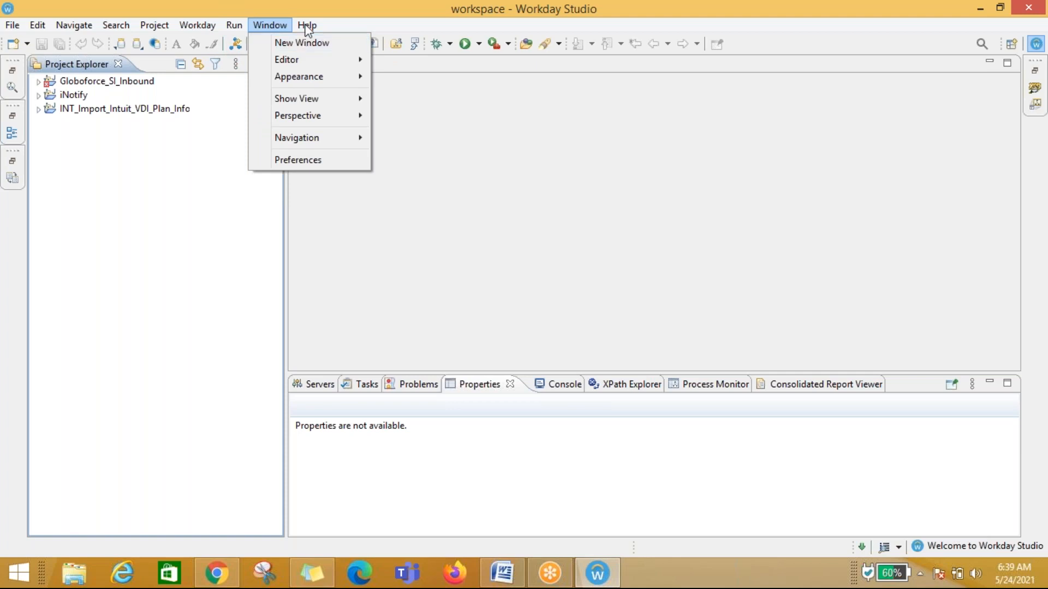
pyautogui.moveTo(306, 24)
pyautogui.click(344, 41)
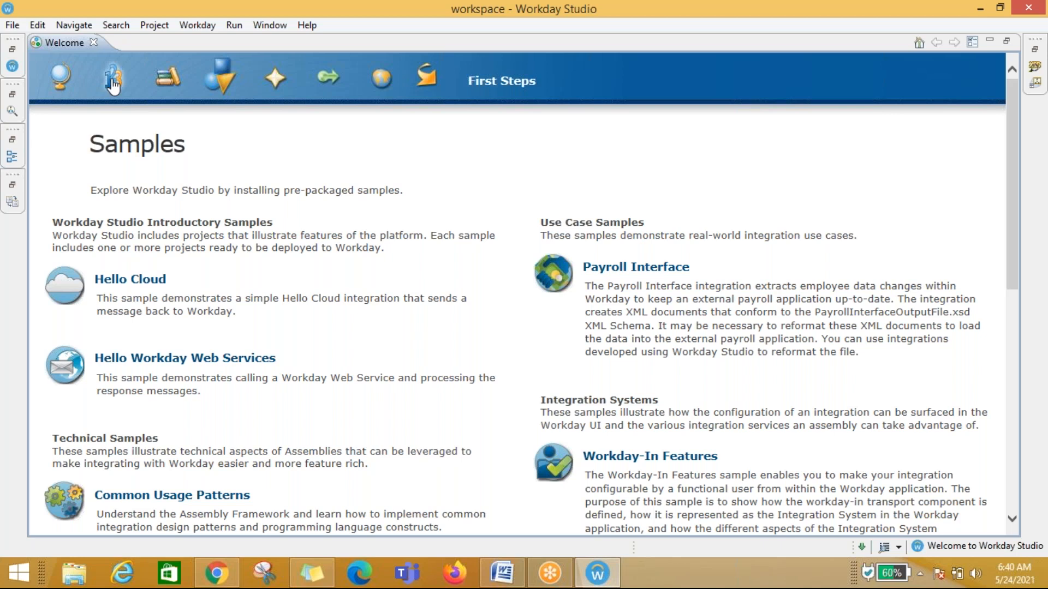
# Step: Browse the Welcome page sections Tutorials, Samples, What's New, Migrate and Web Resources, then return to the Workbench
pyautogui.click(169, 80)
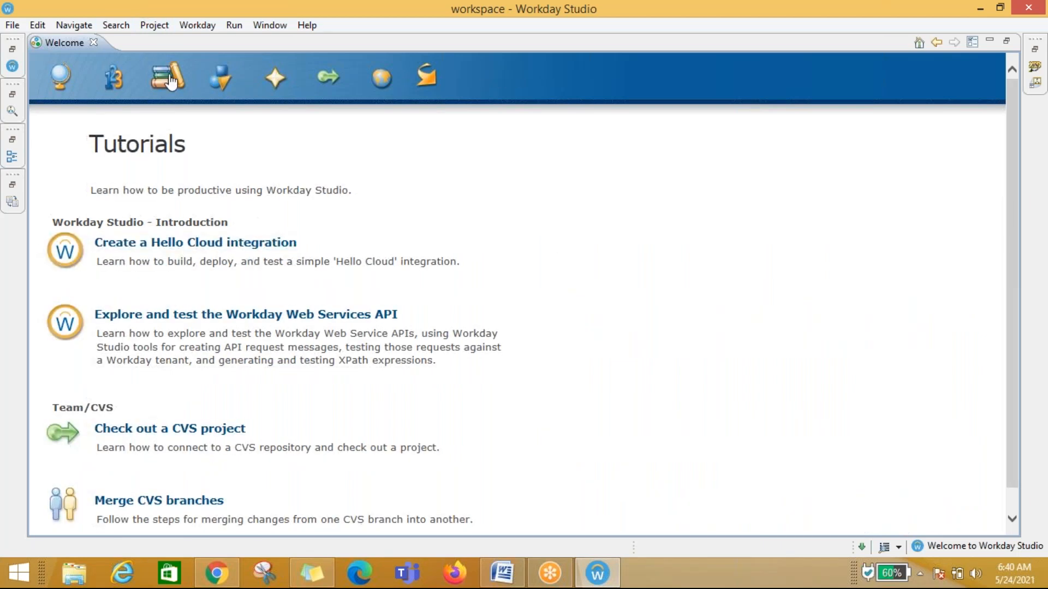
pyautogui.scroll(-1, 600, 363)
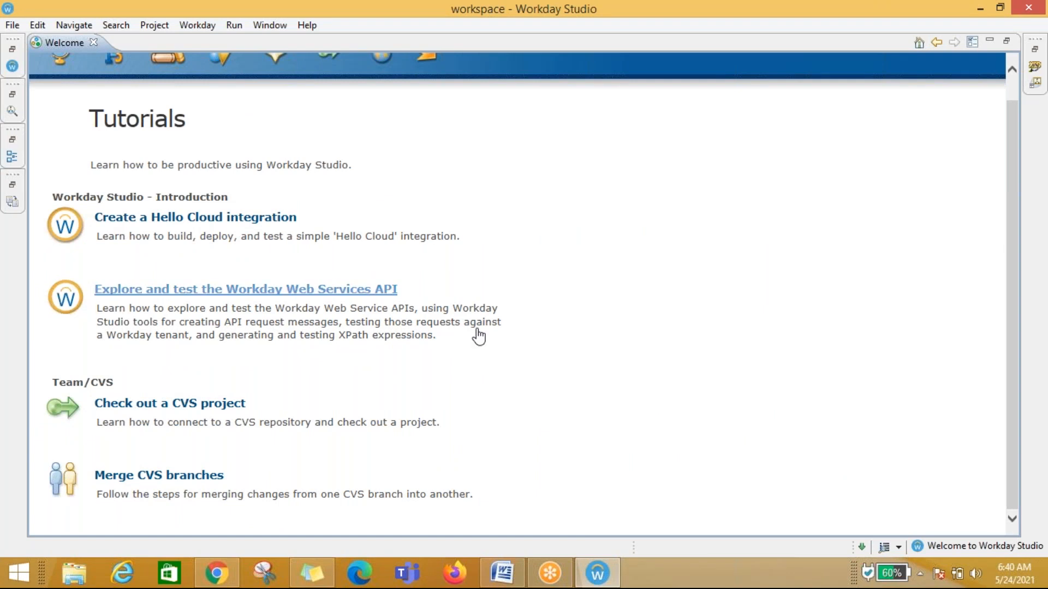
pyautogui.scroll(1, 478, 336)
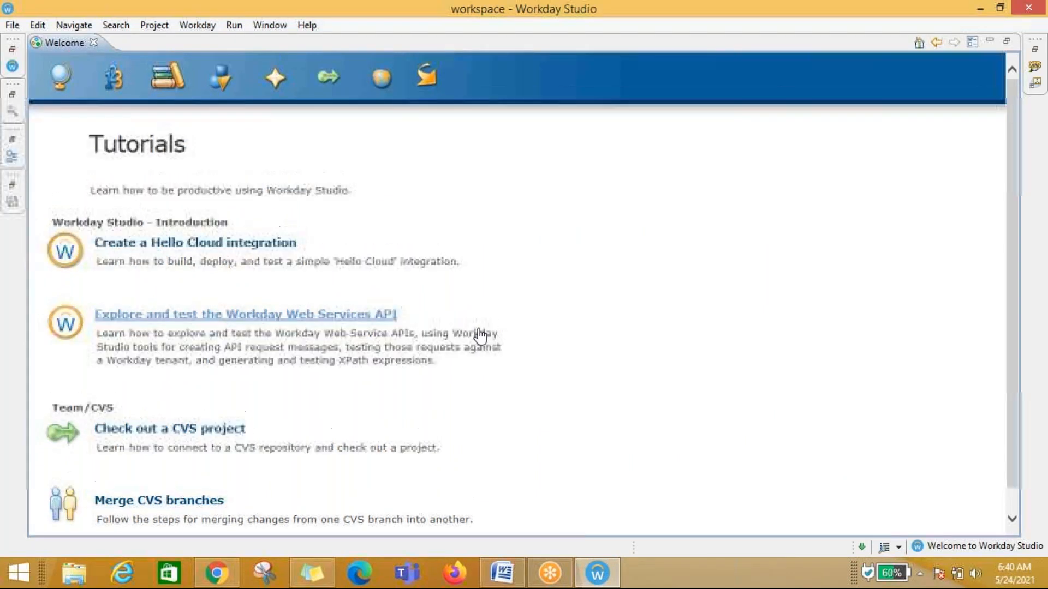
pyautogui.click(221, 81)
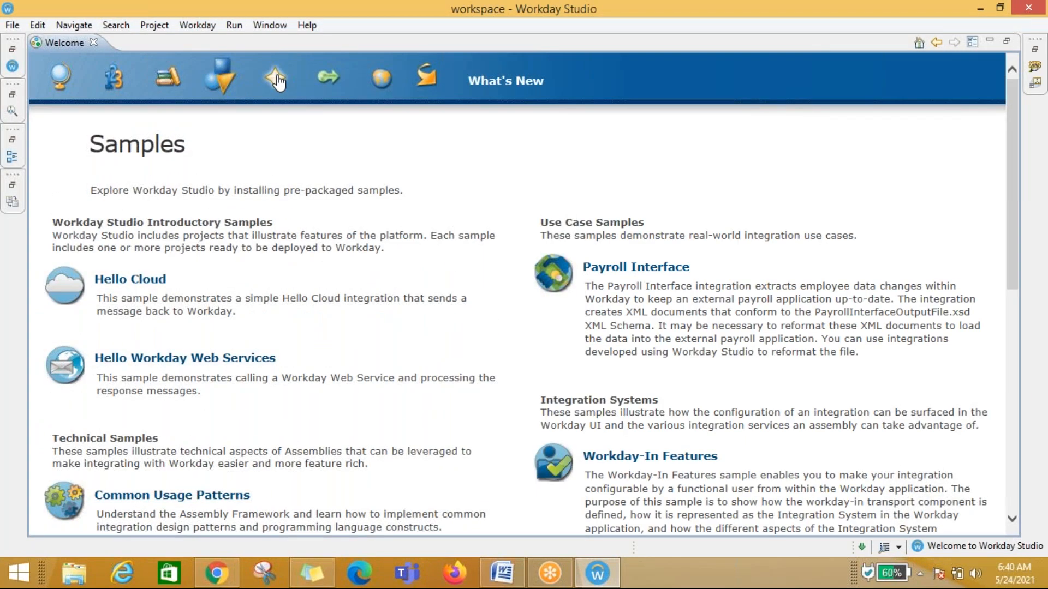
pyautogui.click(277, 81)
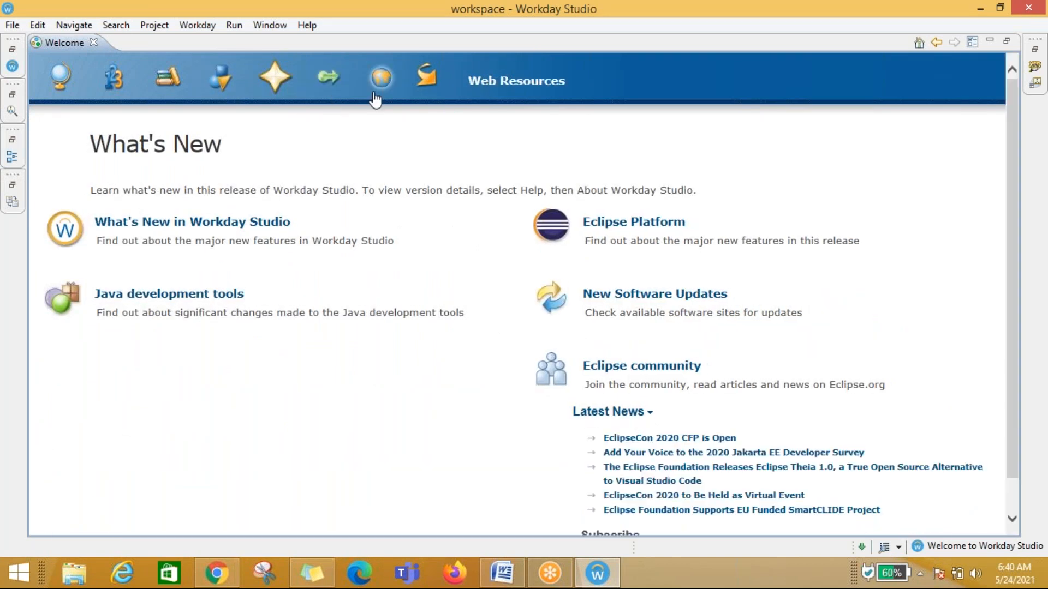
pyautogui.click(337, 82)
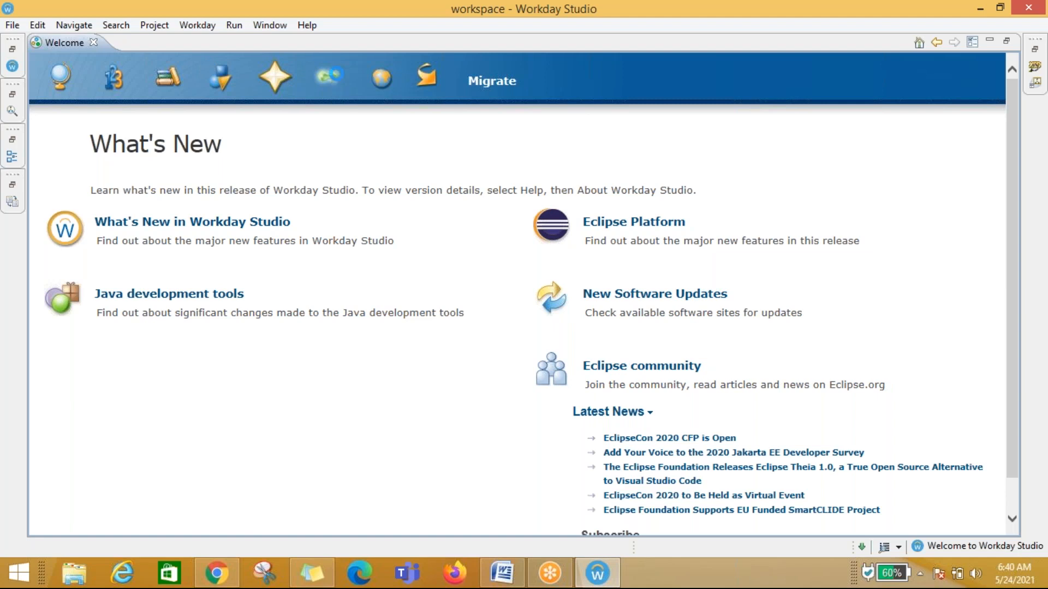
pyautogui.click(383, 81)
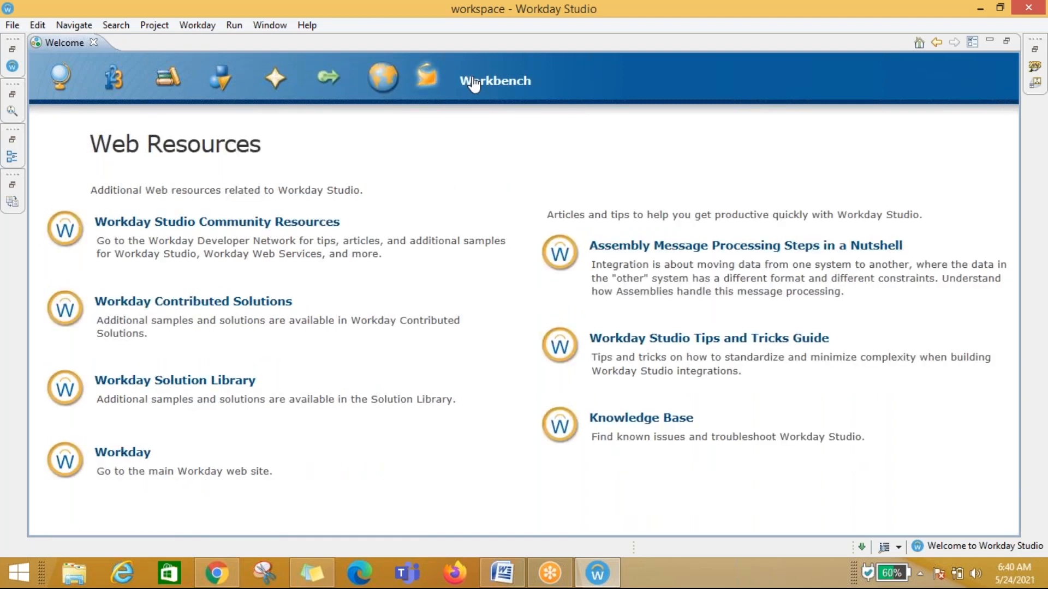
pyautogui.click(428, 83)
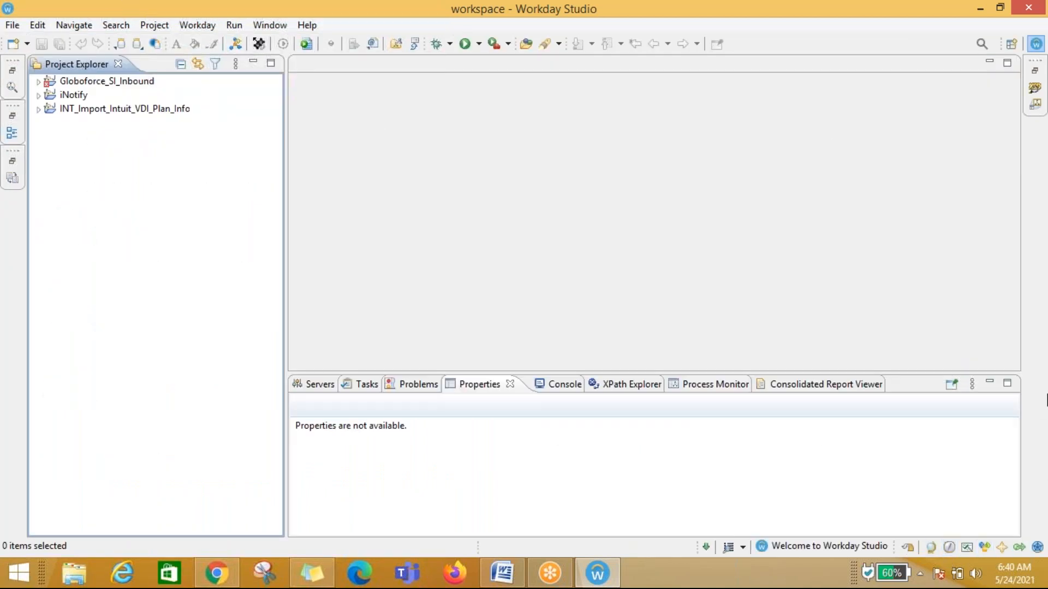
# Step: Reopen the Welcome page and install the Hello Cloud sample as project HelloCloud using the Workday Runtime
pyautogui.click(274, 24)
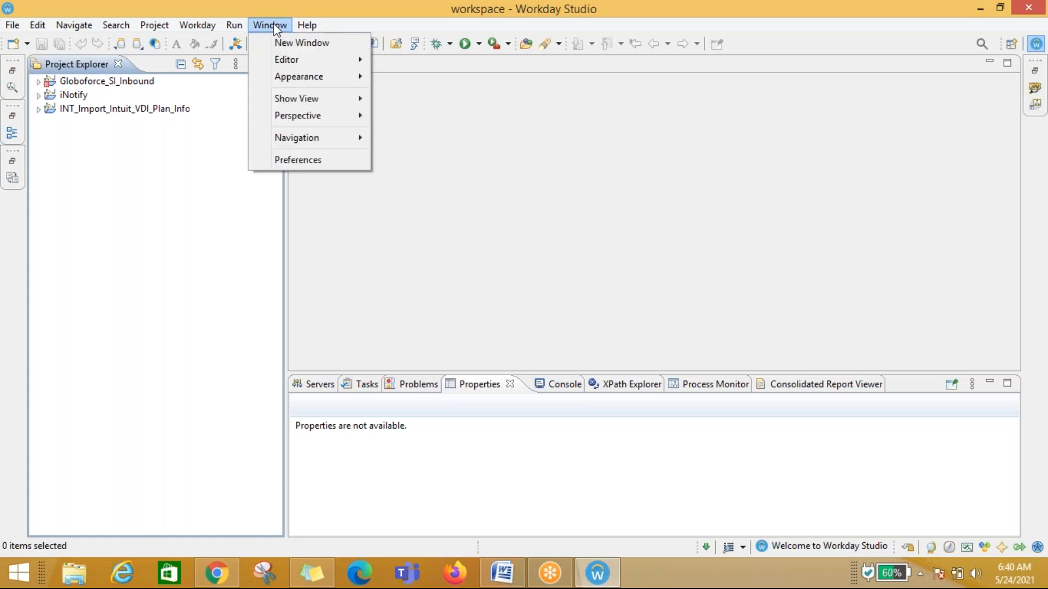
pyautogui.click(311, 40)
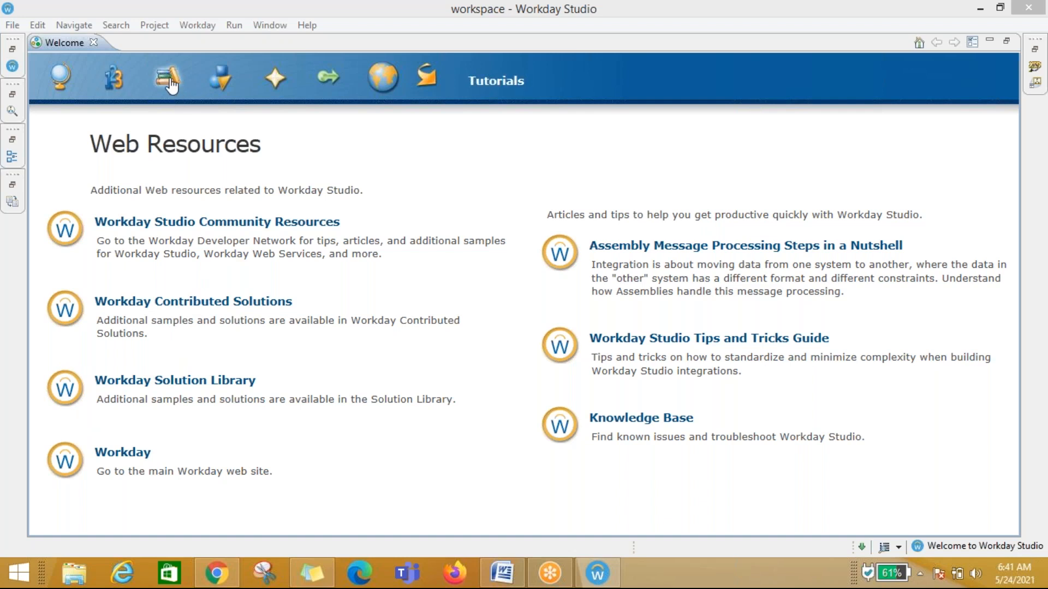
pyautogui.click(220, 77)
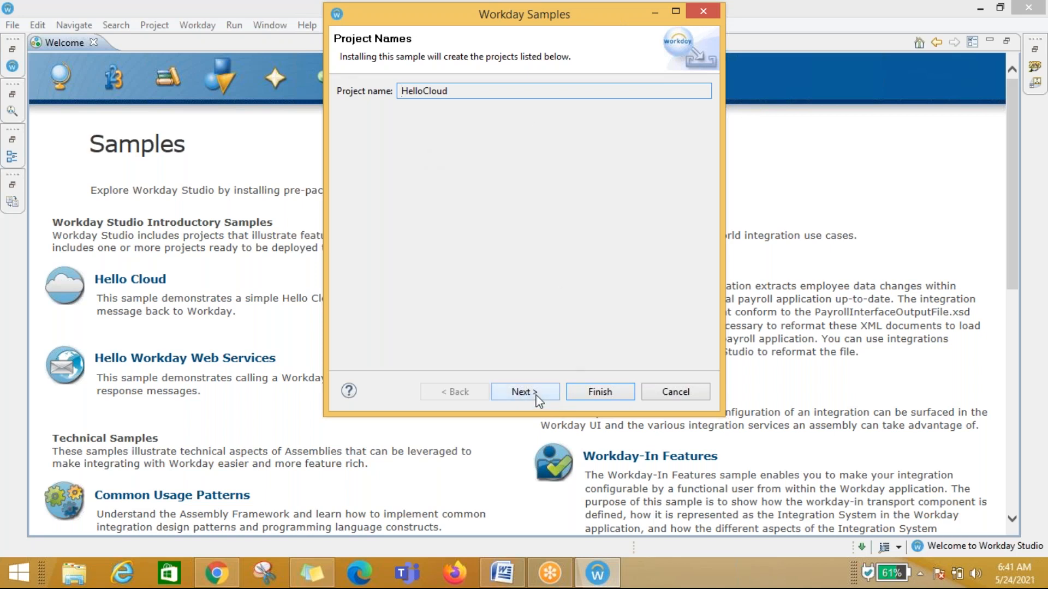
pyautogui.click(424, 91)
pyautogui.click(527, 392)
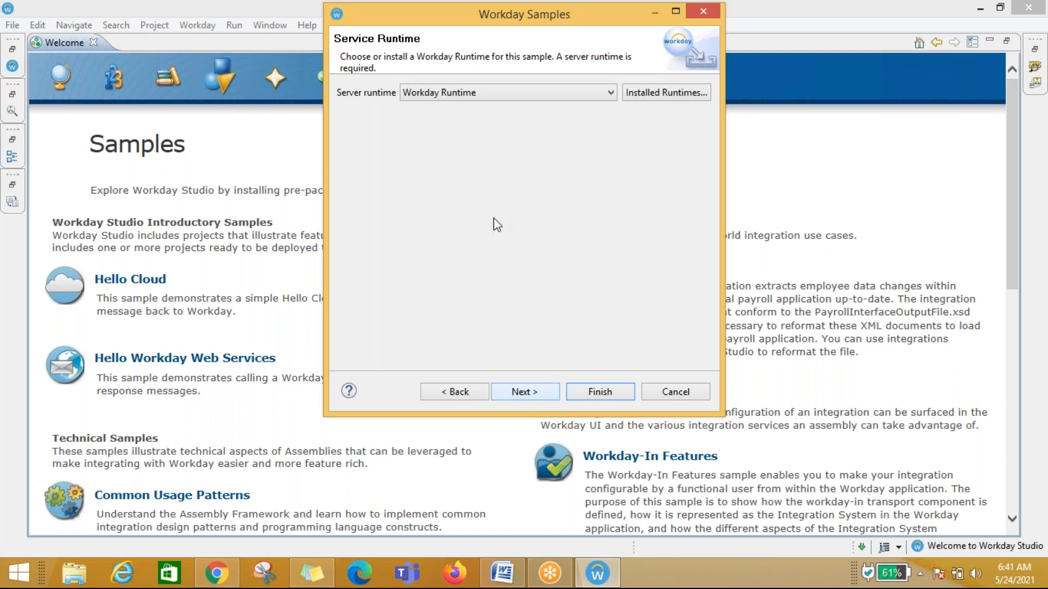
pyautogui.click(528, 392)
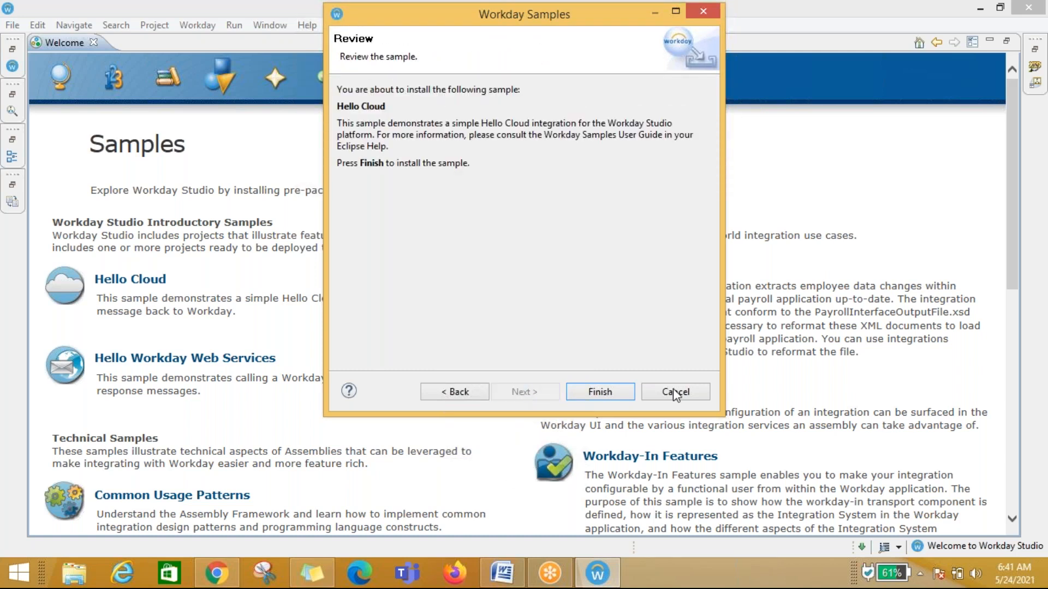
pyautogui.click(595, 391)
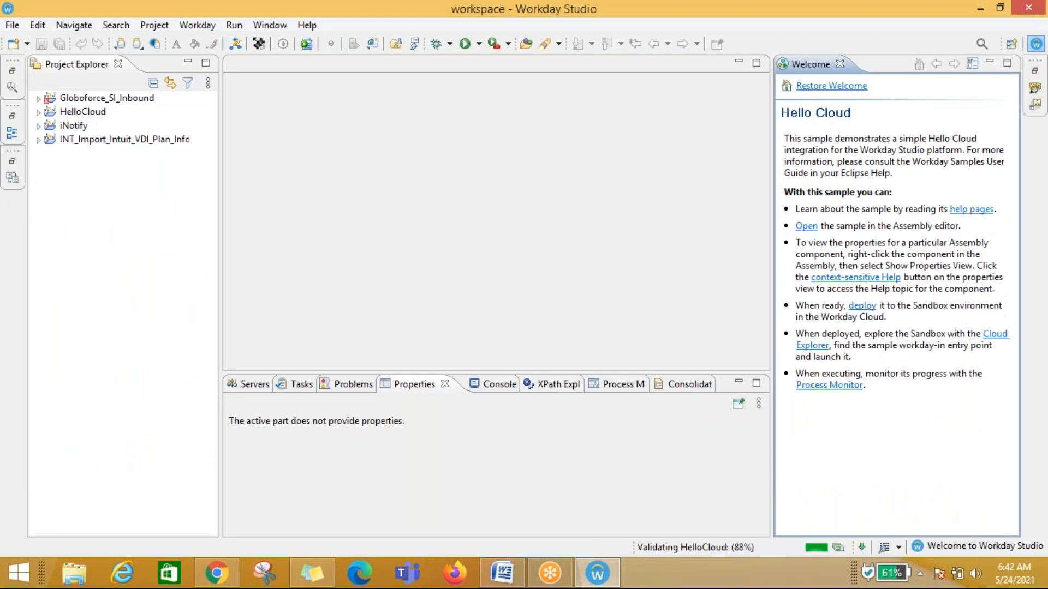
# Step: Minimize the Welcome view and expand the HelloCloud project and its ws folder
pyautogui.click(81, 115)
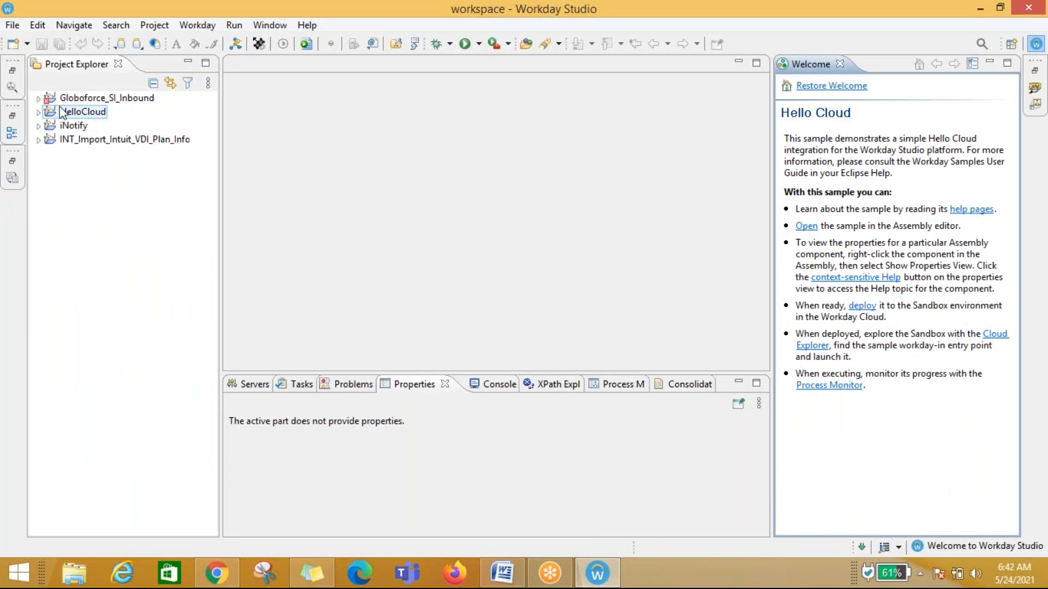
pyautogui.click(990, 64)
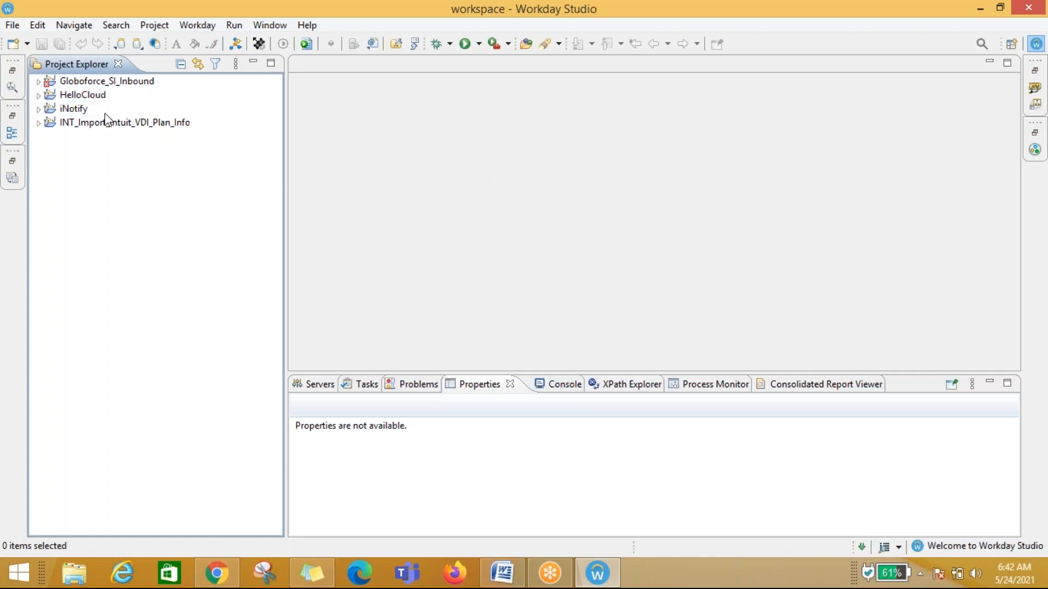
pyautogui.click(38, 95)
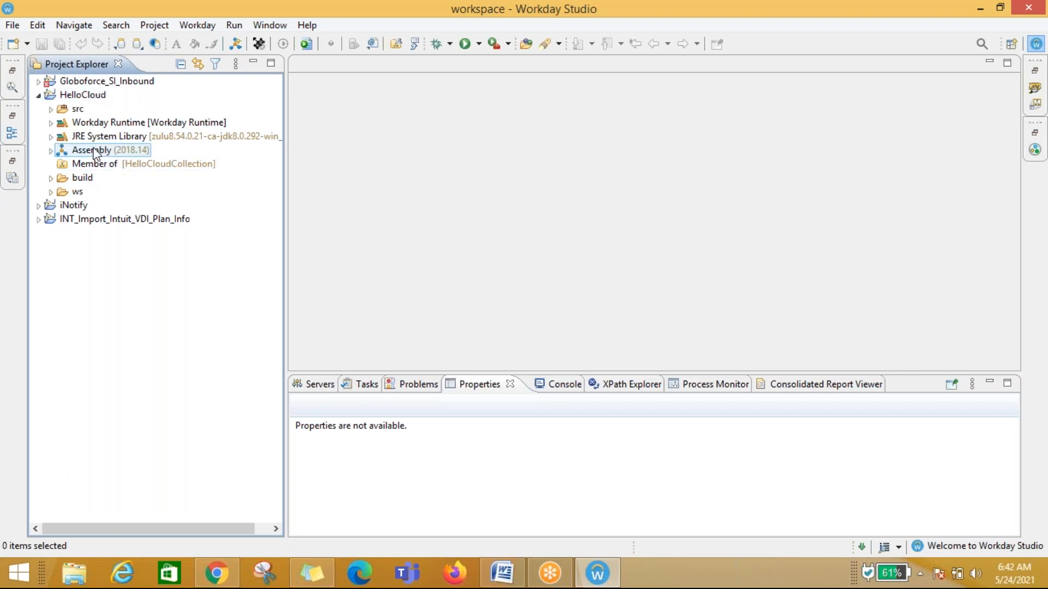
pyautogui.click(51, 193)
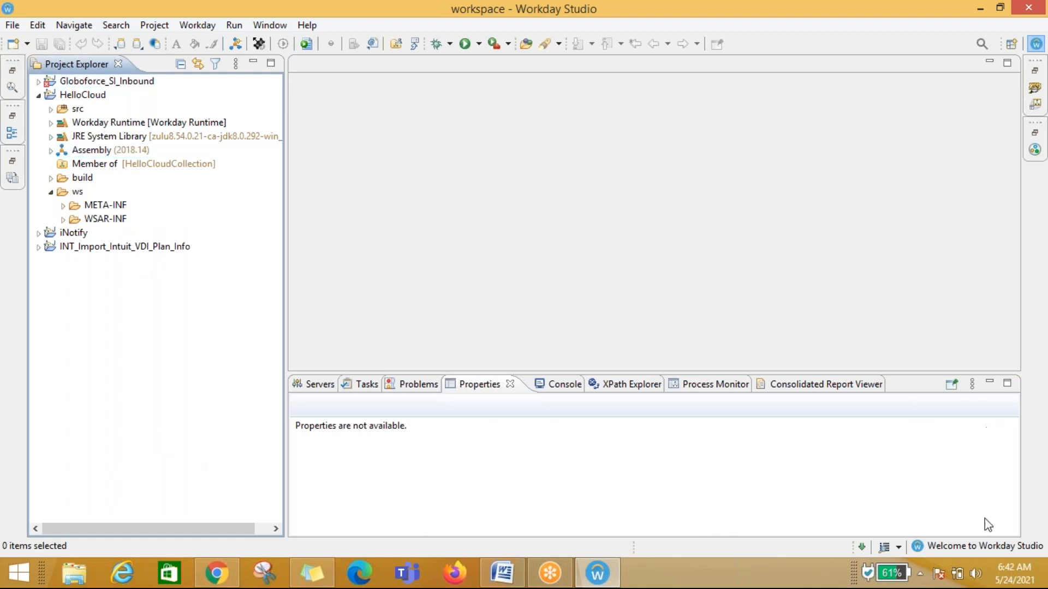
# Step: Open the Cloud Explorer view and enlarge it to show the Sandbox and Production connections
pyautogui.click(13, 70)
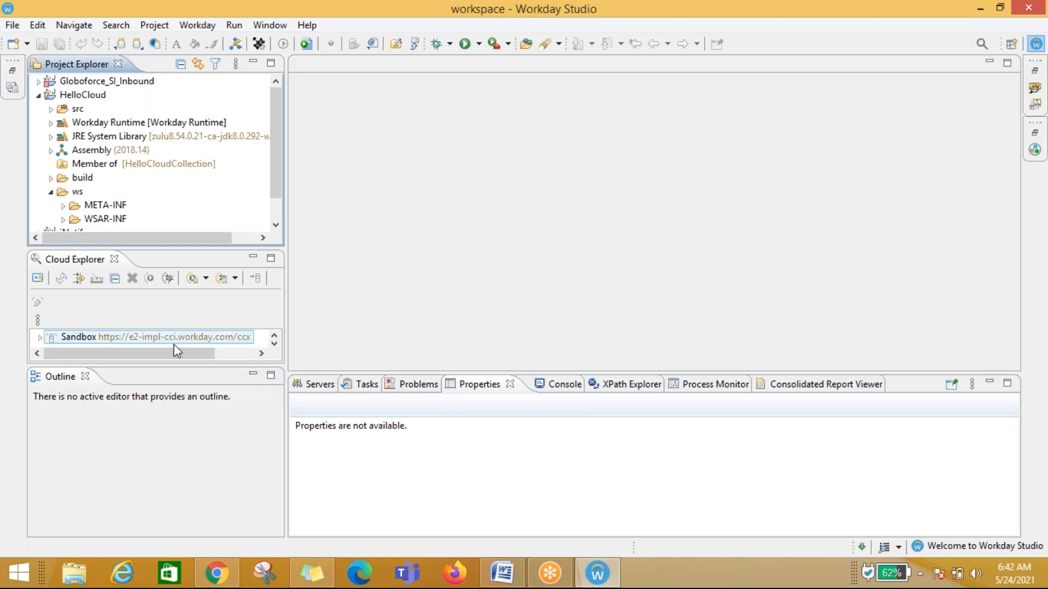
pyautogui.moveTo(194, 364); pyautogui.dragTo(187, 443)
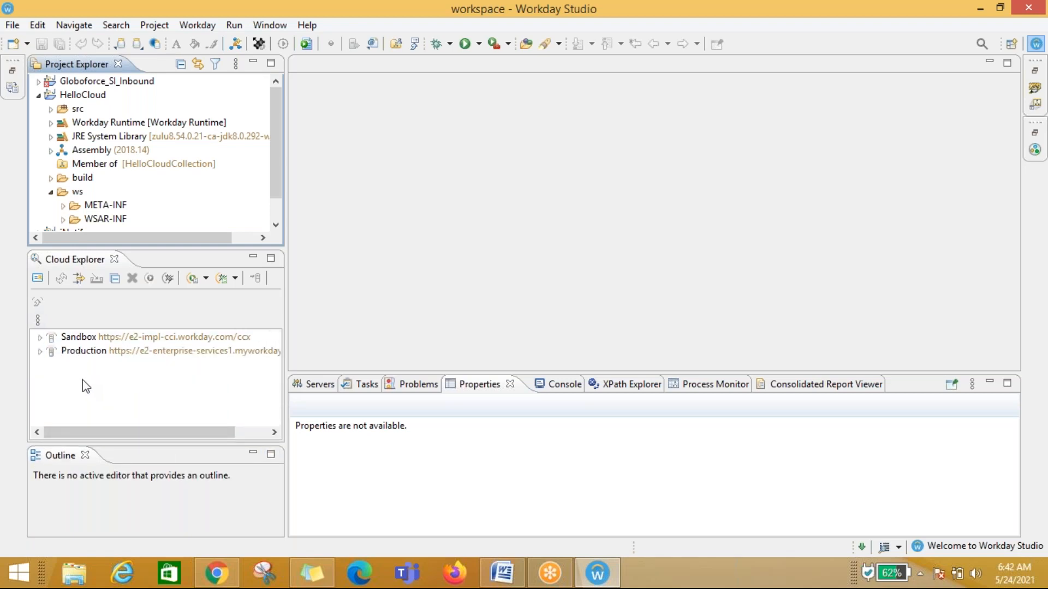
# Step: Review the Workday connection settings from Cloud Explorer's Connection Details without changing them
pyautogui.click(38, 280)
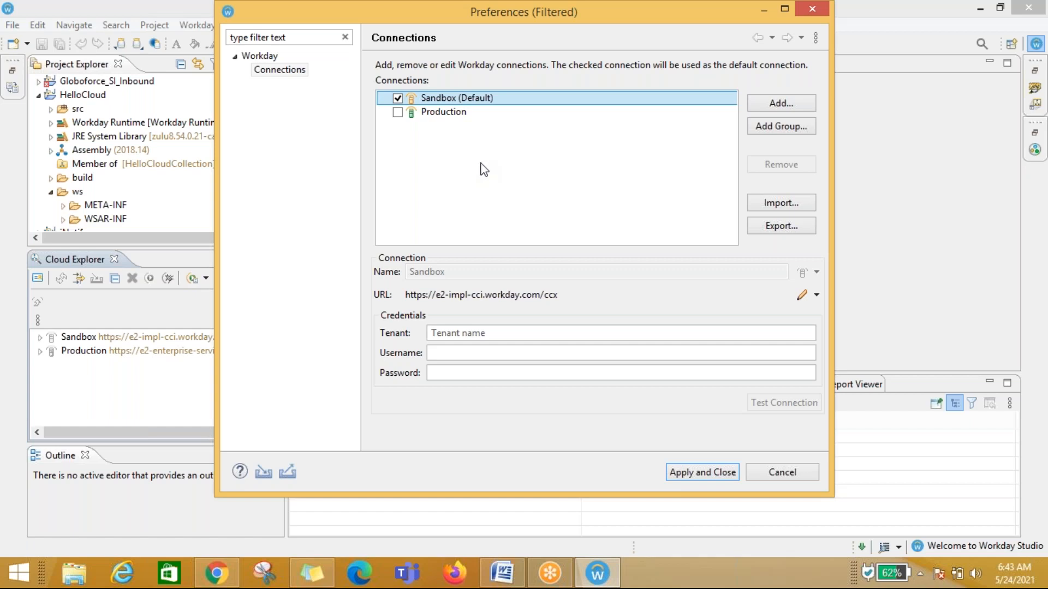
pyautogui.click(785, 473)
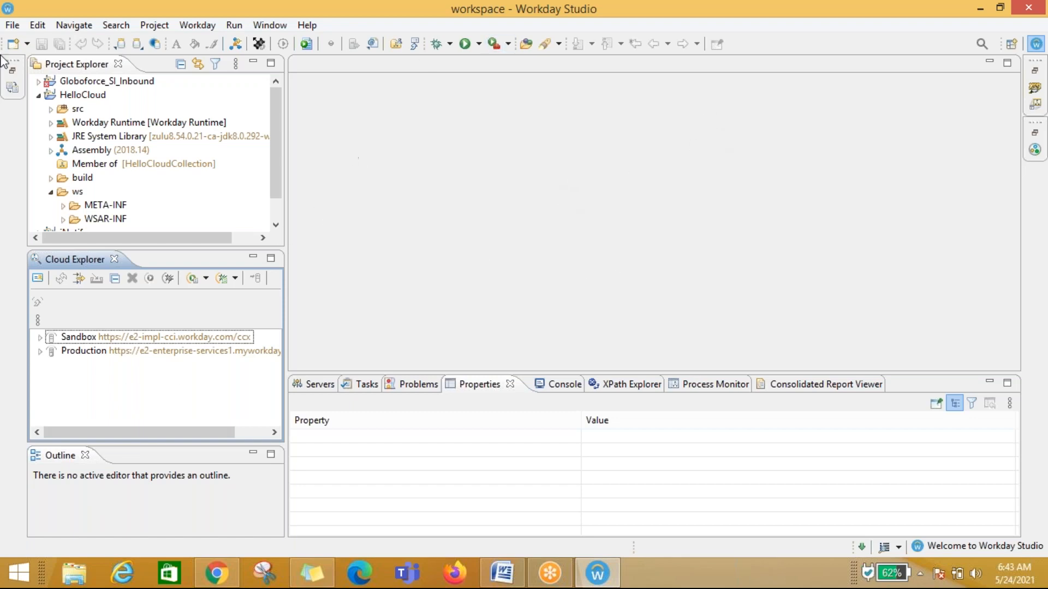
# Step: Review the Hello Cloud sample guide in the Welcome view, then close it
pyautogui.click(268, 26)
pyautogui.moveTo(306, 26)
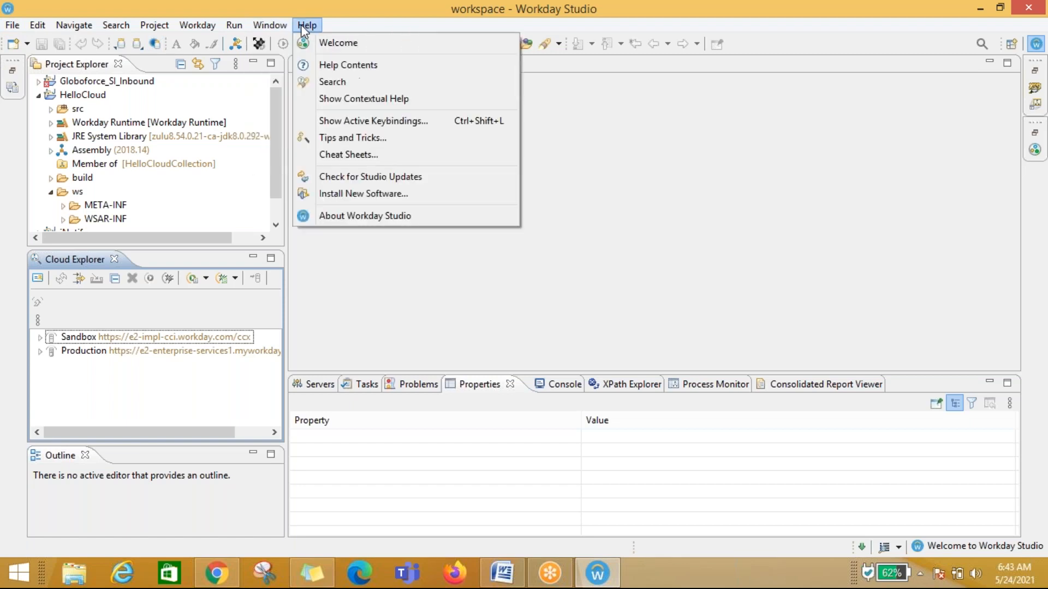
pyautogui.click(325, 44)
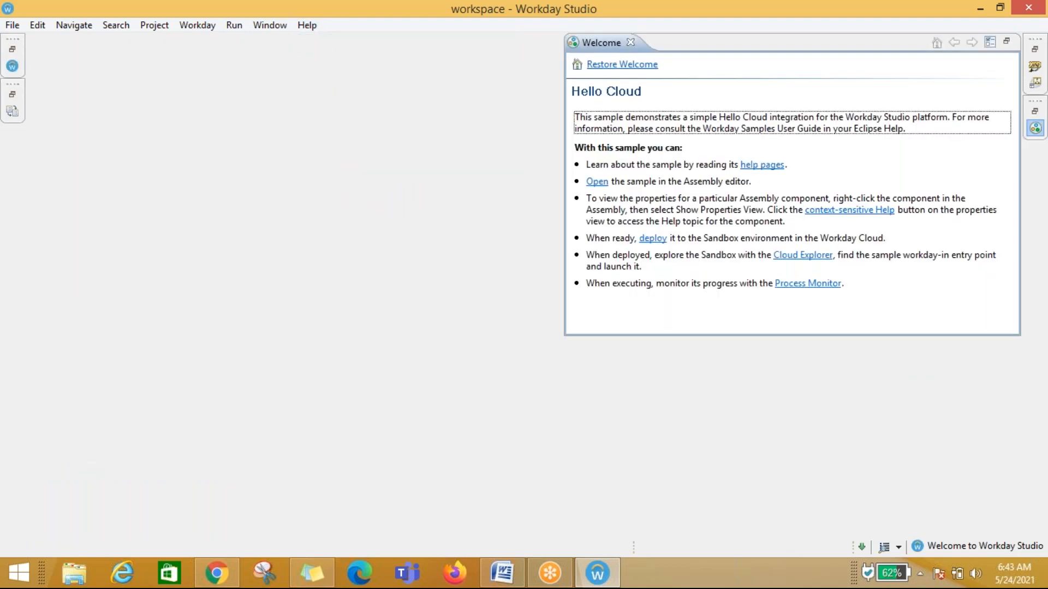
pyautogui.click(618, 65)
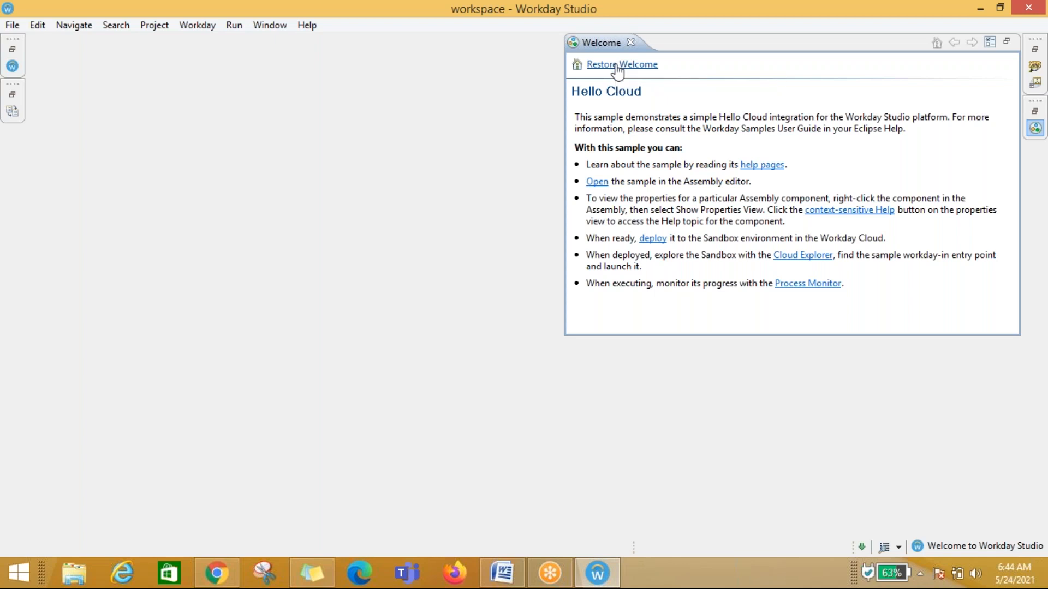
pyautogui.click(630, 42)
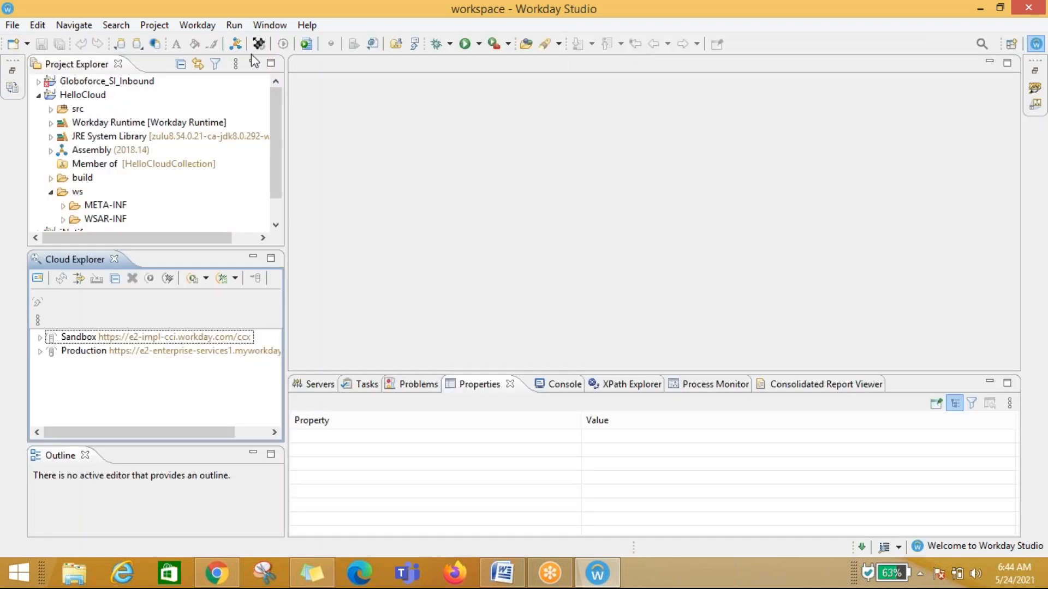
# Step: Reopen the Hello Cloud guide and try to open the sample in the Assembly editor, then close the view
pyautogui.click(270, 25)
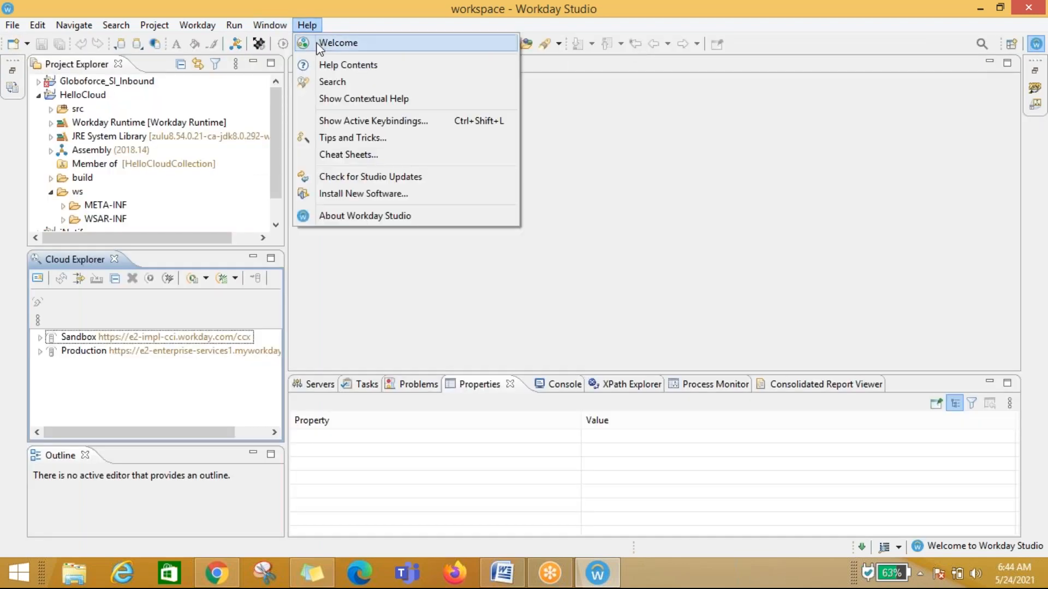
pyautogui.click(327, 42)
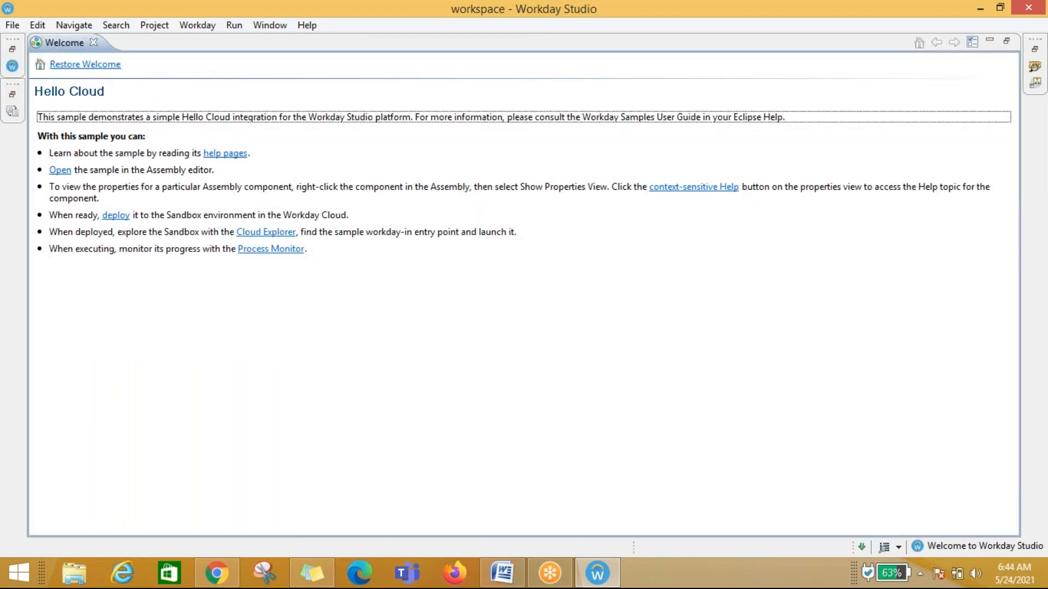
pyautogui.click(77, 67)
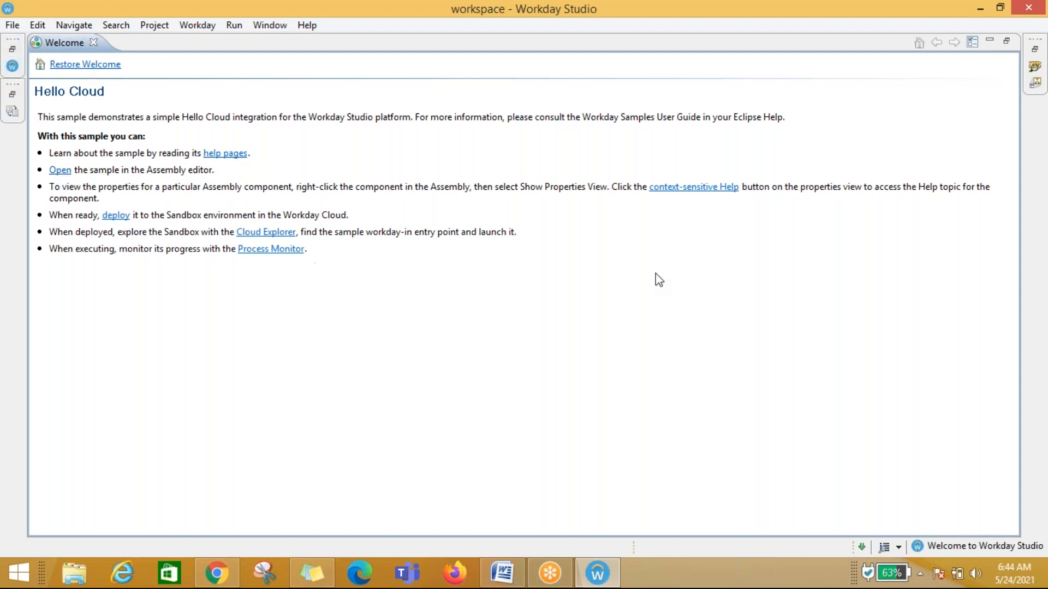
pyautogui.click(58, 173)
pyautogui.click(59, 171)
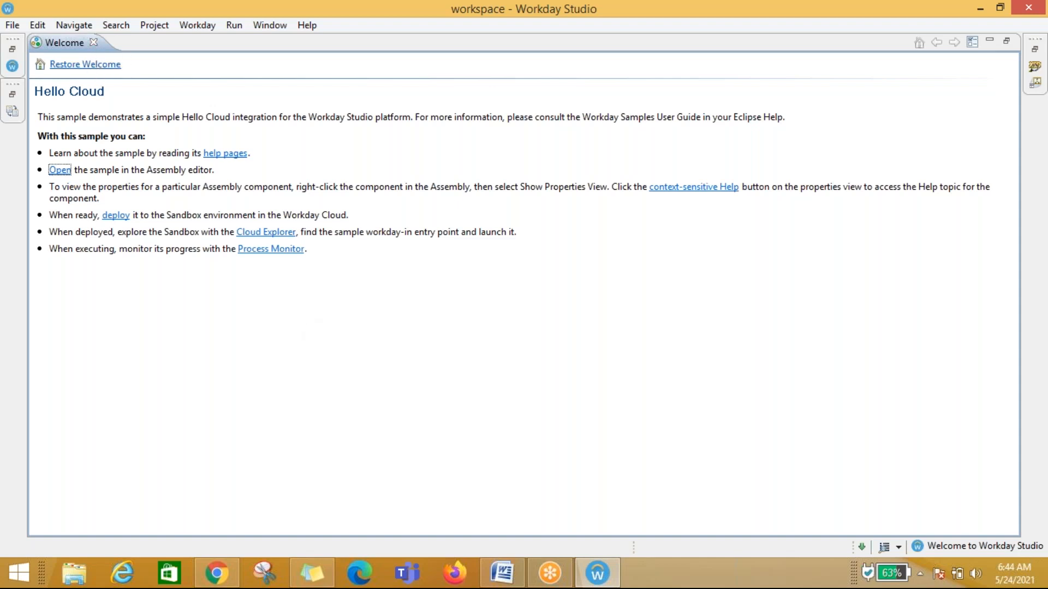
pyautogui.click(94, 43)
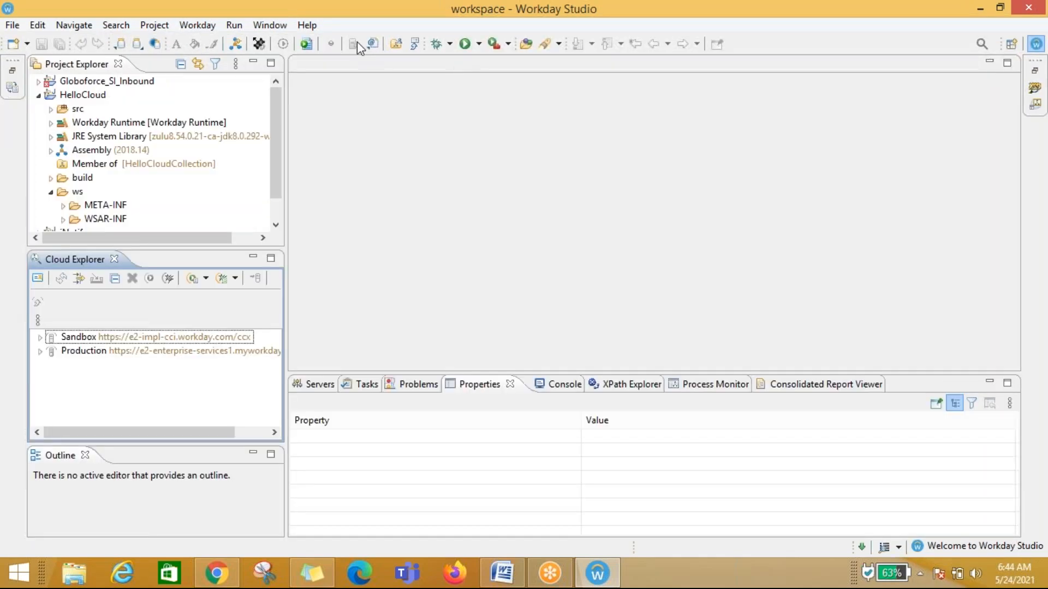
pyautogui.click(267, 25)
pyautogui.moveTo(12, 25)
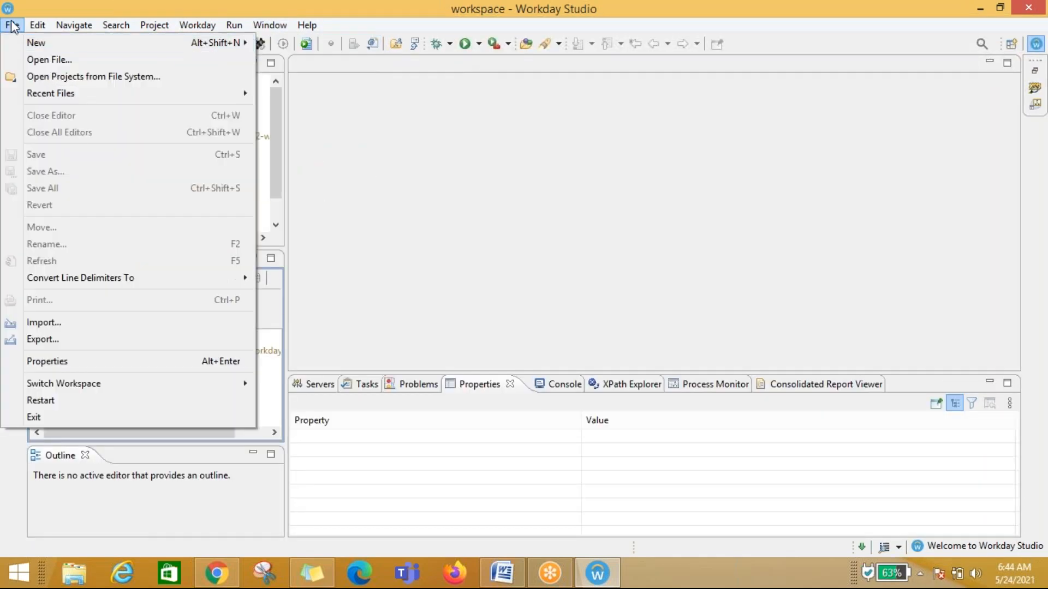
pyautogui.click(582, 201)
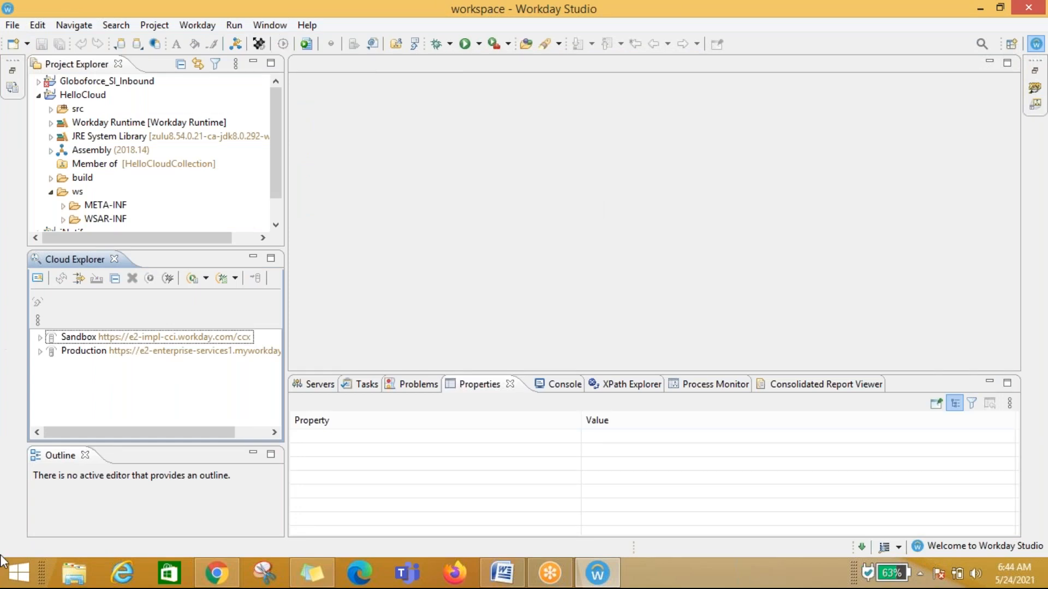
# Step: Close the Project Explorer view
pyautogui.click(270, 25)
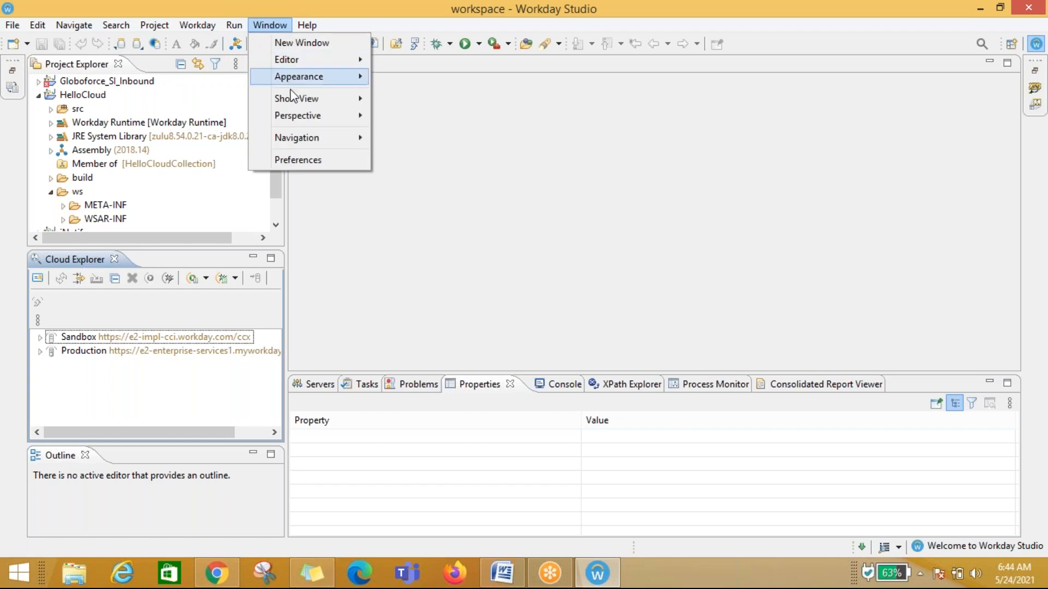
pyautogui.moveTo(303, 115)
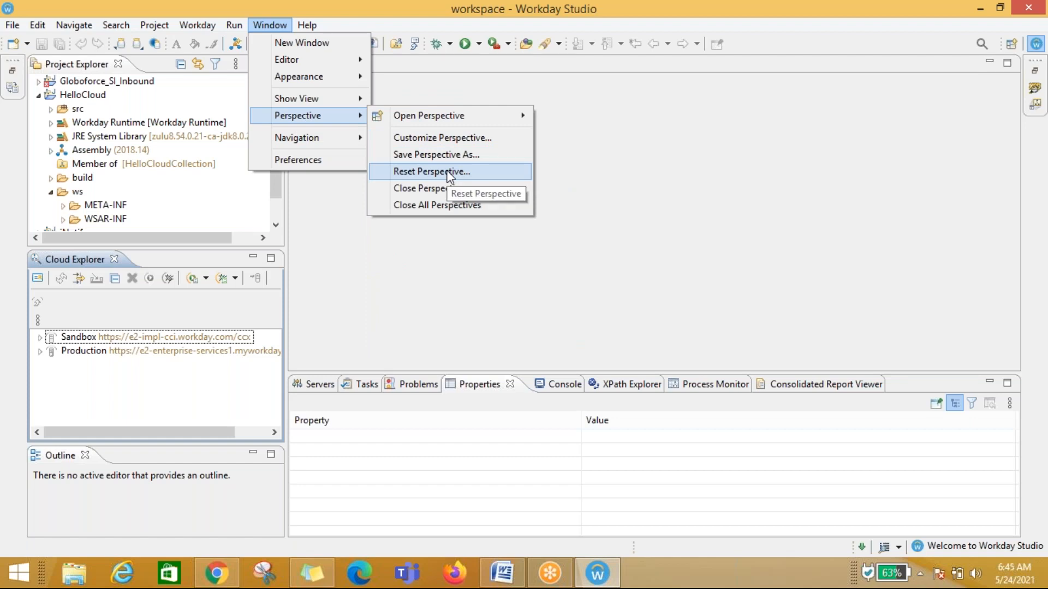
pyautogui.click(431, 170)
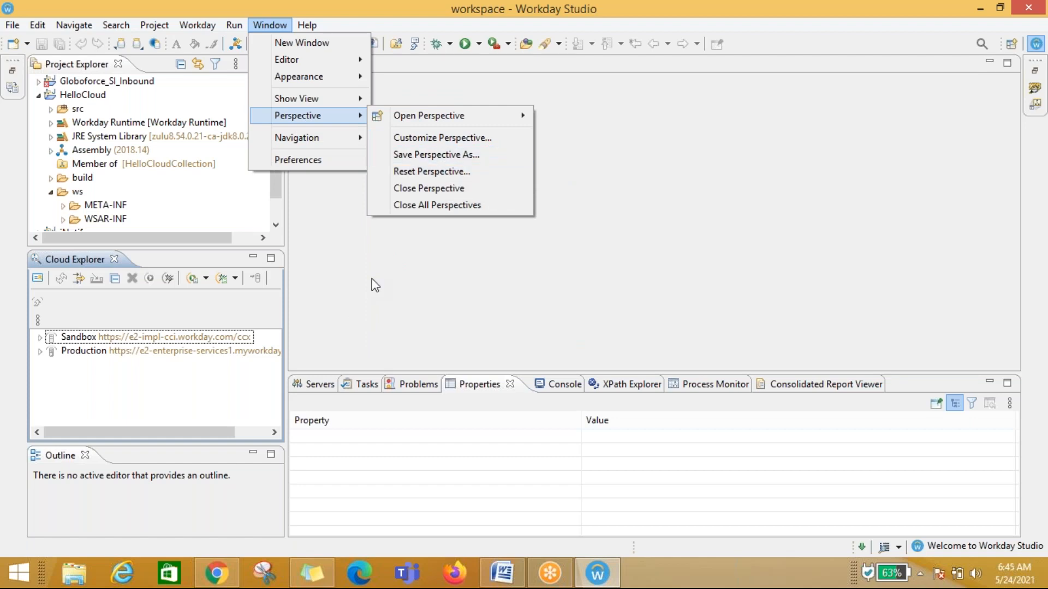
pyautogui.click(118, 66)
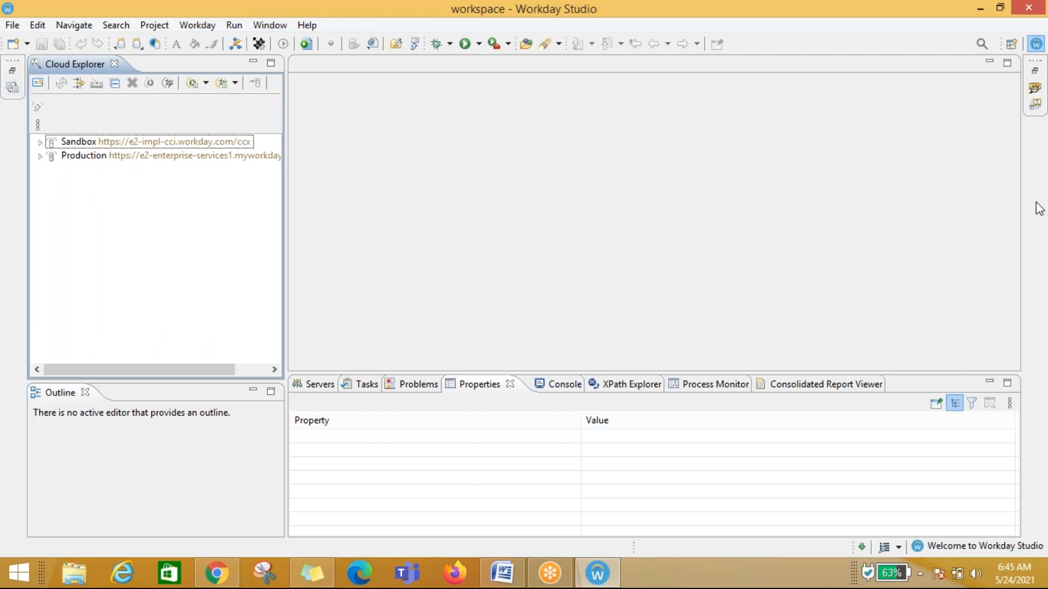
# Step: Reset the Workday perspective to its defaults
pyautogui.click(281, 25)
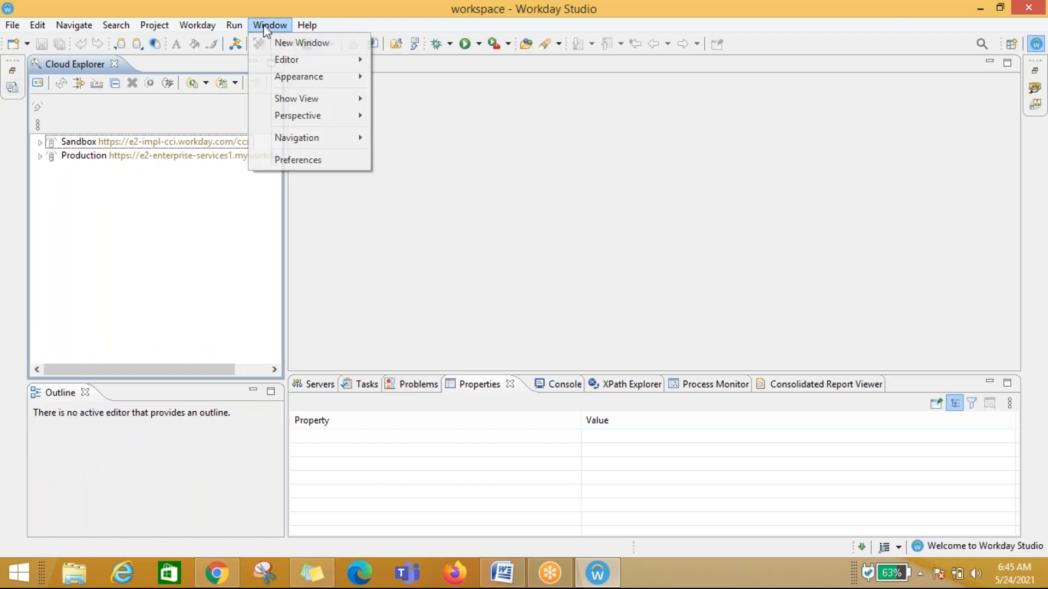
pyautogui.moveTo(339, 122)
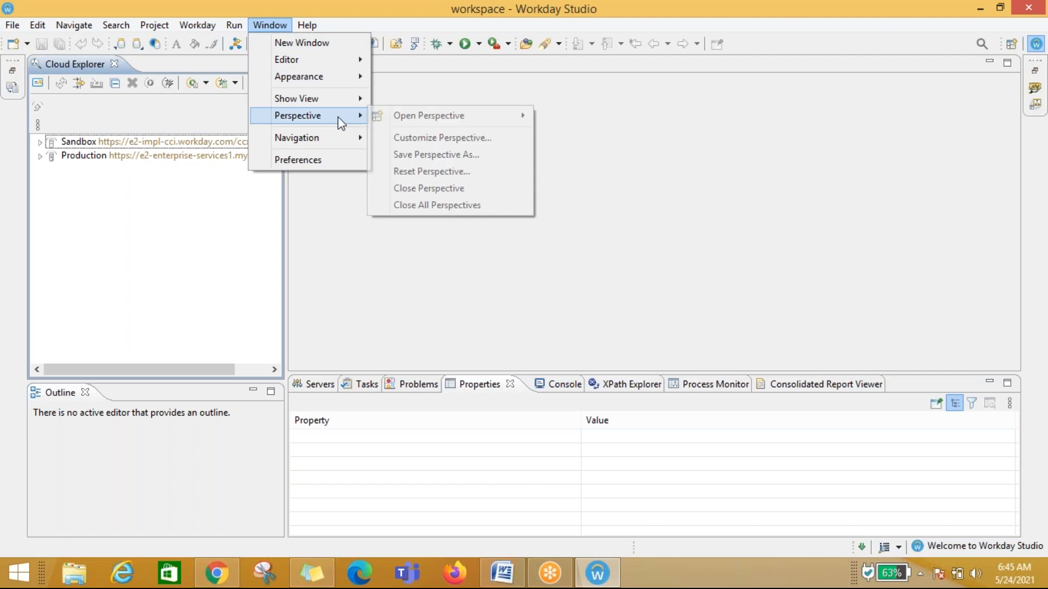
pyautogui.click(420, 173)
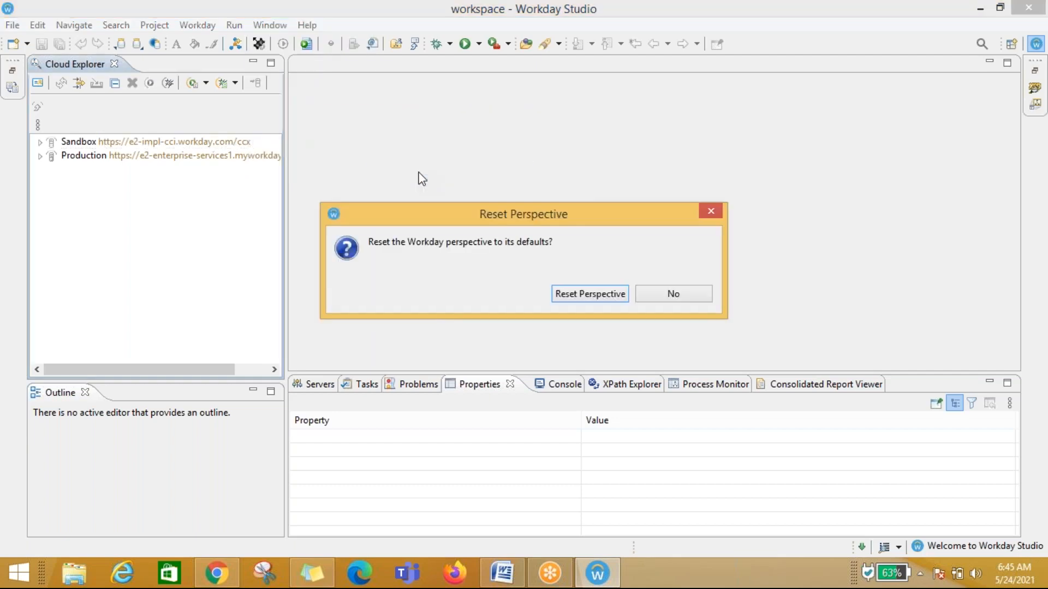
pyautogui.click(603, 294)
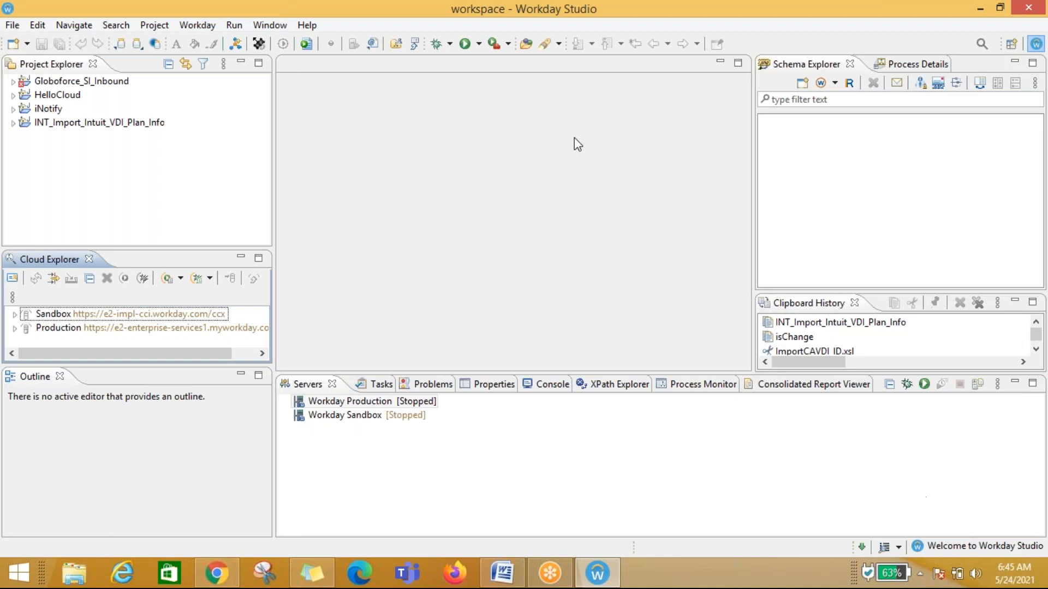
# Step: Minimize the Schema Explorer and Clipboard History view stacks
pyautogui.click(1015, 62)
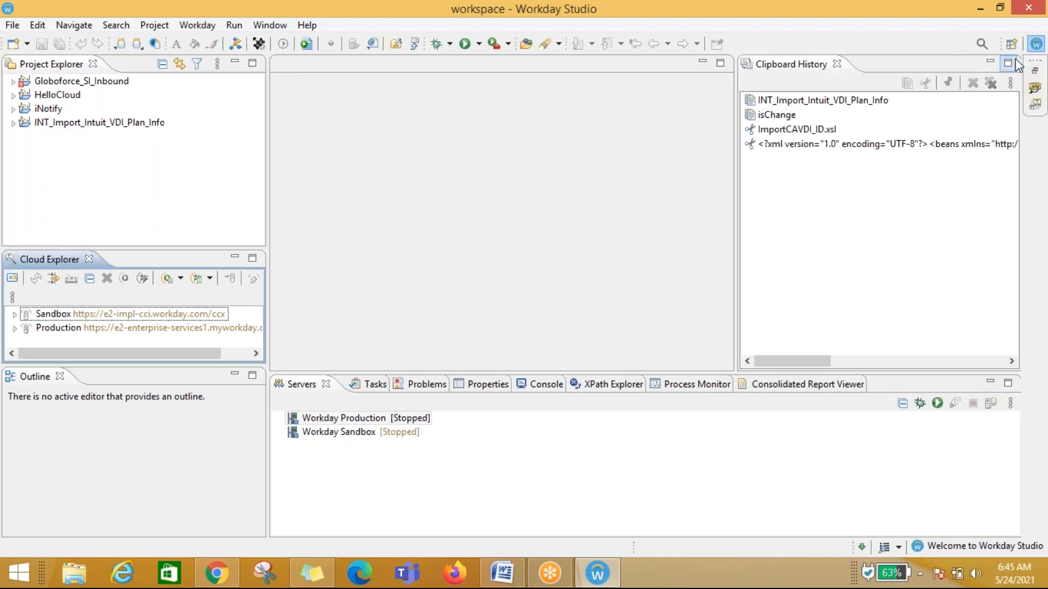
pyautogui.click(989, 64)
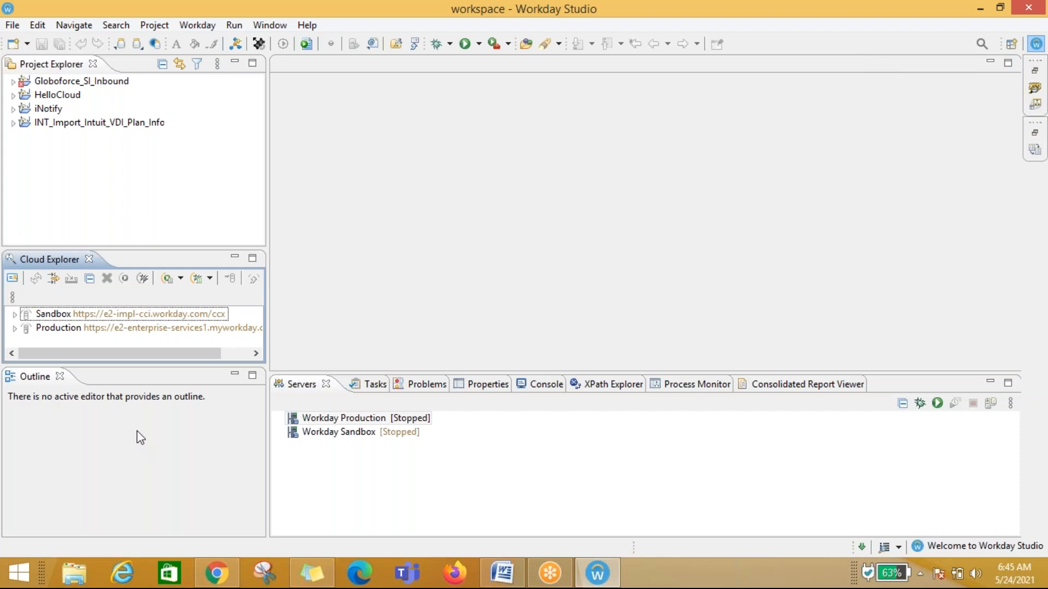
pyautogui.click(275, 27)
pyautogui.moveTo(297, 118)
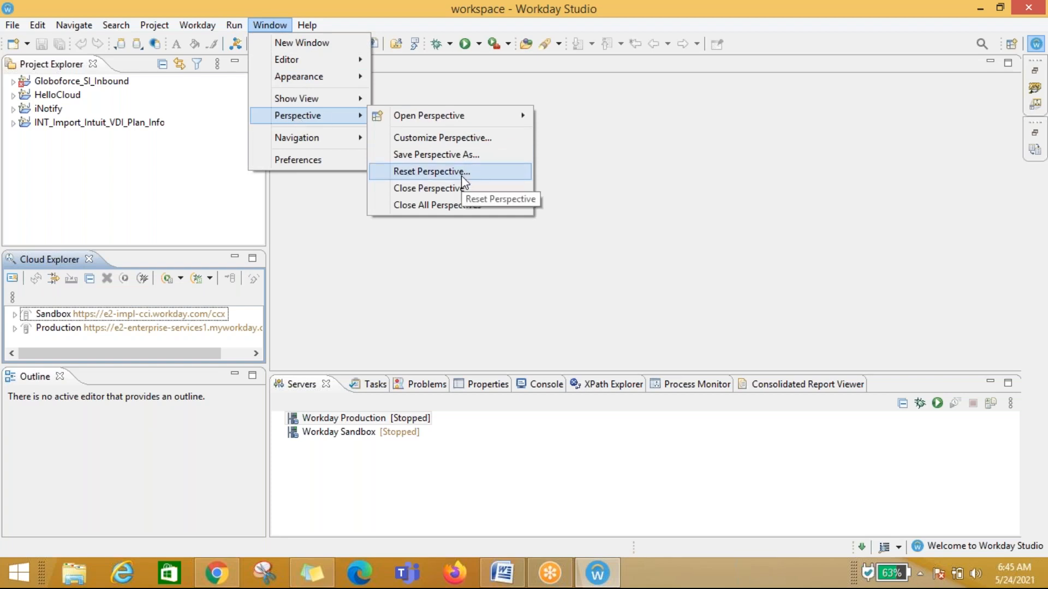
pyautogui.click(661, 206)
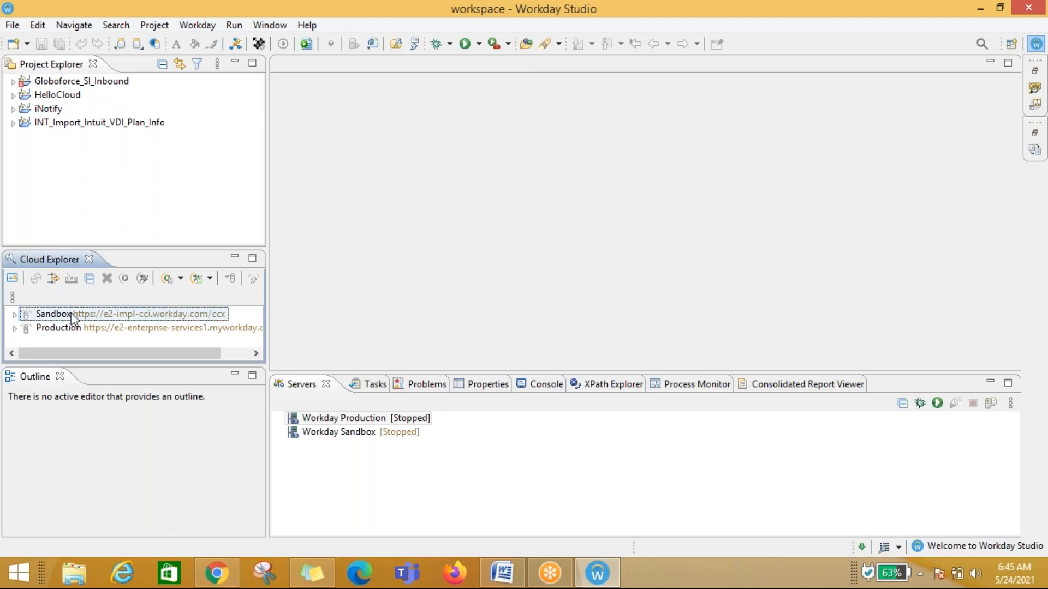
# Step: Open the HelloCloud project's Assembly in the assembly editor
pyautogui.click(14, 278)
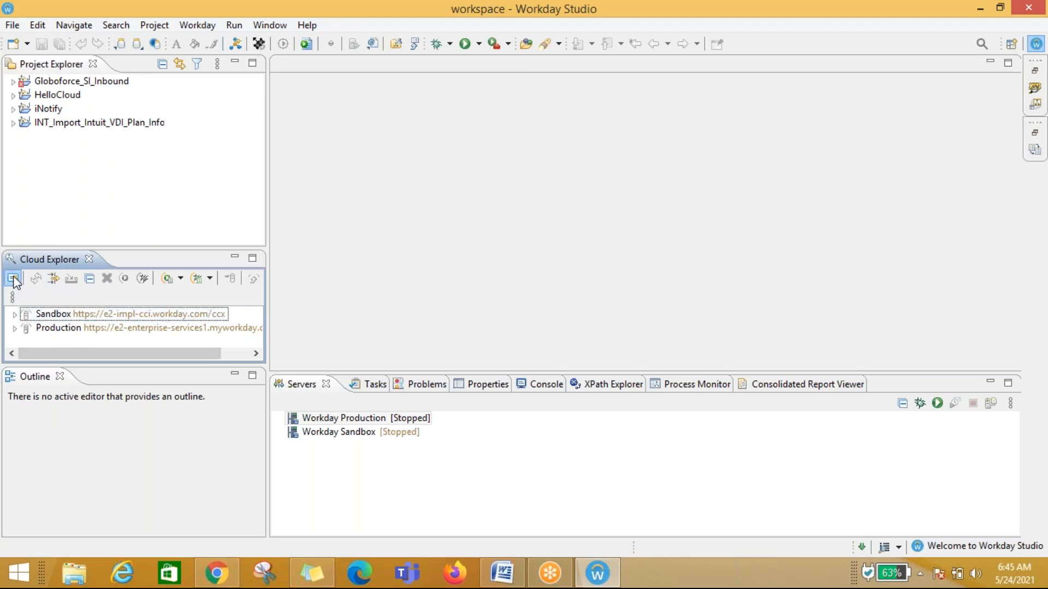
pyautogui.click(772, 473)
pyautogui.click(13, 95)
pyautogui.click(65, 151)
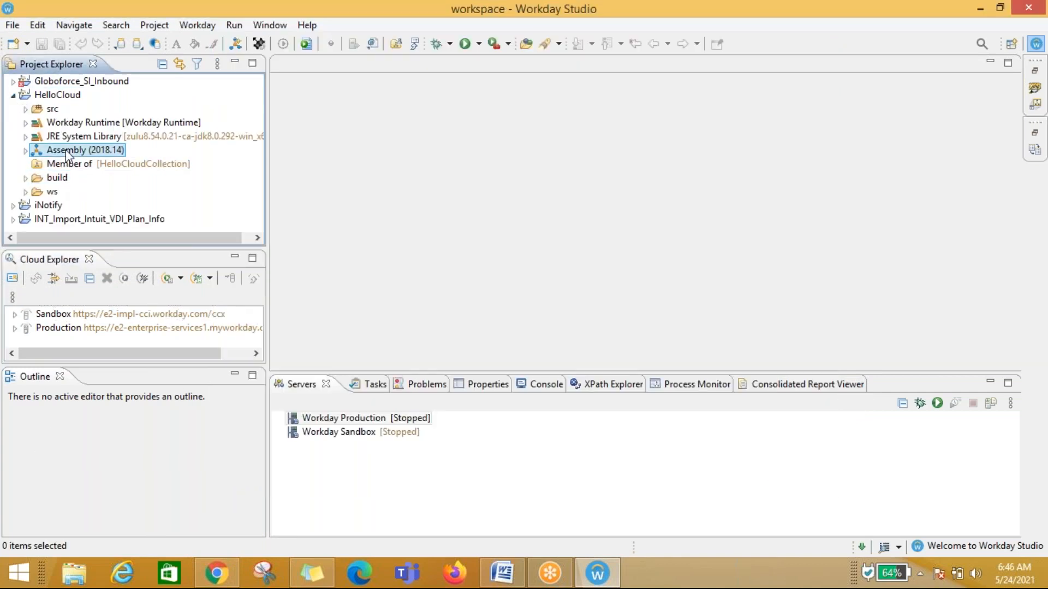
pyautogui.doubleClick(66, 150)
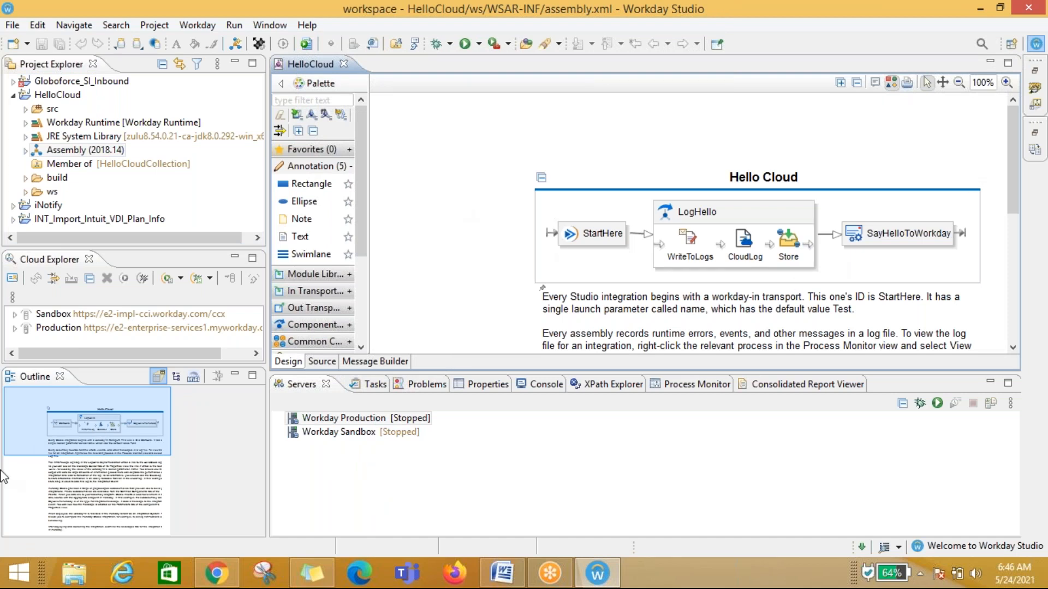
# Step: Navigate the assembly through the Outline thumbnail and inspect its literals list, including the literals-only filter
pyautogui.click(171, 486)
pyautogui.moveTo(170, 486); pyautogui.dragTo(58, 447)
pyautogui.click(176, 379)
pyautogui.click(191, 379)
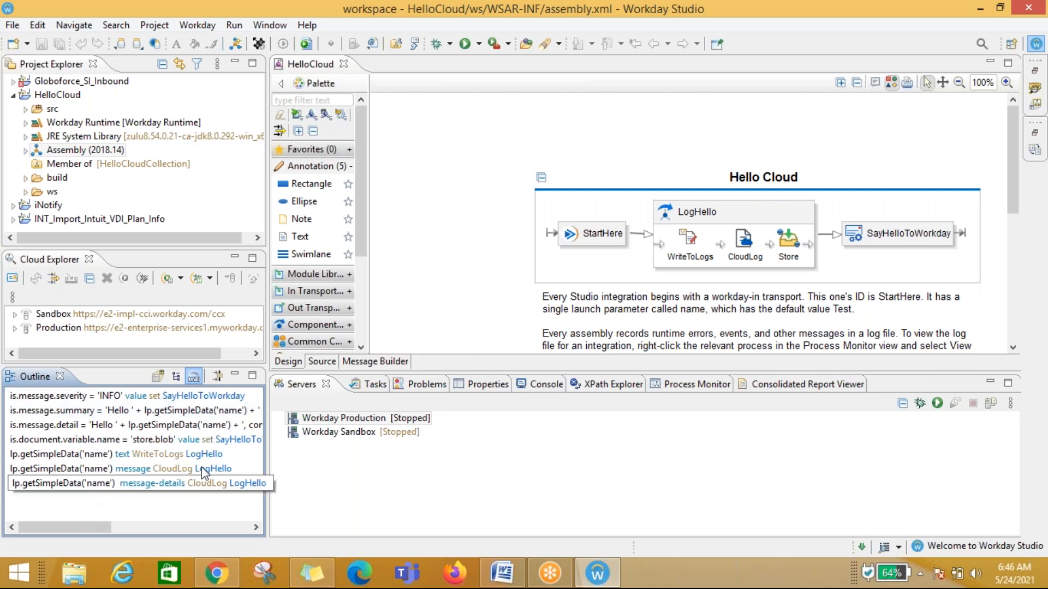
pyautogui.click(217, 374)
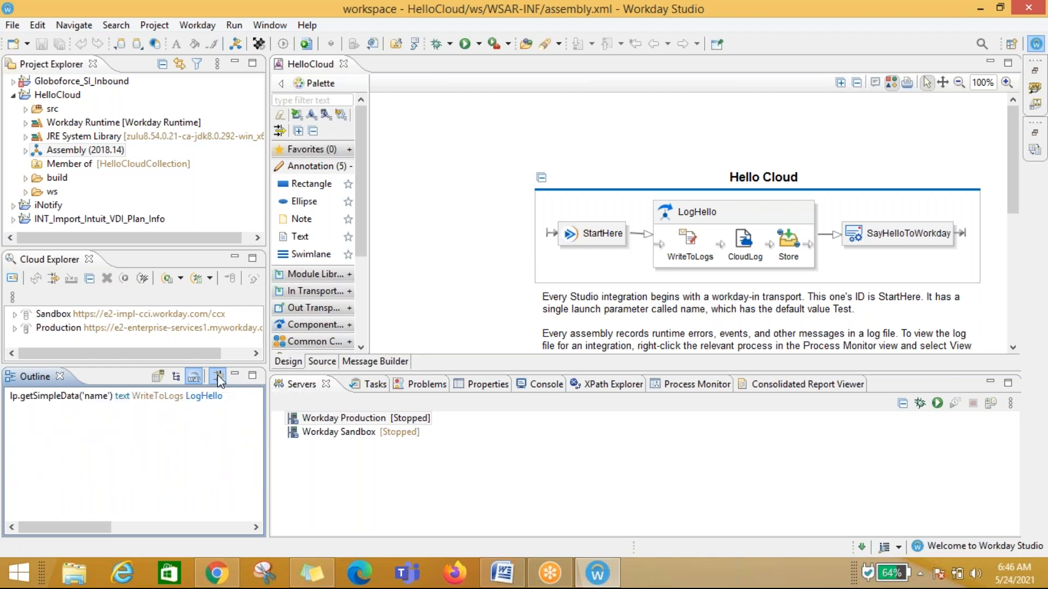
pyautogui.click(157, 376)
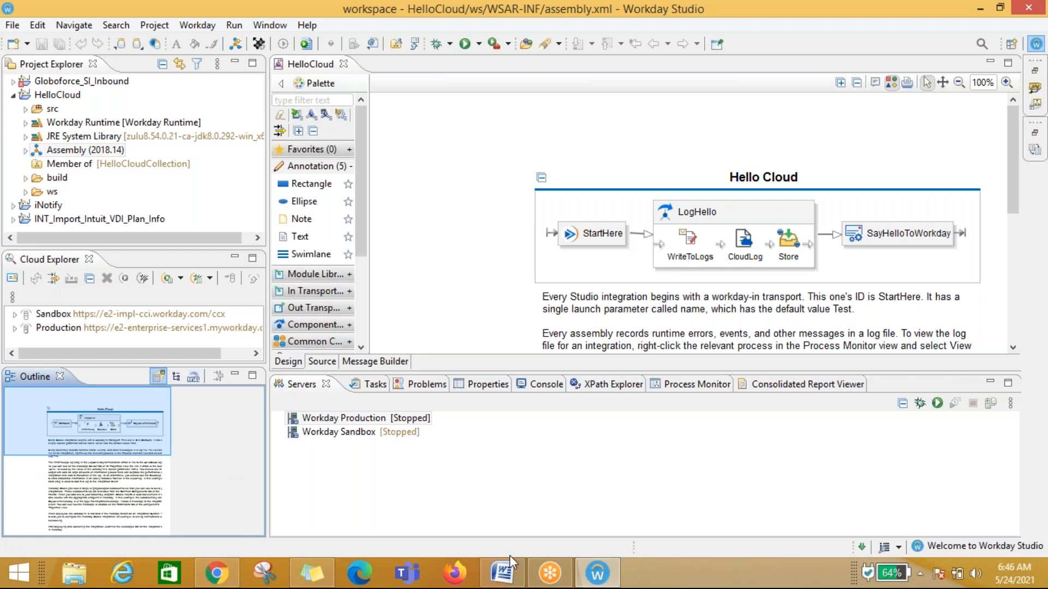
pyautogui.click(336, 419)
pyautogui.click(113, 446)
# Step: Compare the Outline view's Thumbnail, Tree Outline and literals displays, toggling the Show Literals Only filter
pyautogui.click(177, 377)
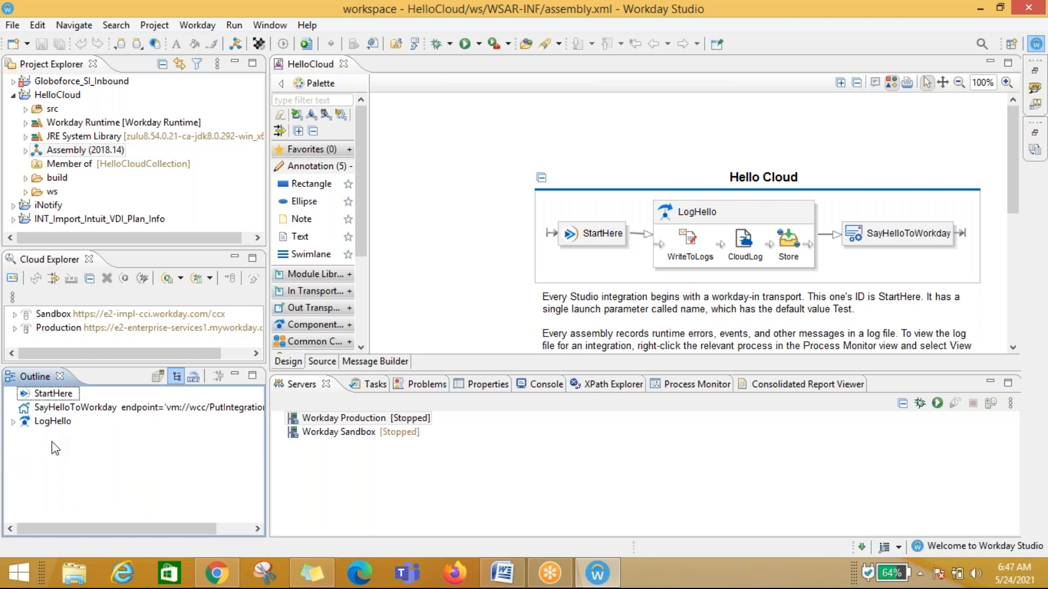
pyautogui.click(158, 376)
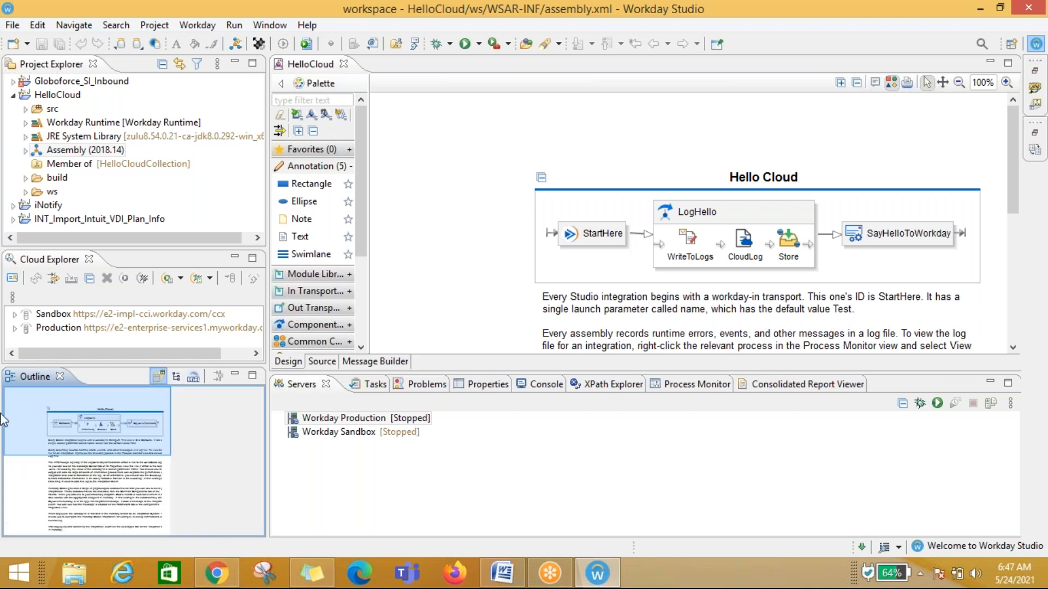
pyautogui.click(174, 375)
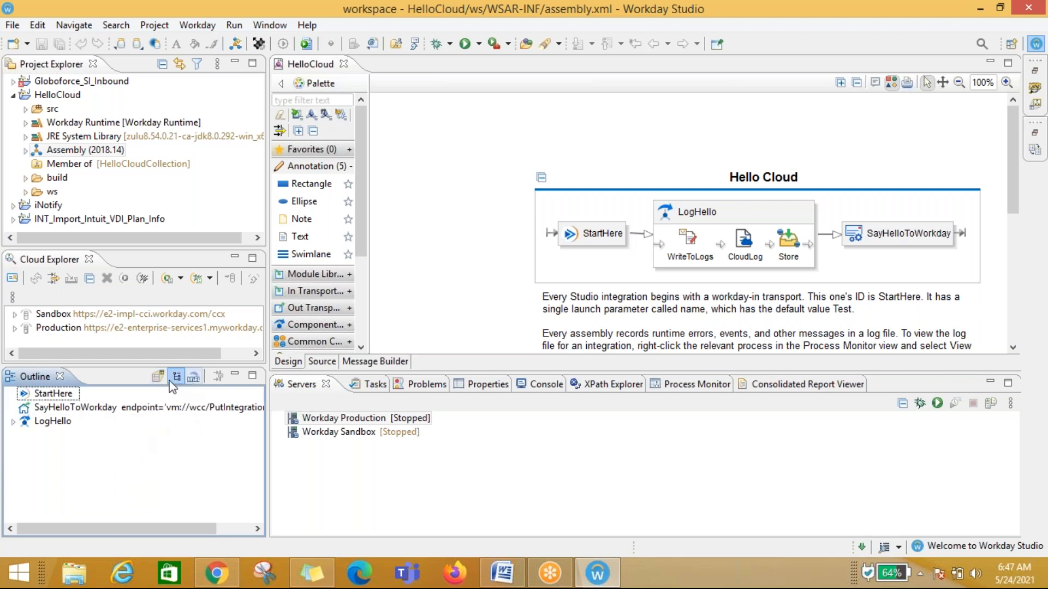
pyautogui.click(193, 376)
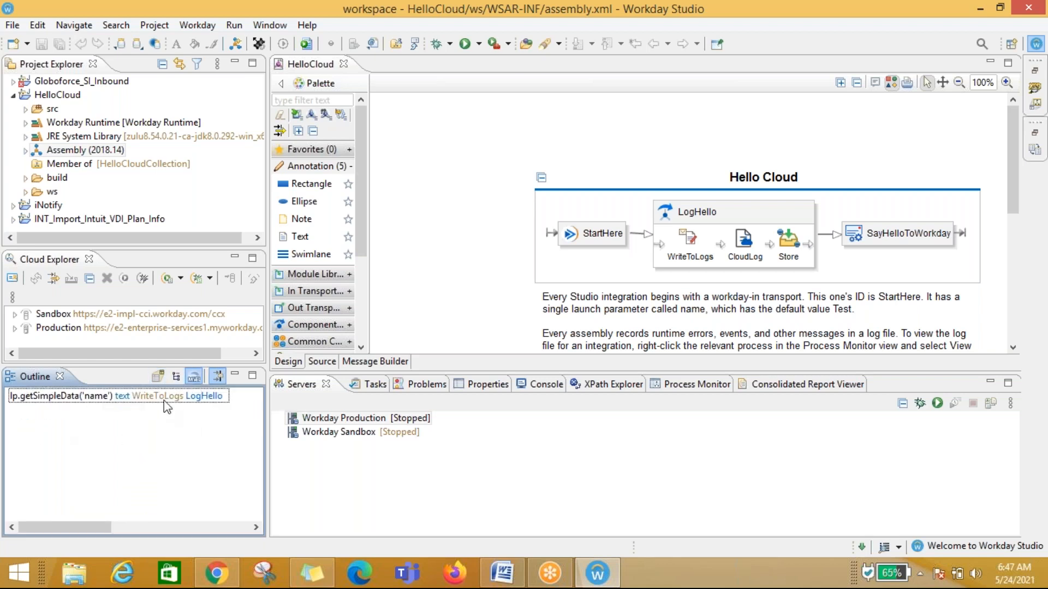
pyautogui.click(216, 379)
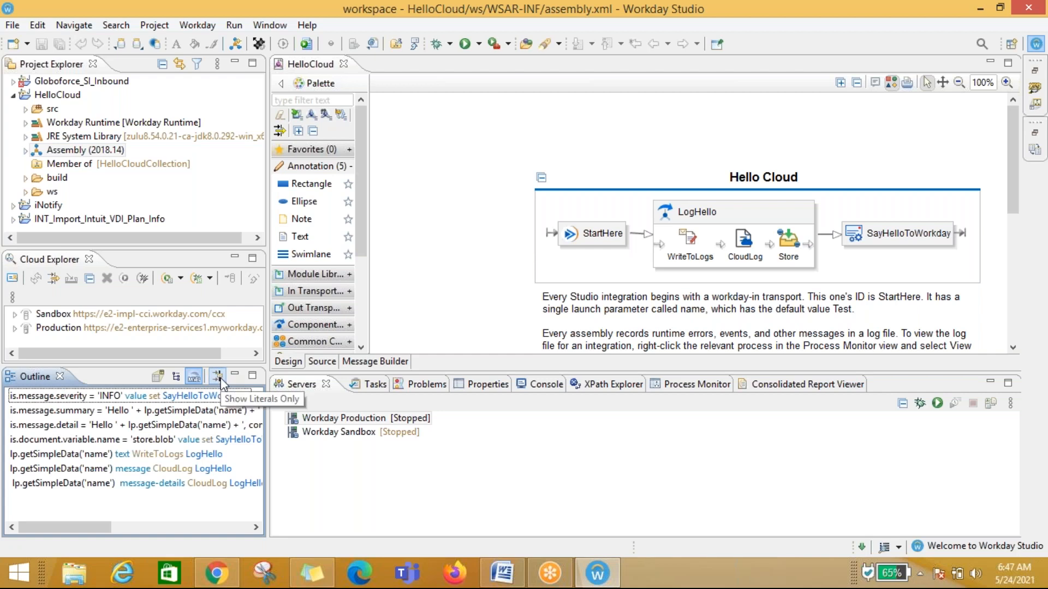
pyautogui.click(219, 379)
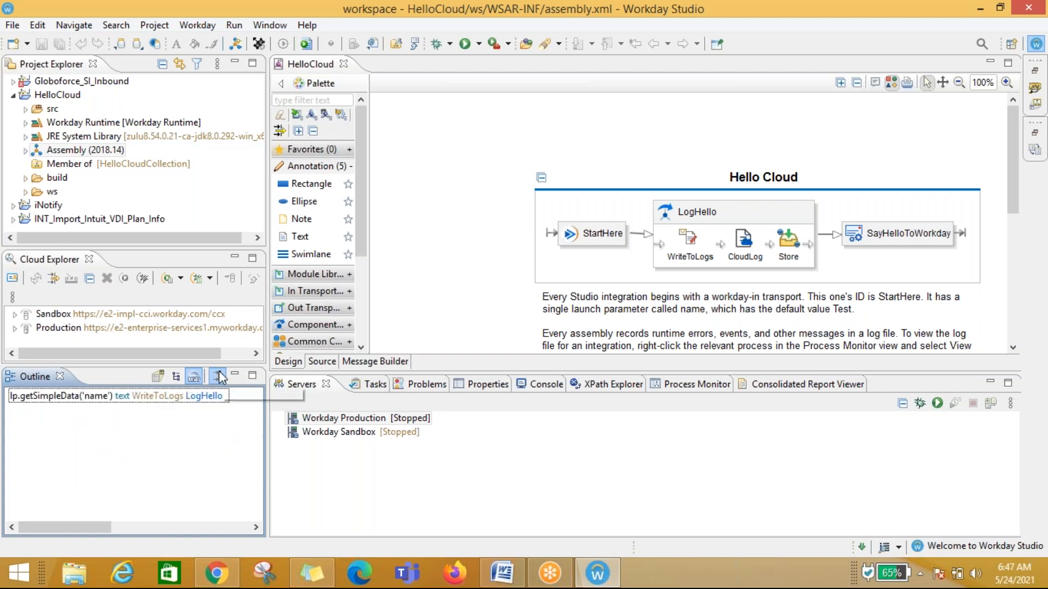
pyautogui.click(219, 377)
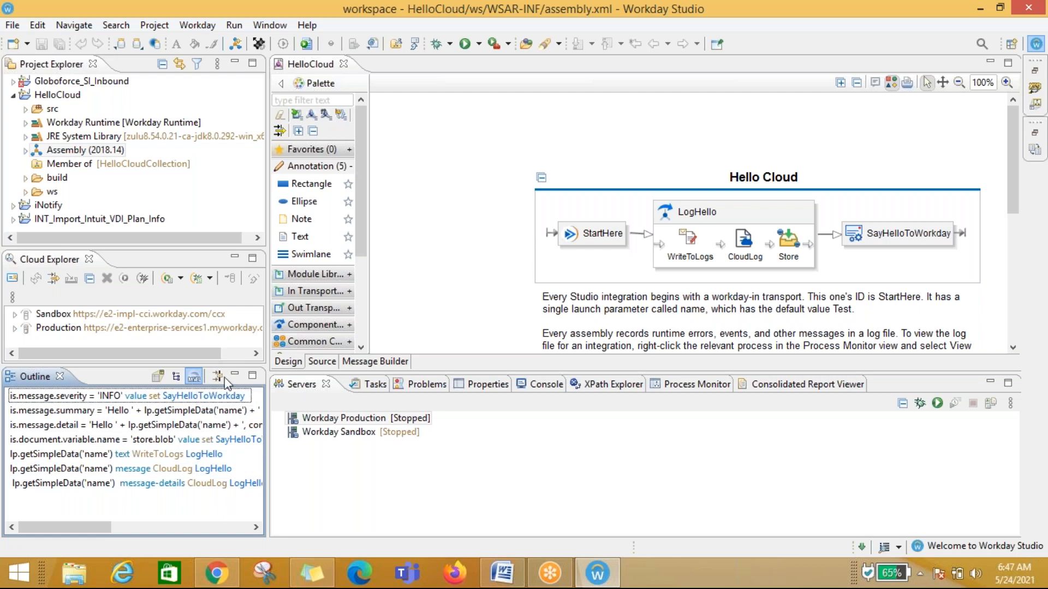
pyautogui.click(160, 377)
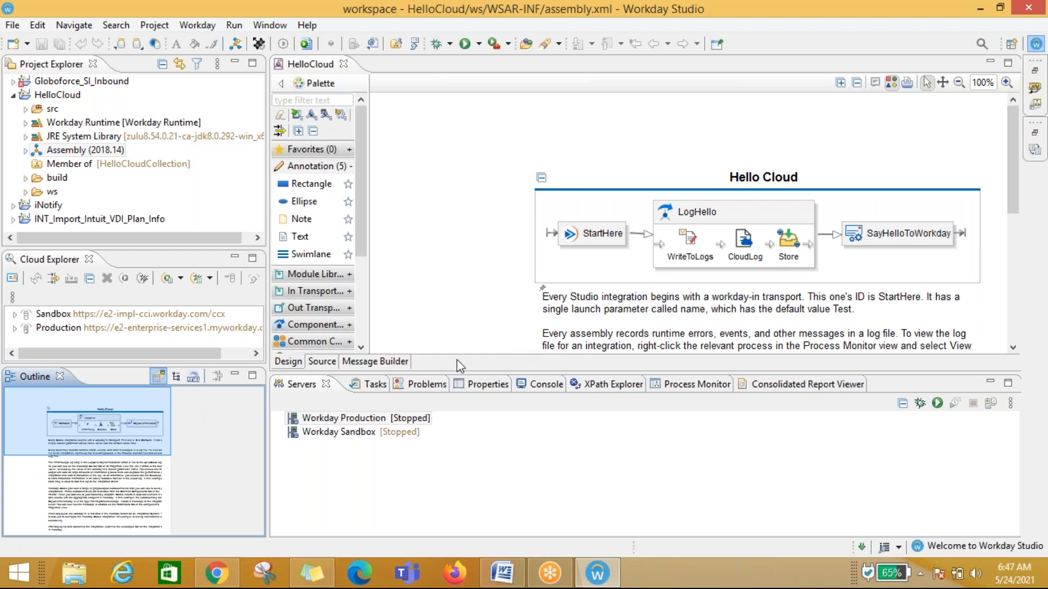
pyautogui.click(192, 378)
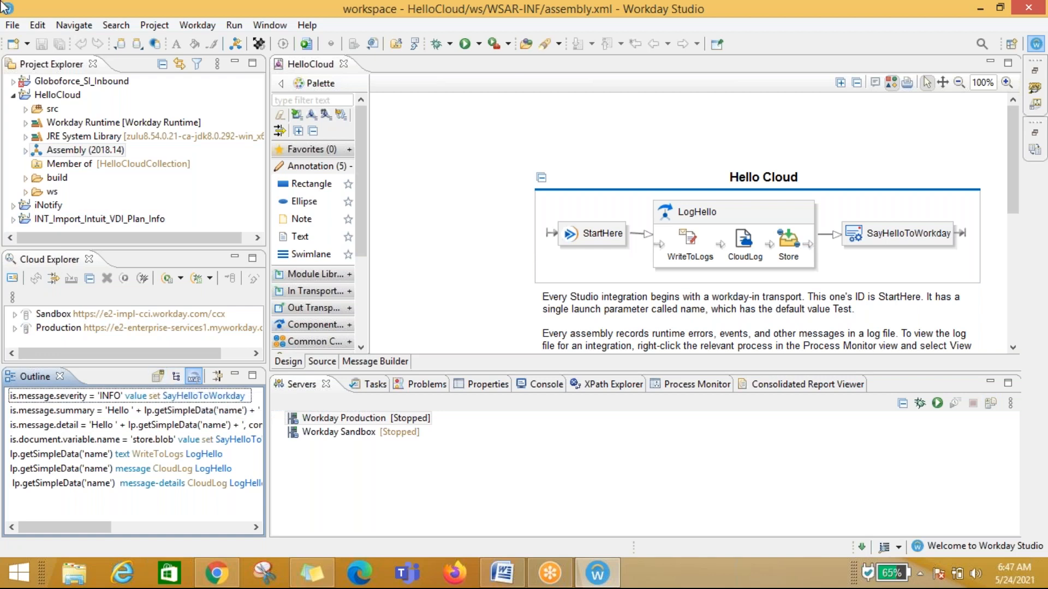
pyautogui.click(157, 377)
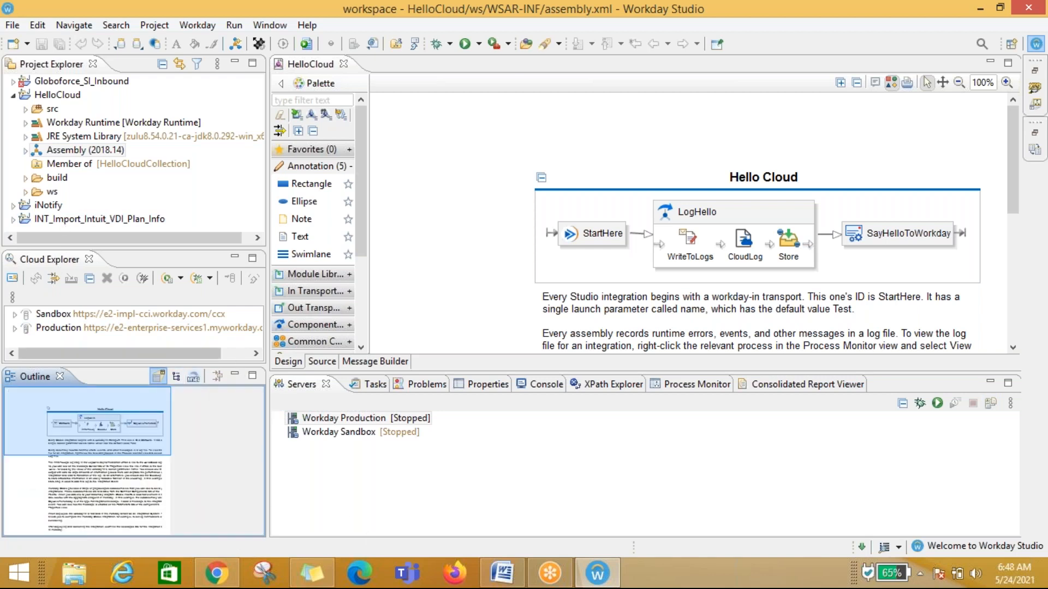
# Step: Minimize the Project Explorer, Cloud Explorer and Outline views to widen the assembly editor
pyautogui.click(236, 374)
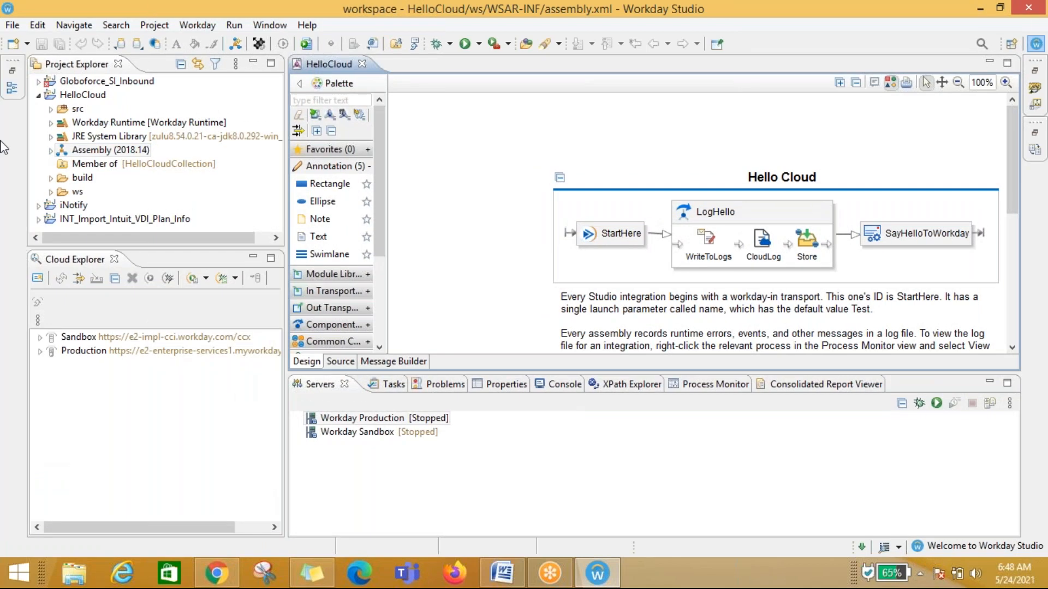
pyautogui.click(12, 74)
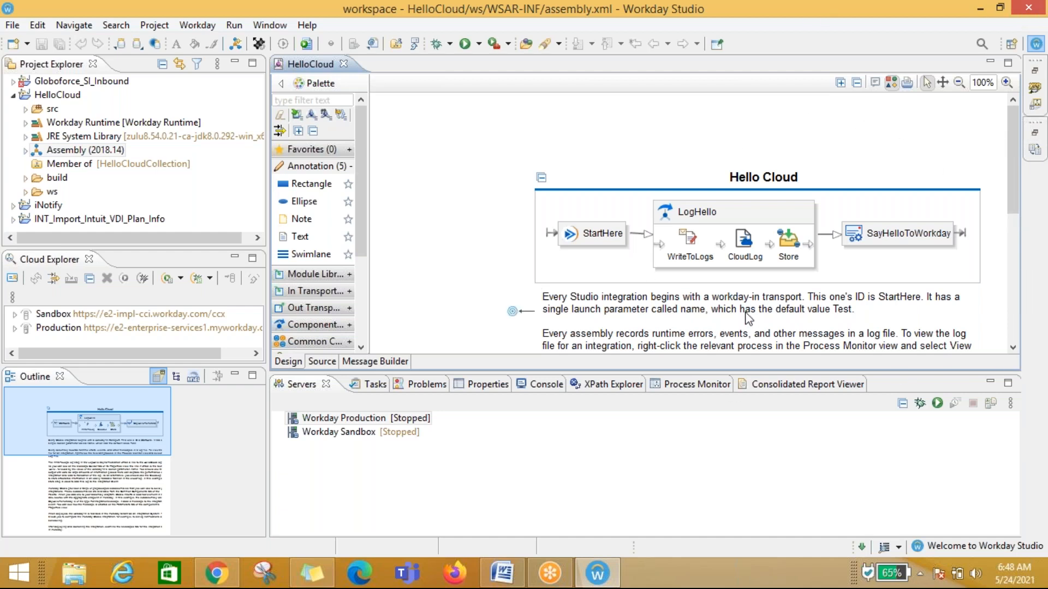
pyautogui.click(237, 64)
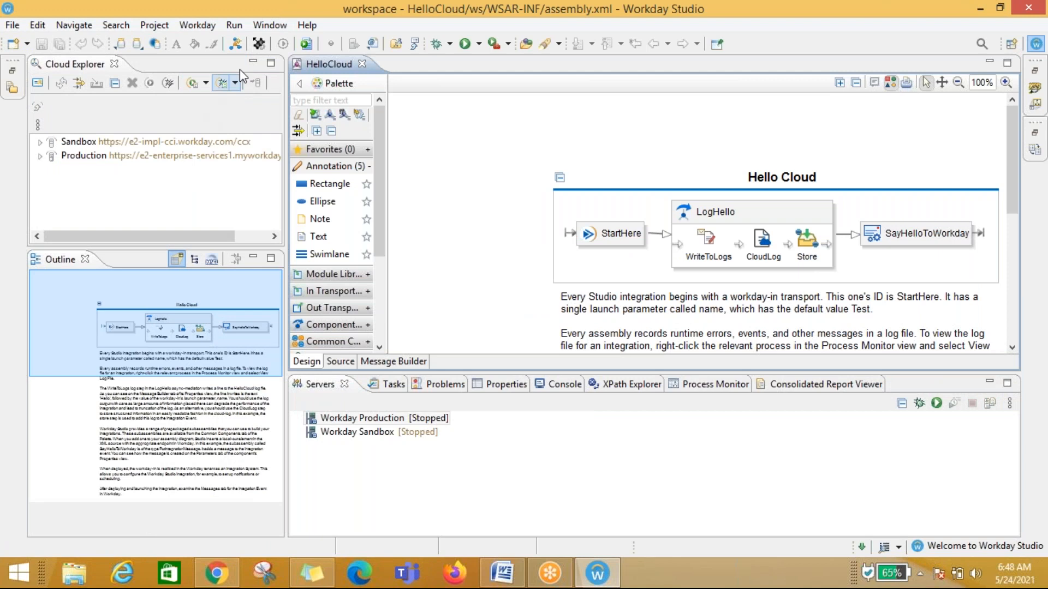
pyautogui.click(253, 62)
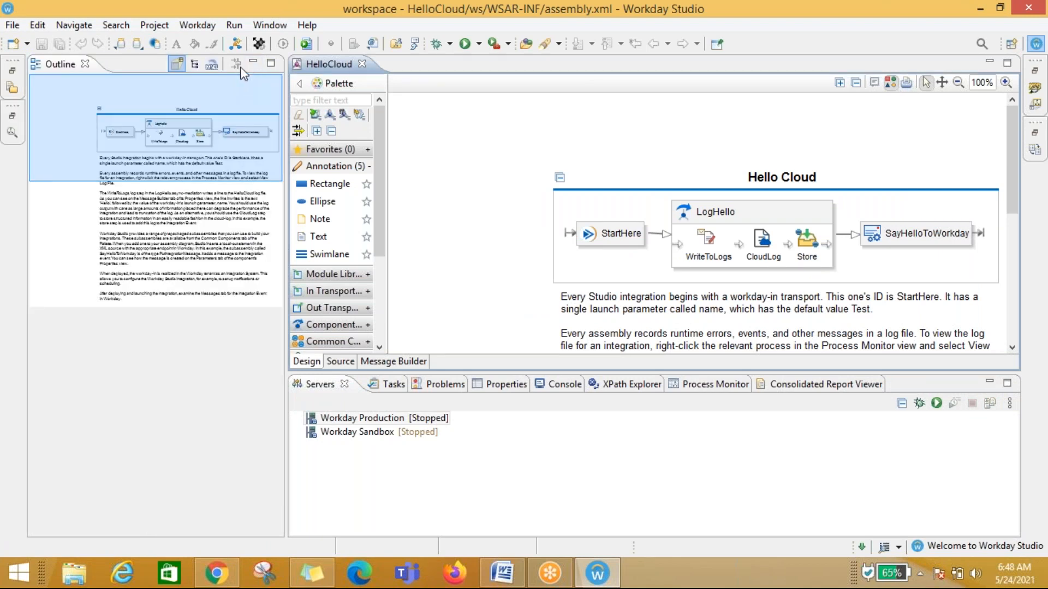
pyautogui.click(252, 62)
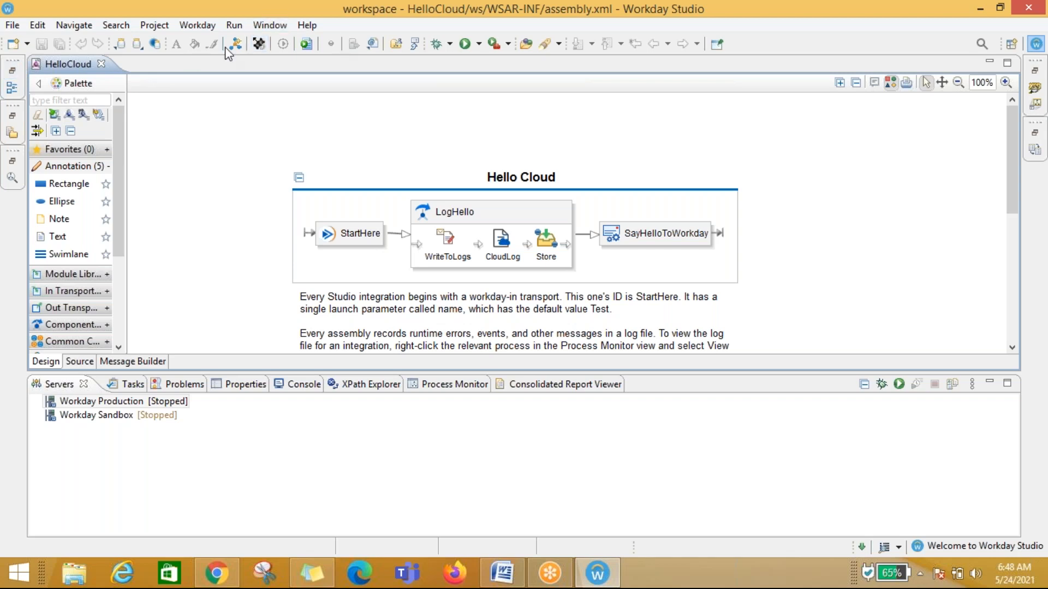
# Step: Restore the minimized side views and open the Tasks view
pyautogui.click(13, 73)
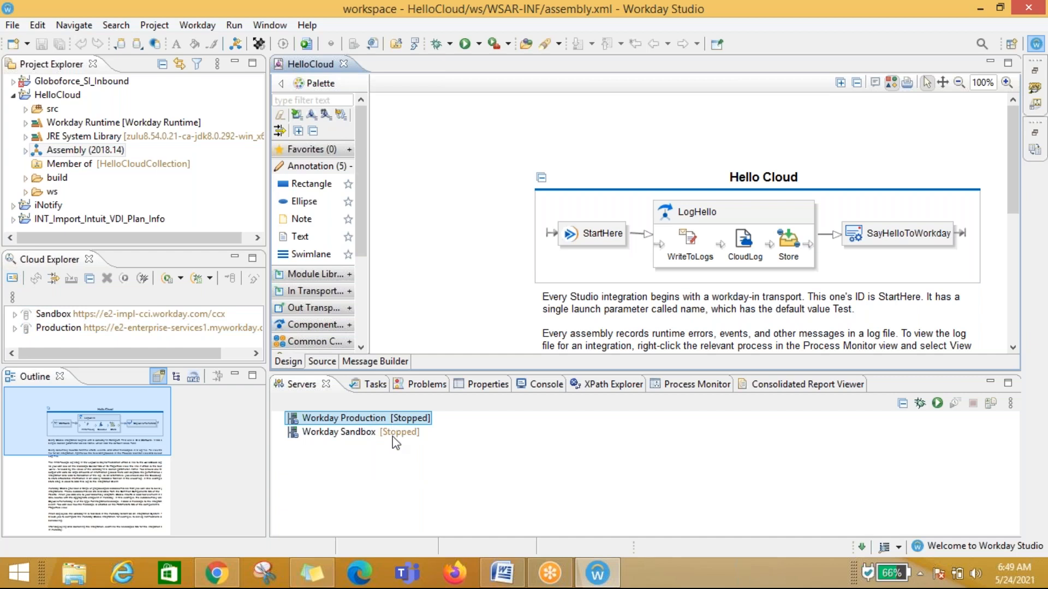
pyautogui.click(371, 385)
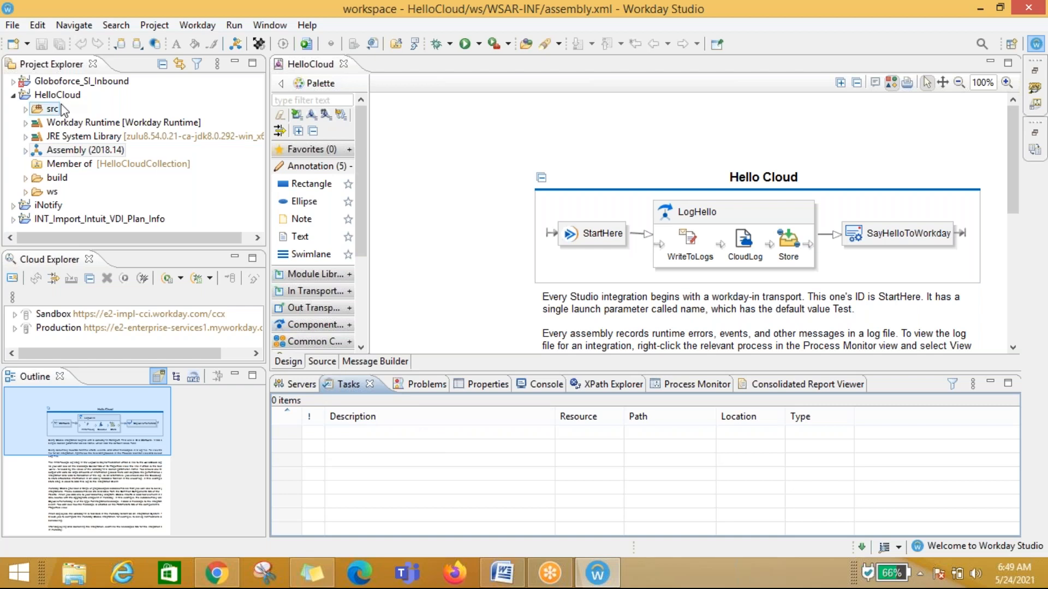
# Step: Expand the Globoforce_SI_Inbound project, open its Assembly in the editor, and close that editor again
pyautogui.click(49, 83)
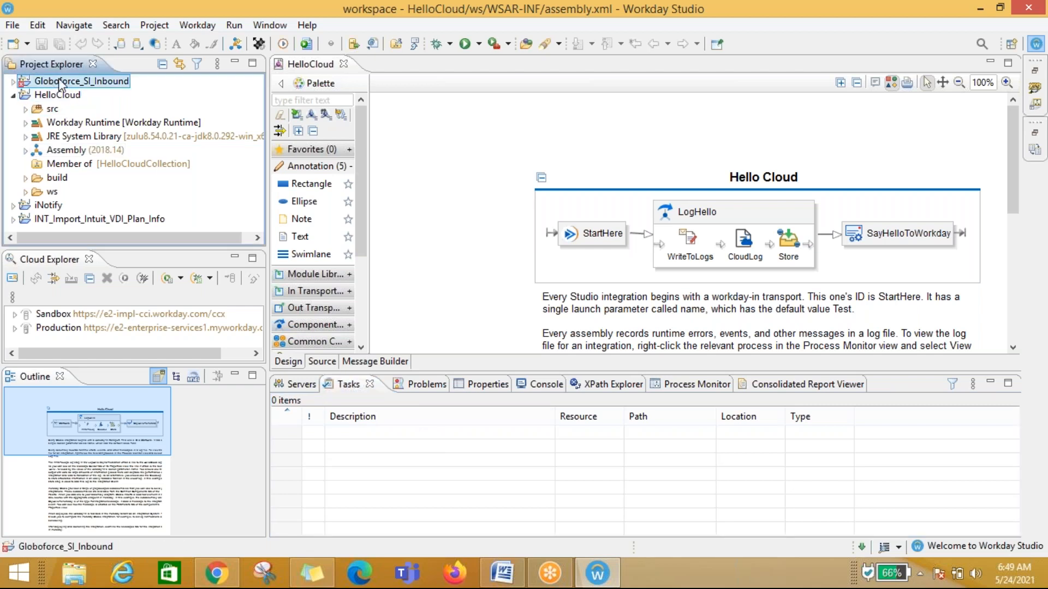
pyautogui.click(13, 82)
pyautogui.click(62, 151)
pyautogui.click(69, 136)
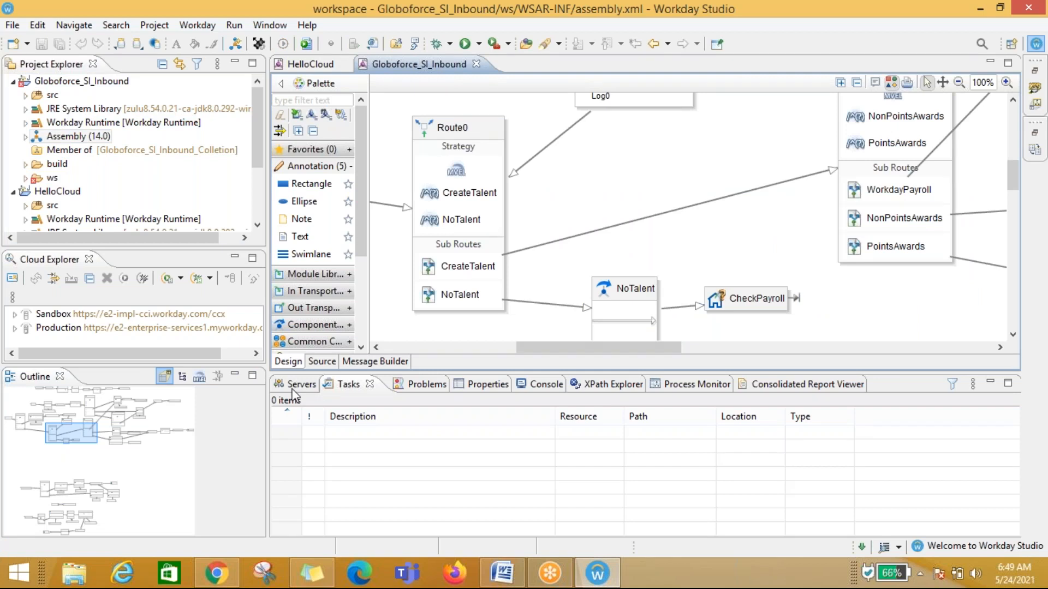
pyautogui.click(305, 385)
pyautogui.click(353, 386)
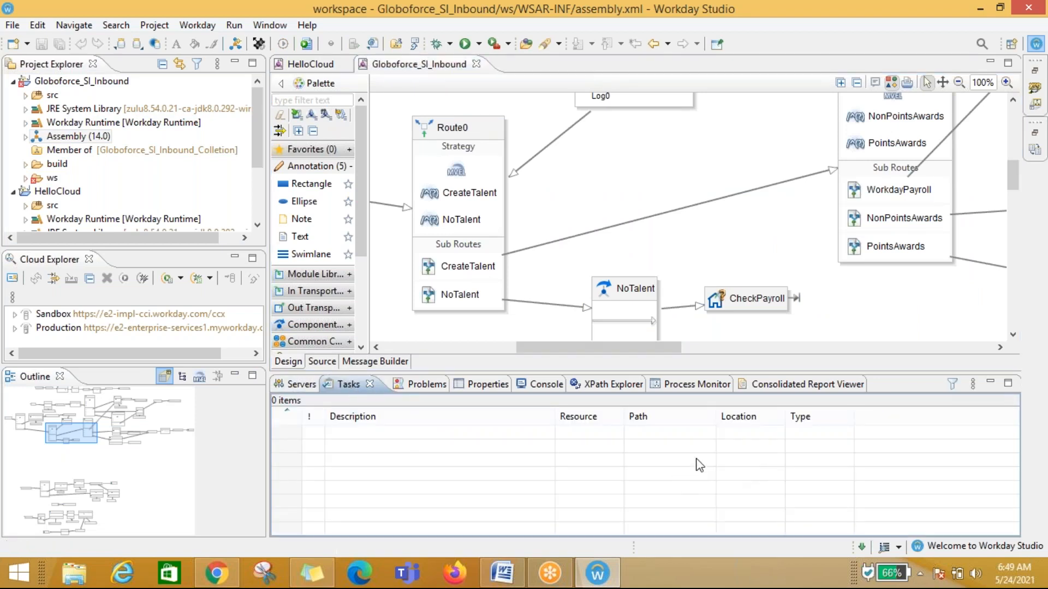
pyautogui.click(476, 65)
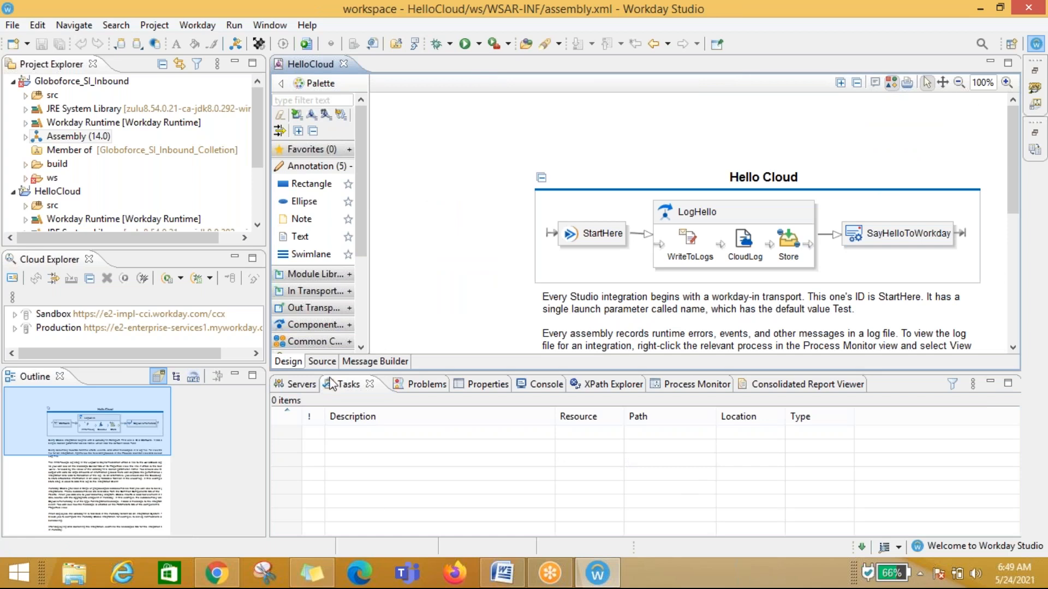
# Step: Open the Problems view, expand and collapse its Errors list, and collapse the Globoforce_SI_Inbound project
pyautogui.click(415, 385)
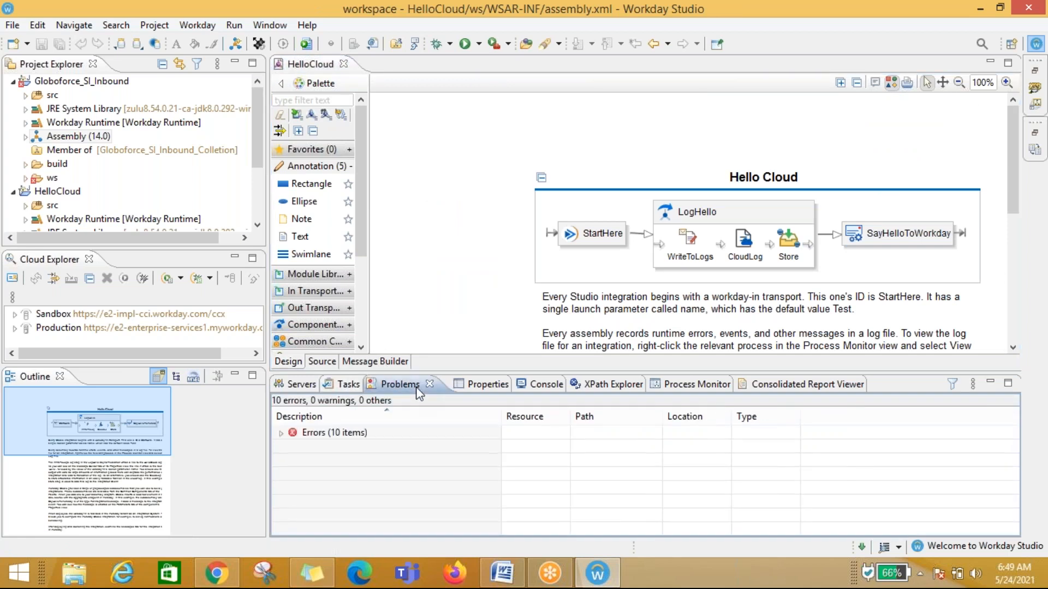
pyautogui.click(281, 432)
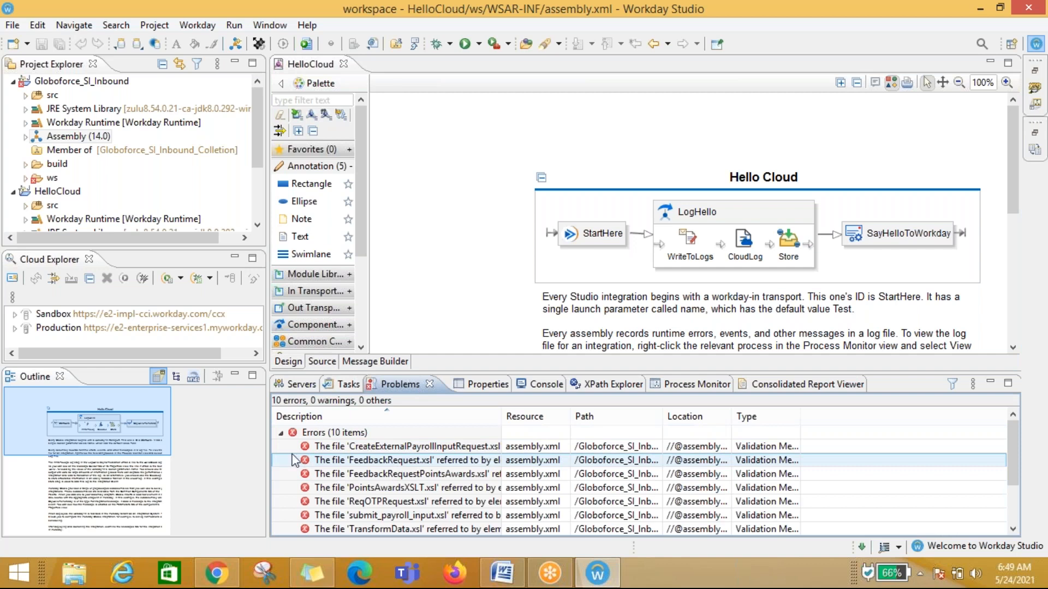
pyautogui.click(281, 433)
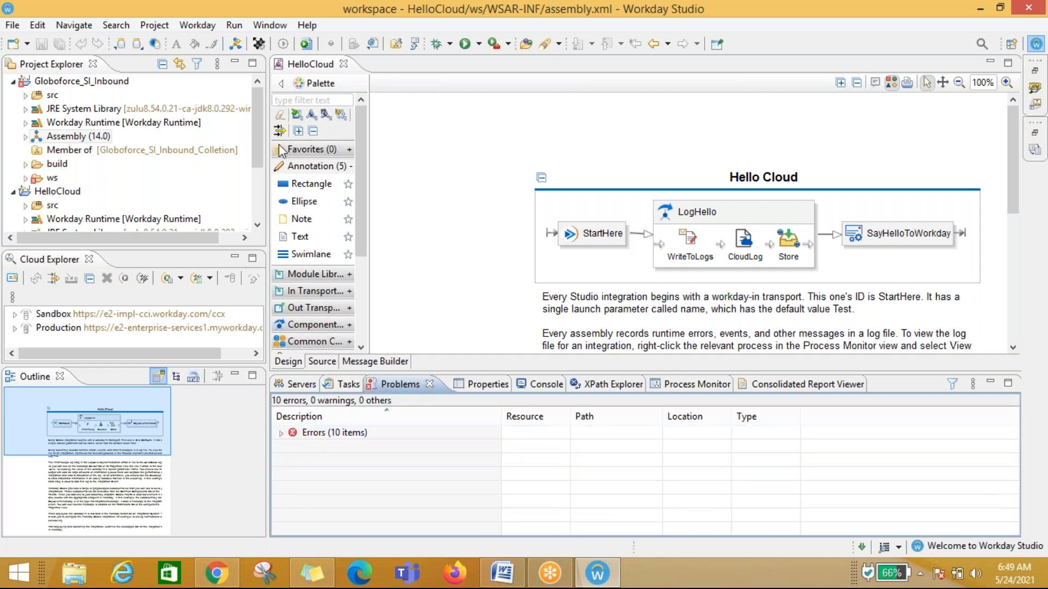
pyautogui.click(13, 82)
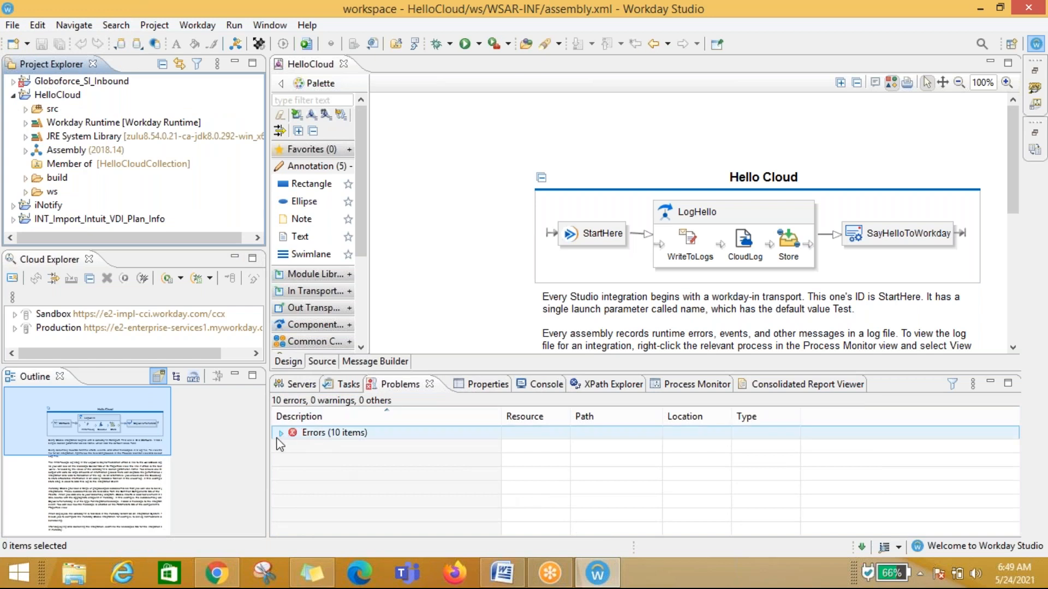
# Step: Open the Properties view and select StartHere, LogHello and SayHelloToWorkday in turn to inspect their properties
pyautogui.click(487, 388)
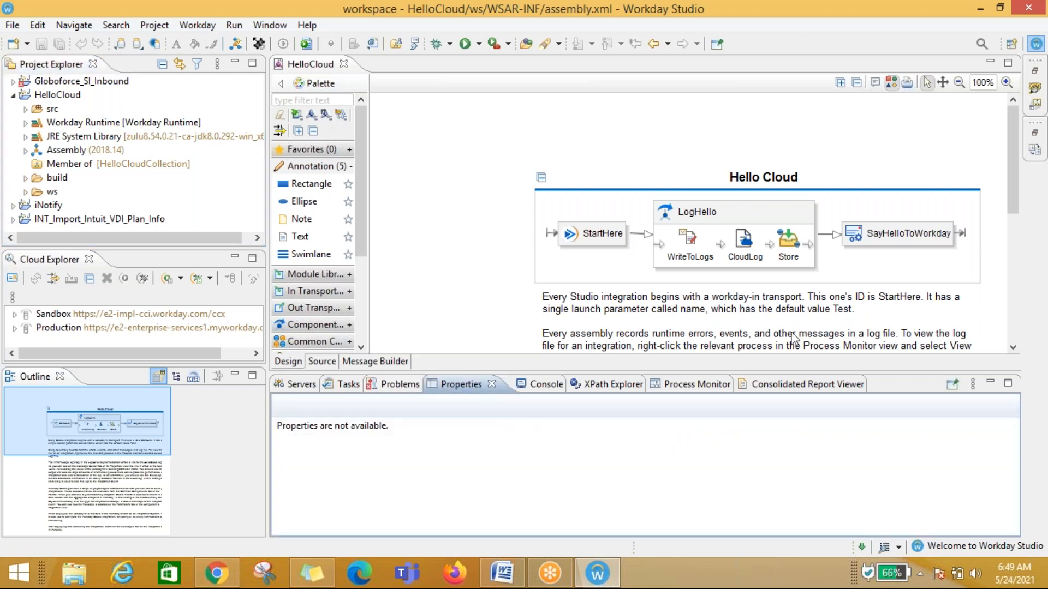
pyautogui.click(582, 240)
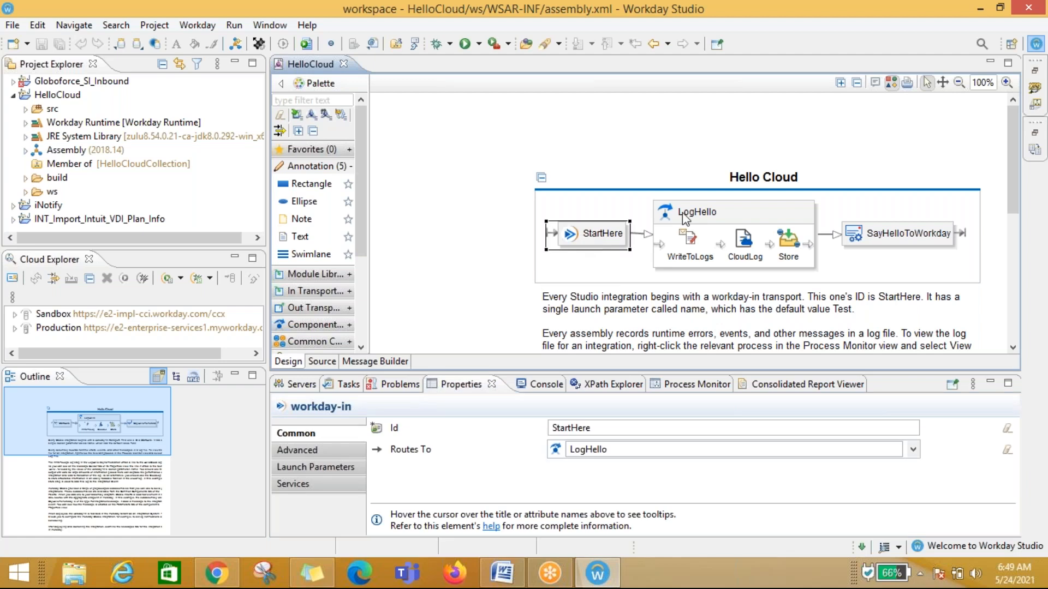
pyautogui.click(743, 213)
pyautogui.click(879, 239)
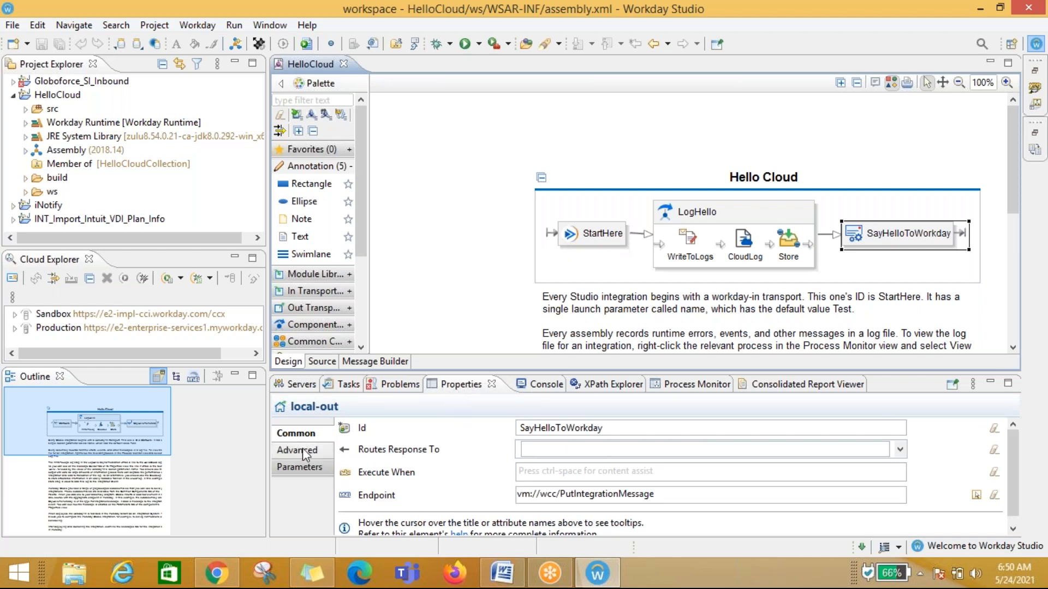
pyautogui.click(591, 234)
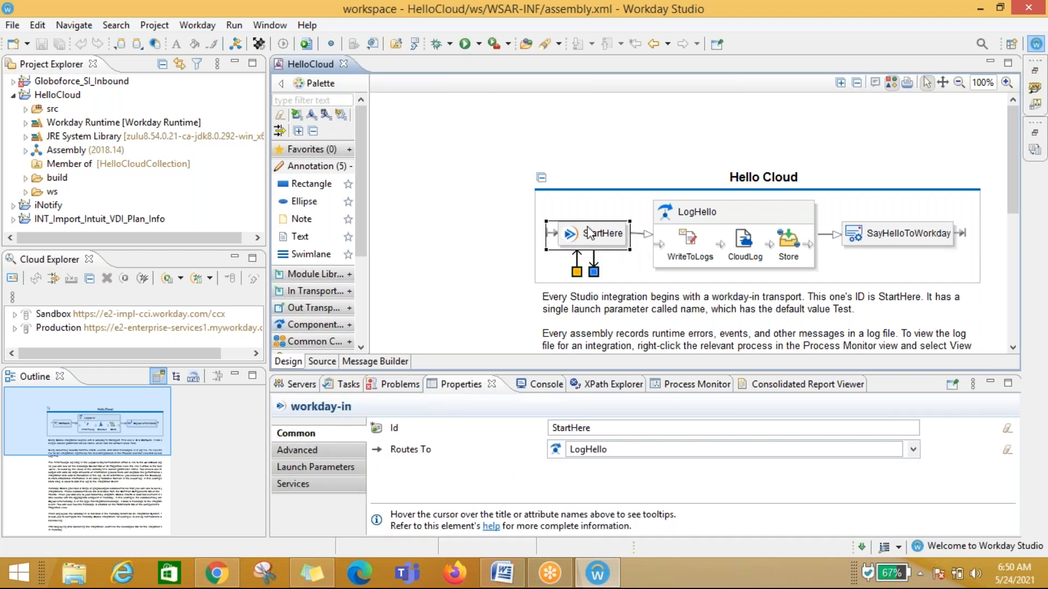
pyautogui.click(732, 214)
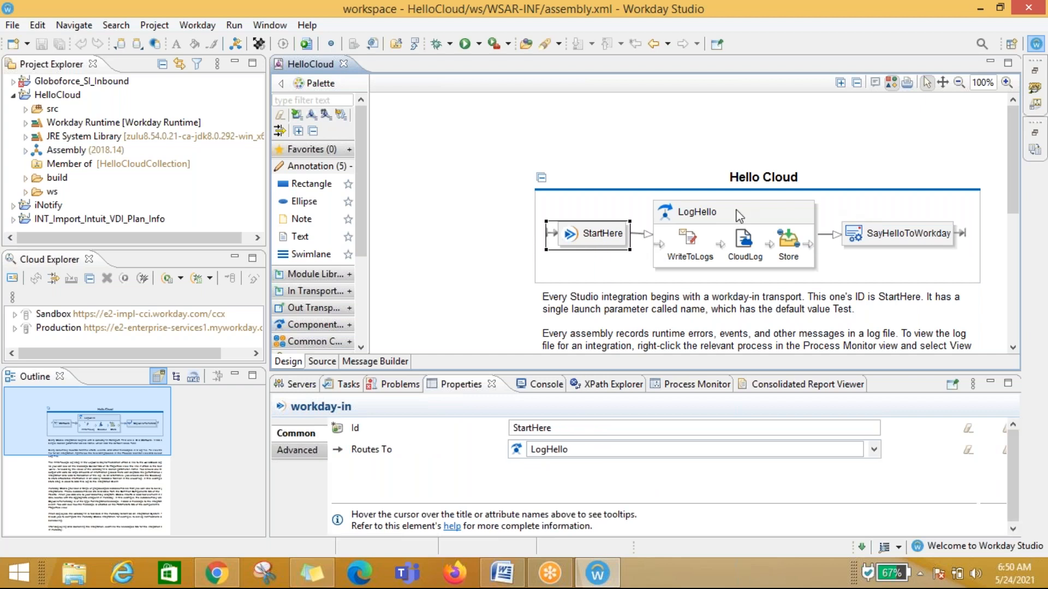
pyautogui.click(906, 232)
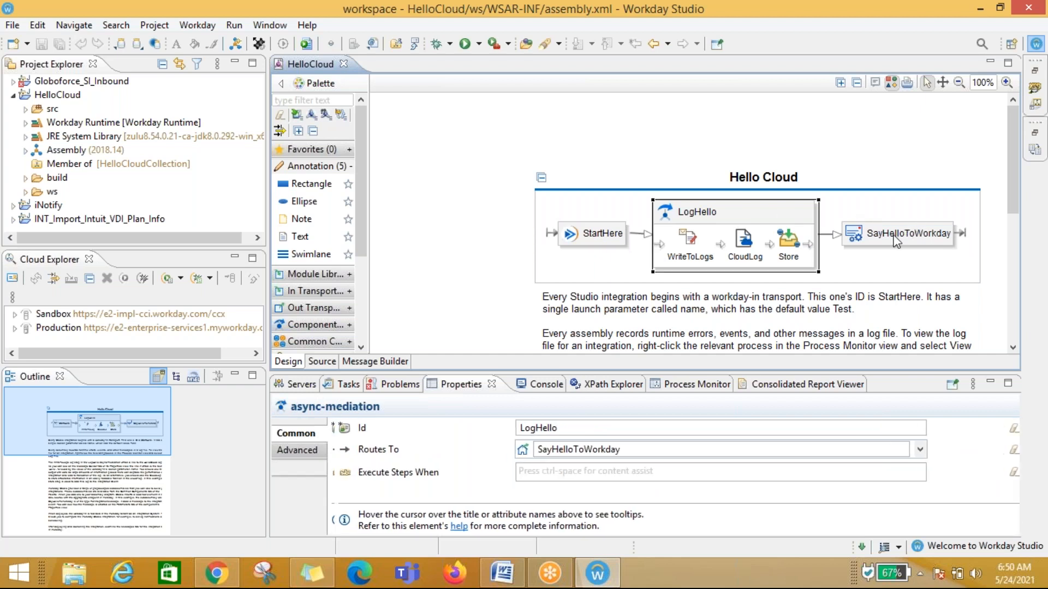
pyautogui.click(600, 236)
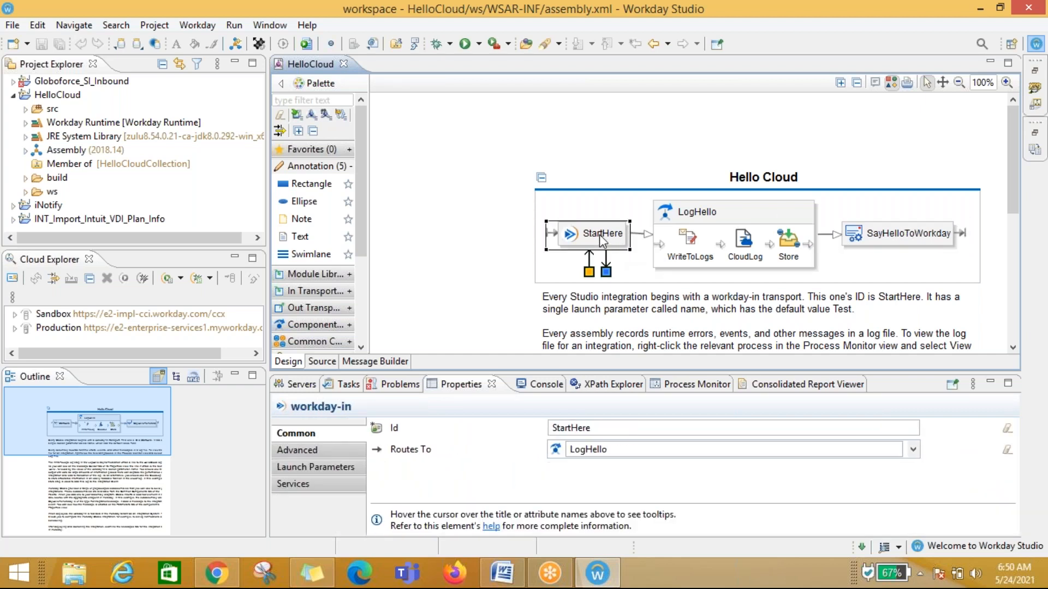
pyautogui.click(715, 216)
pyautogui.click(905, 236)
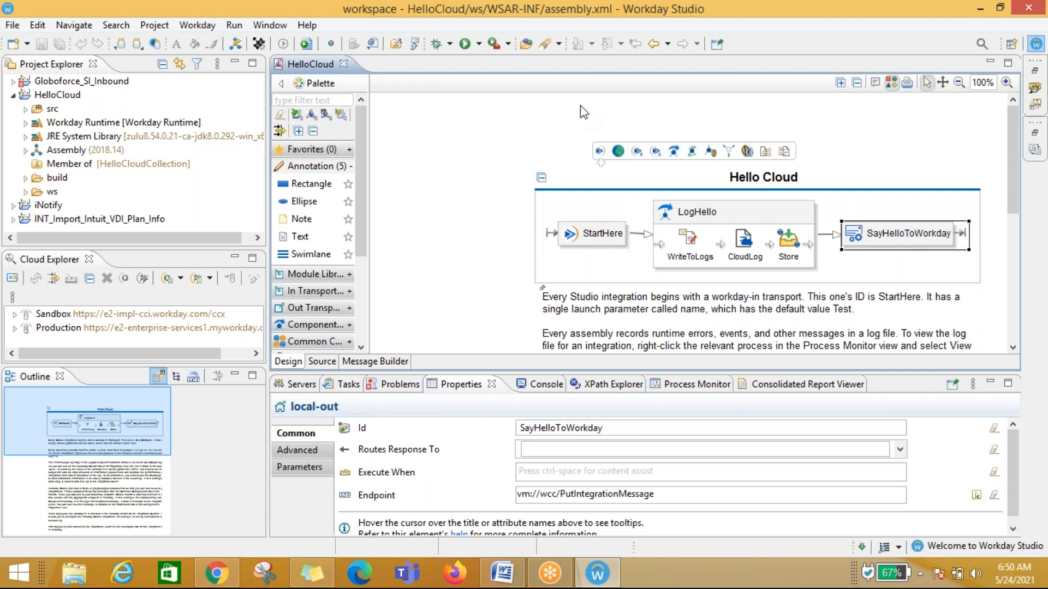
# Step: Open the Console view and the XPath Explorer view and examine the XPath input area
pyautogui.moveTo(570, 169)
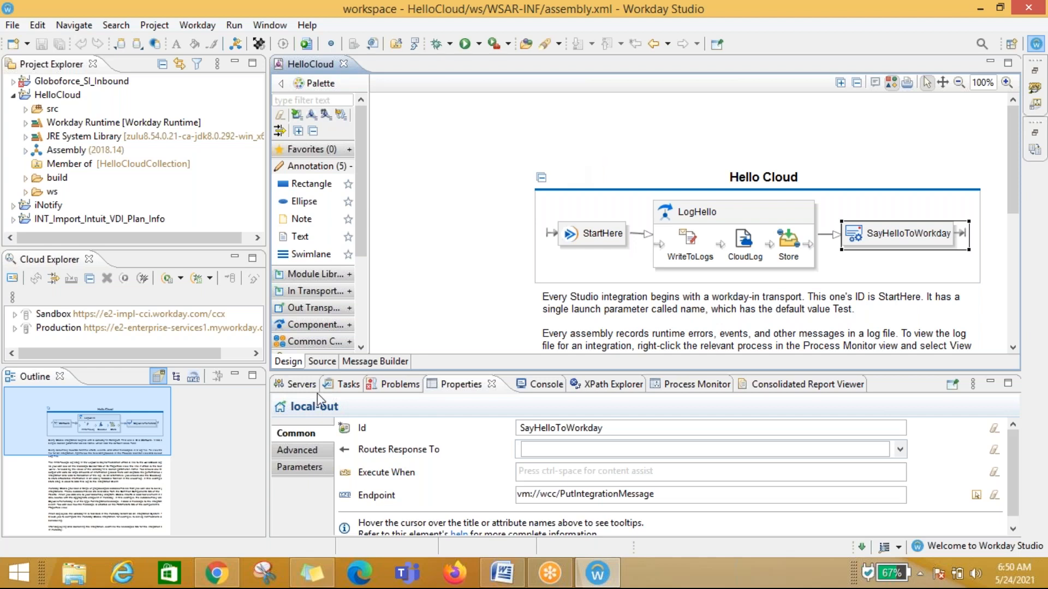
pyautogui.moveTo(438, 450)
pyautogui.click(543, 386)
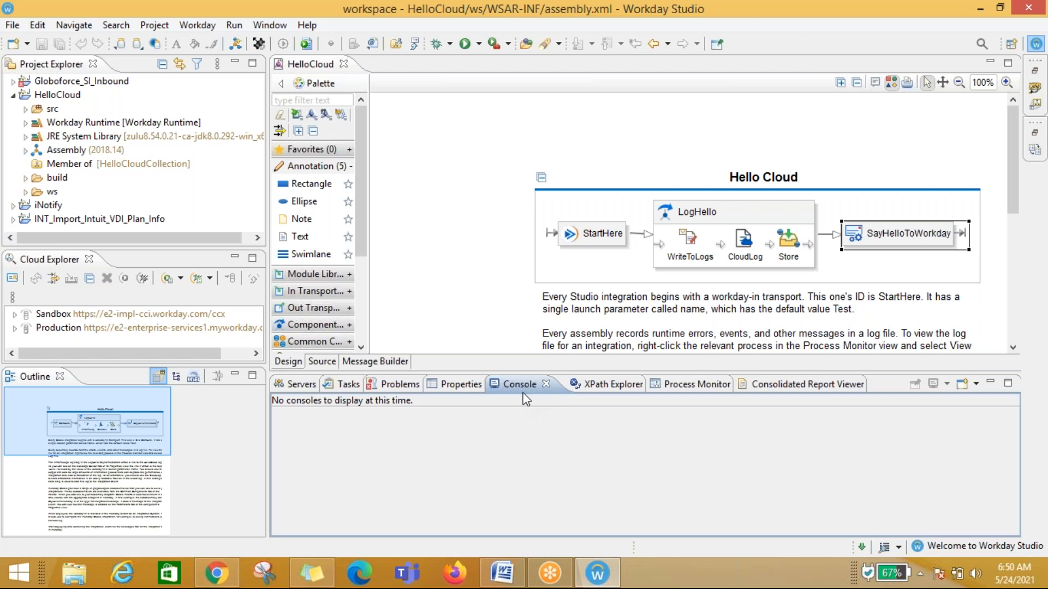
pyautogui.click(598, 385)
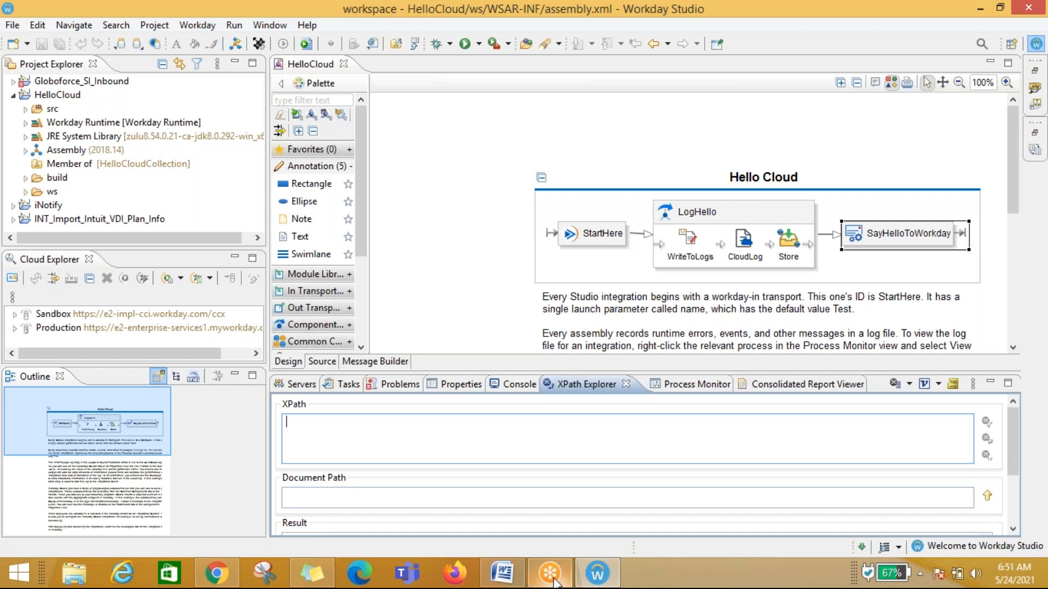
pyautogui.moveTo(554, 579)
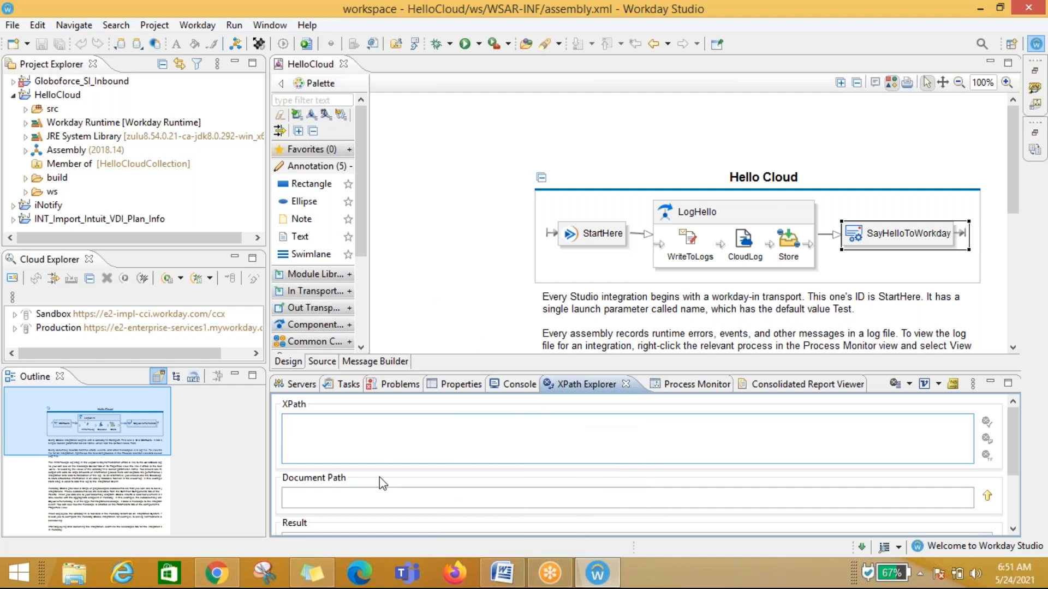
pyautogui.click(365, 440)
pyautogui.moveTo(1017, 447)
pyautogui.mouseDown()
pyautogui.moveTo(1021, 511)
pyautogui.moveTo(1020, 443)
pyautogui.mouseUp()
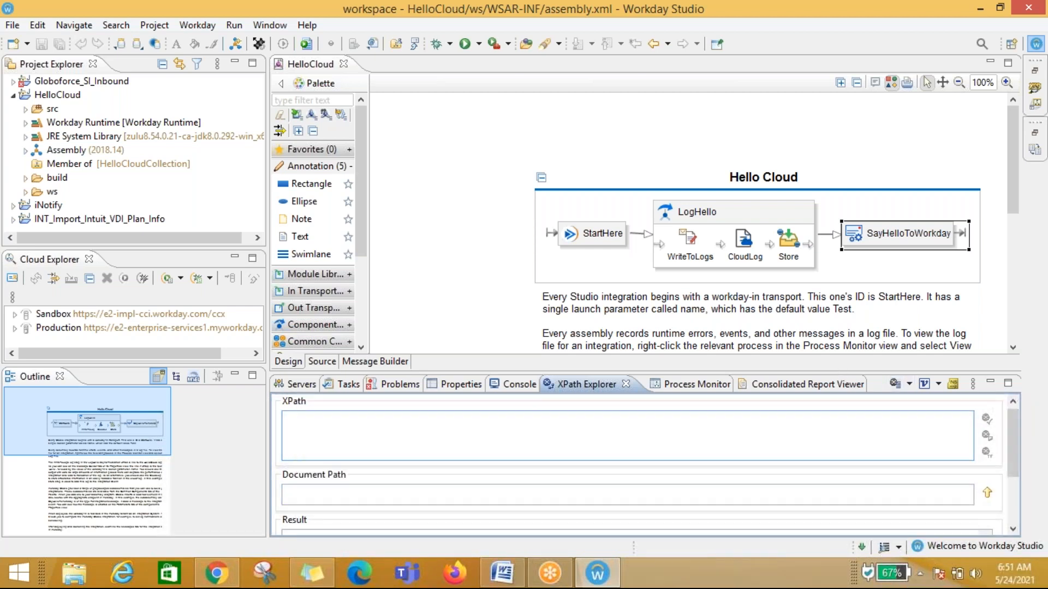
# Step: Open the Process Monitor and Consolidated Report Viewer, open the process selection dialog and cancel it
pyautogui.click(693, 385)
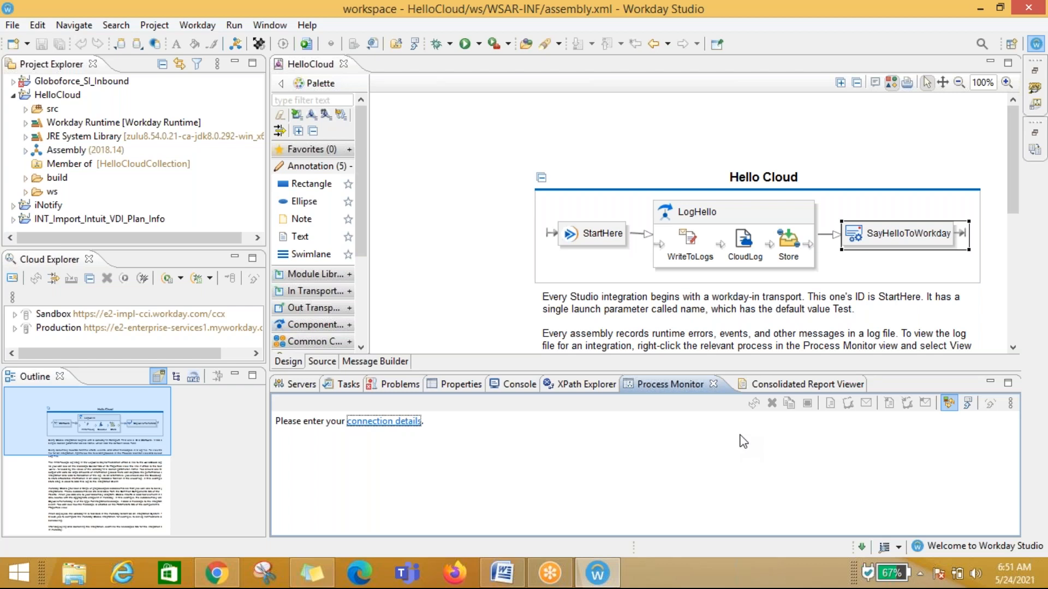
pyautogui.click(759, 384)
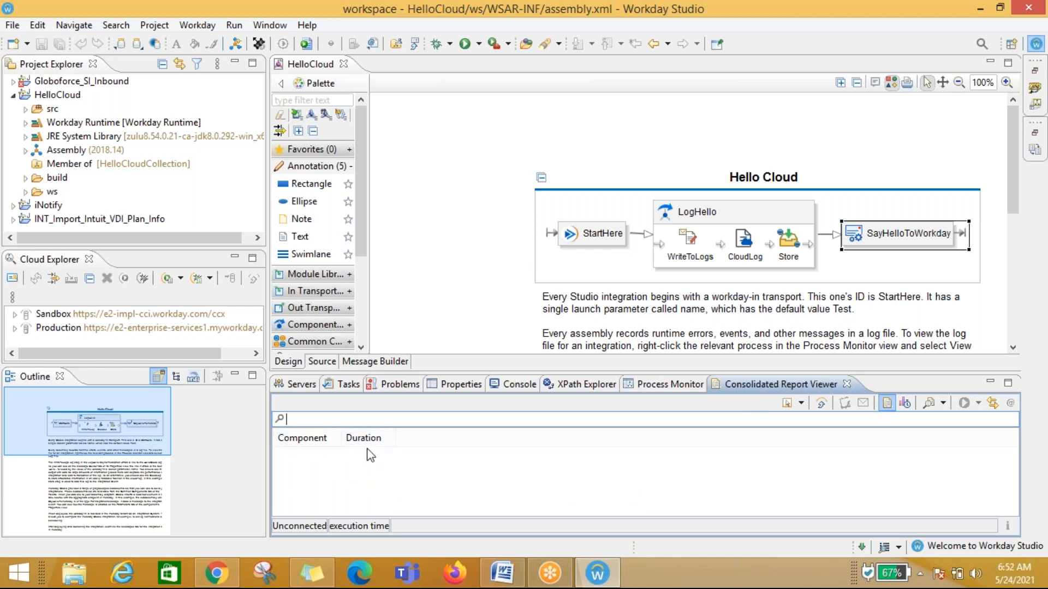
pyautogui.click(787, 403)
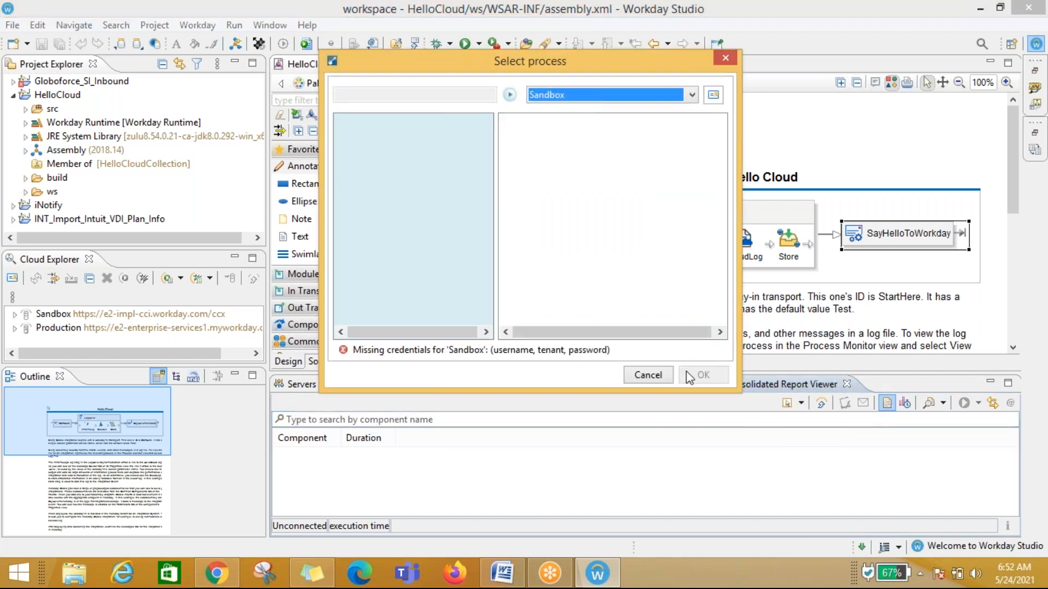
pyautogui.click(646, 377)
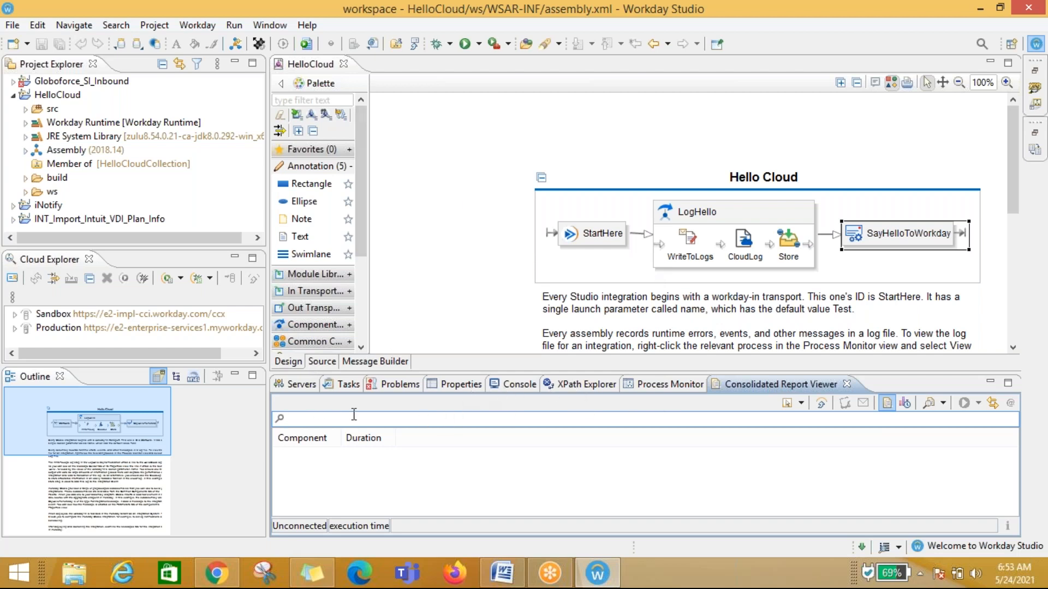
# Step: Switch back through the Servers, Tasks and Problems views
pyautogui.click(297, 385)
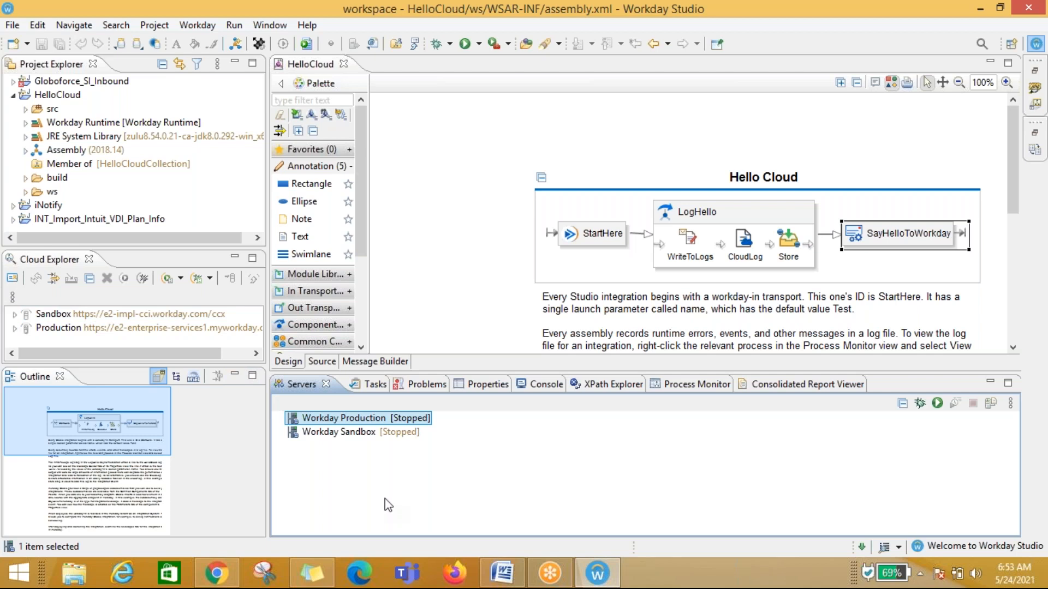
pyautogui.click(363, 385)
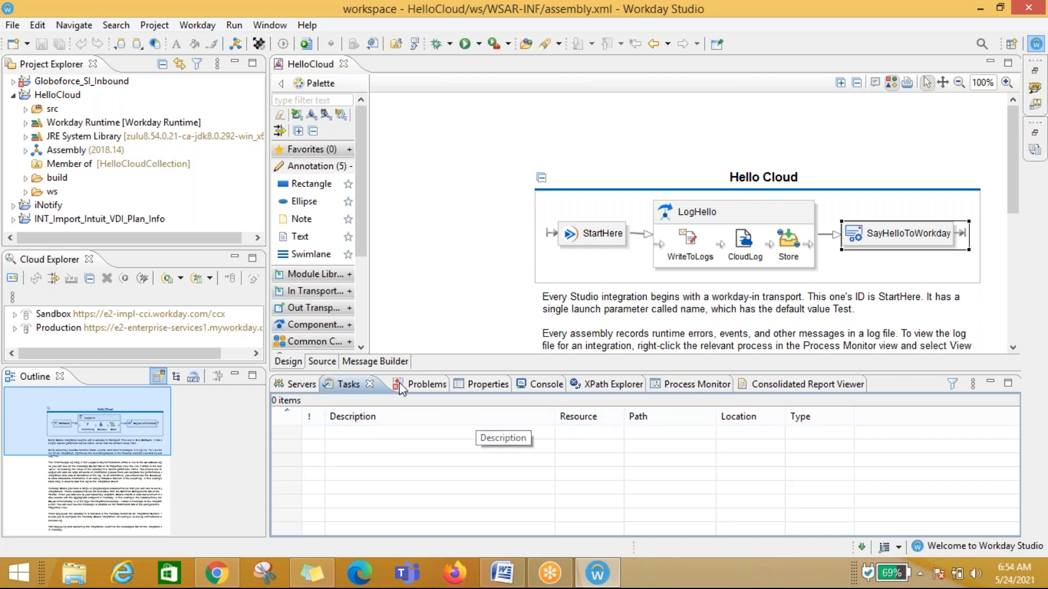
pyautogui.click(420, 384)
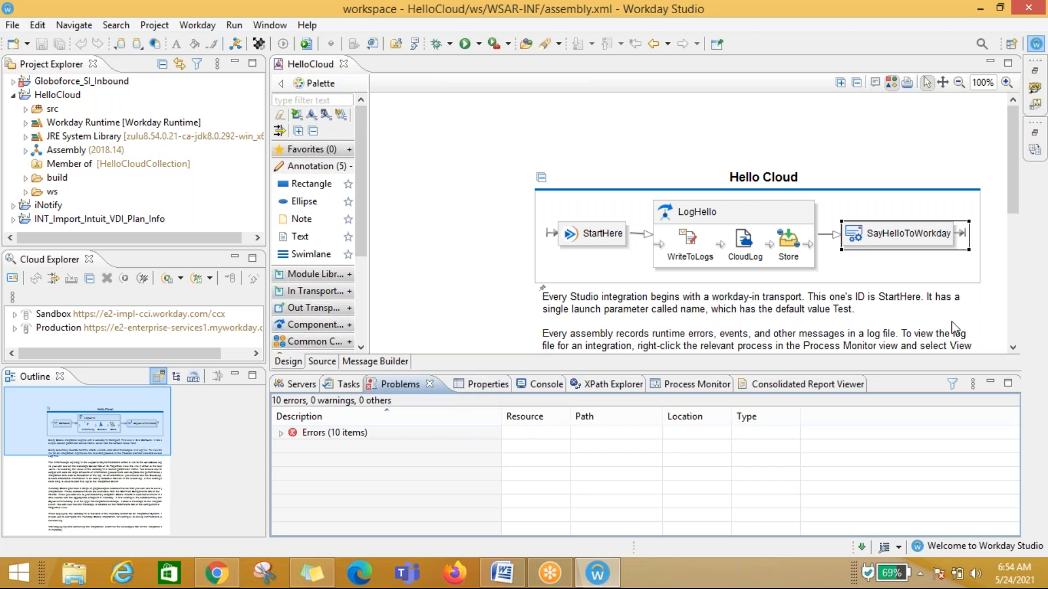
# Step: Restore the minimized right-side views and browse the Clipboard History, Process Details and Schema Explorer views
pyautogui.click(1036, 71)
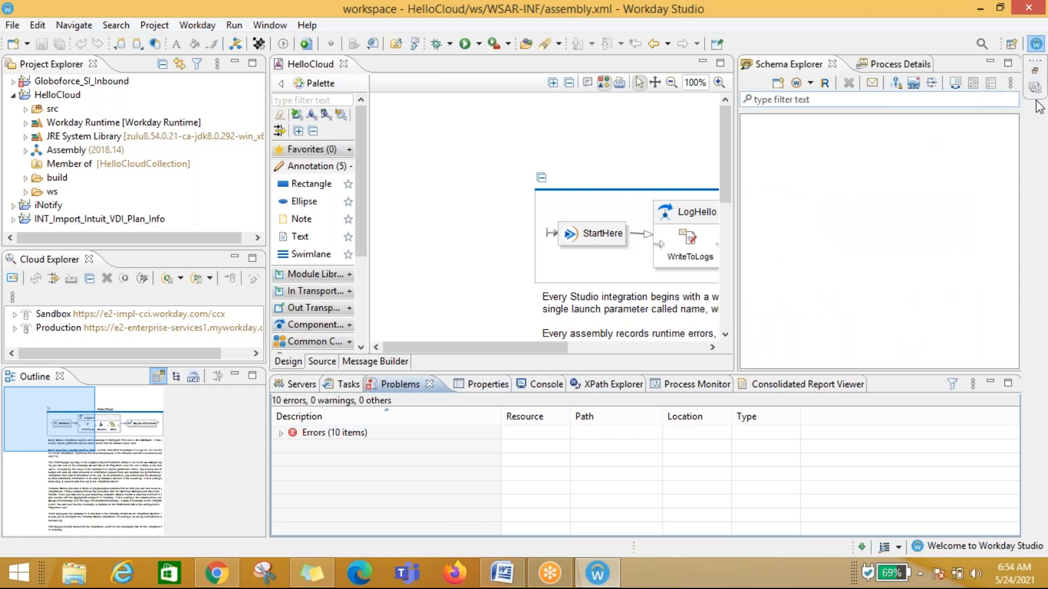
pyautogui.click(1034, 70)
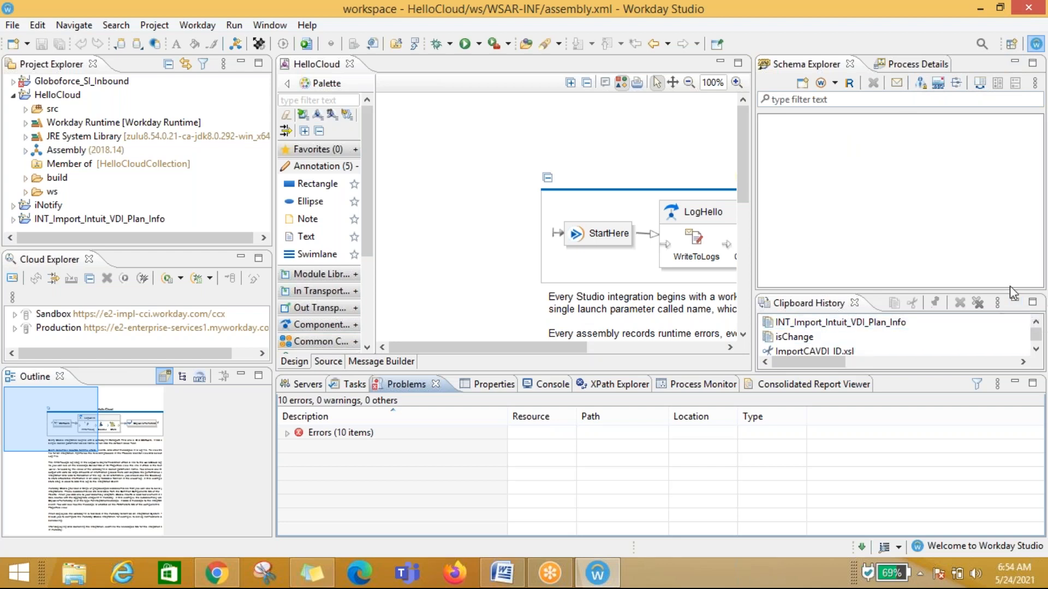
pyautogui.click(1014, 301)
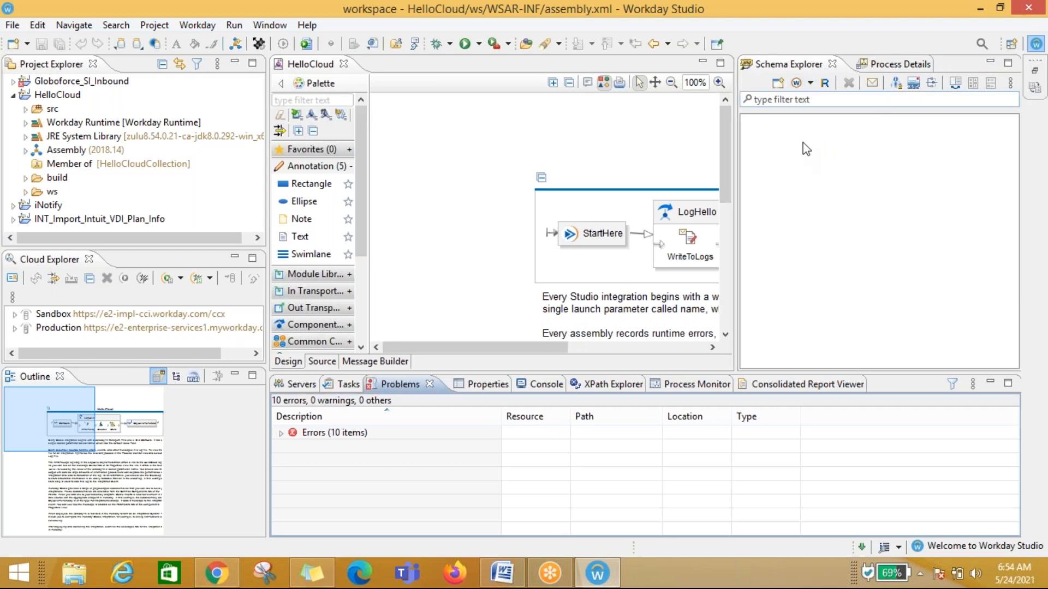
pyautogui.click(895, 65)
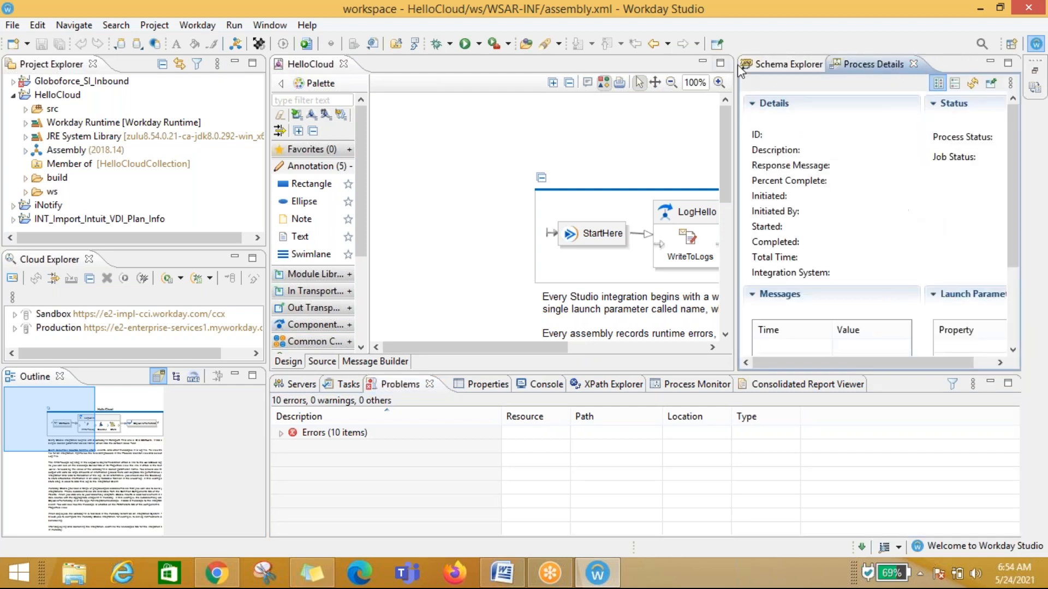
pyautogui.click(774, 64)
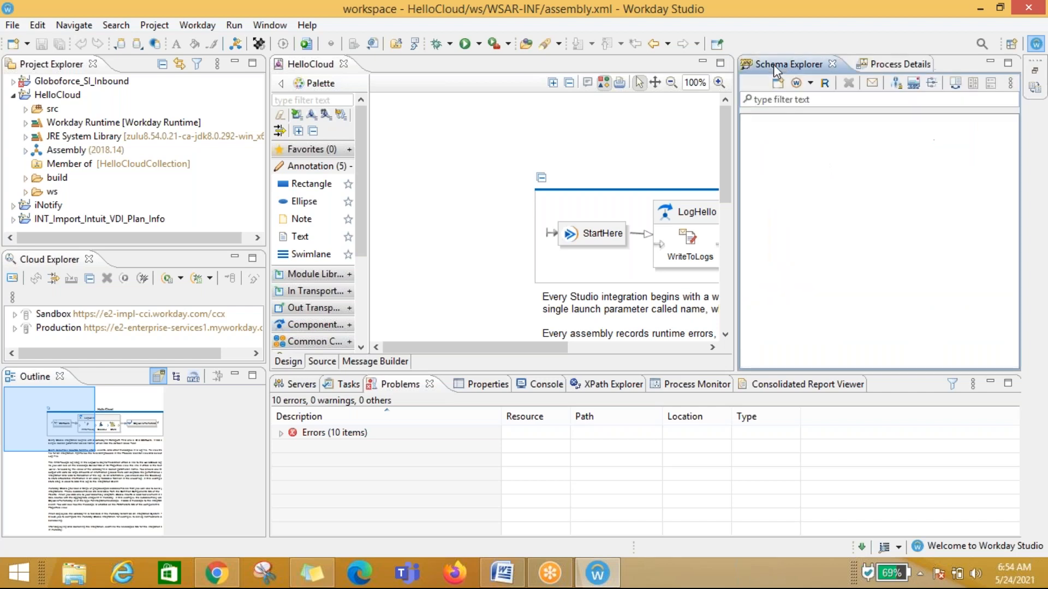
# Step: Open the Add Latest Workday Web Services dialog for a WSDL from the Schema Explorer and cancel it
pyautogui.click(813, 82)
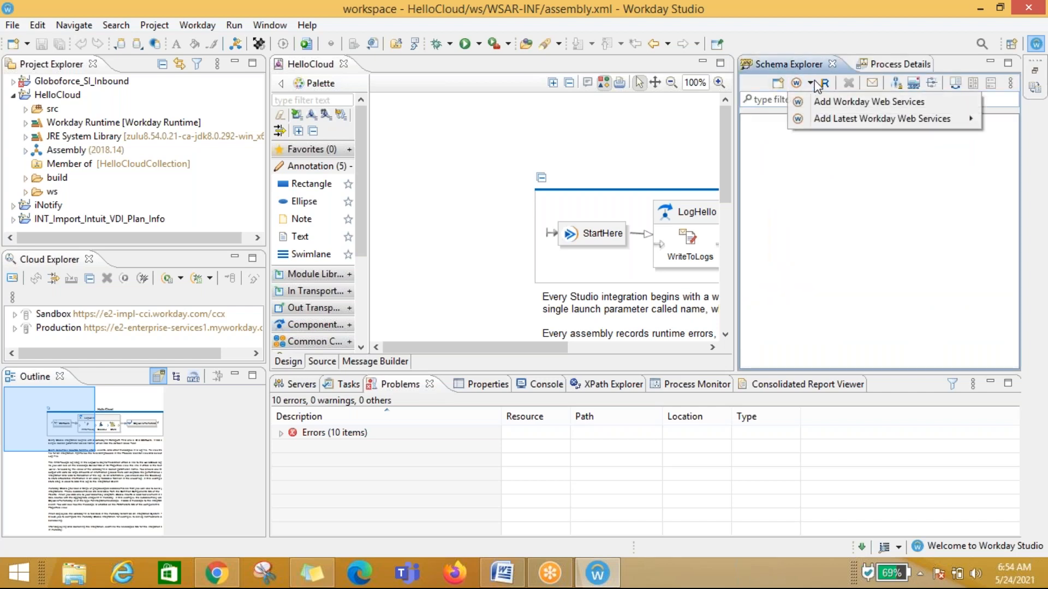
pyautogui.moveTo(821, 119)
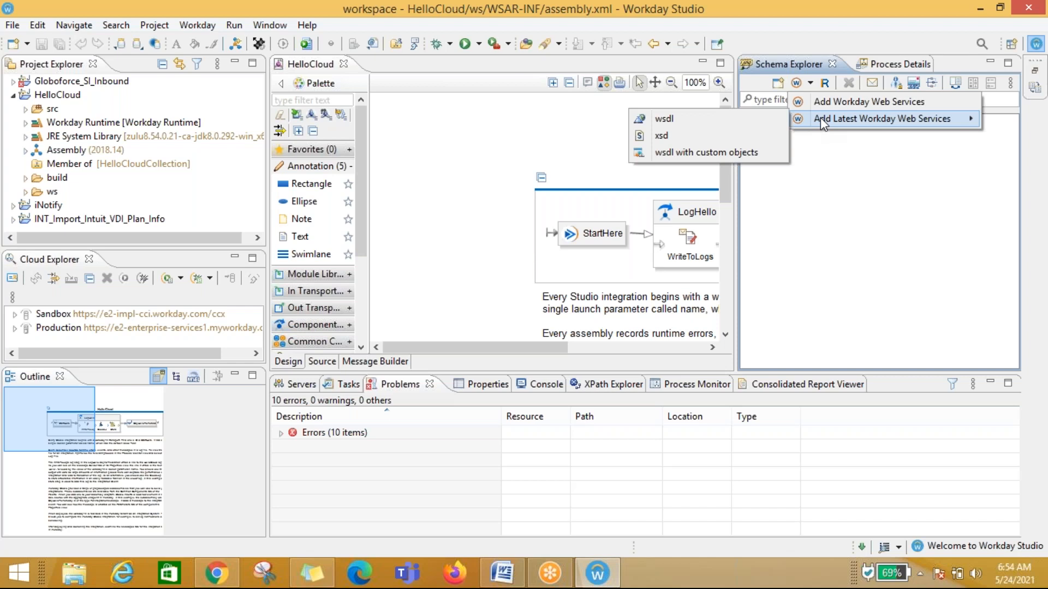
pyautogui.click(699, 125)
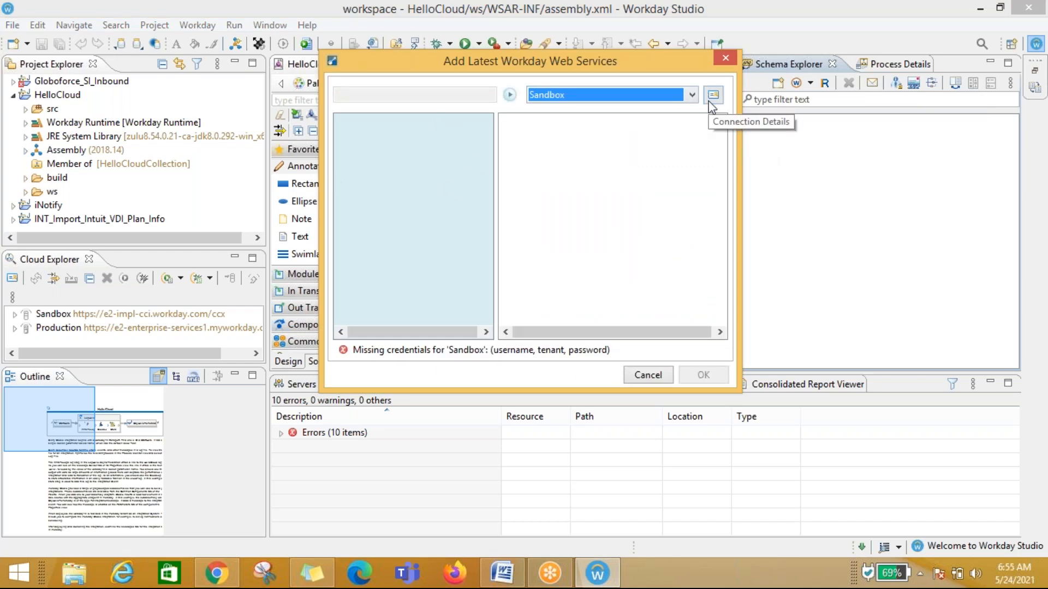
pyautogui.click(647, 374)
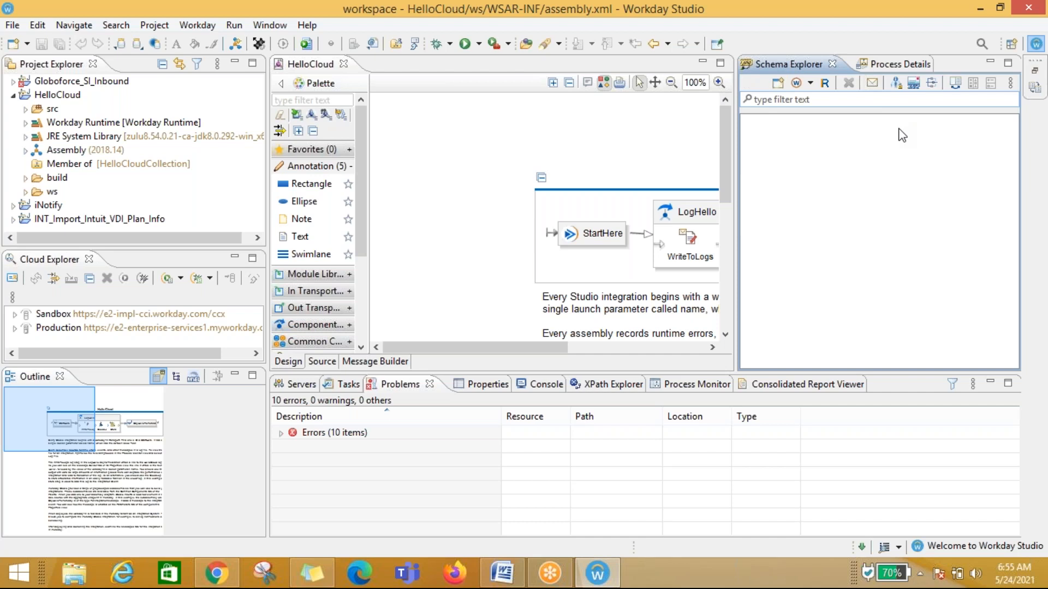
pyautogui.click(811, 87)
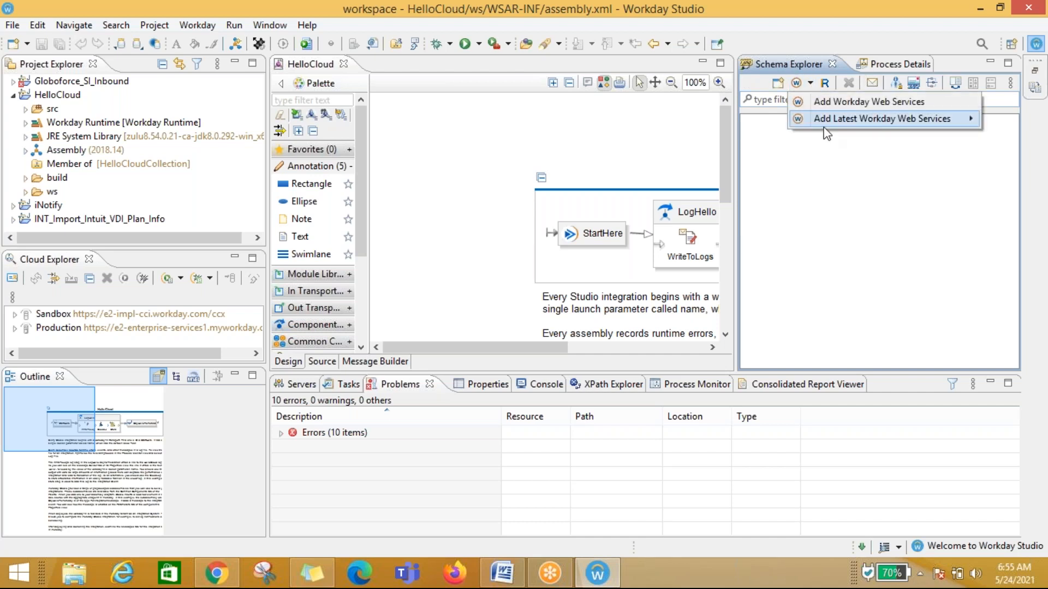
pyautogui.moveTo(826, 117)
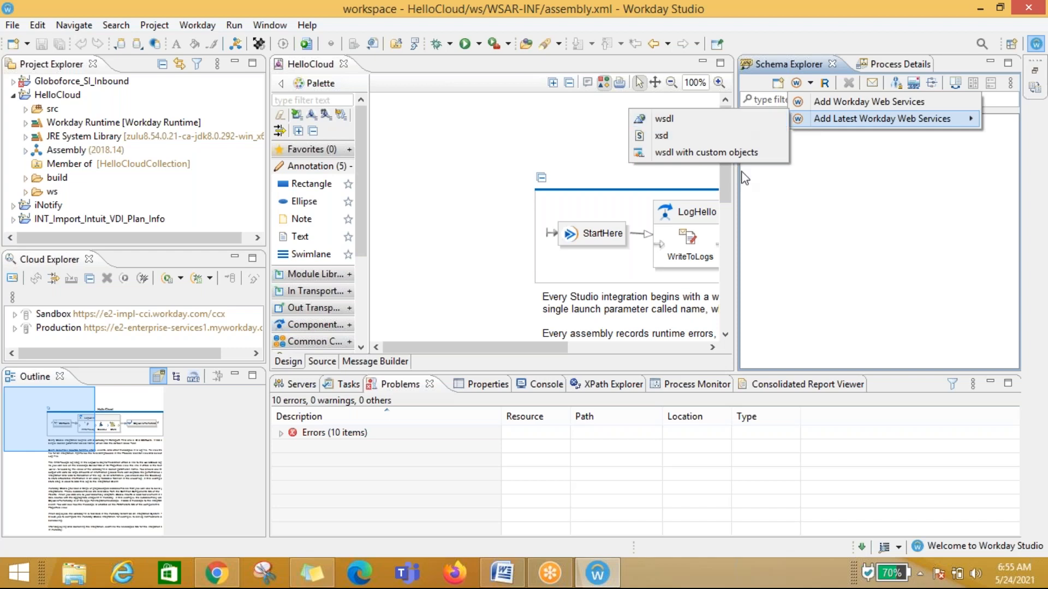
pyautogui.click(846, 241)
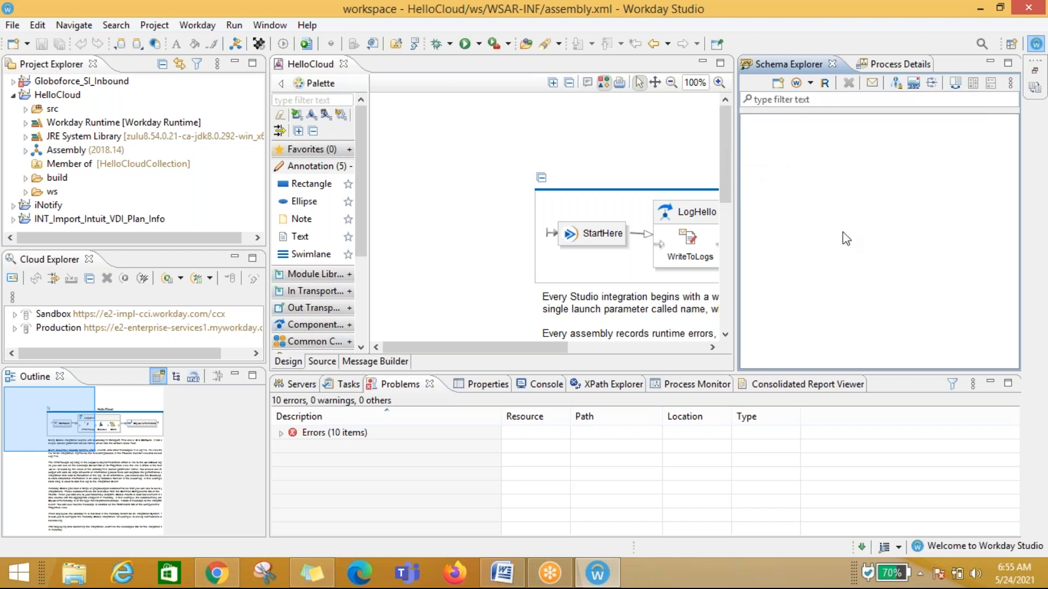
# Step: Minimize the right-side views, toggle the diagram annotations off and back on, and scroll through the assembly notes
pyautogui.click(989, 64)
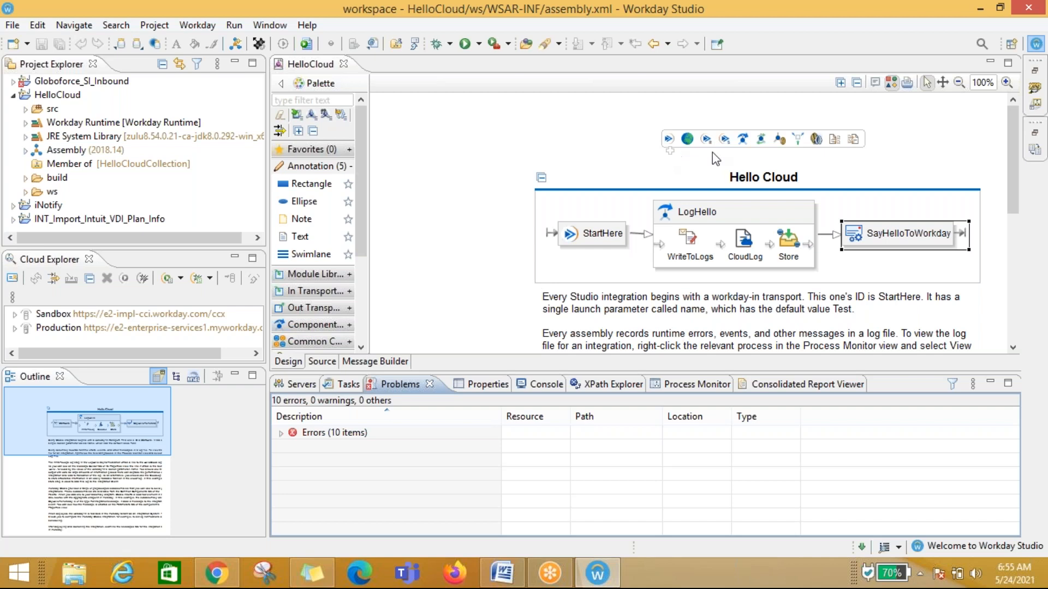
pyautogui.click(891, 83)
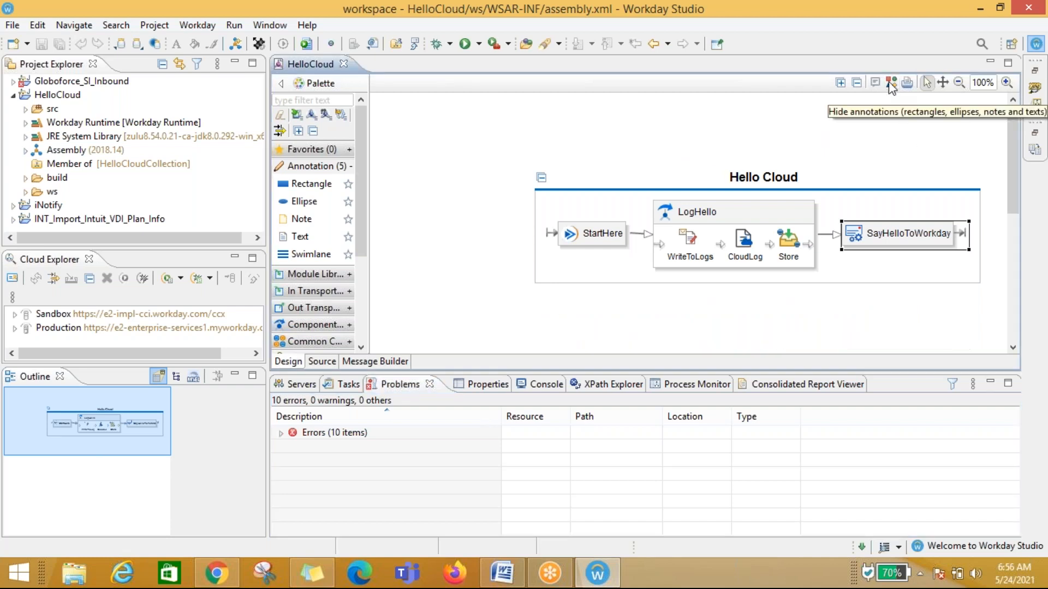
pyautogui.click(891, 83)
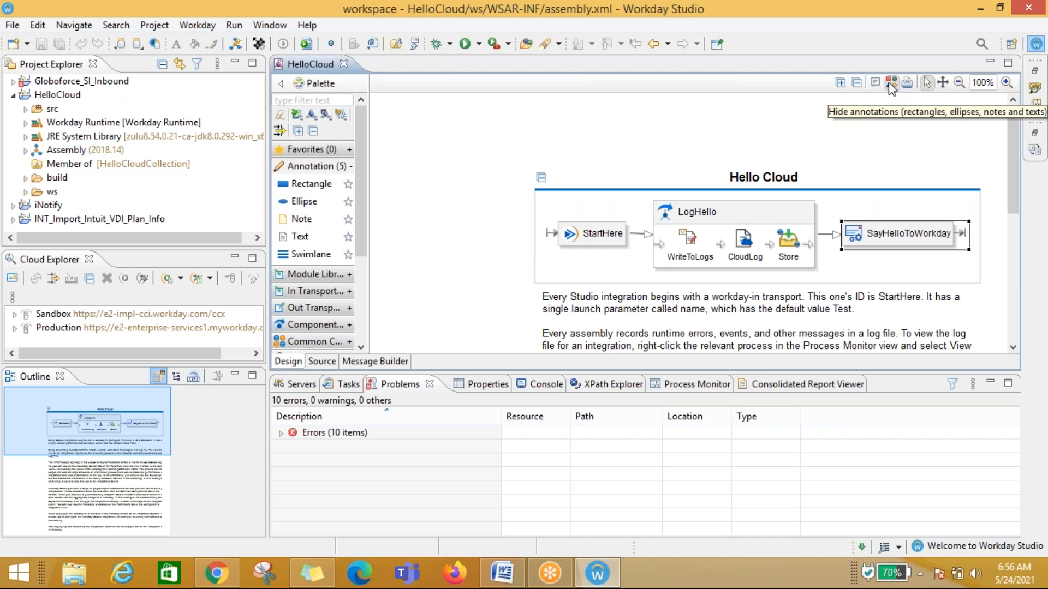
pyautogui.click(554, 133)
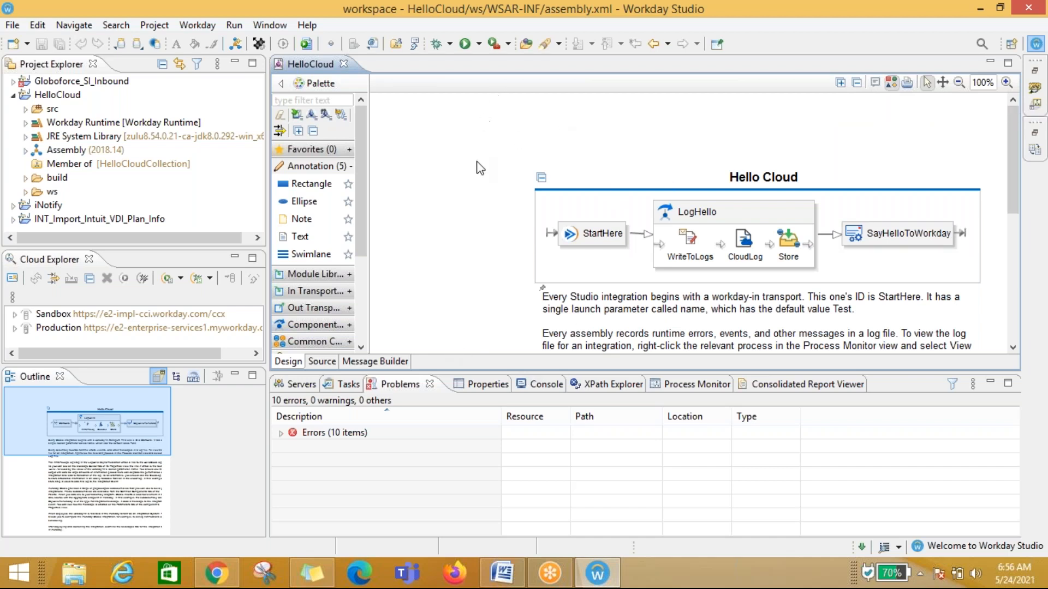
pyautogui.scroll(-5, 476, 163)
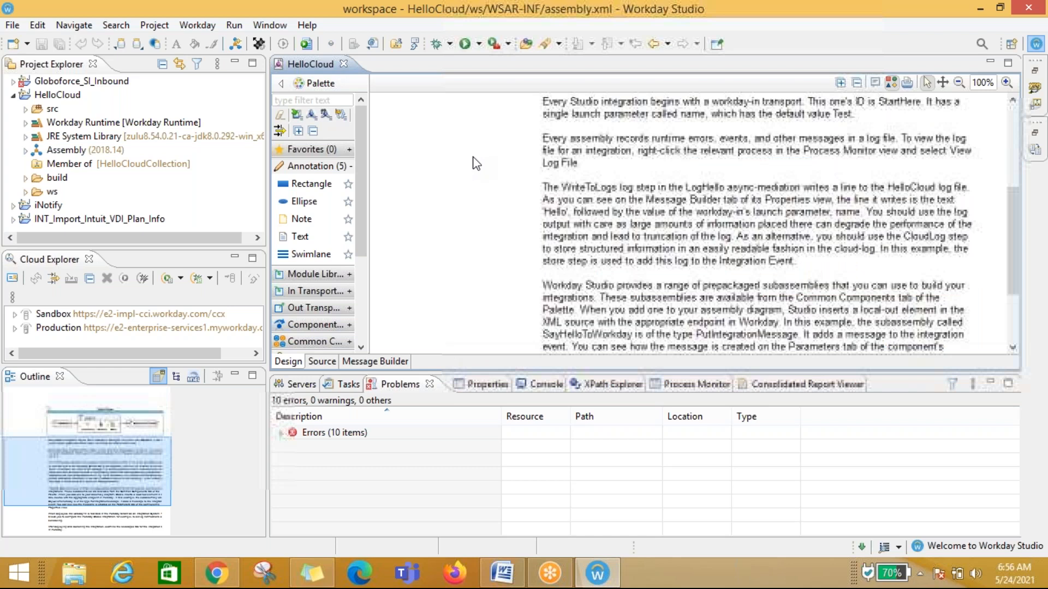
pyautogui.scroll(5, 476, 163)
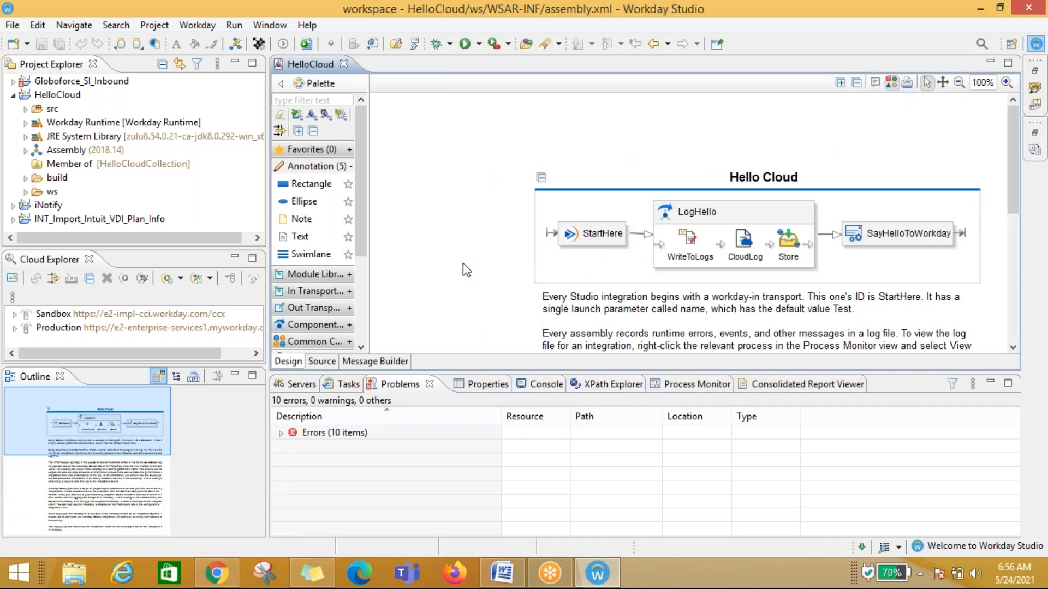
# Step: Select the StartHere and LogHello steps in the diagram and view their properties
pyautogui.moveTo(462, 263)
pyautogui.moveTo(483, 250)
pyautogui.click(578, 232)
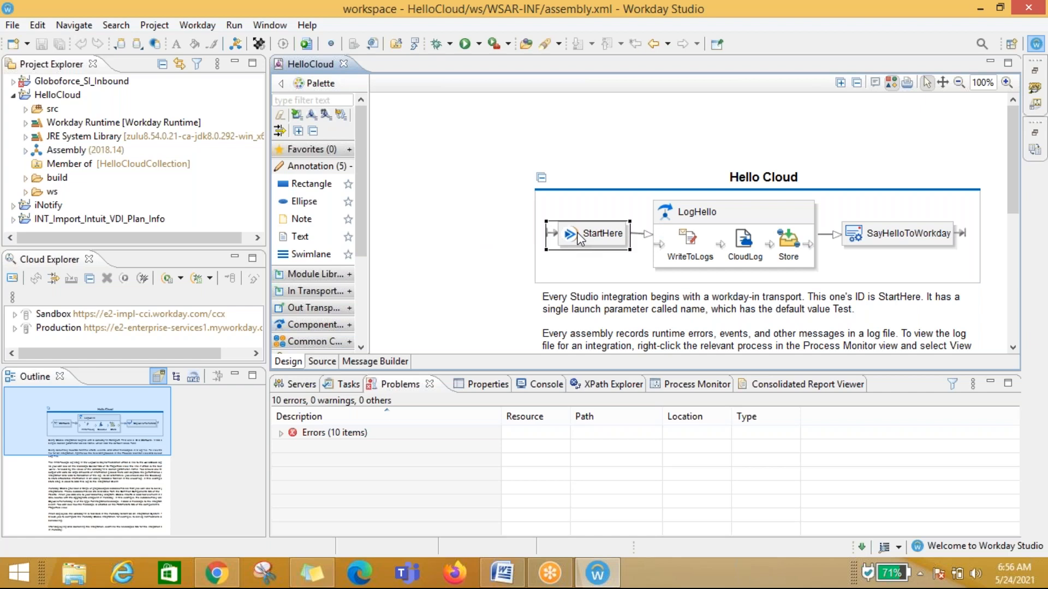
pyautogui.click(477, 386)
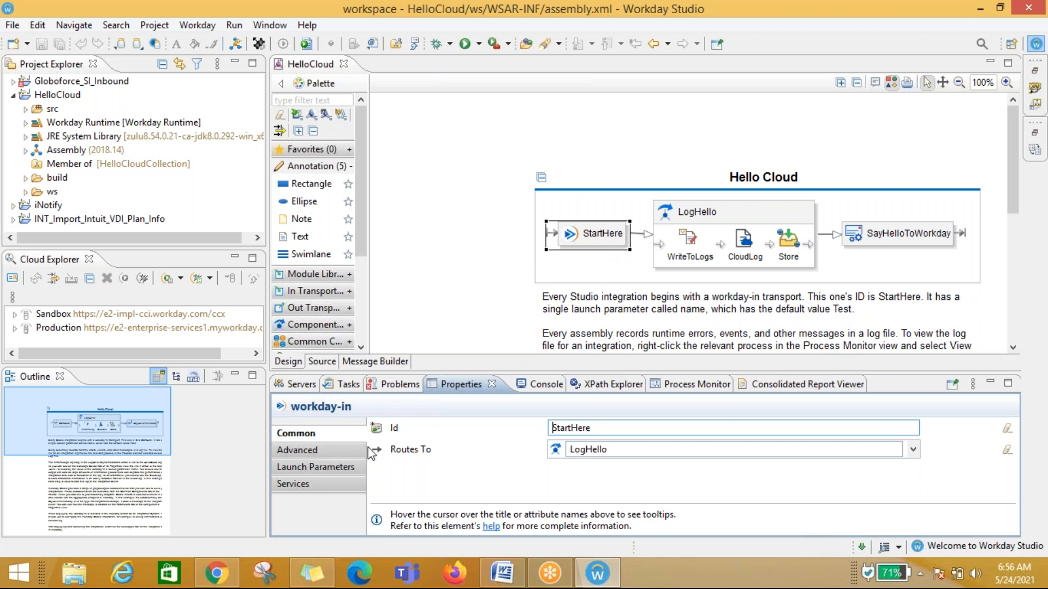
pyautogui.moveTo(513, 415)
pyautogui.click(887, 237)
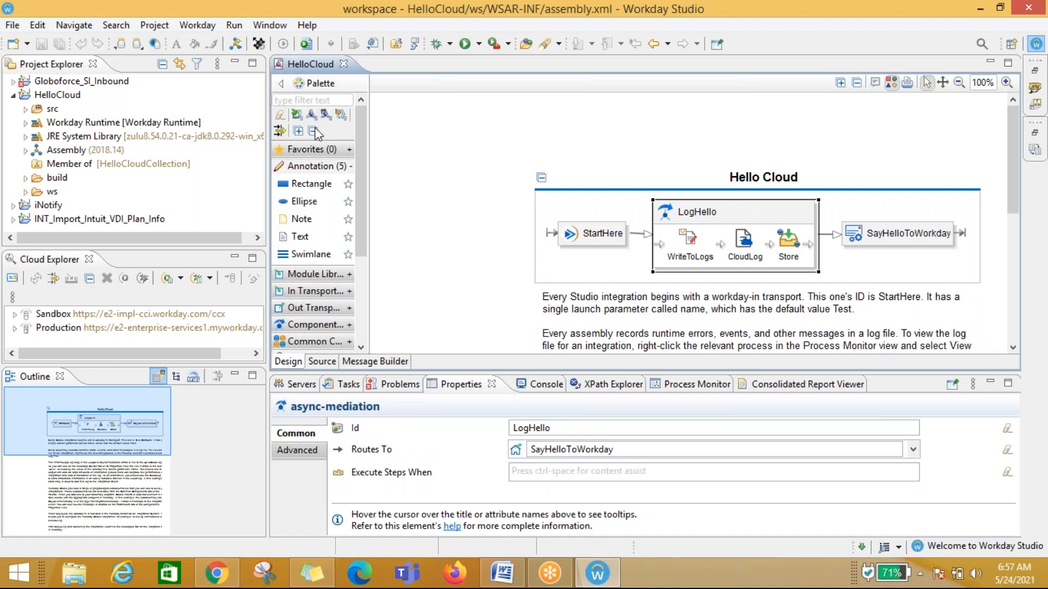
# Step: Hide and restore the palette, then collapse and expand its Favorites and Annotation drawers
pyautogui.click(283, 82)
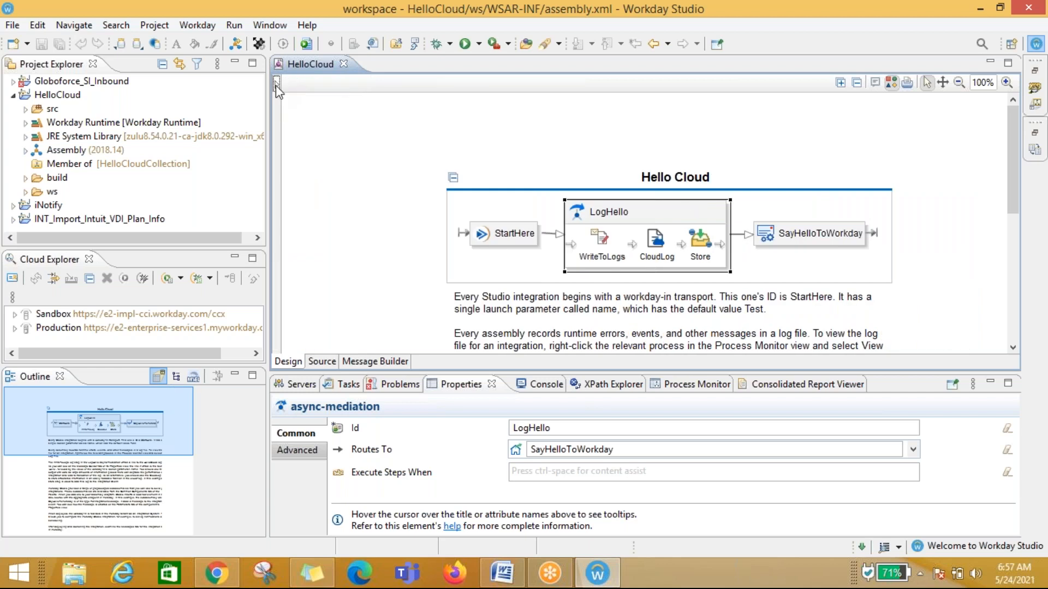
pyautogui.click(276, 85)
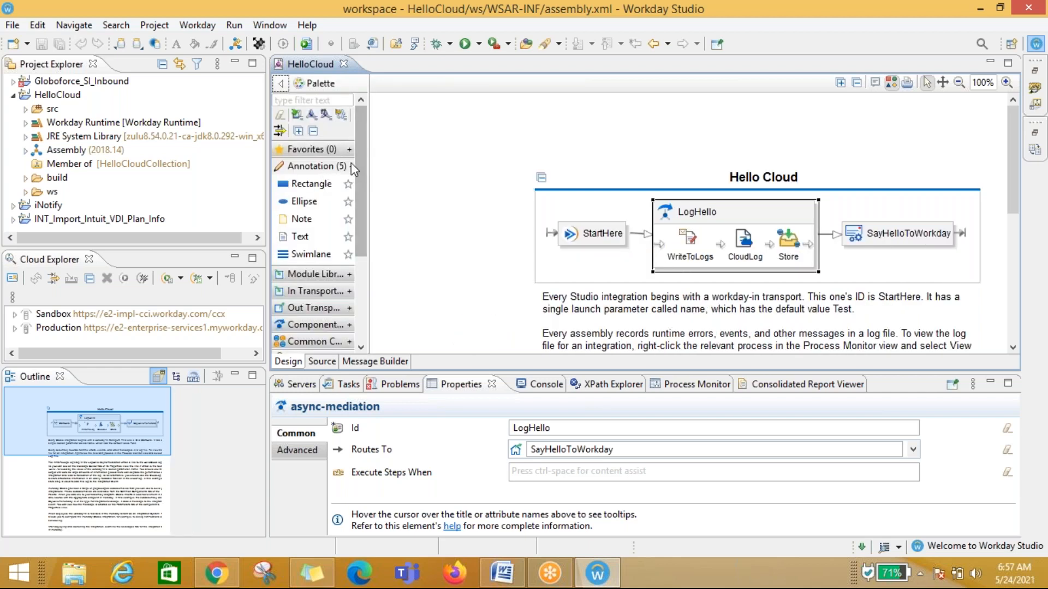
pyautogui.click(349, 163)
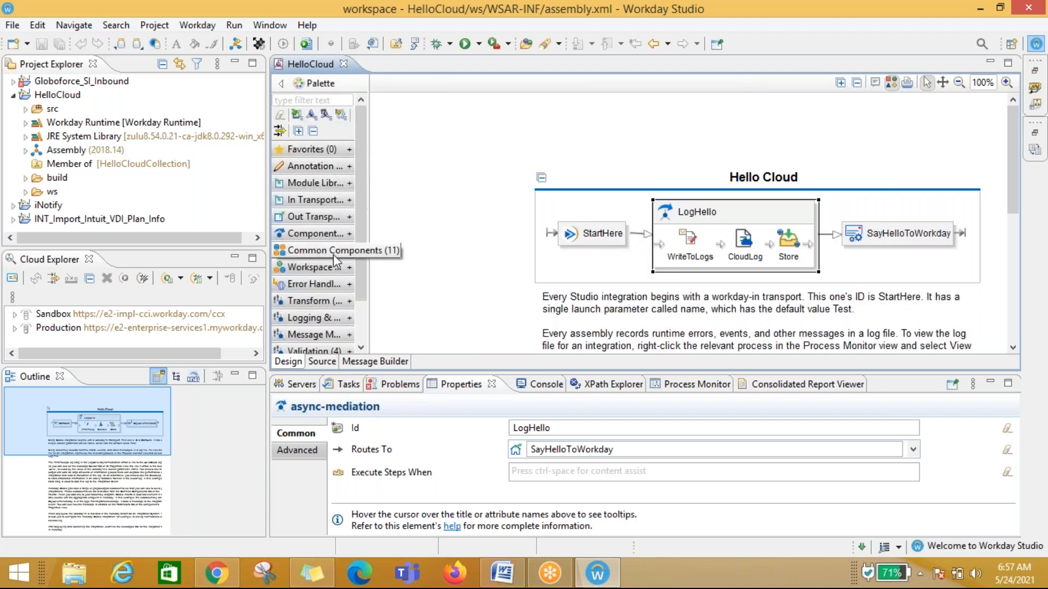
pyautogui.scroll(-3, 333, 254)
pyautogui.scroll(3, 333, 253)
pyautogui.click(349, 148)
pyautogui.click(350, 148)
pyautogui.click(349, 168)
pyautogui.click(349, 168)
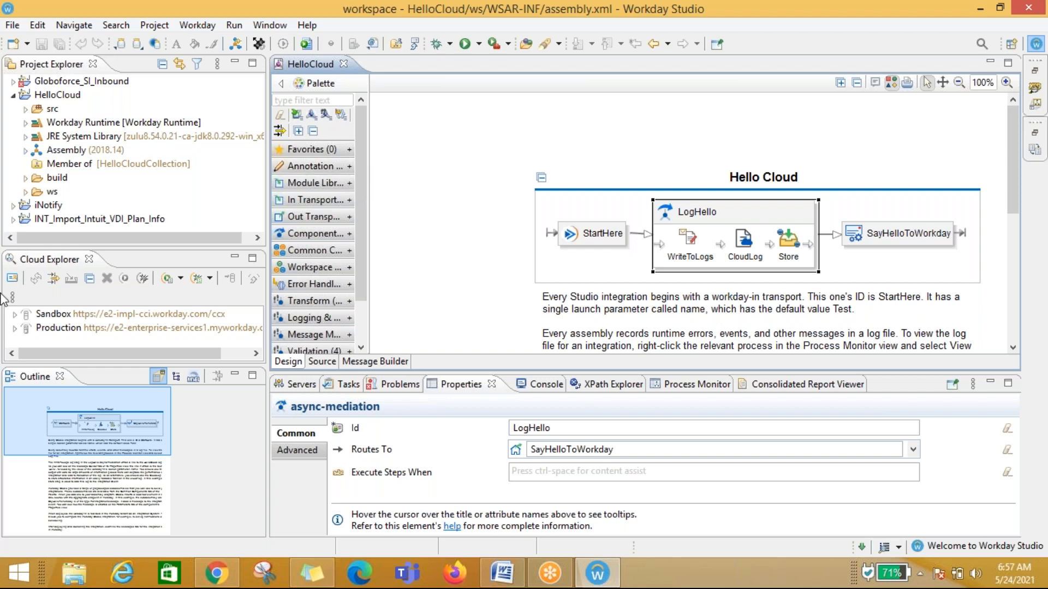
# Step: Open the Workday Connections preferences, then open and cancel the Add Connection dialog
pyautogui.click(11, 279)
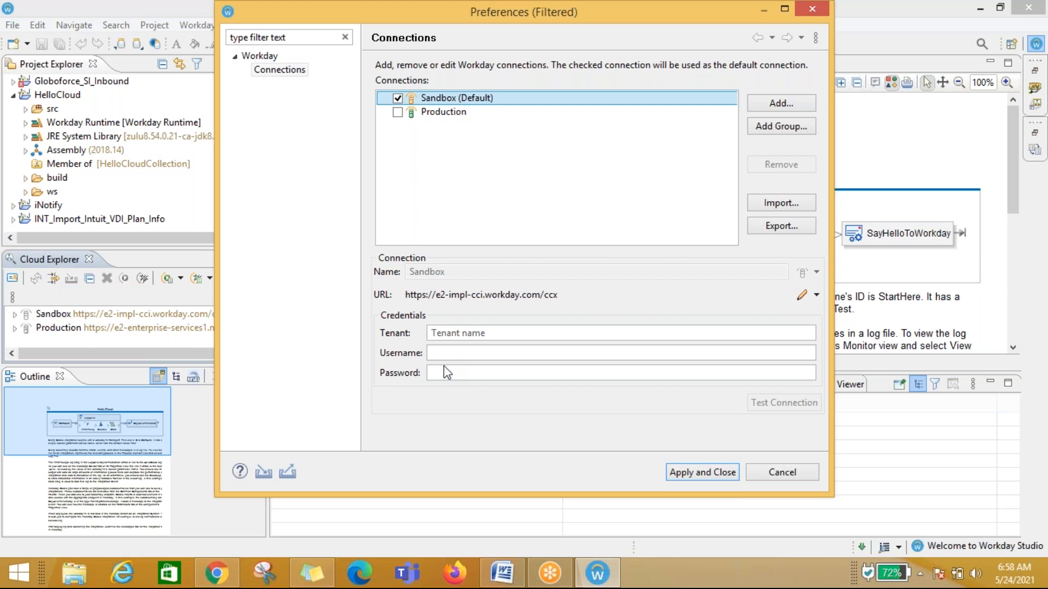
pyautogui.click(479, 331)
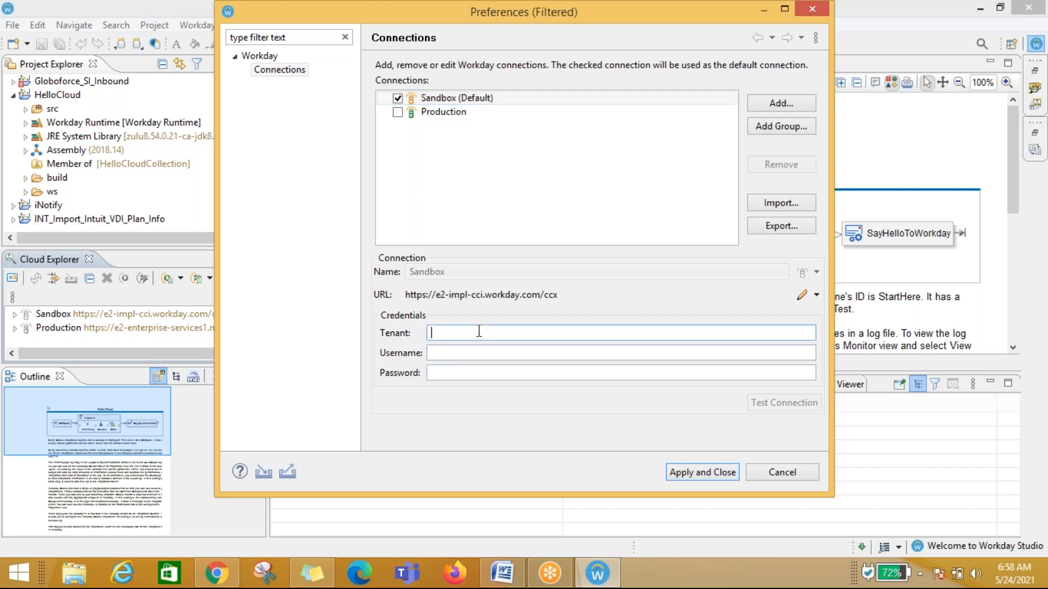
pyautogui.click(785, 101)
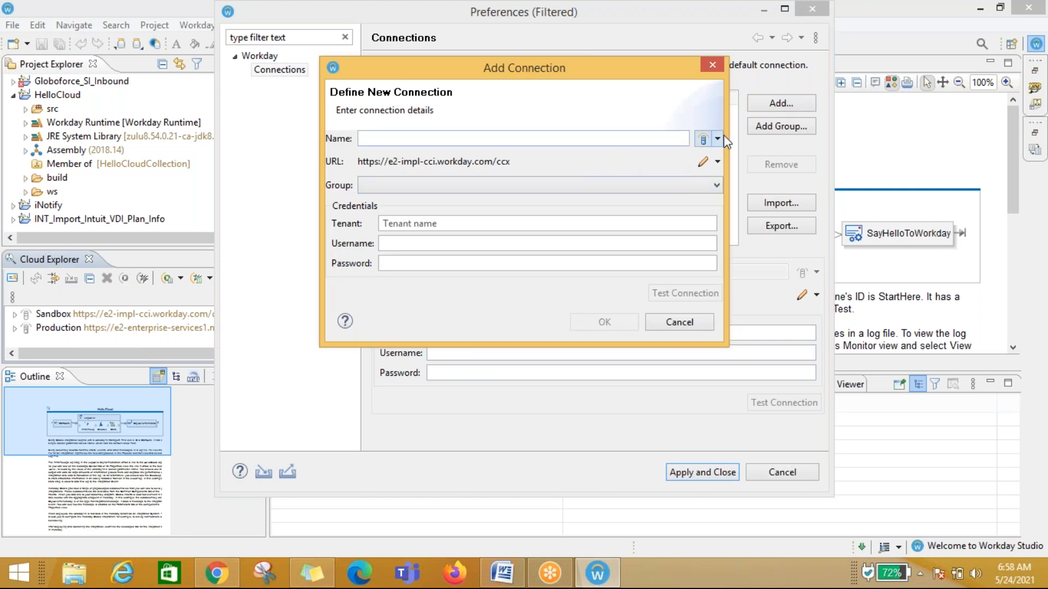
pyautogui.click(718, 139)
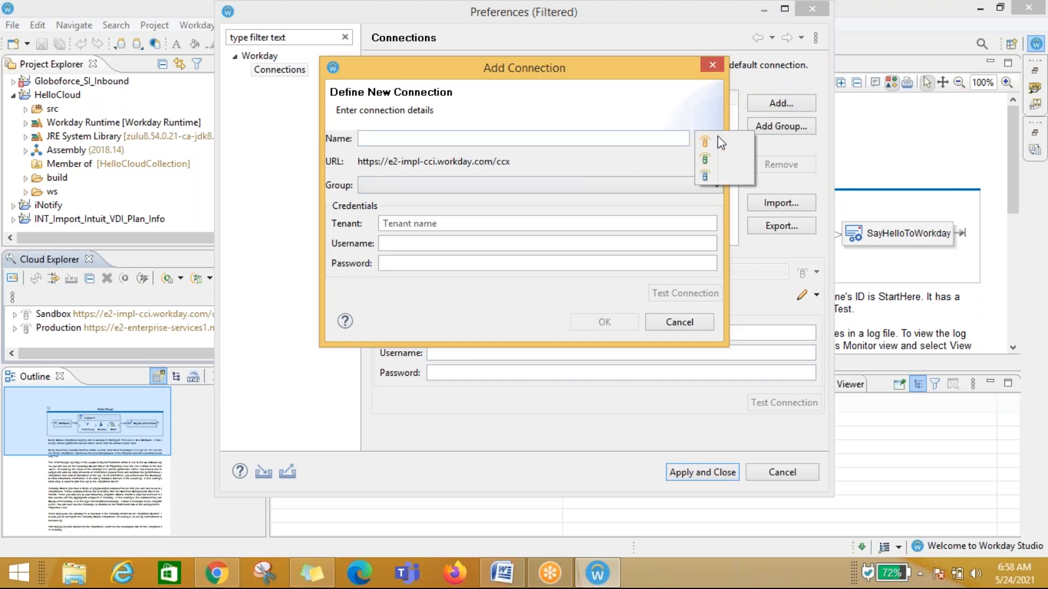
pyautogui.click(678, 322)
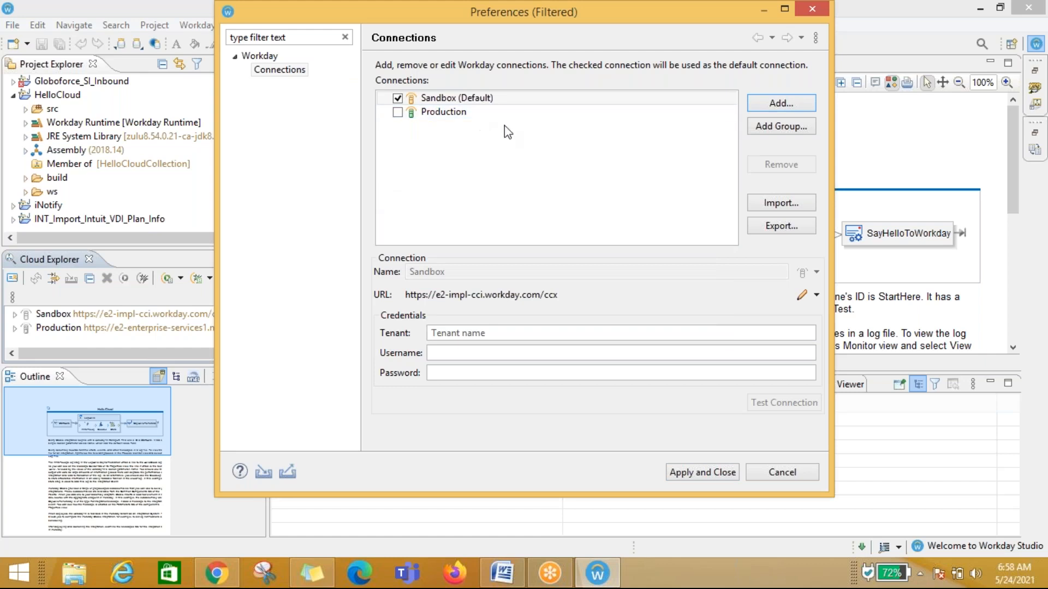
# Step: Start adding a new connection, choose its icon, and name it IMPL_Test
pyautogui.click(769, 103)
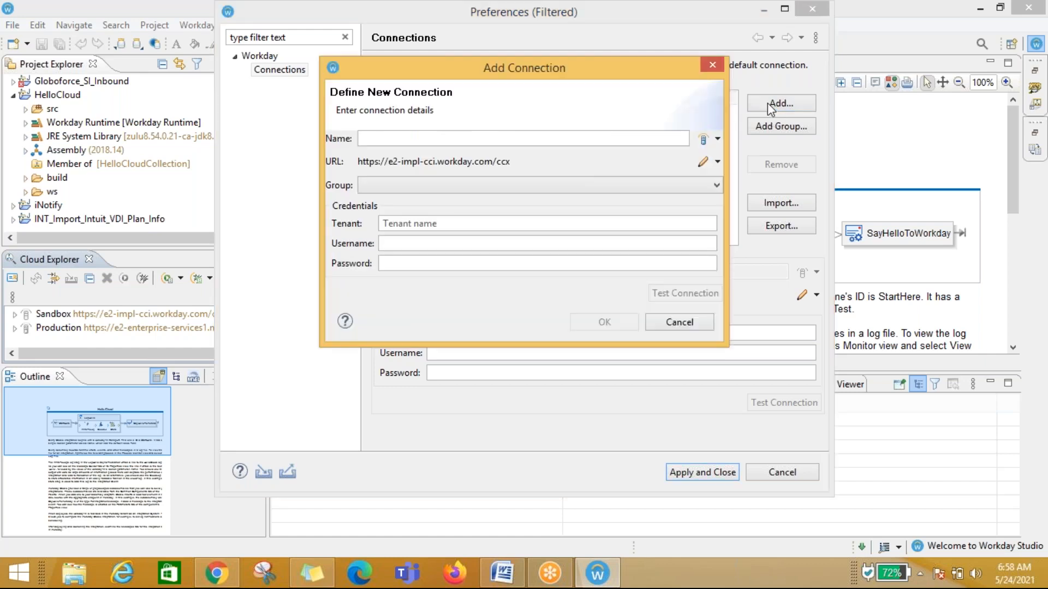
pyautogui.click(718, 139)
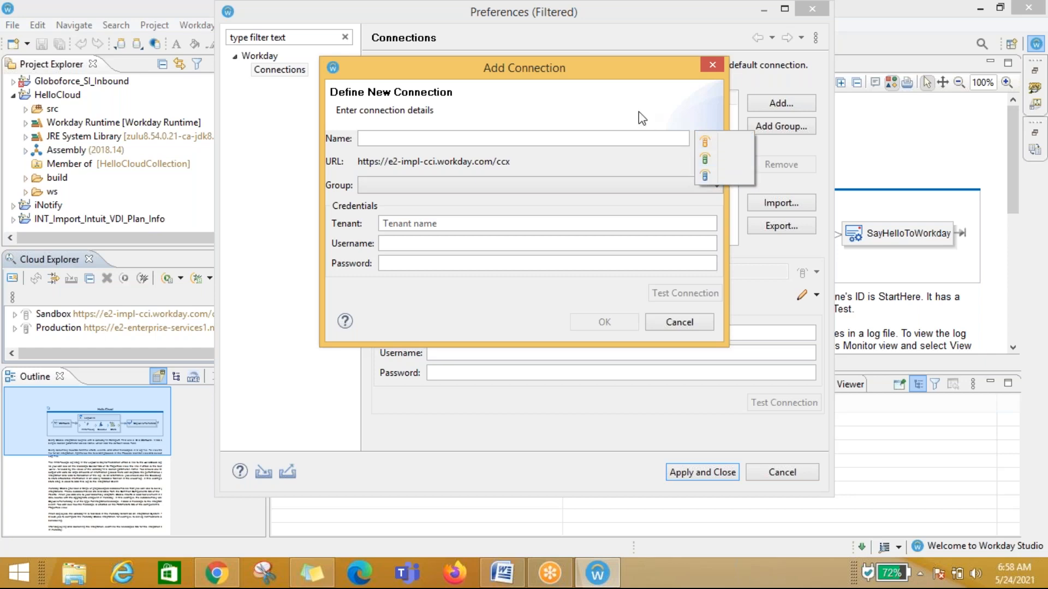
pyautogui.moveTo(603, 69); pyautogui.dragTo(830, 165)
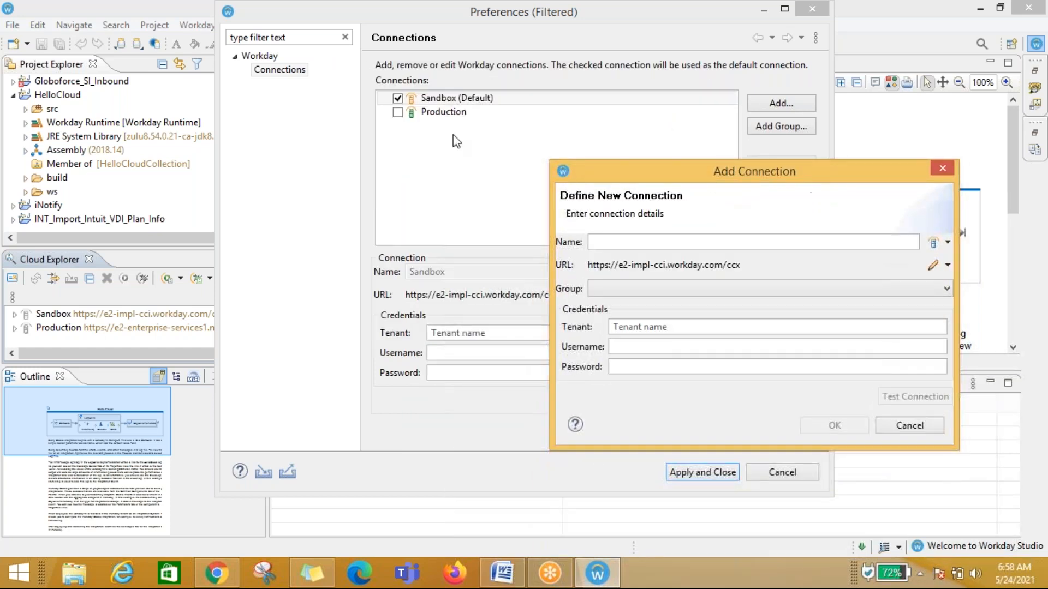
pyautogui.click(948, 243)
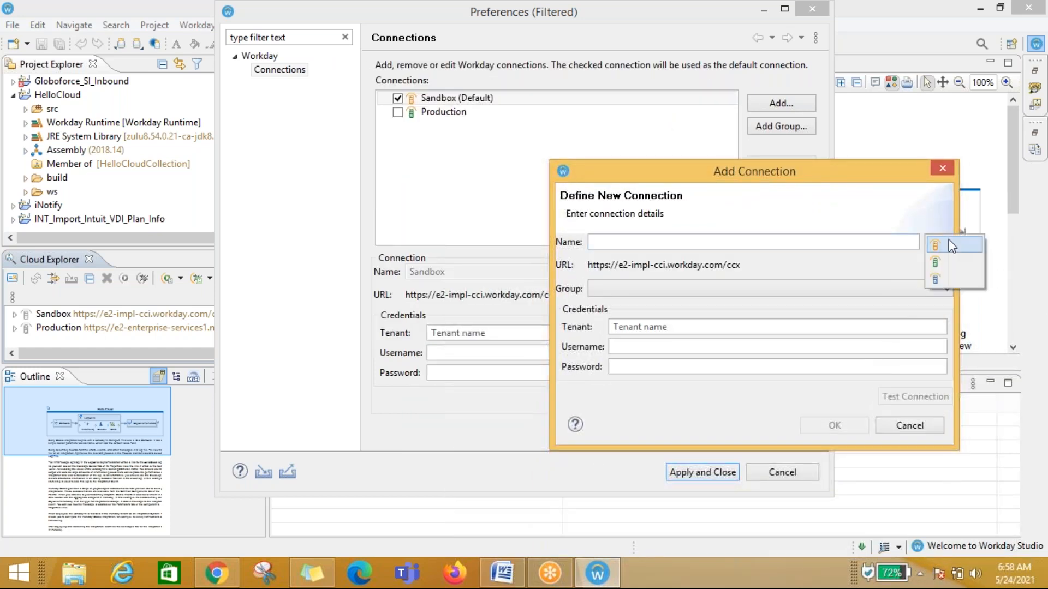
pyautogui.click(936, 281)
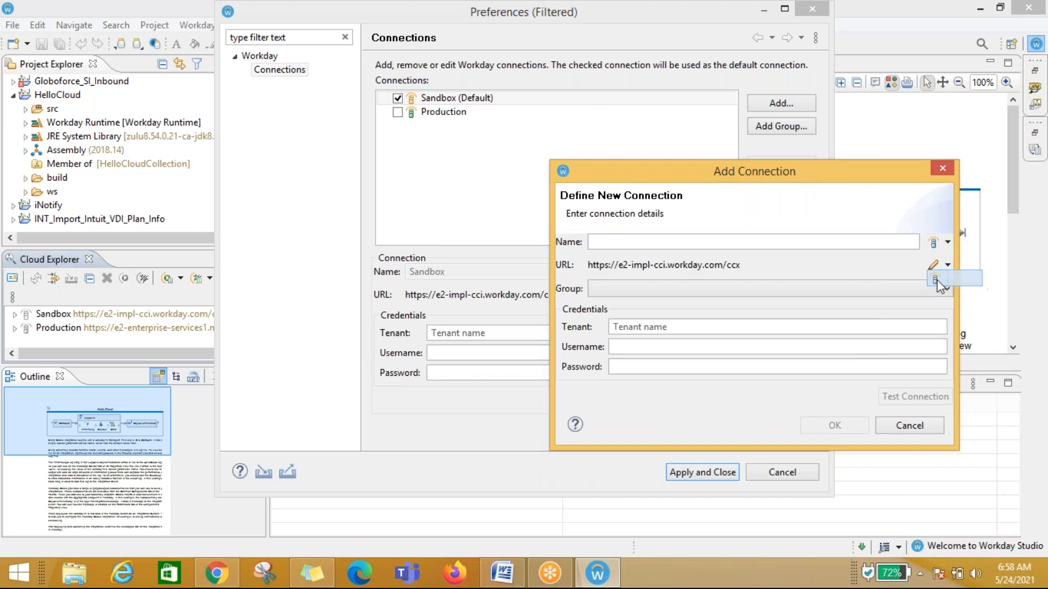
pyautogui.click(680, 241)
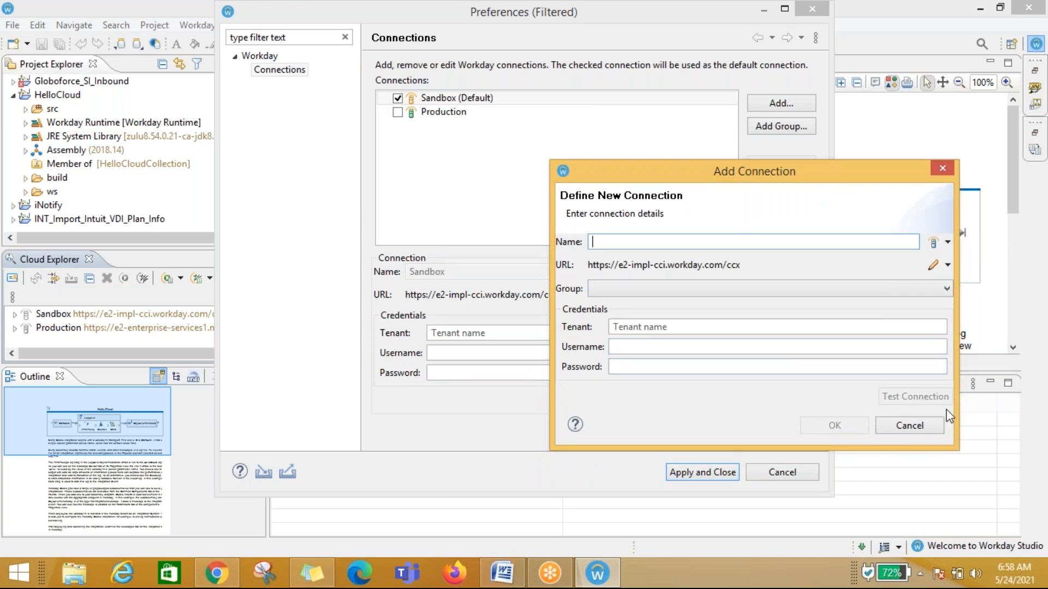
pyautogui.write('IMPL_Test')
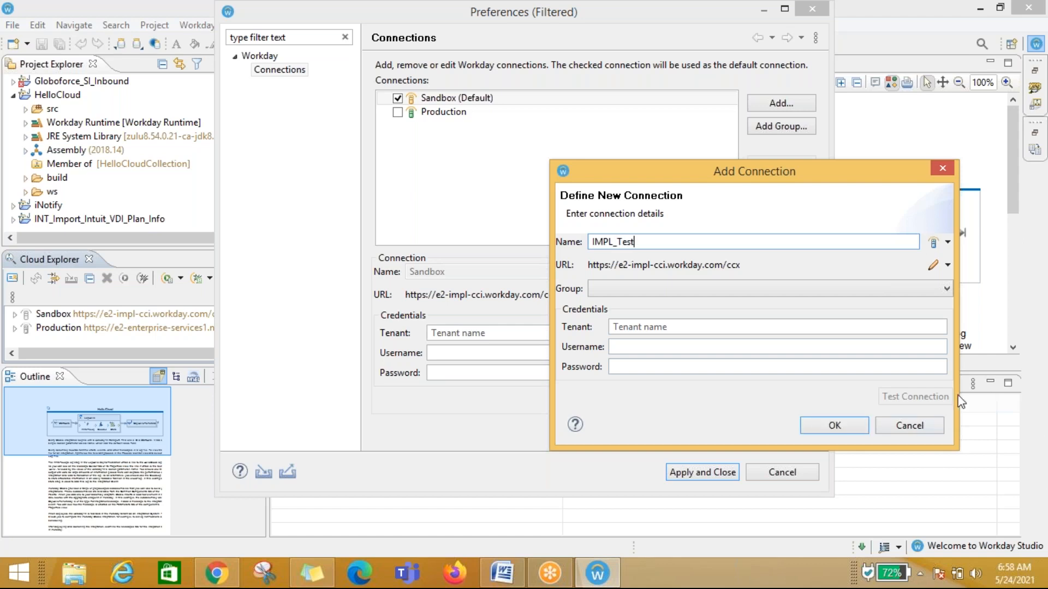
# Step: Set the new connection's URL to the Implementation (WD2) environment
pyautogui.click(947, 265)
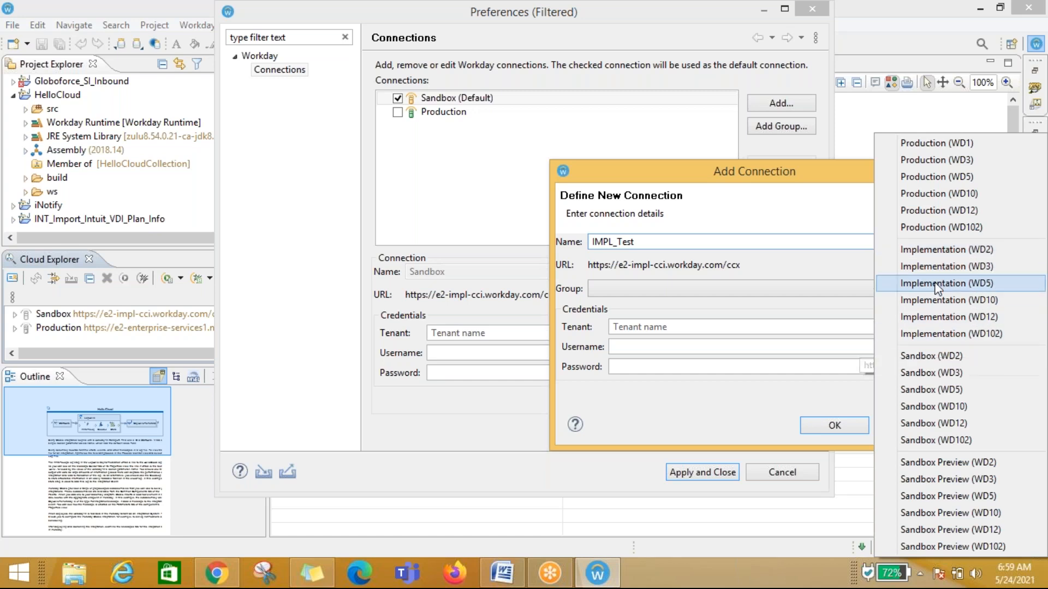
pyautogui.click(892, 256)
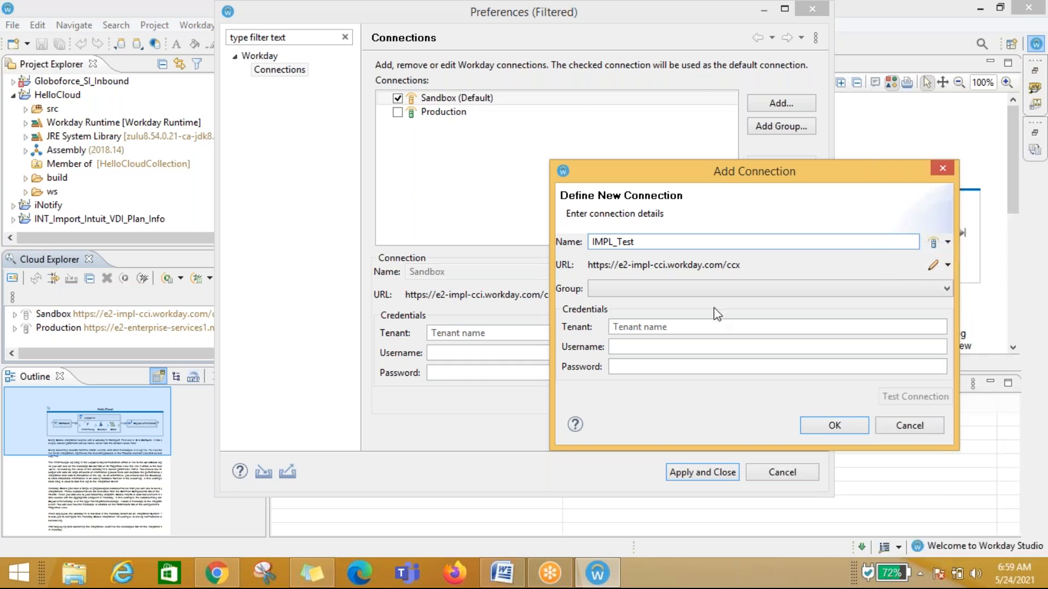
pyautogui.click(687, 327)
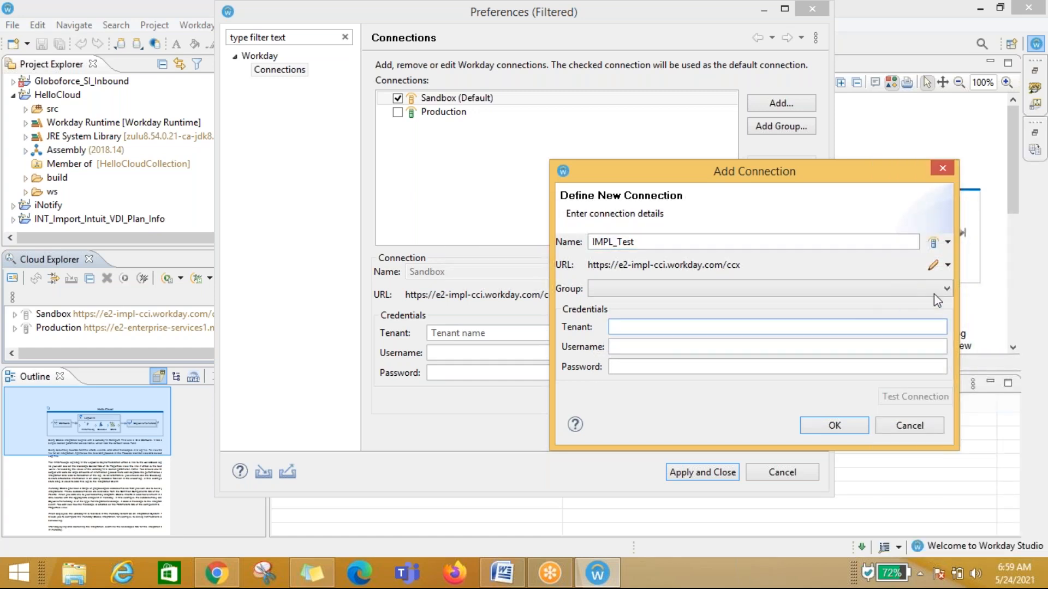
pyautogui.click(947, 288)
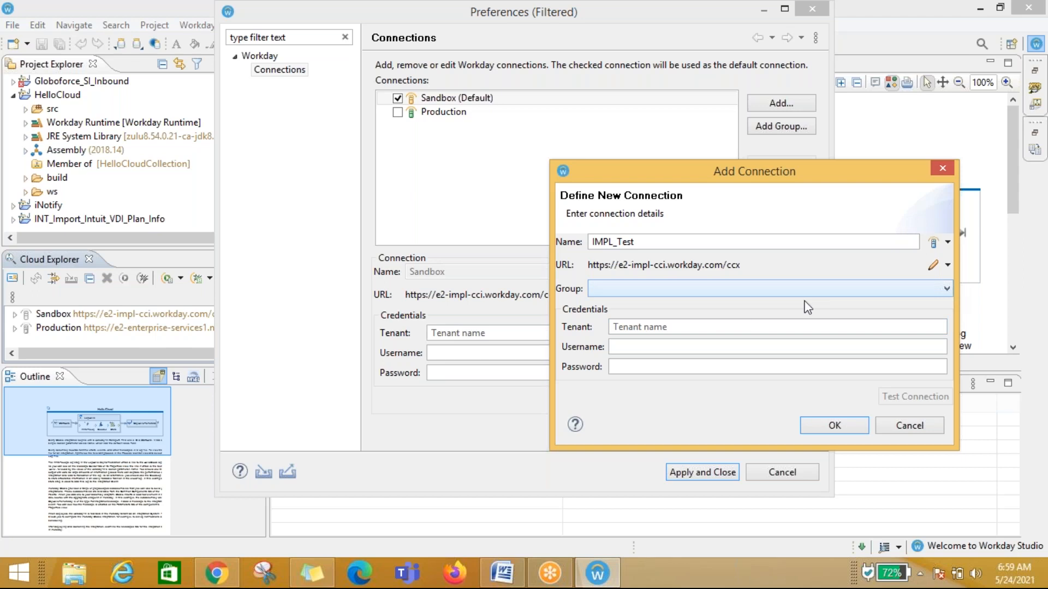
# Step: Enter the tenant ibmsrv_dpt6 and the account username in the connection credentials
pyautogui.click(720, 325)
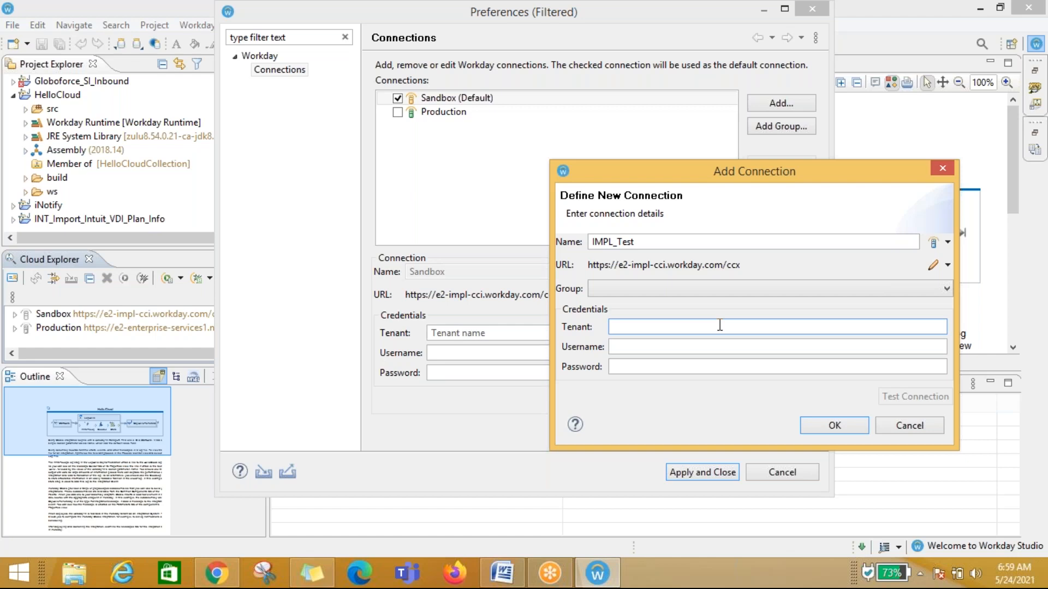
pyautogui.write('ibms')
pyautogui.write('rv_d')
pyautogui.write('pt5')
pyautogui.write('6')
pyautogui.click(682, 348)
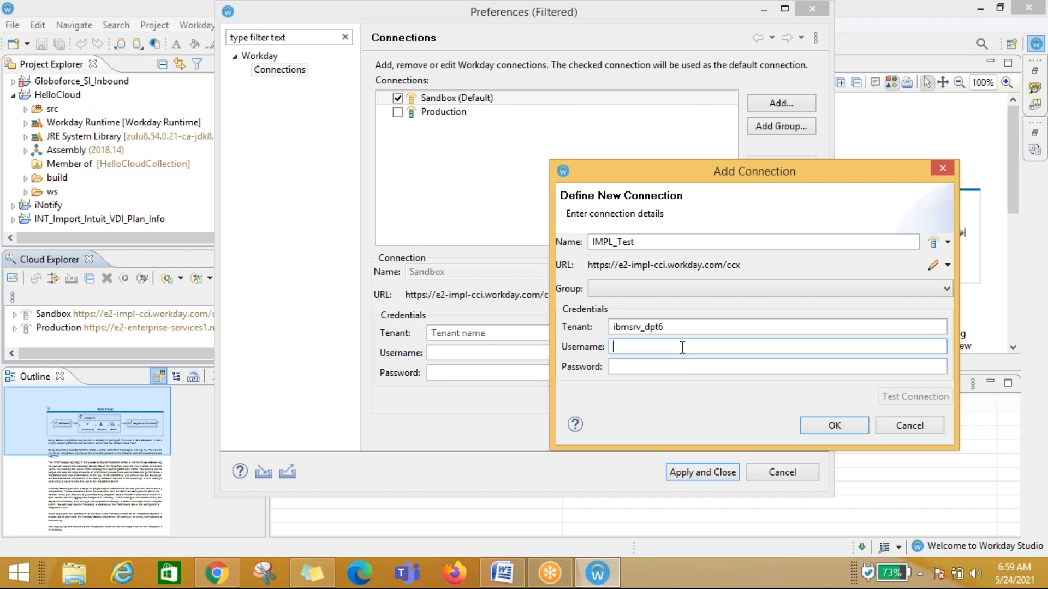
# Step: Enter the account password for the IMPL_Test connection
pyautogui.click(658, 361)
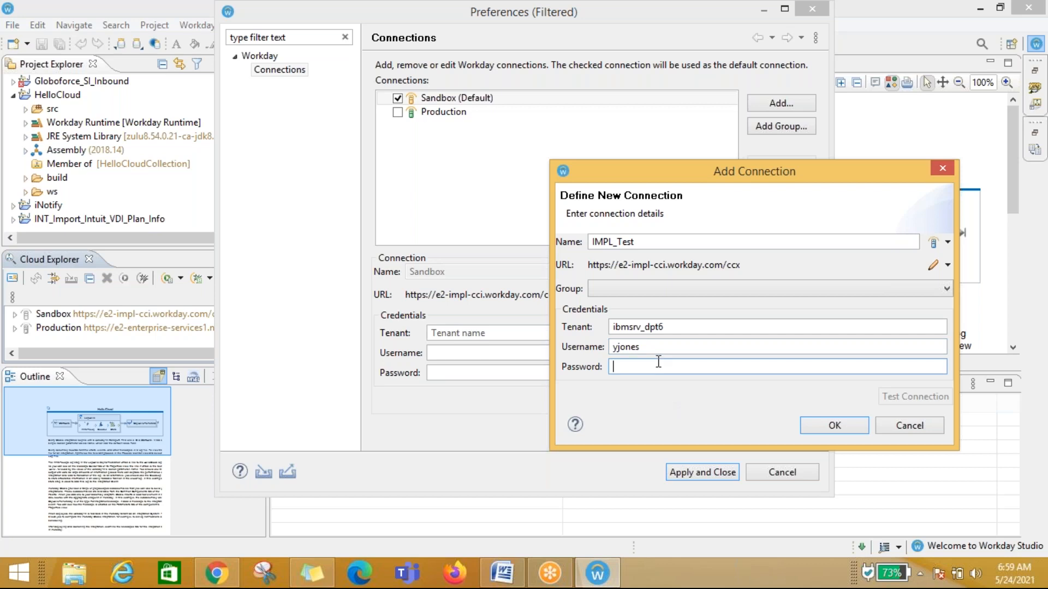
pyautogui.write('****')
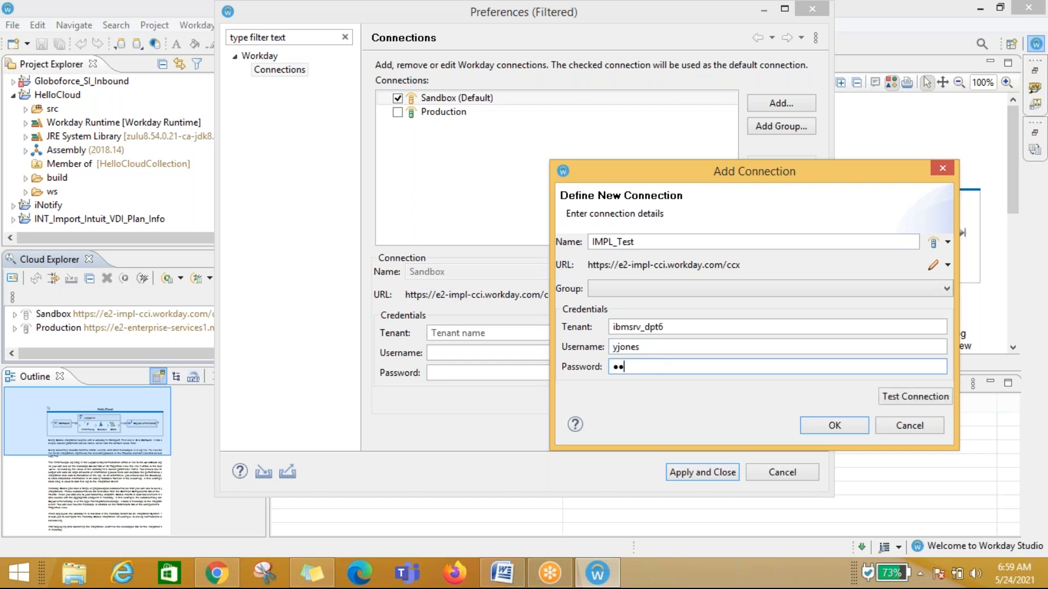
pyautogui.write('******')
# Step: Test the IMPL_Test connection and close the test results
pyautogui.click(923, 398)
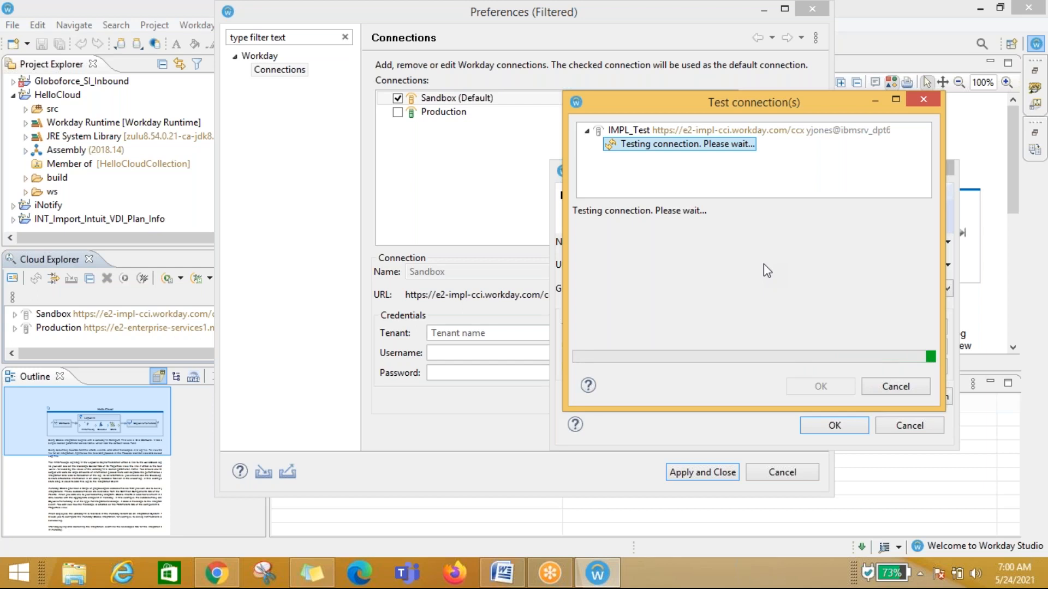
pyautogui.click(548, 573)
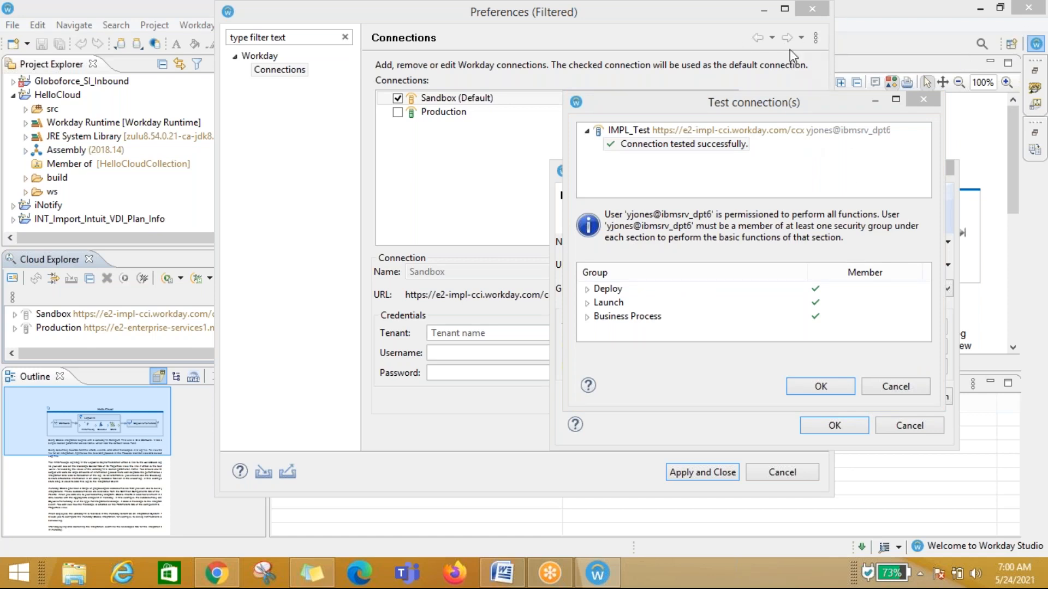
pyautogui.click(712, 27)
pyautogui.click(646, 380)
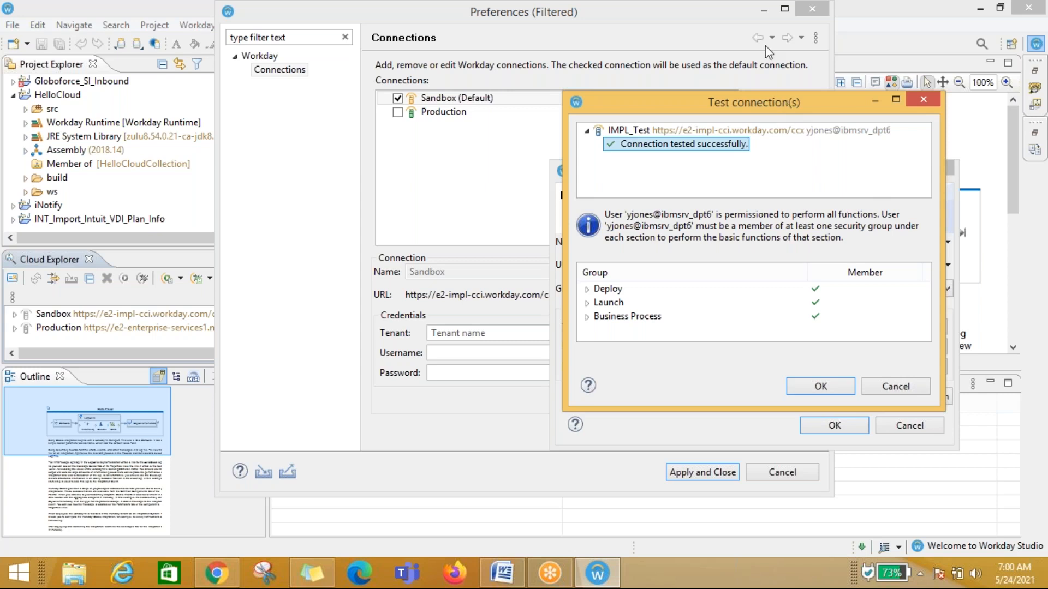
pyautogui.click(782, 38)
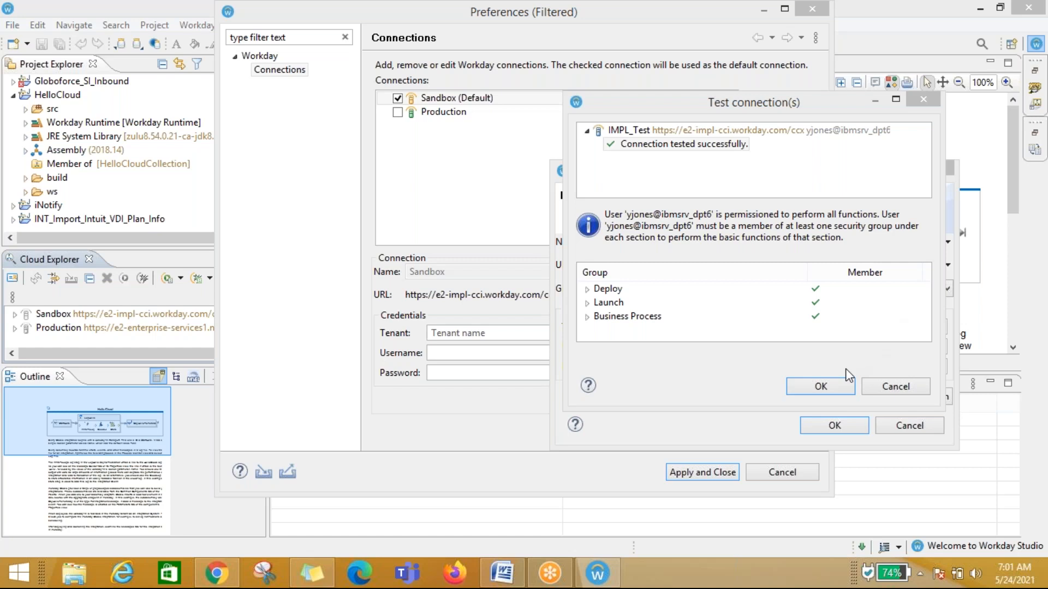
pyautogui.click(822, 387)
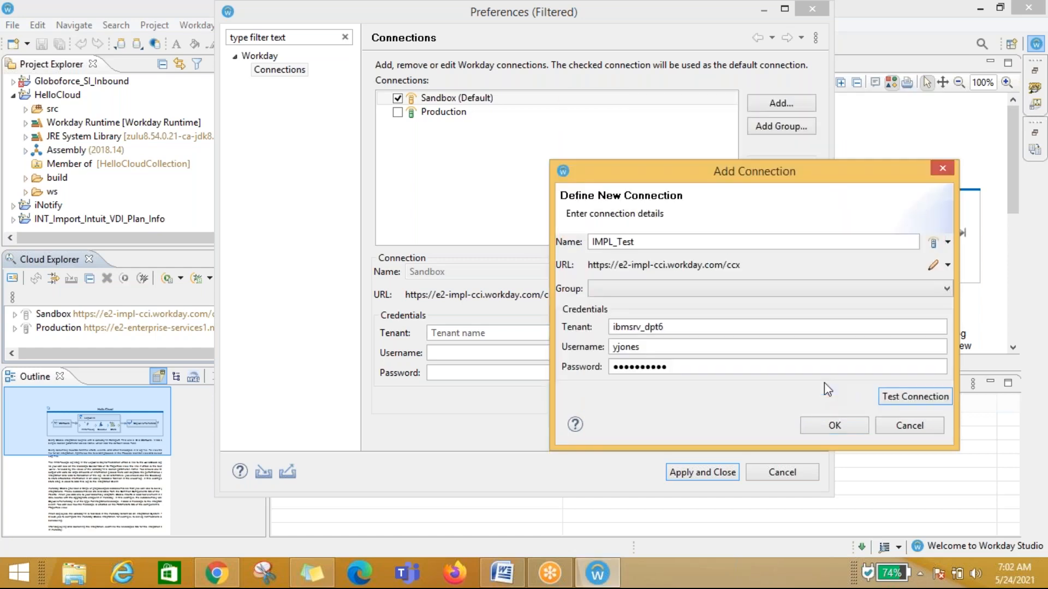
# Step: Save the IMPL_Test connection, make it the default connection, and apply the preferences
pyautogui.click(829, 425)
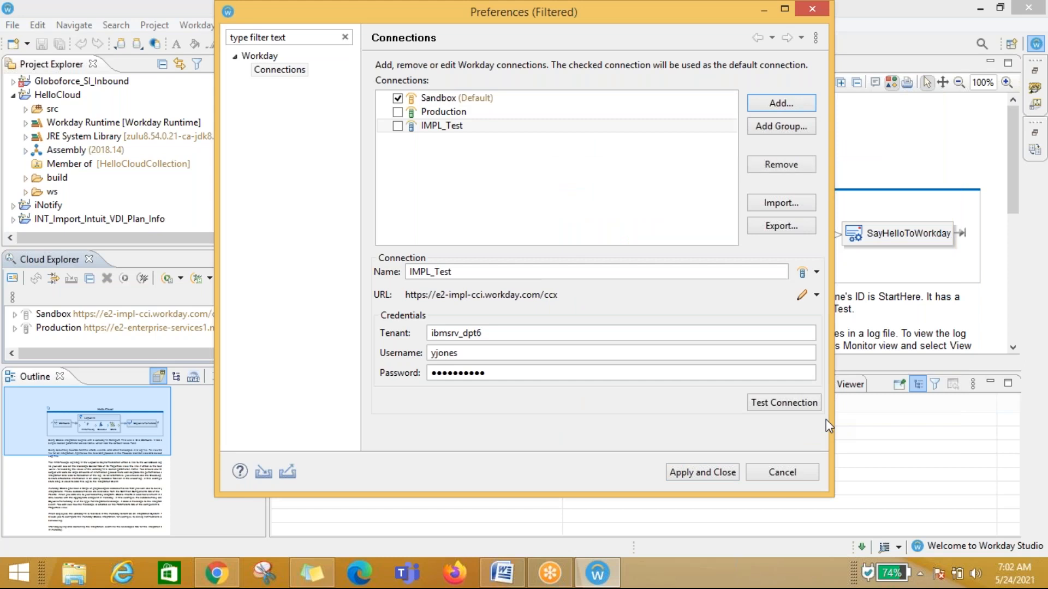
pyautogui.click(398, 126)
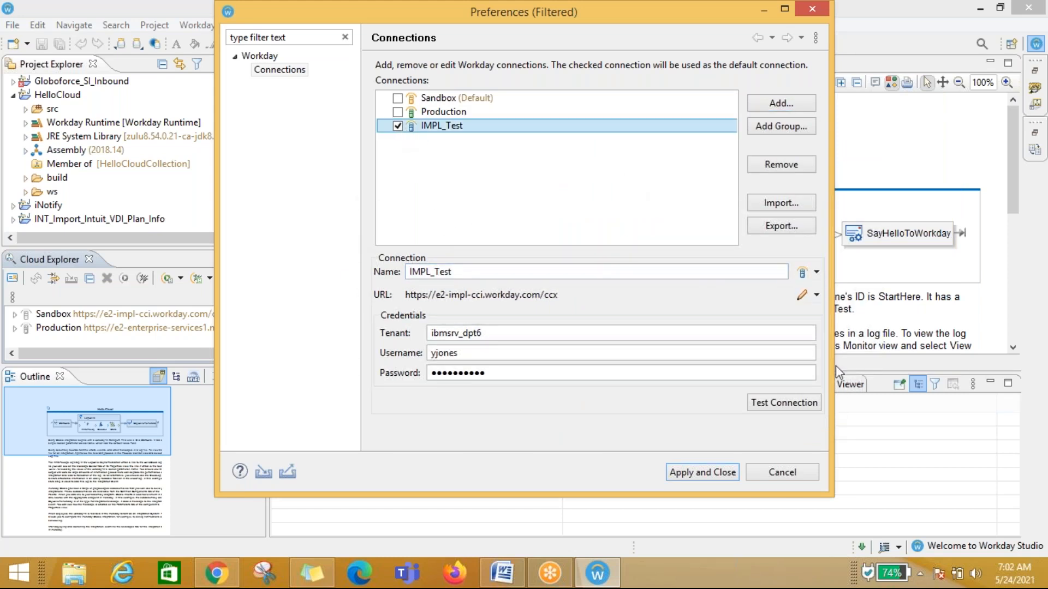
pyautogui.click(698, 473)
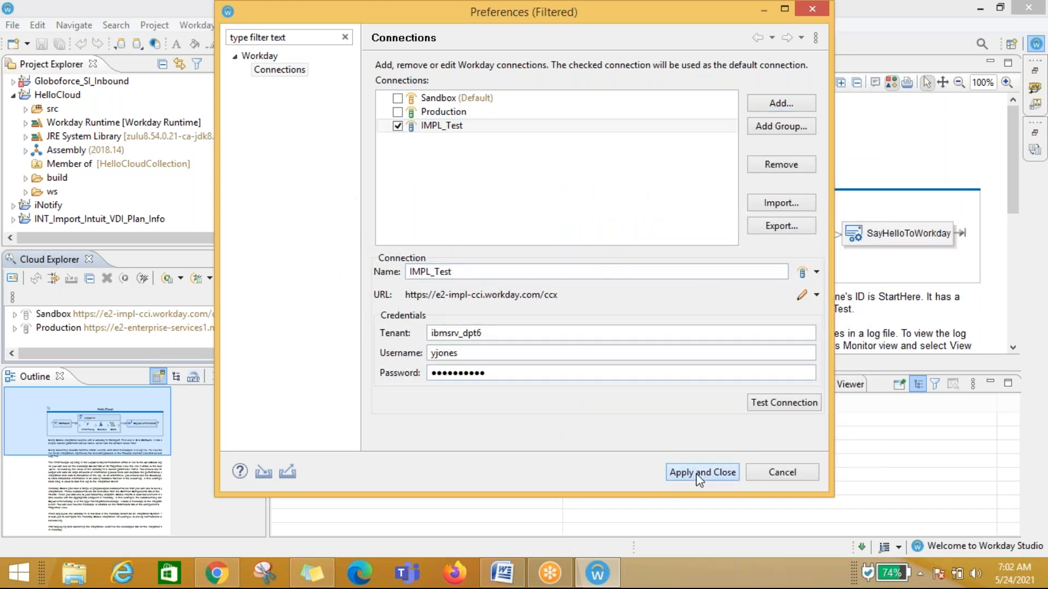
# Step: Reopen the Workday connection preferences from Cloud Explorer and close them without changes
pyautogui.click(11, 279)
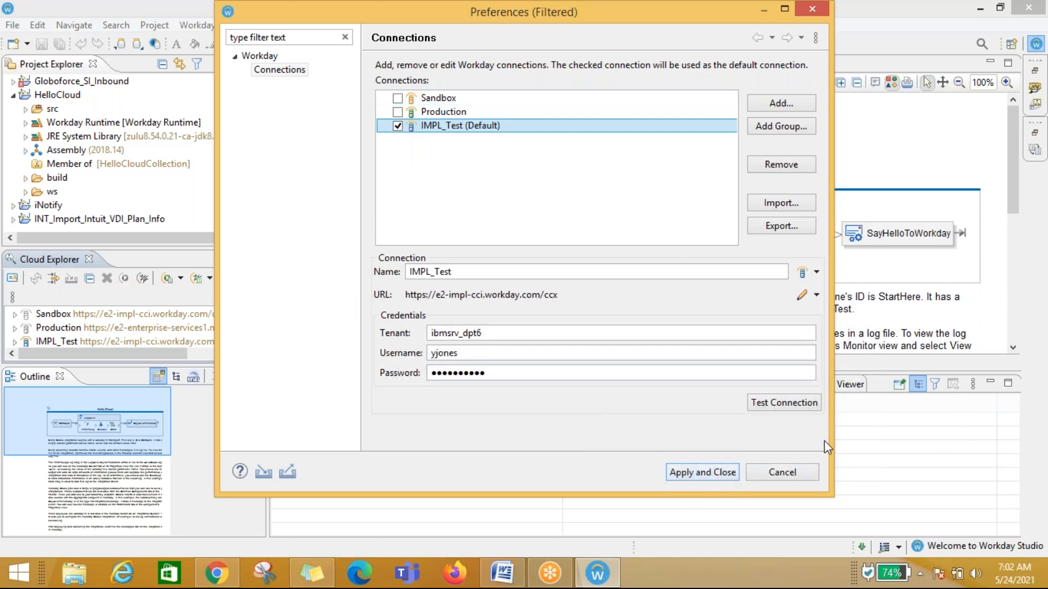
pyautogui.click(786, 472)
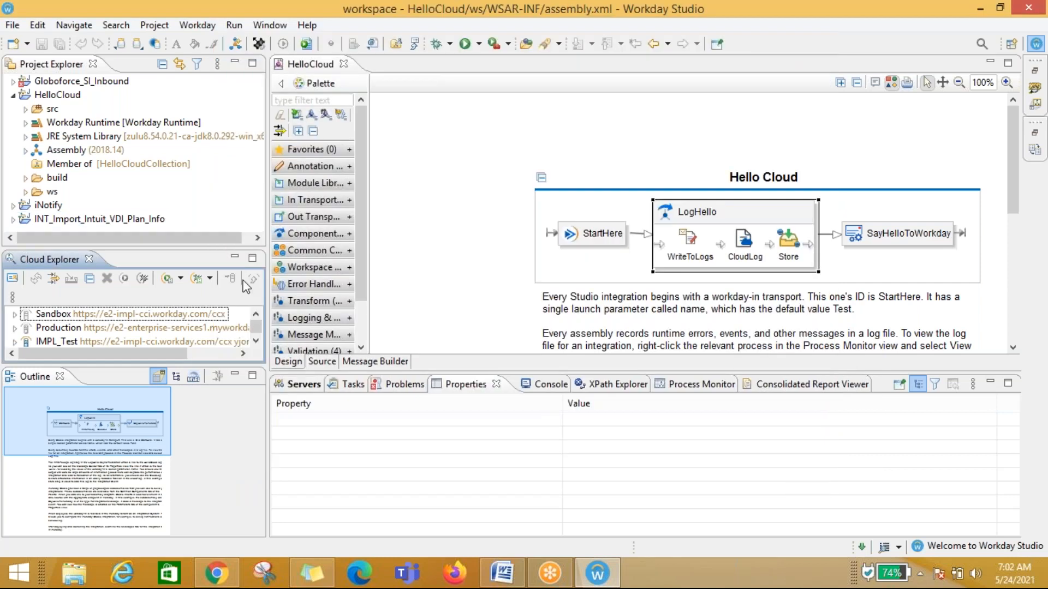
# Step: Expand the IMPL_Test connection in Cloud Explorer and minimize the Outline view to enlarge it
pyautogui.click(255, 342)
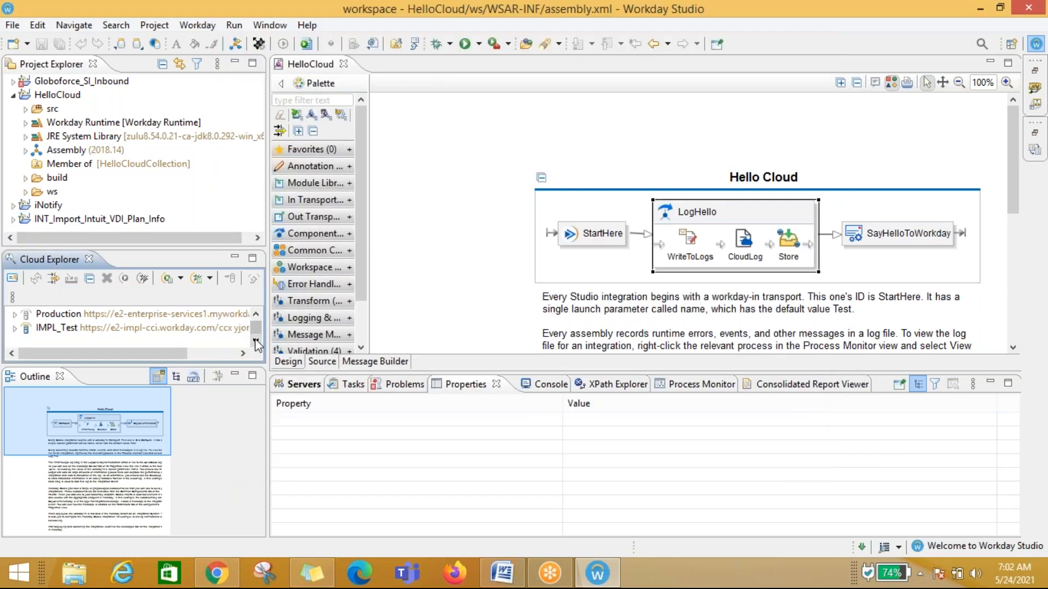
pyautogui.click(15, 327)
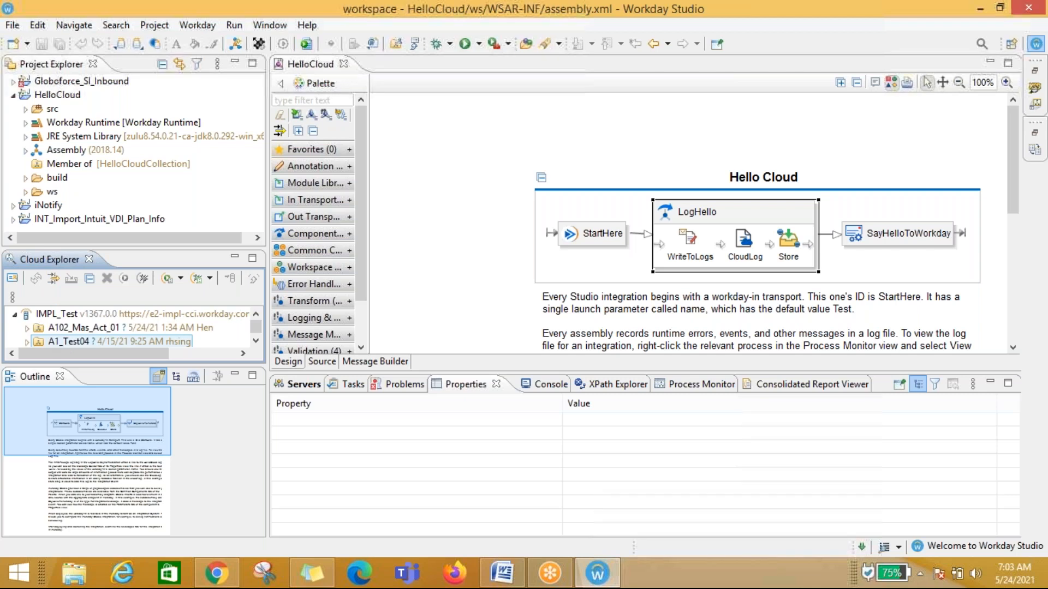
pyautogui.click(235, 376)
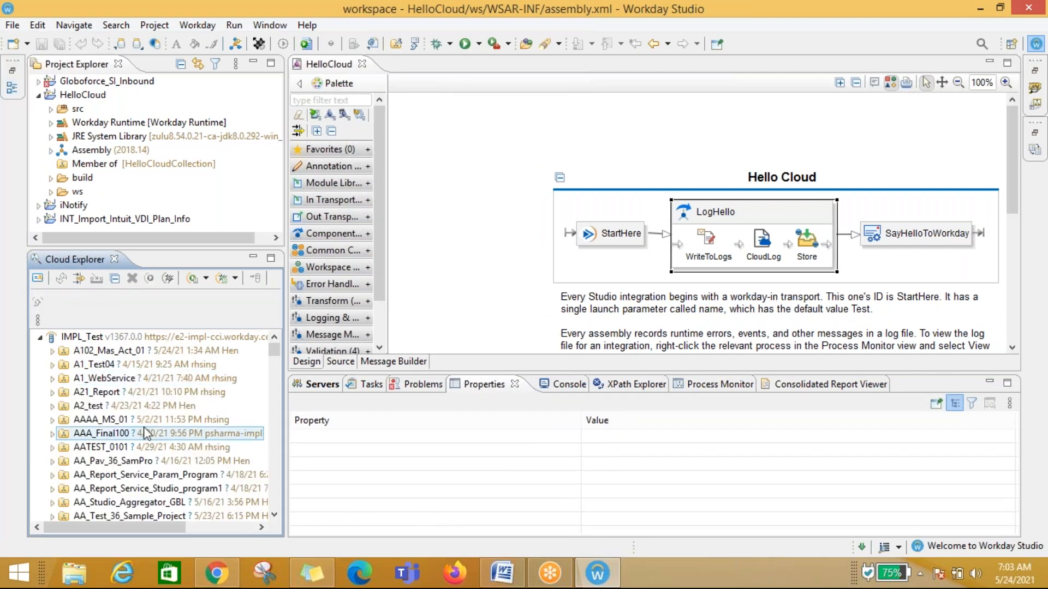
# Step: Browse the list of cloud collections under the IMPL_Test connection
pyautogui.scroll(-15, 145, 434)
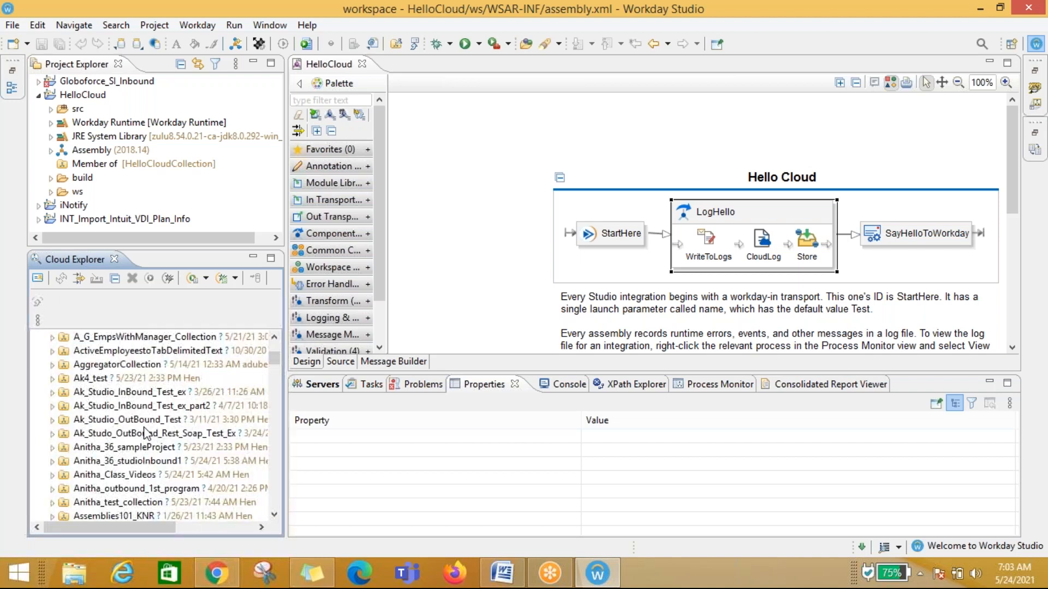
pyautogui.scroll(-20, 146, 434)
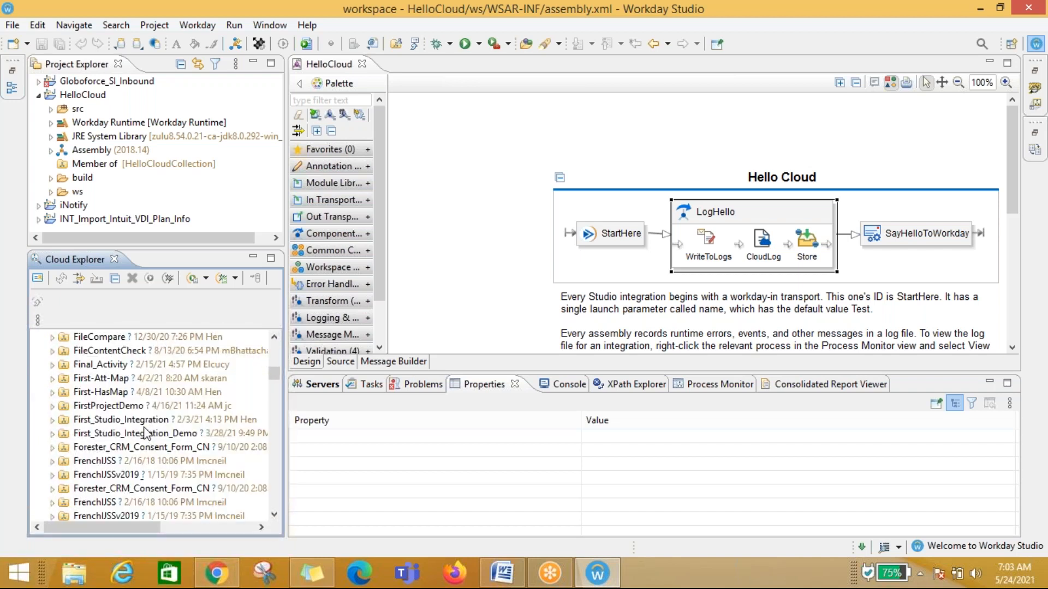
pyautogui.moveTo(270, 379); pyautogui.dragTo(292, 338)
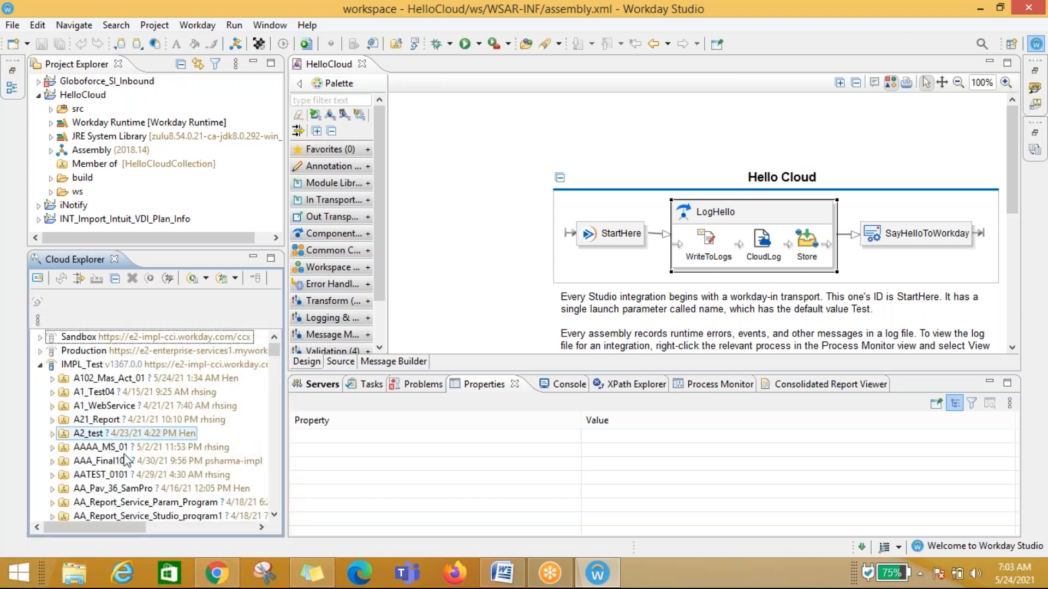
pyautogui.scroll(-1, 122, 473)
pyautogui.scroll(2, 122, 472)
pyautogui.scroll(-4, 123, 473)
pyautogui.scroll(5, 122, 473)
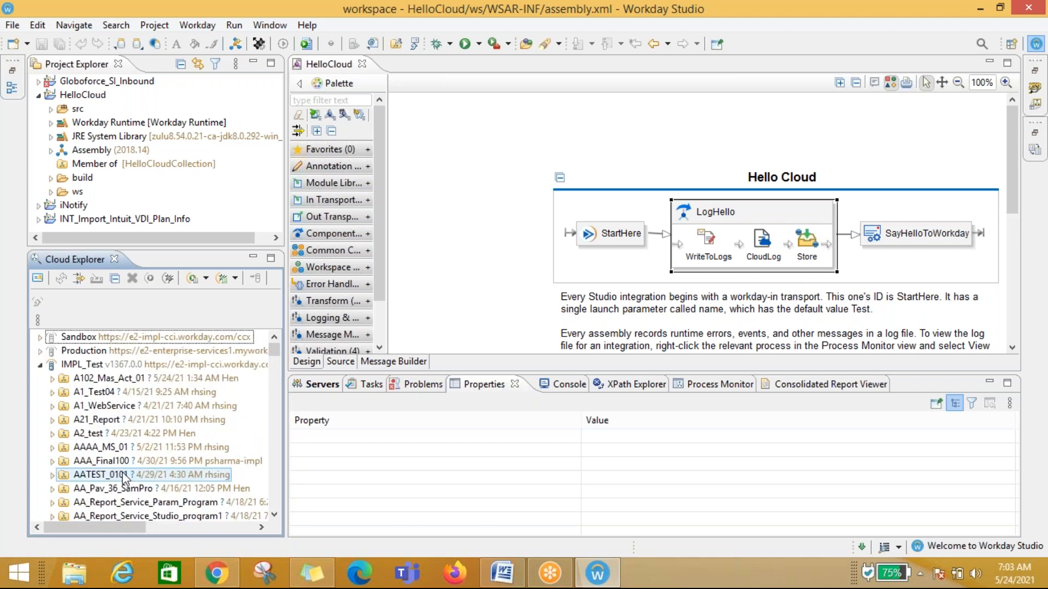
pyautogui.moveTo(272, 349); pyautogui.dragTo(279, 375)
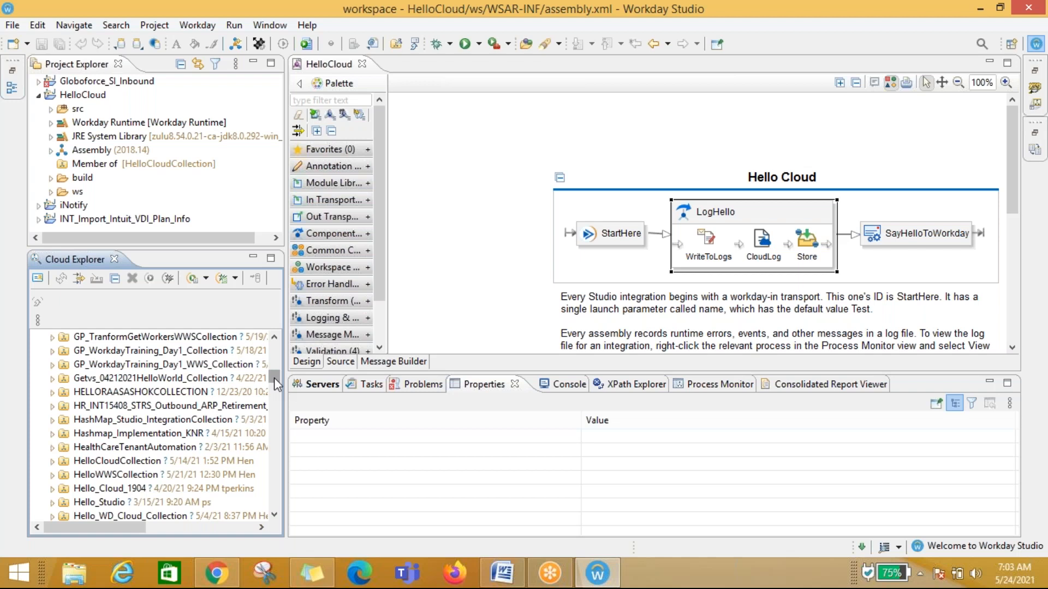
pyautogui.moveTo(274, 378); pyautogui.dragTo(275, 381)
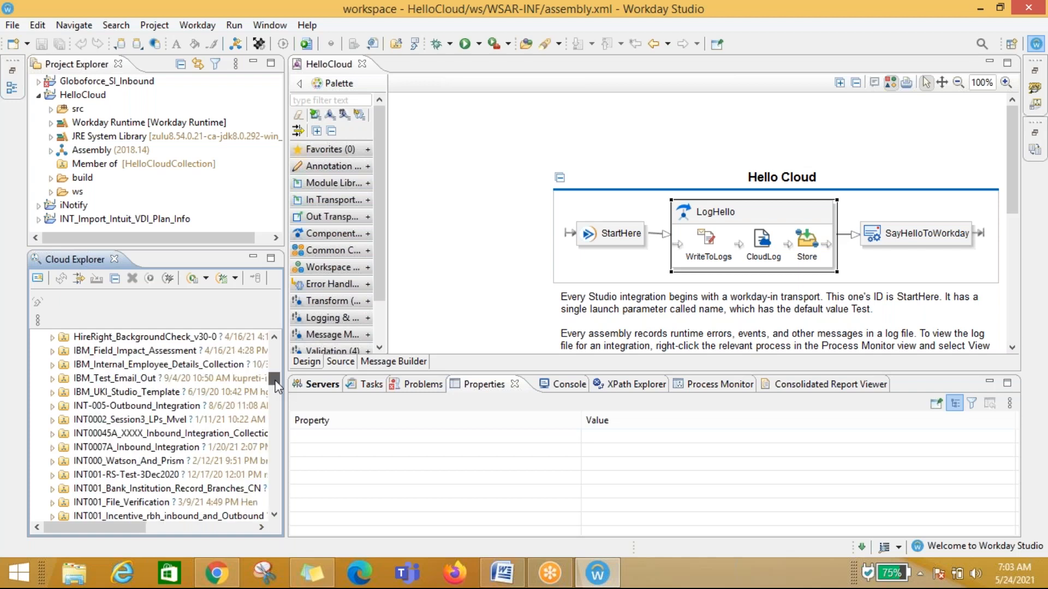
pyautogui.moveTo(275, 382); pyautogui.dragTo(282, 351)
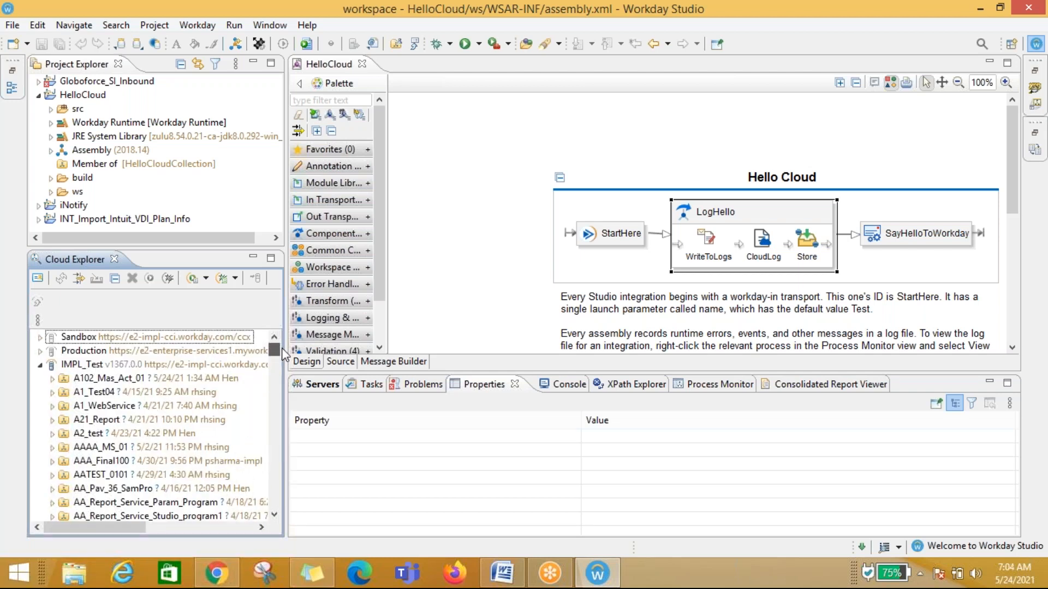
# Step: Try to import the source of the A21_Report collection
pyautogui.click(106, 382)
pyautogui.click(97, 423)
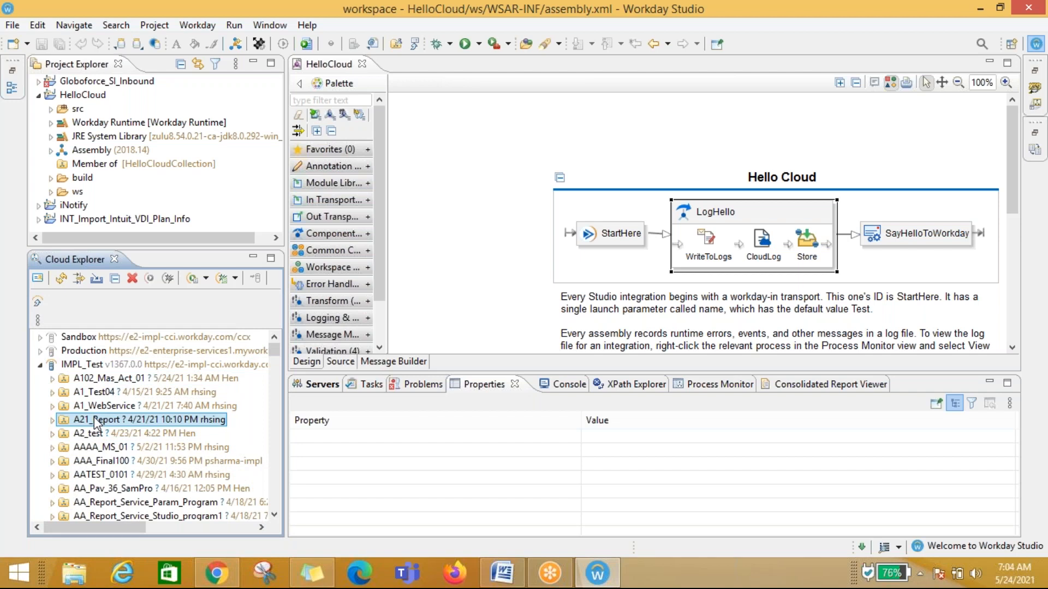
pyautogui.rightClick(95, 425)
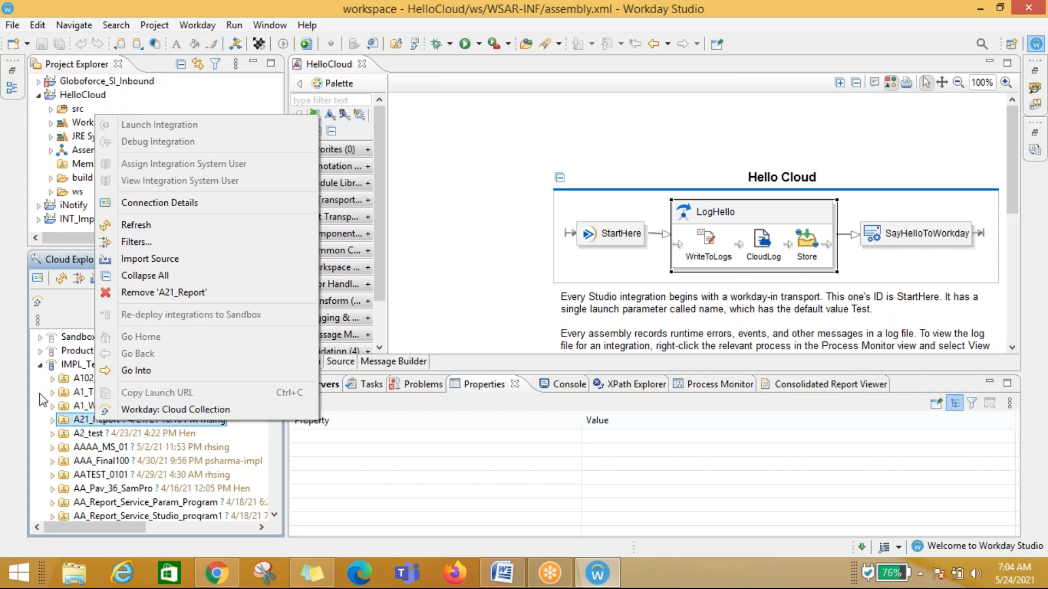
pyautogui.click(147, 261)
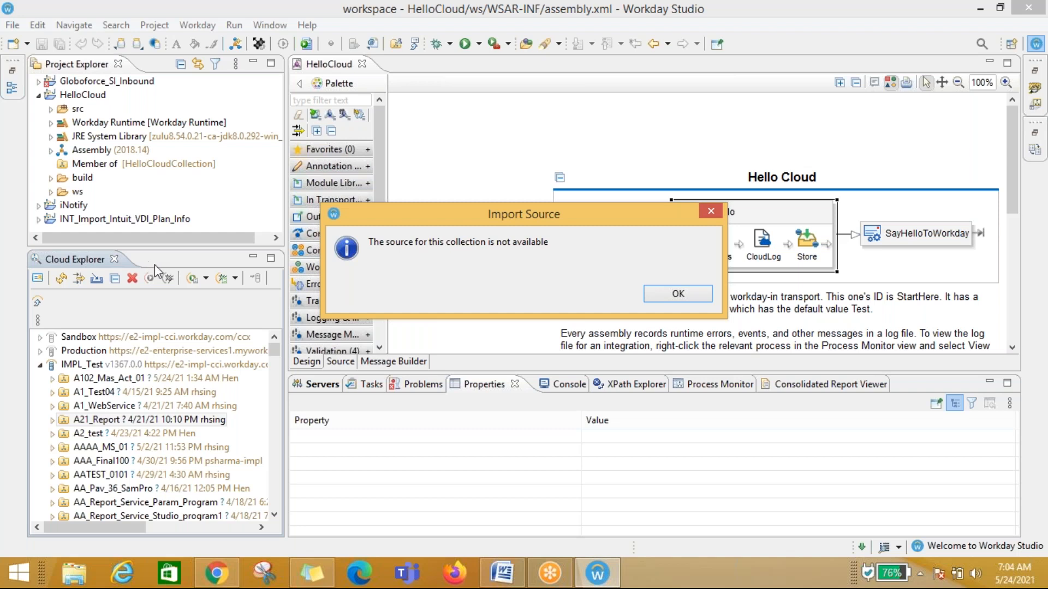
pyautogui.click(679, 294)
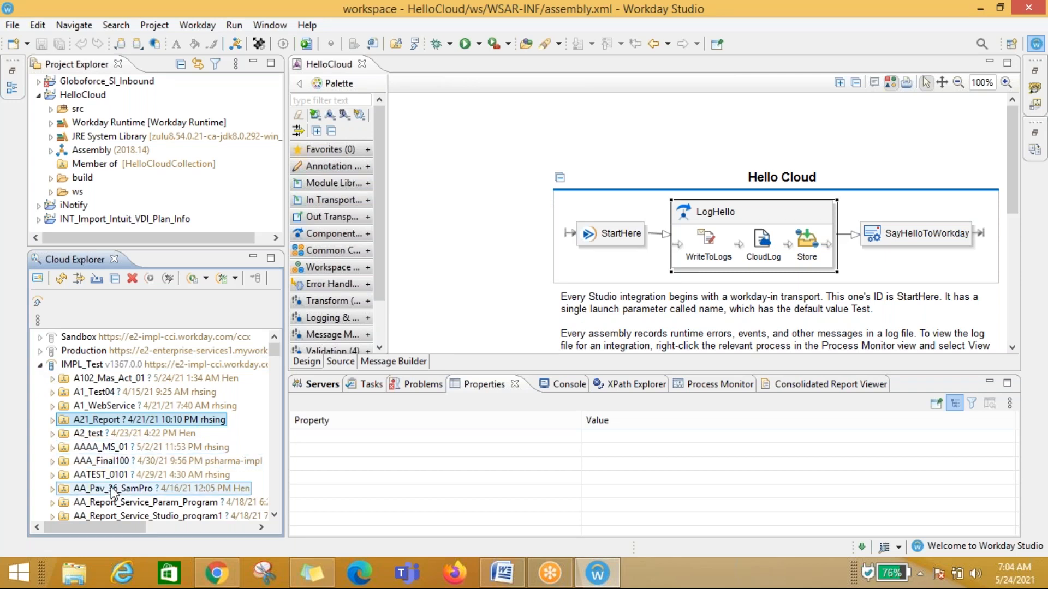
# Step: Import the source of the AA_Test_36_Studio_Inbound cloud collection into the workspace
pyautogui.scroll(-1, 104, 475)
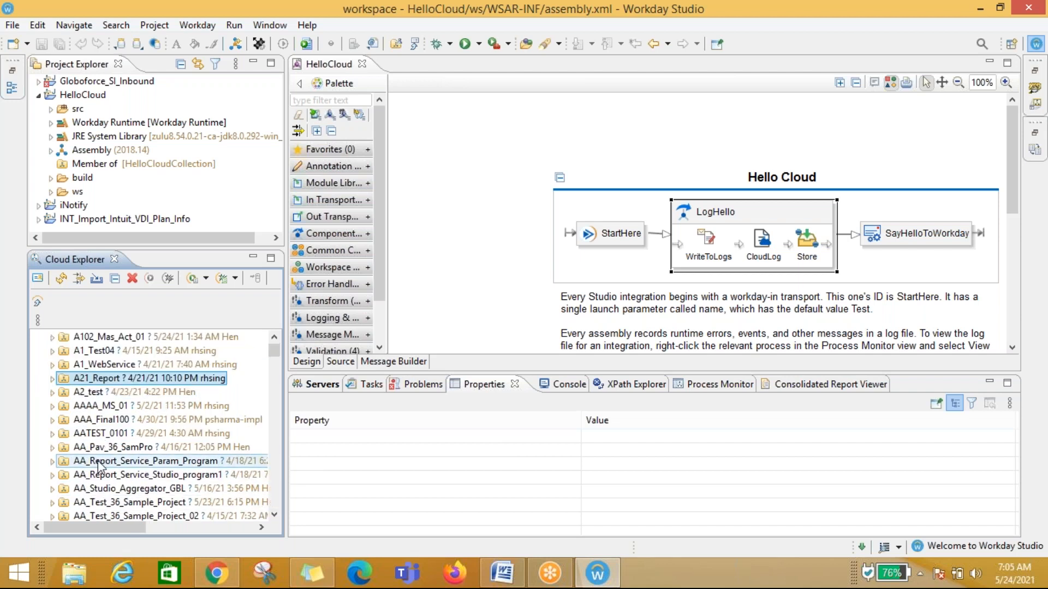
pyautogui.scroll(-2, 98, 469)
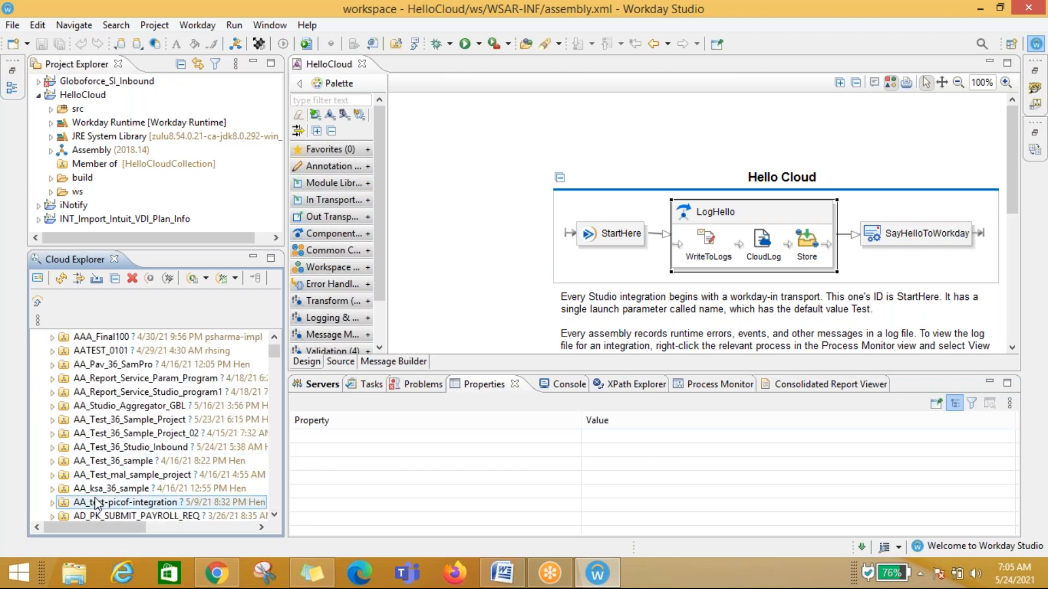
pyautogui.click(98, 451)
pyautogui.rightClick(98, 450)
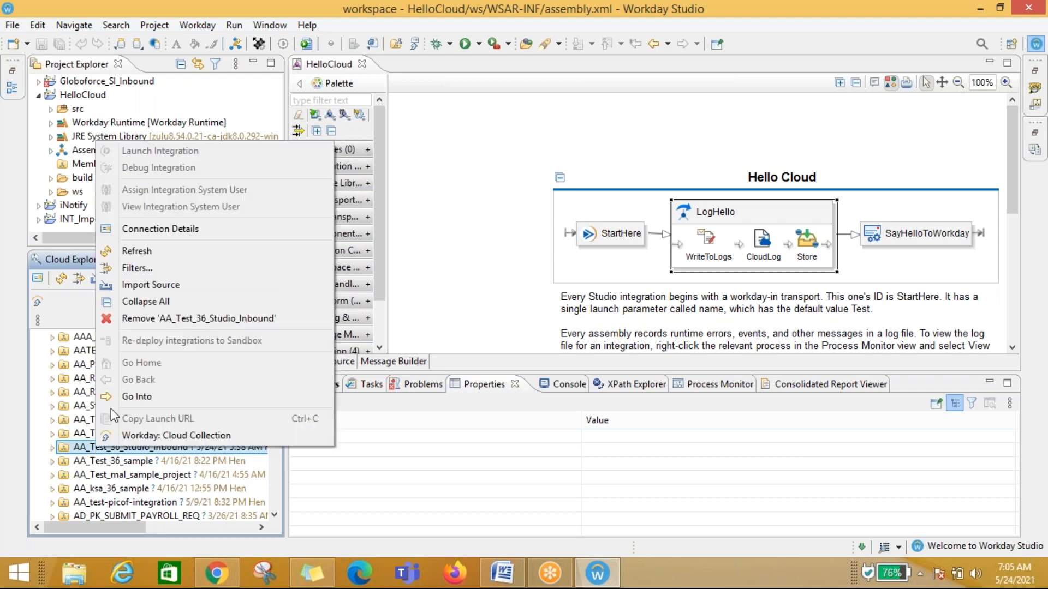
pyautogui.click(151, 283)
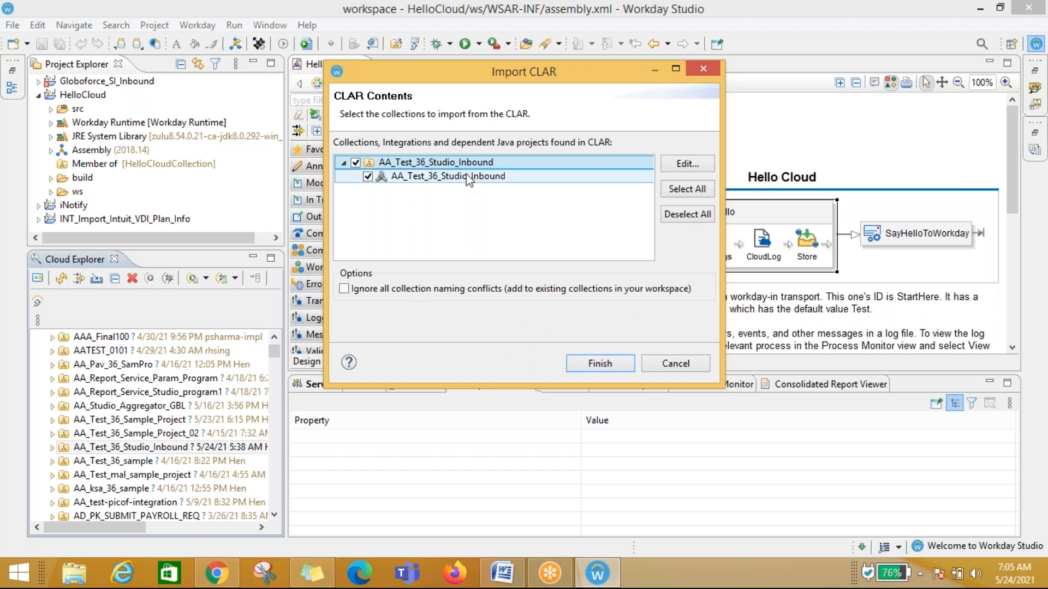
pyautogui.click(600, 364)
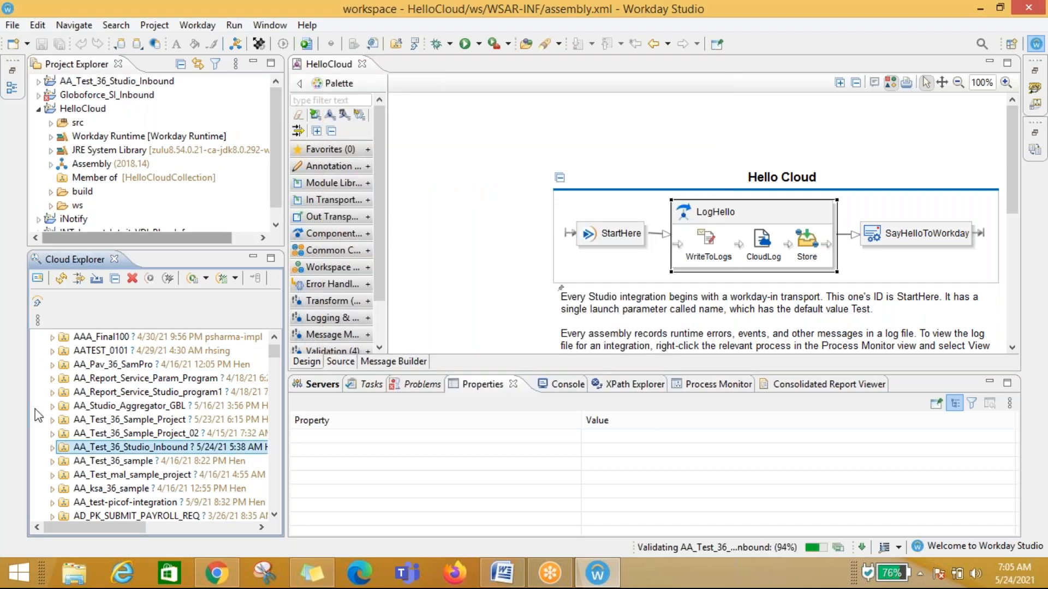
# Step: Collapse HelloCloud and expand the imported AA_Test_36_Studio_Inbound project in Project Explorer to inspect its contents, then select it
pyautogui.click(105, 447)
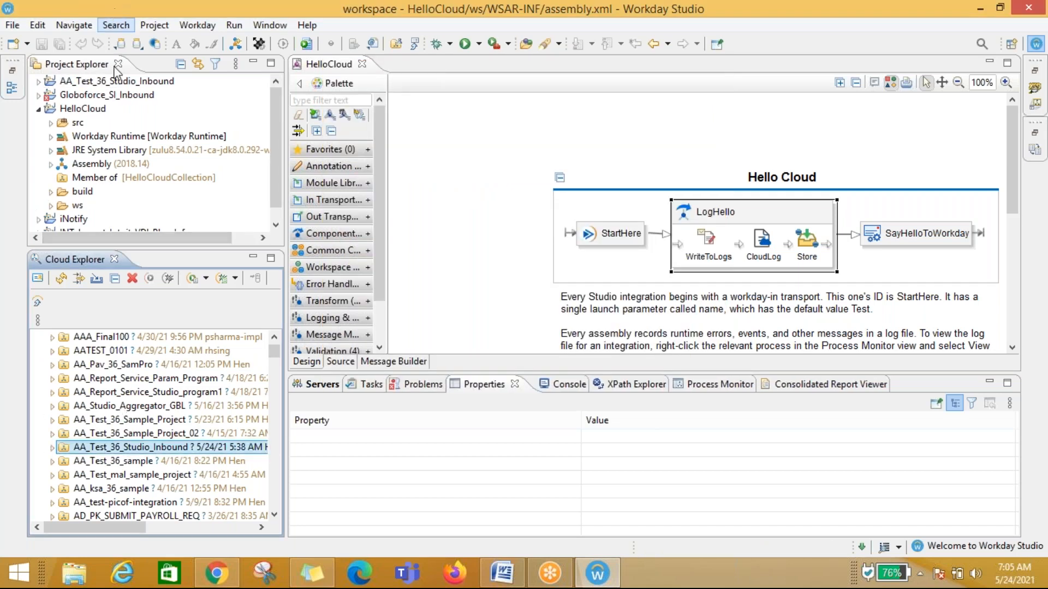
pyautogui.click(38, 109)
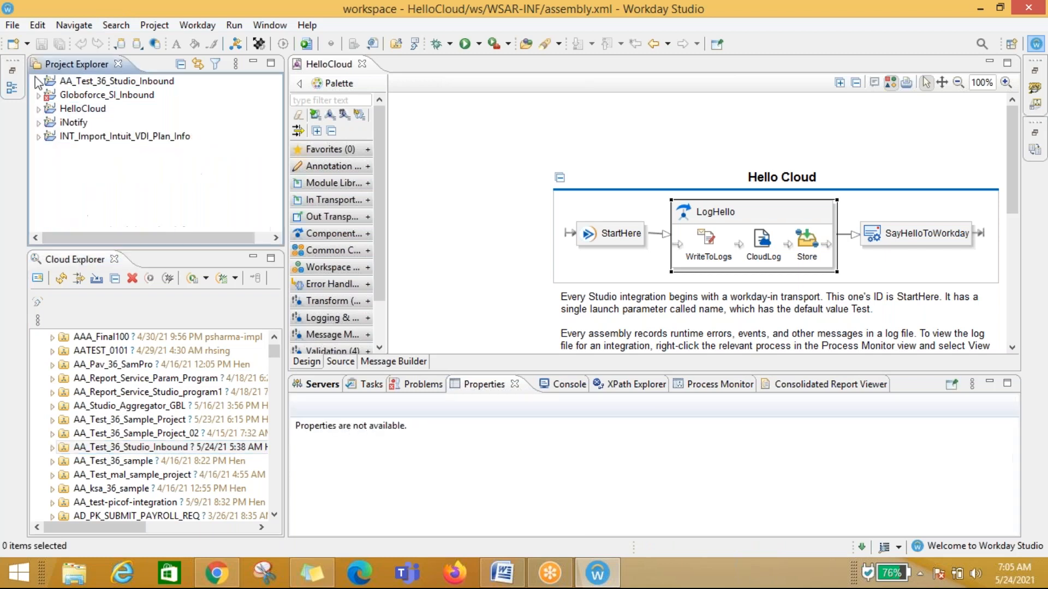
pyautogui.click(38, 81)
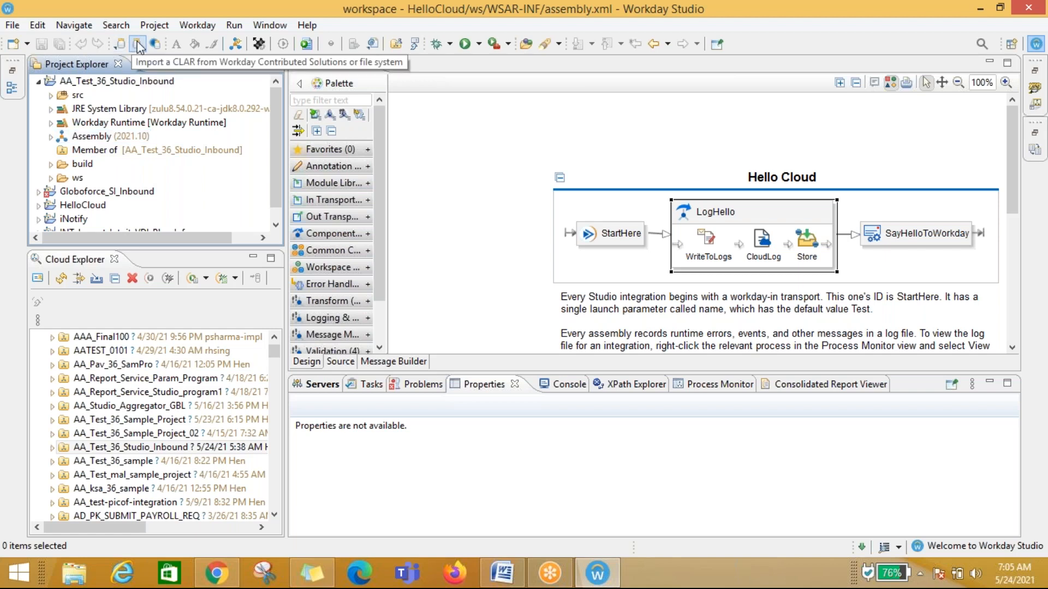
pyautogui.click(39, 81)
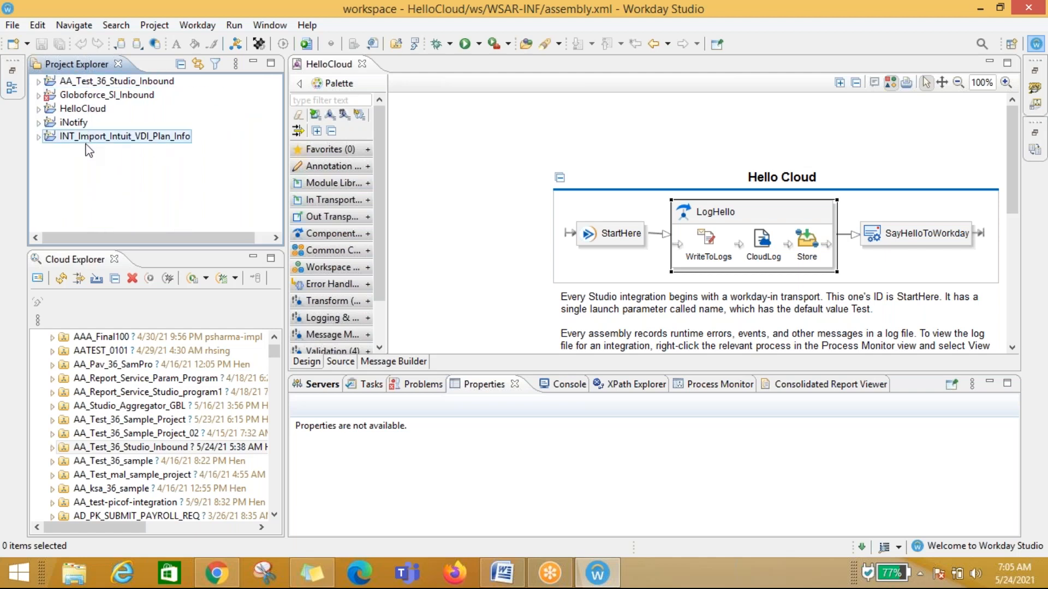
pyautogui.click(89, 81)
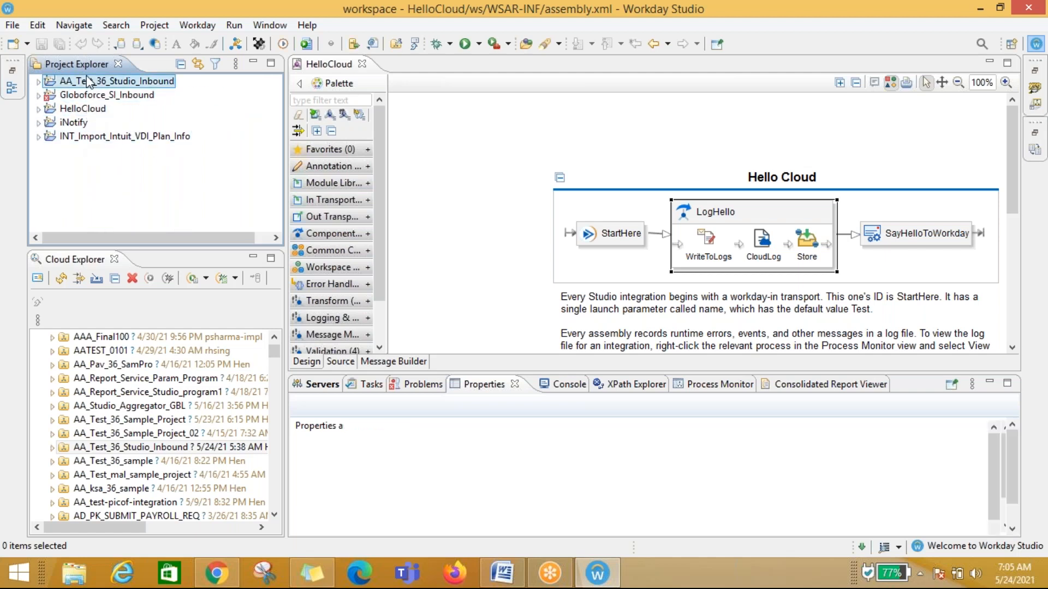
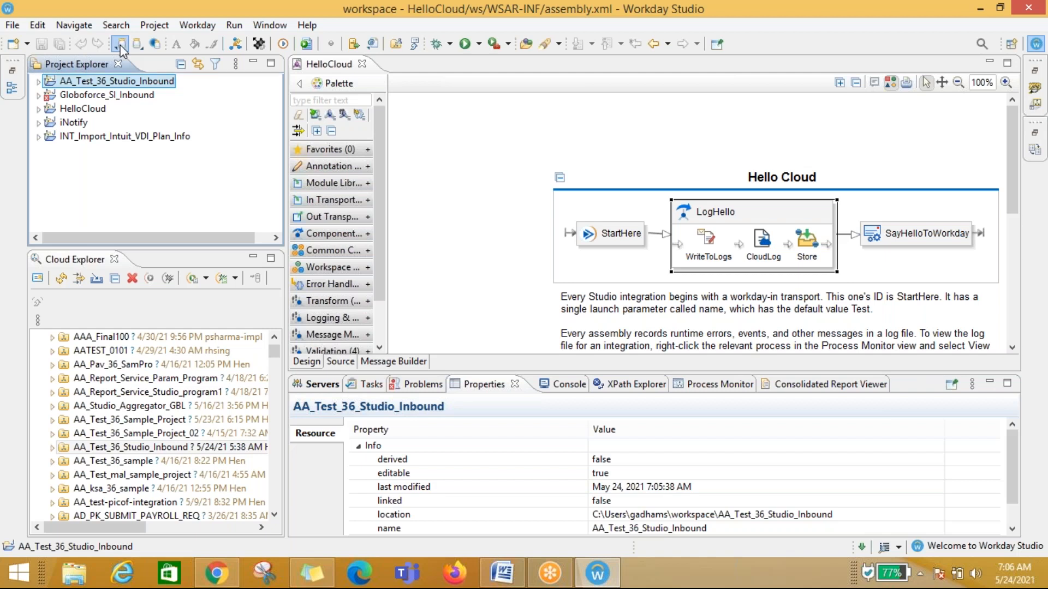
pyautogui.click(121, 46)
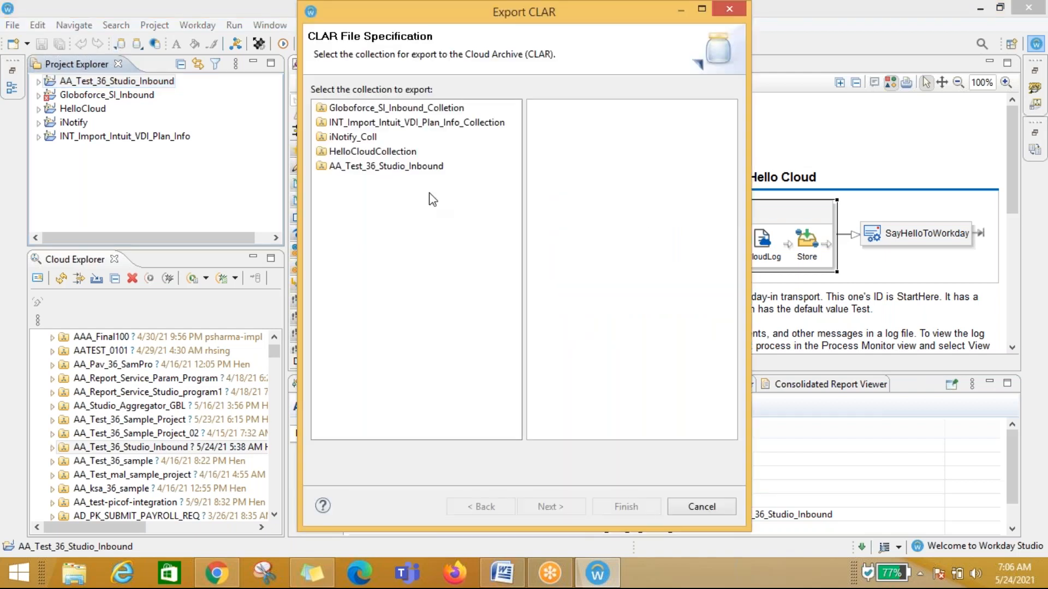
pyautogui.click(353, 166)
pyautogui.click(400, 110)
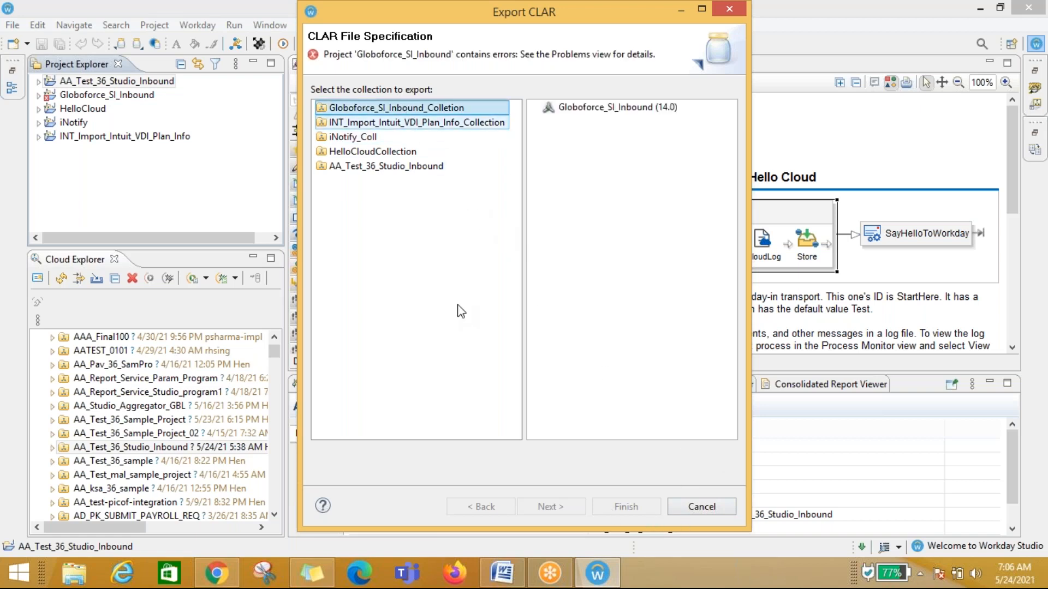
pyautogui.click(580, 109)
pyautogui.click(400, 109)
pyautogui.press('Down')
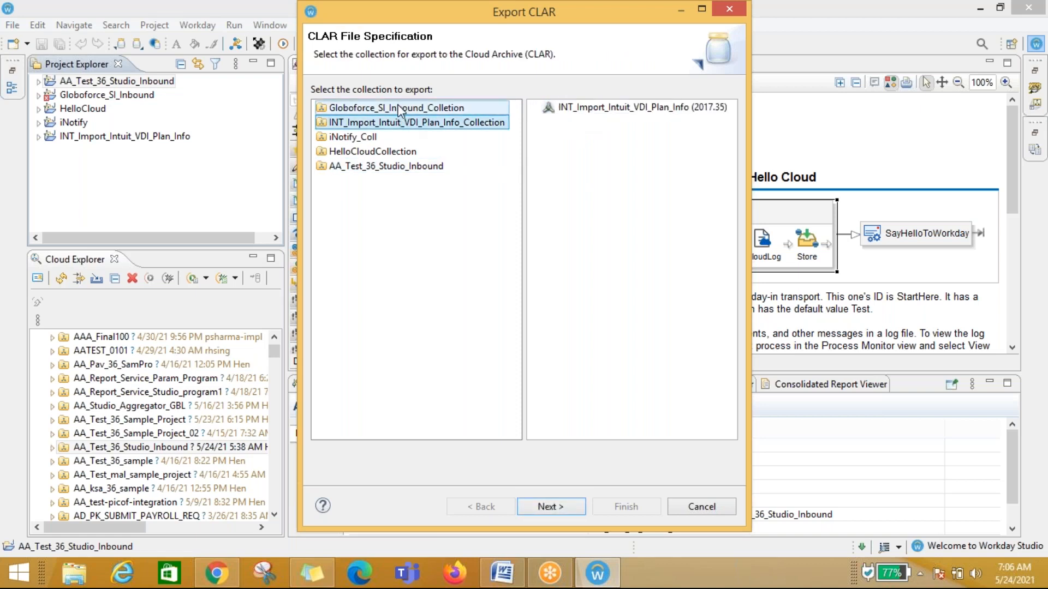
pyautogui.click(400, 109)
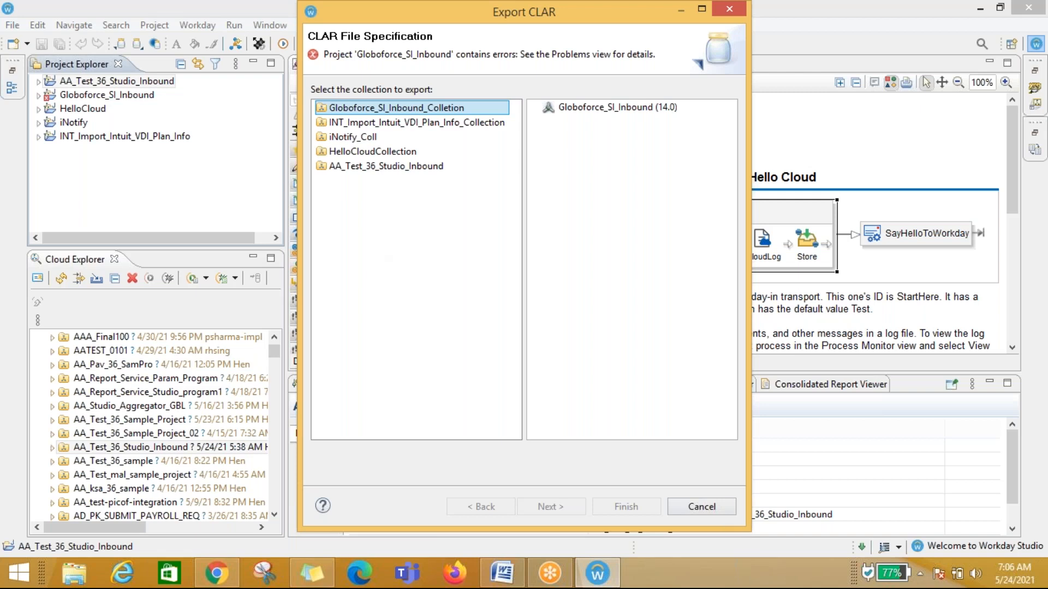
pyautogui.click(708, 507)
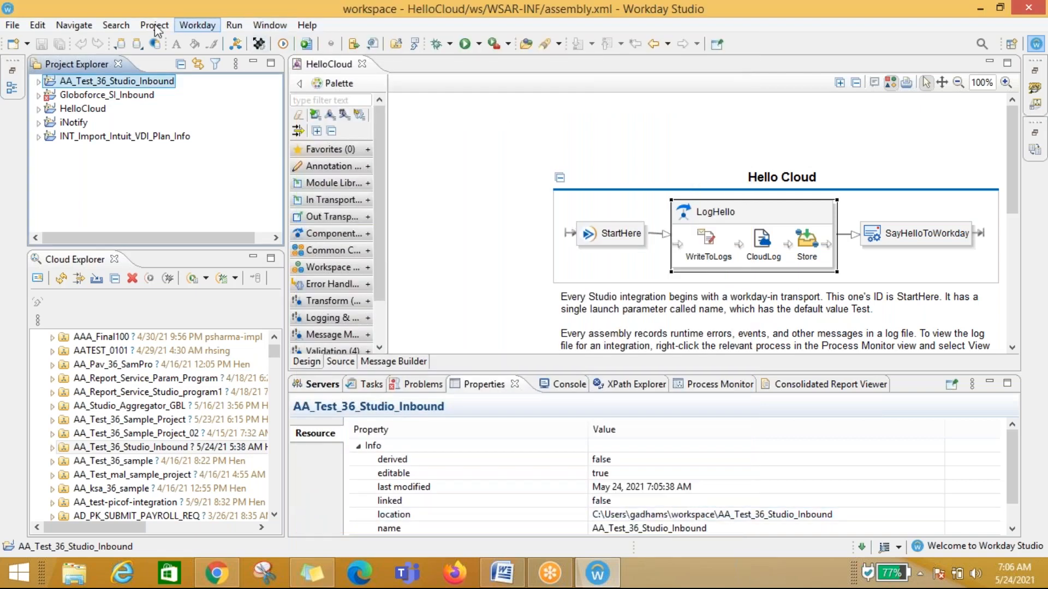
# Step: Start a CLAR export of the AA_Test_36_Studio_Inbound collection and choose to create a simple manifest titled Sample
pyautogui.click(120, 45)
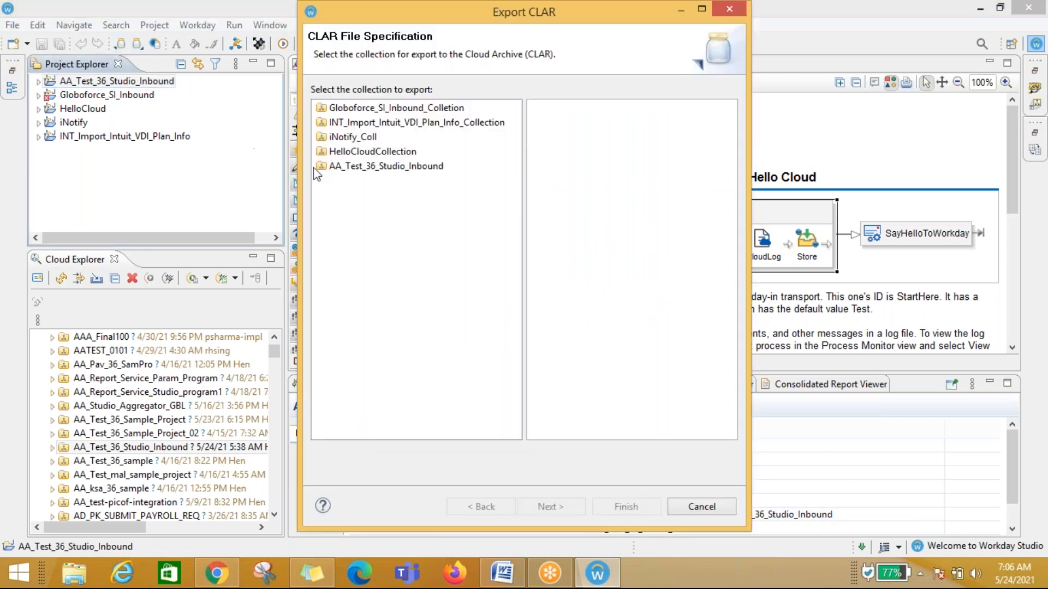
pyautogui.click(374, 167)
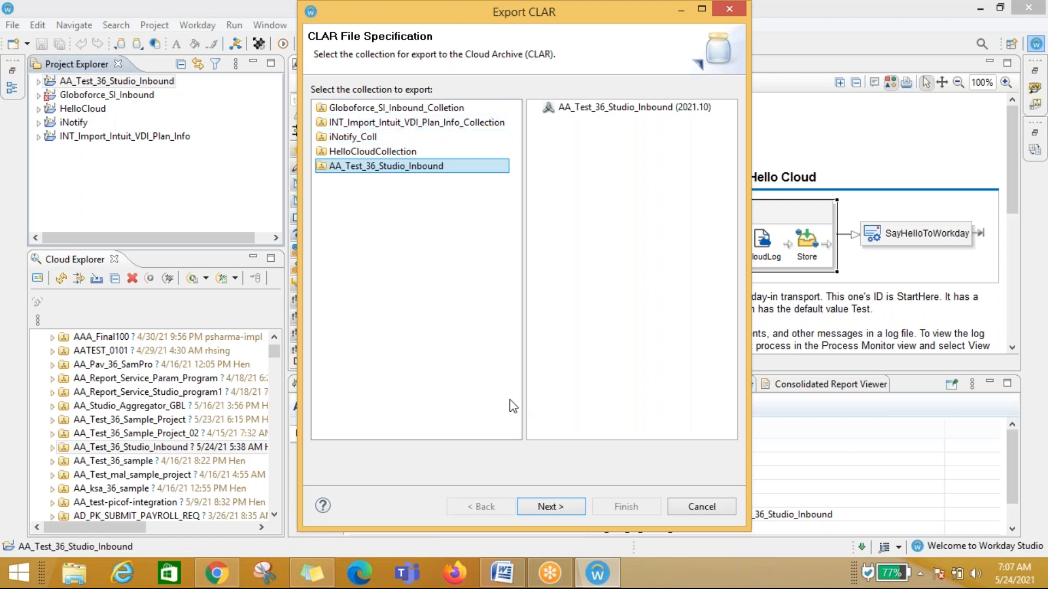
pyautogui.click(549, 507)
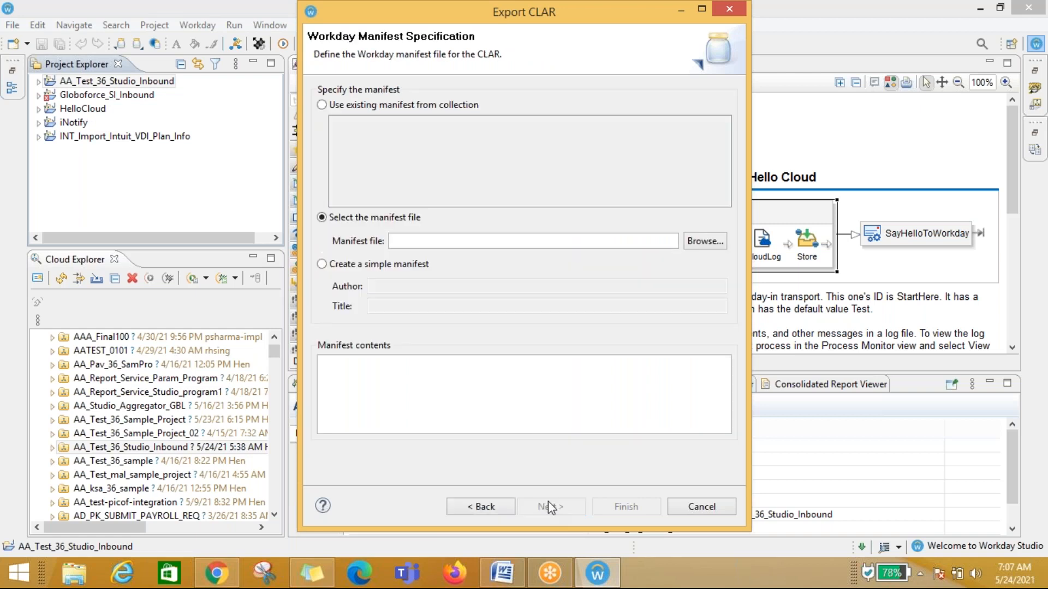
pyautogui.click(322, 265)
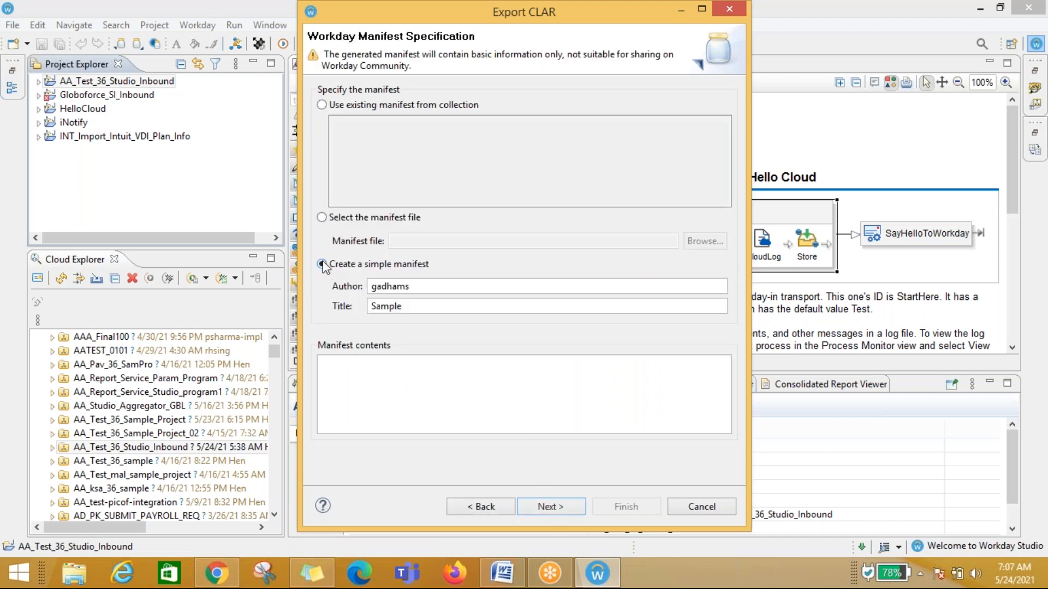
pyautogui.click(551, 507)
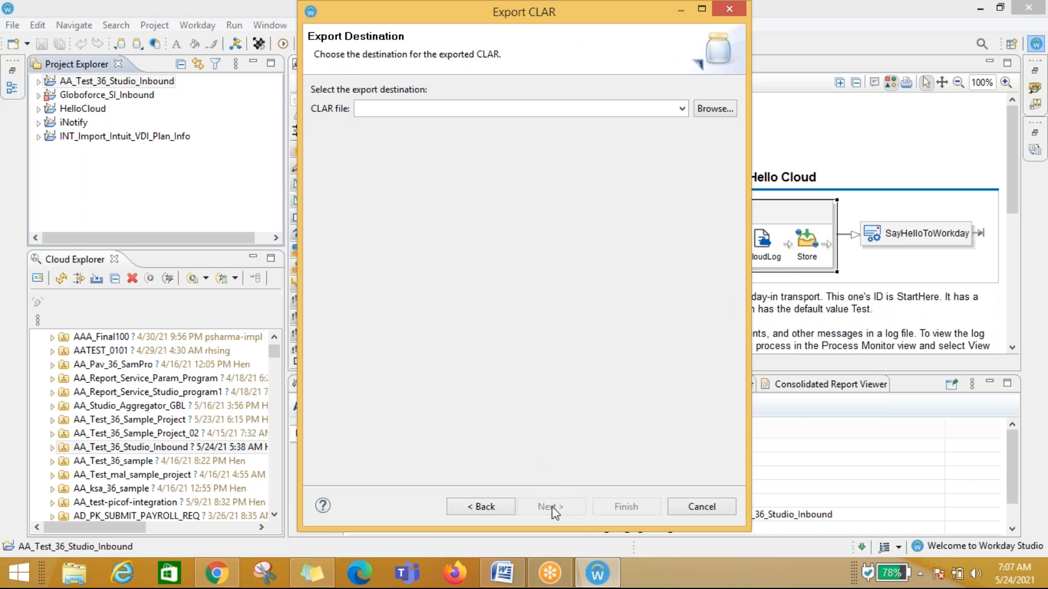
# Step: Browse for the export destination and create a new folder named WD_Training inside the Chaitanya folder on Local Disk C
pyautogui.click(715, 109)
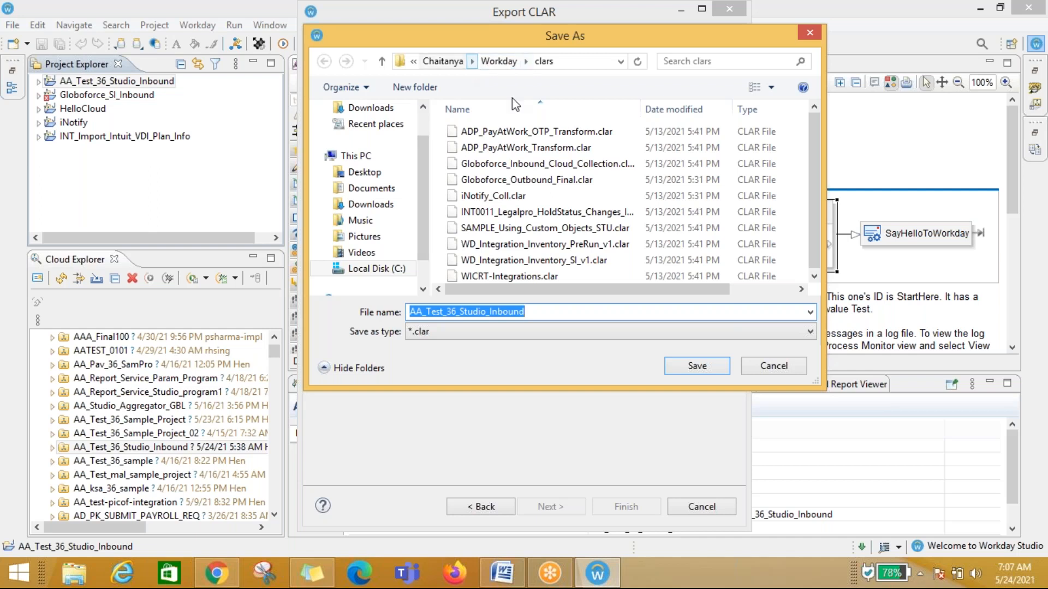
pyautogui.click(443, 63)
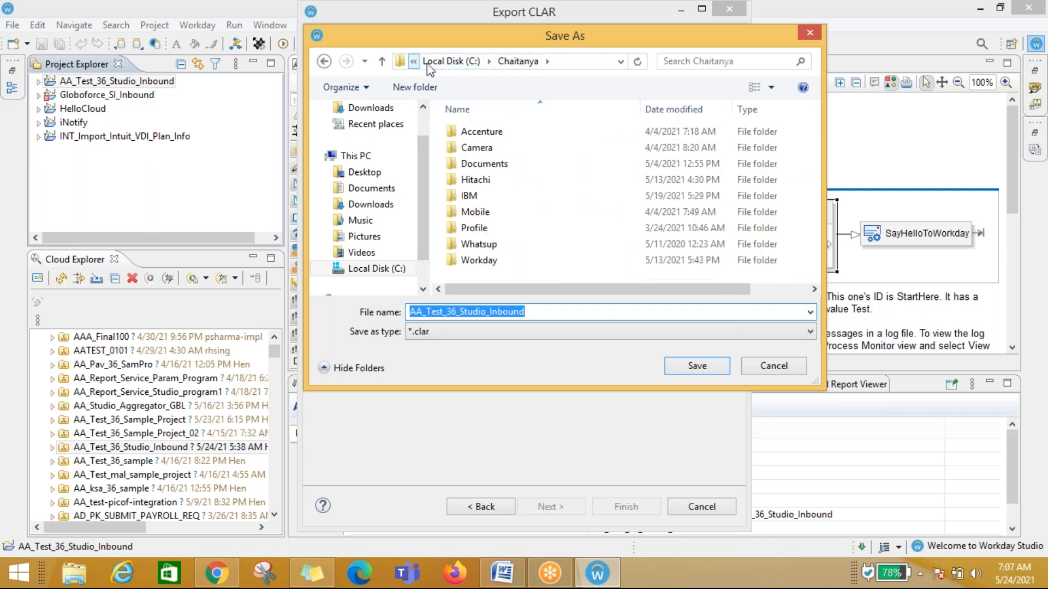
pyautogui.click(455, 62)
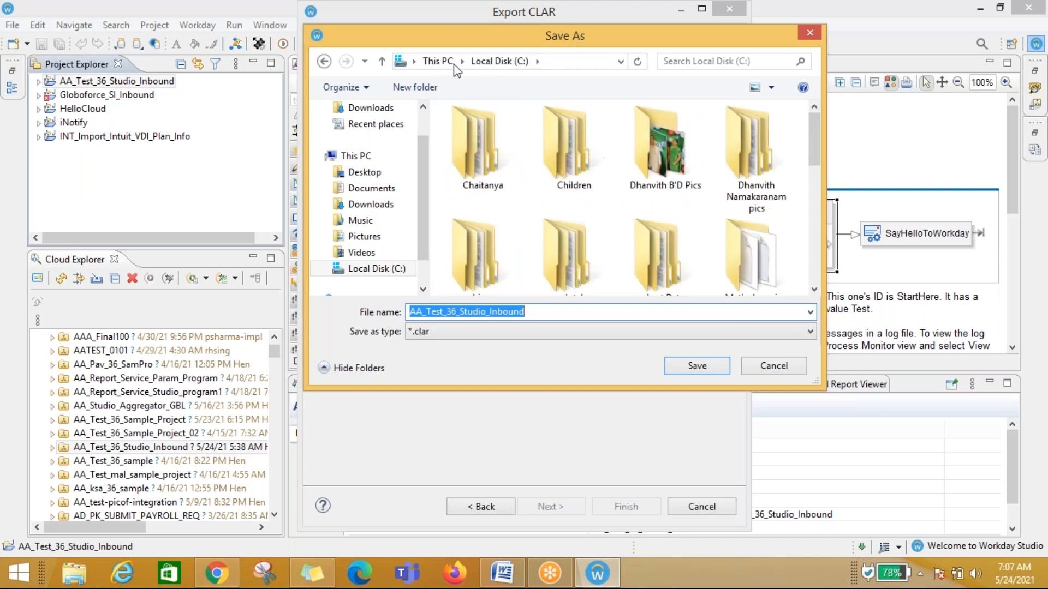
pyautogui.doubleClick(480, 149)
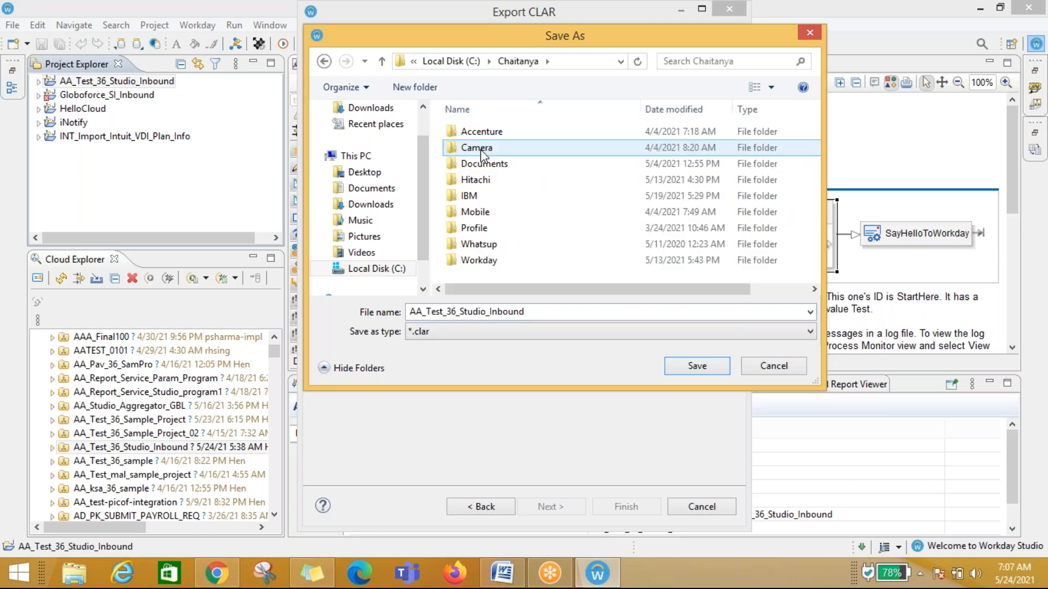
pyautogui.rightClick(547, 272)
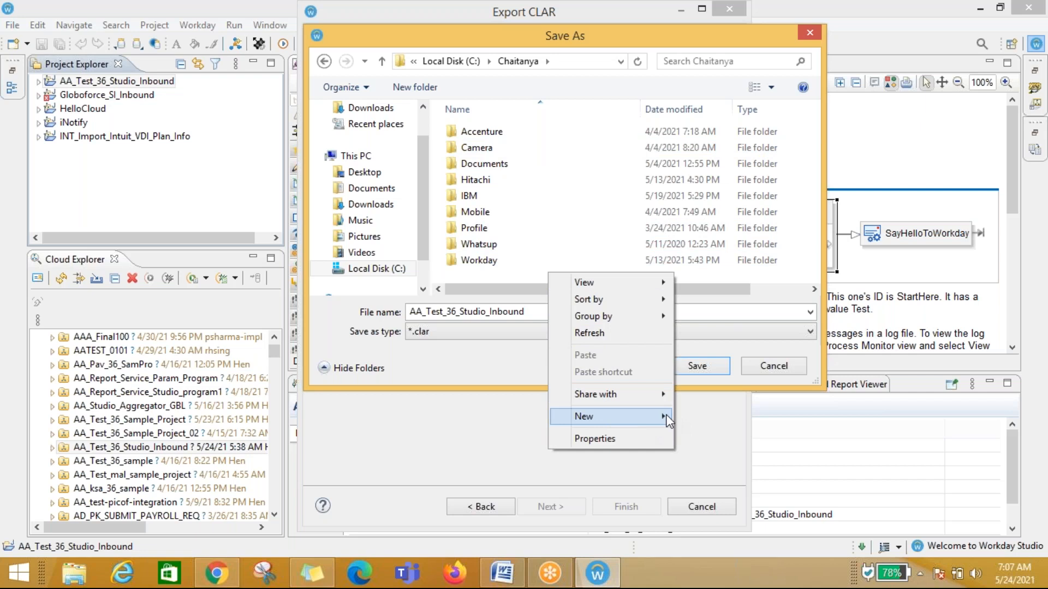
pyautogui.moveTo(666, 420)
pyautogui.click(704, 223)
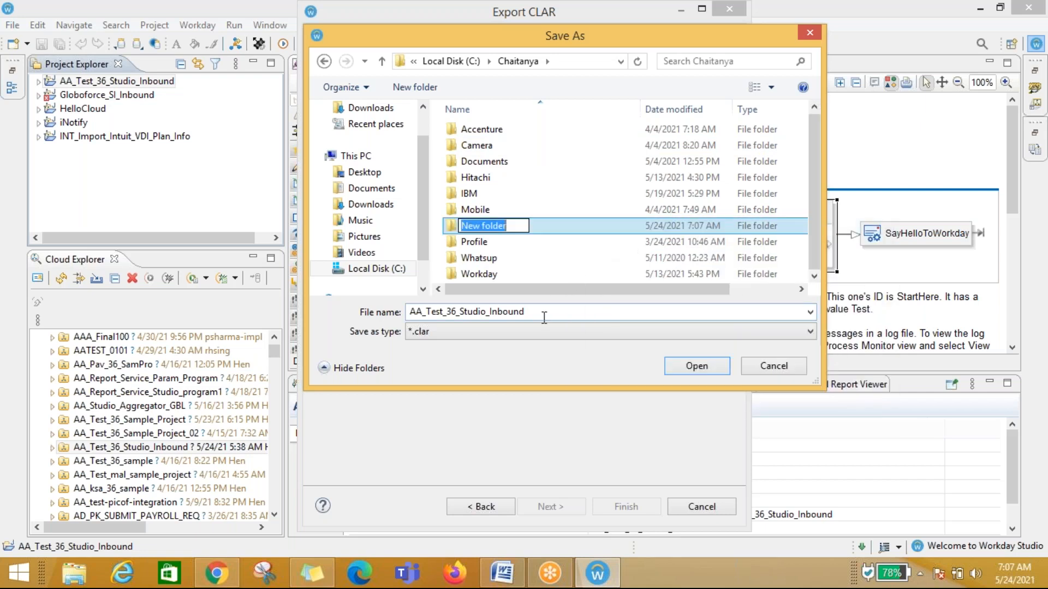
pyautogui.write('WD')
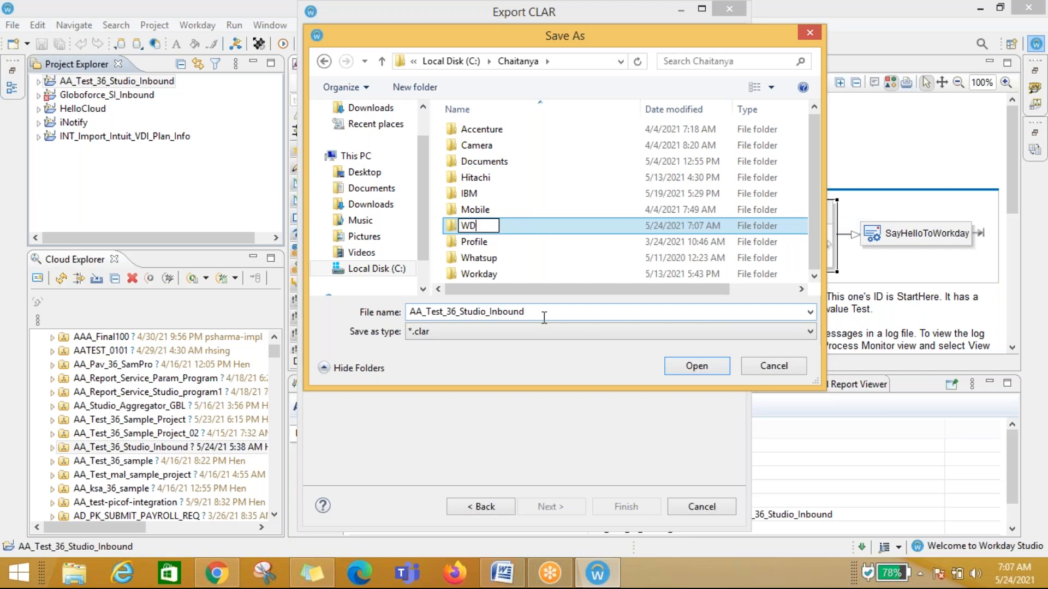
pyautogui.write('_Training')
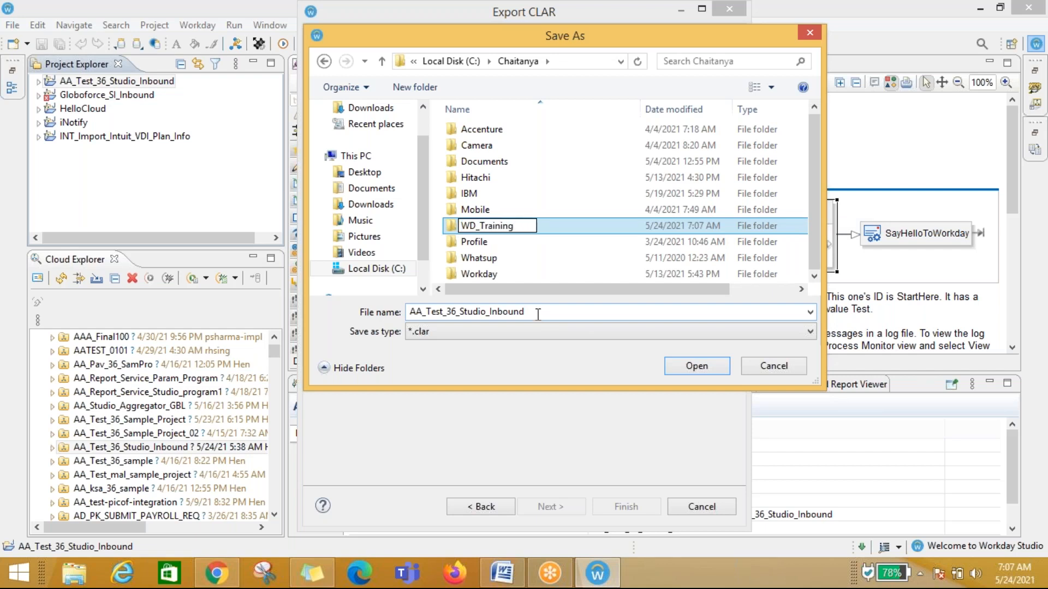
pyautogui.press('Return')
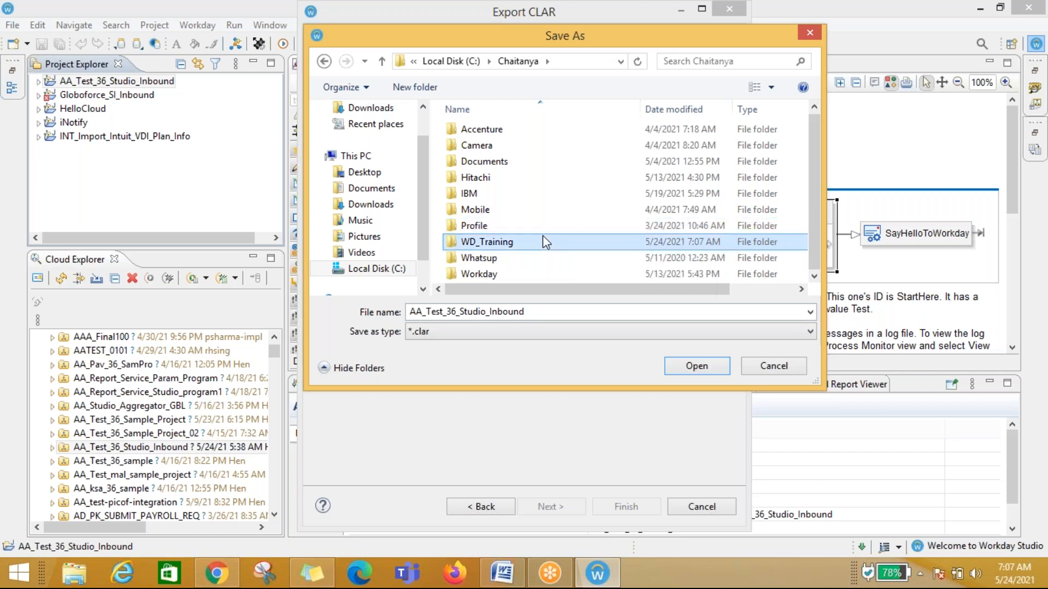
# Step: Save the CLAR as AA_Test_36_Studio_Inbound in the WD_Training folder and finish the export
pyautogui.doubleClick(508, 241)
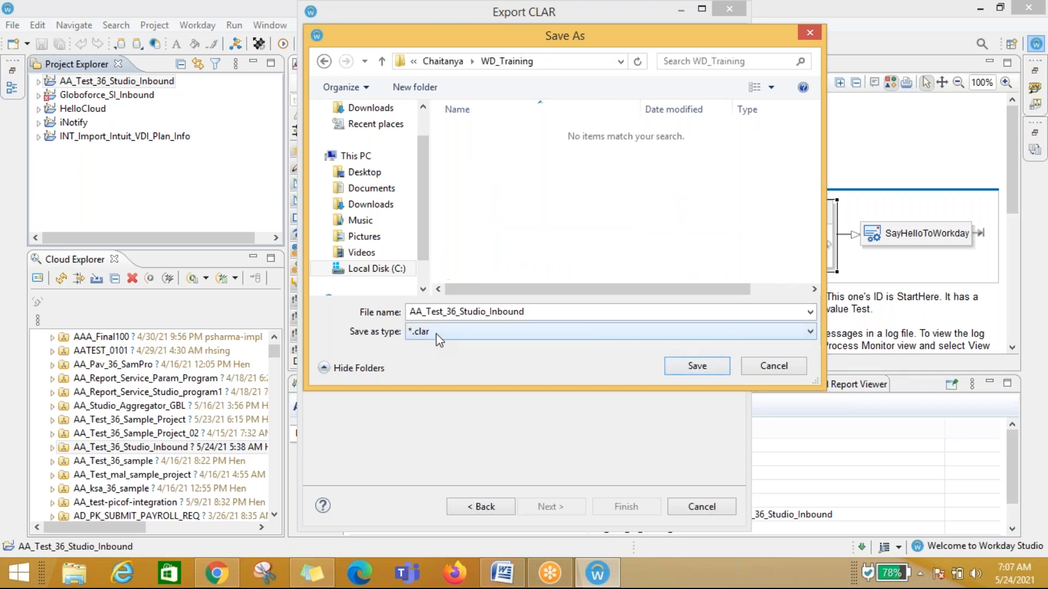
pyautogui.click(698, 367)
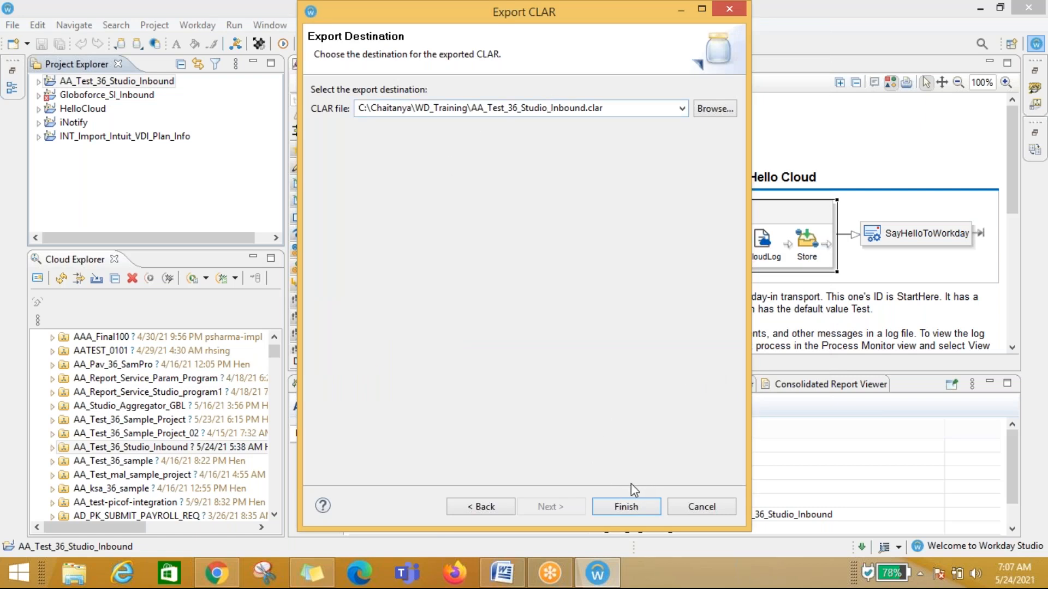
pyautogui.click(625, 506)
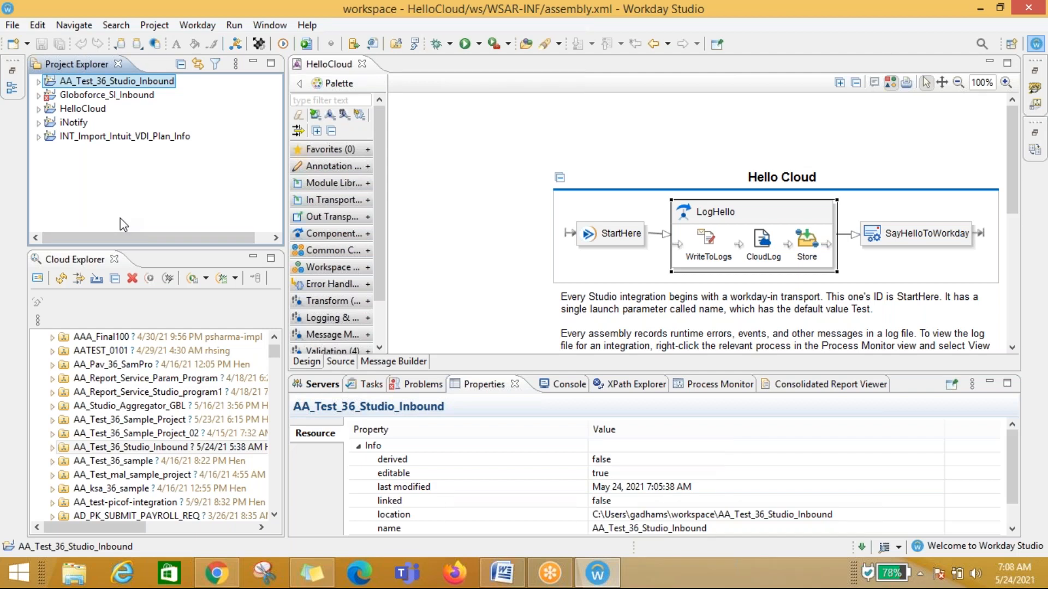
# Step: Open File Explorer and browse to the WD_Training folder to check the exported CLAR file
pyautogui.moveTo(476, 209)
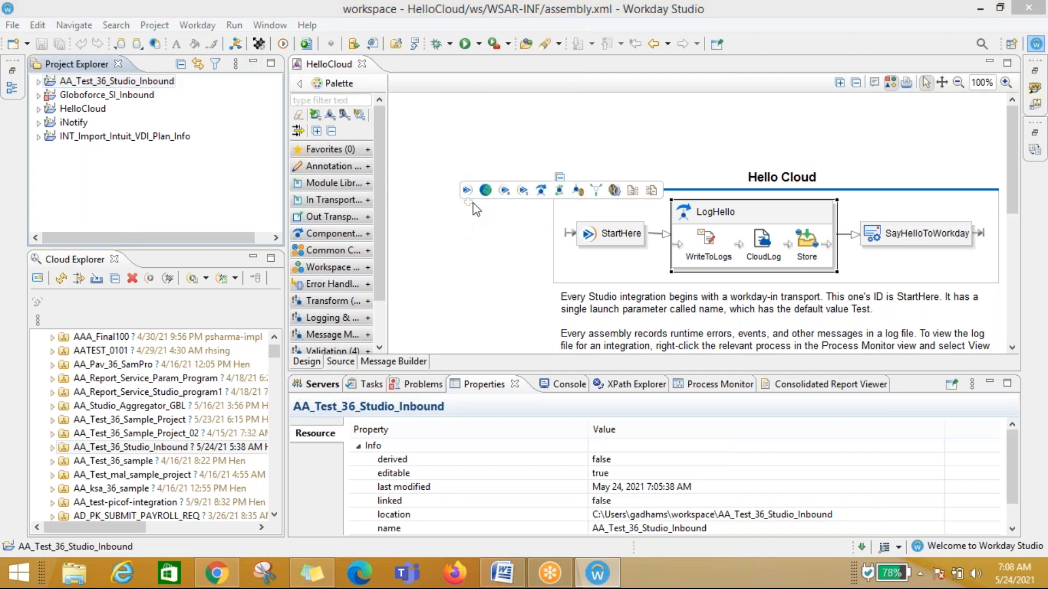
pyautogui.press('super+e')
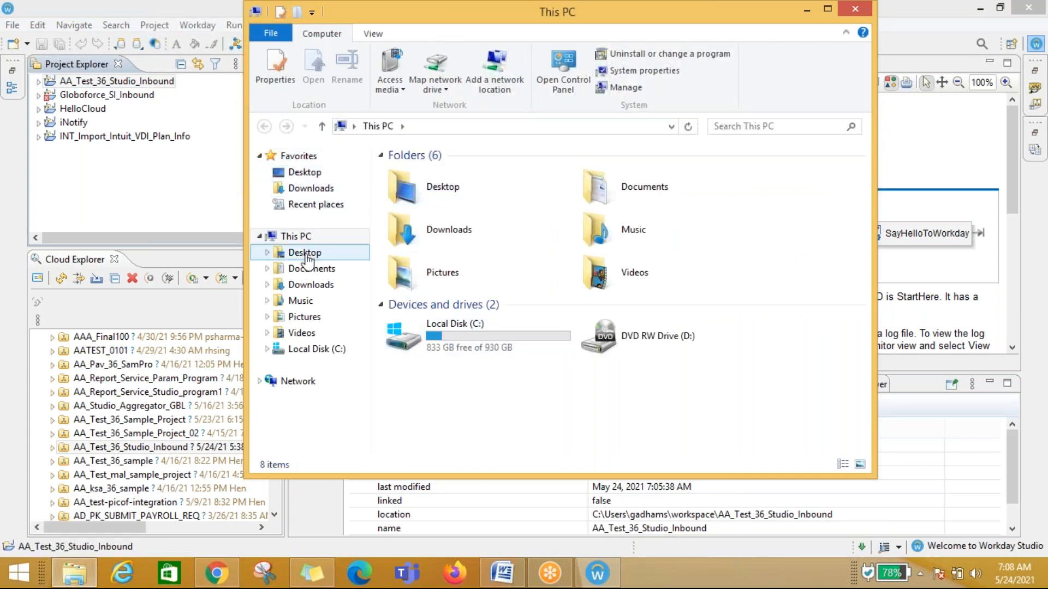
pyautogui.click(335, 352)
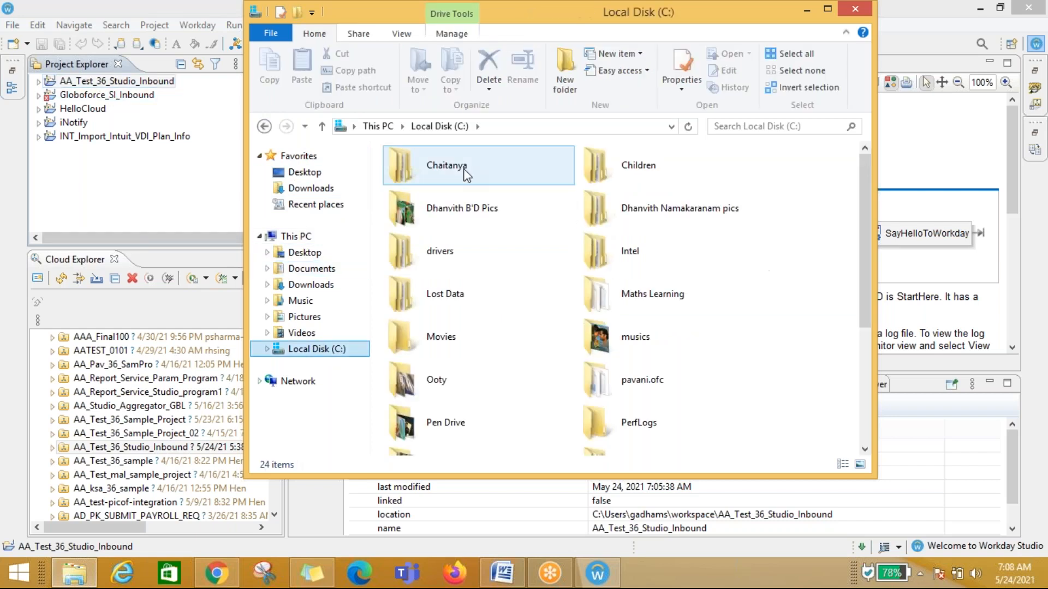
pyautogui.doubleClick(442, 165)
pyautogui.click(437, 319)
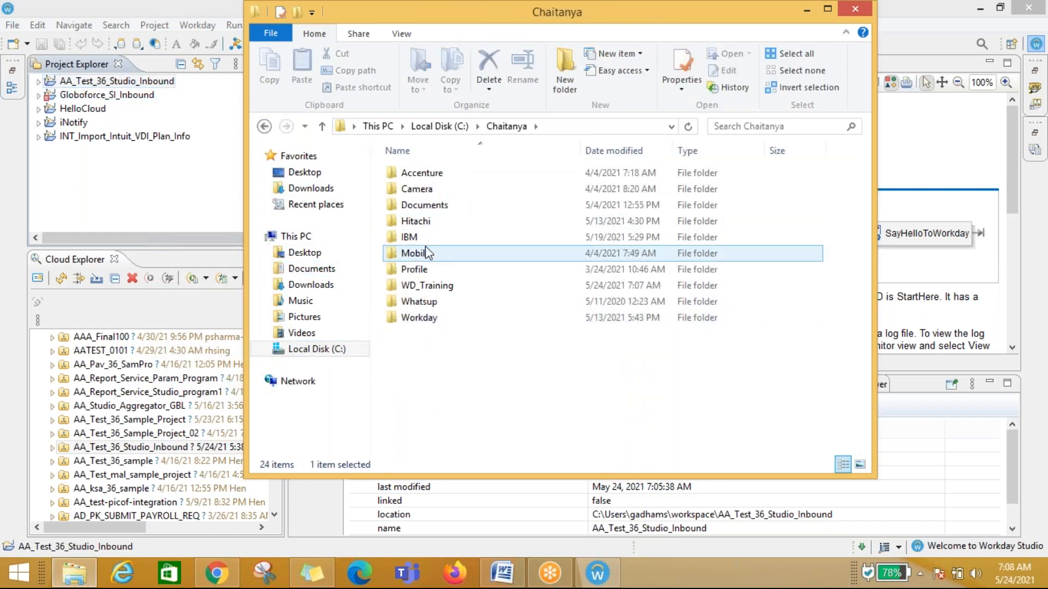
pyautogui.doubleClick(443, 285)
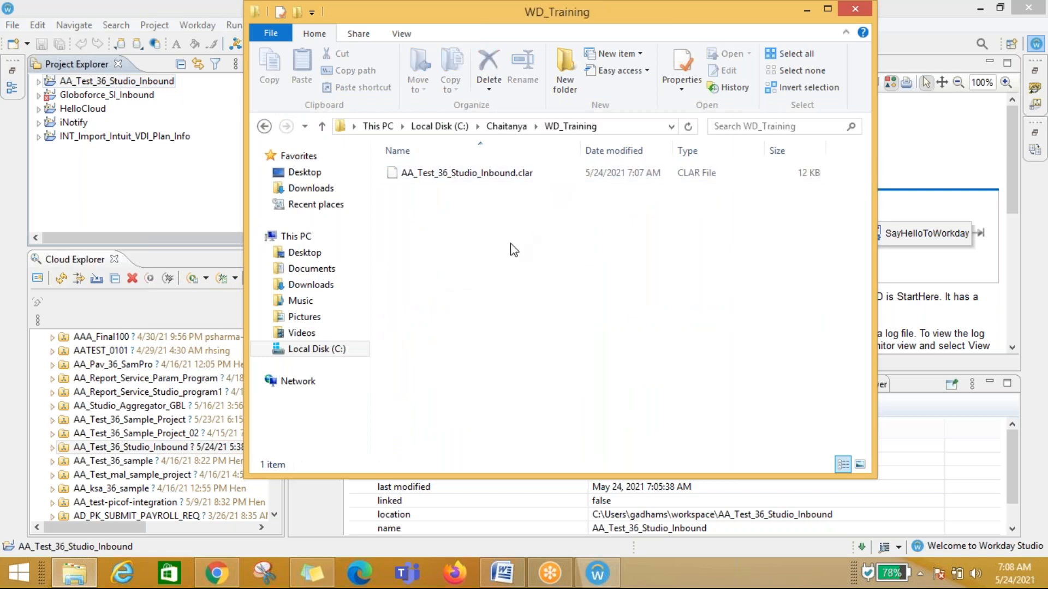
pyautogui.click(139, 180)
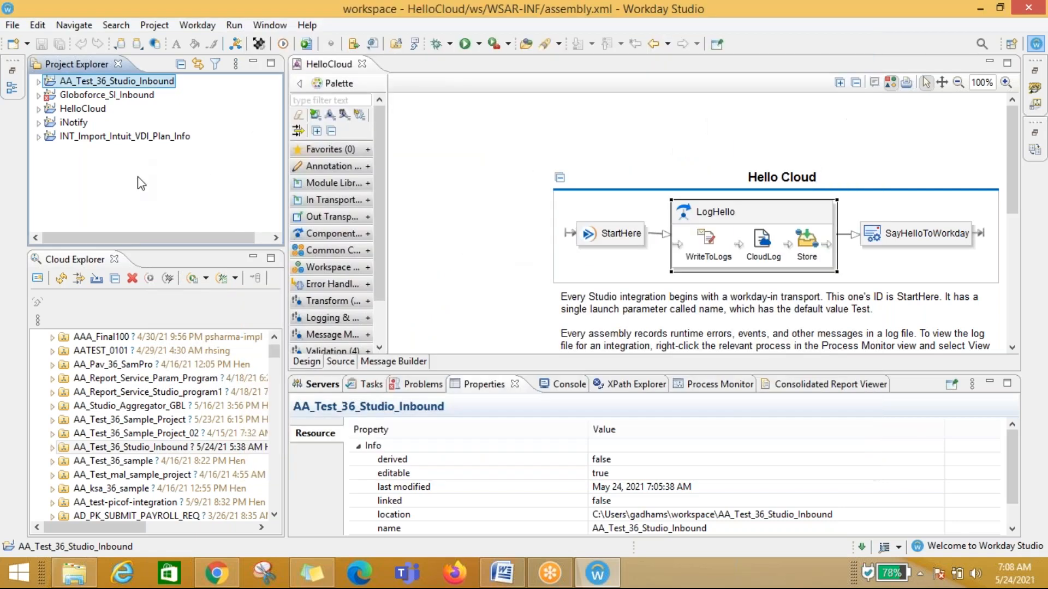
# Step: Delete the AA_Test_36_Studio_Inbound project from the workspace, including its project contents on disk
pyautogui.rightClick(95, 83)
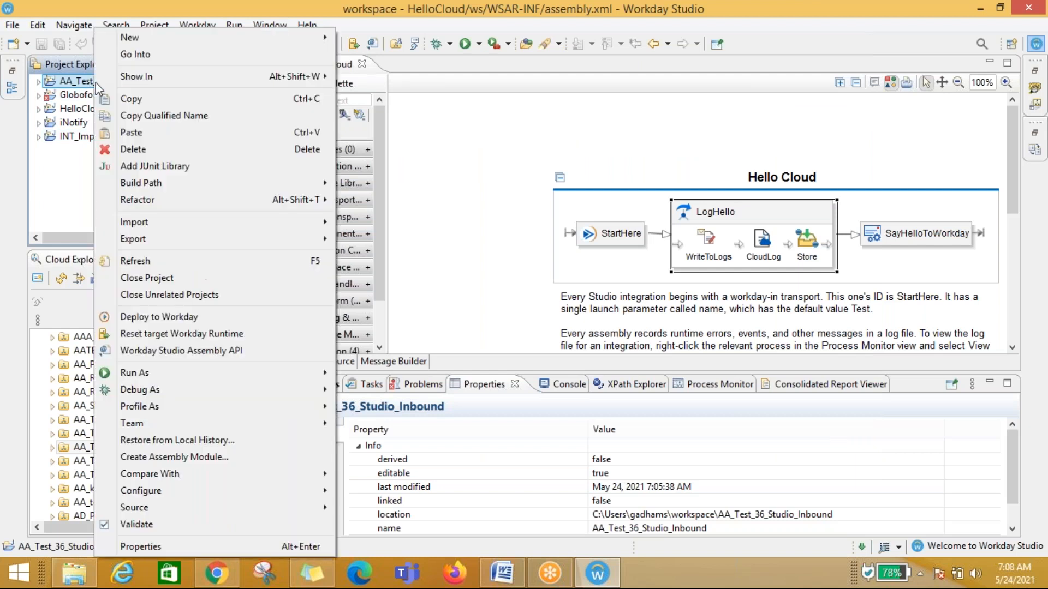
pyautogui.click(129, 149)
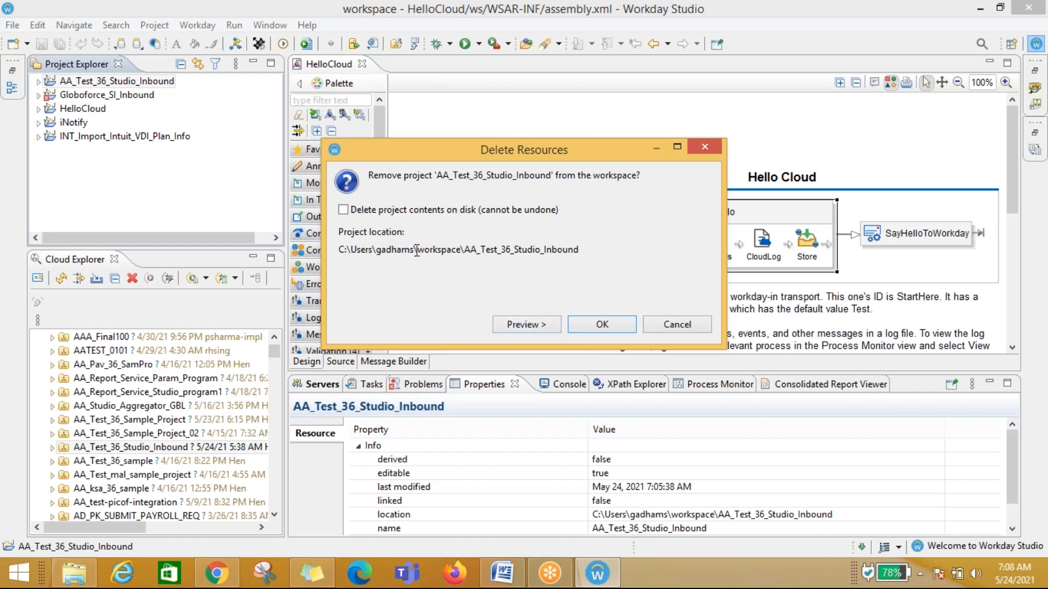
pyautogui.click(343, 211)
pyautogui.click(606, 322)
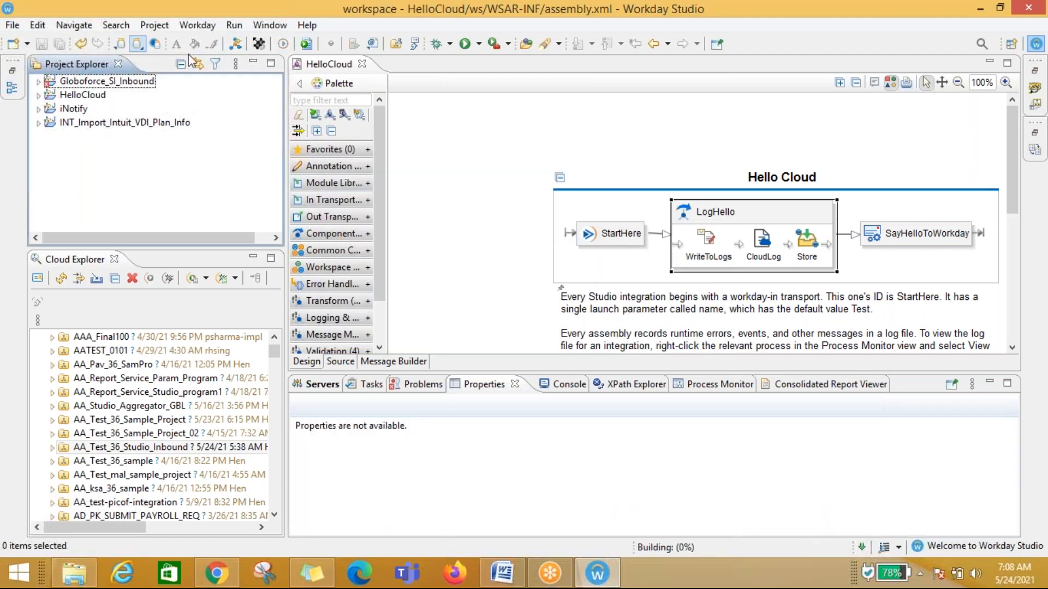
# Step: Import the AA_Test_36_Studio_Inbound.clar file from the WD_Training folder into the workspace with its collection and integration
pyautogui.click(137, 45)
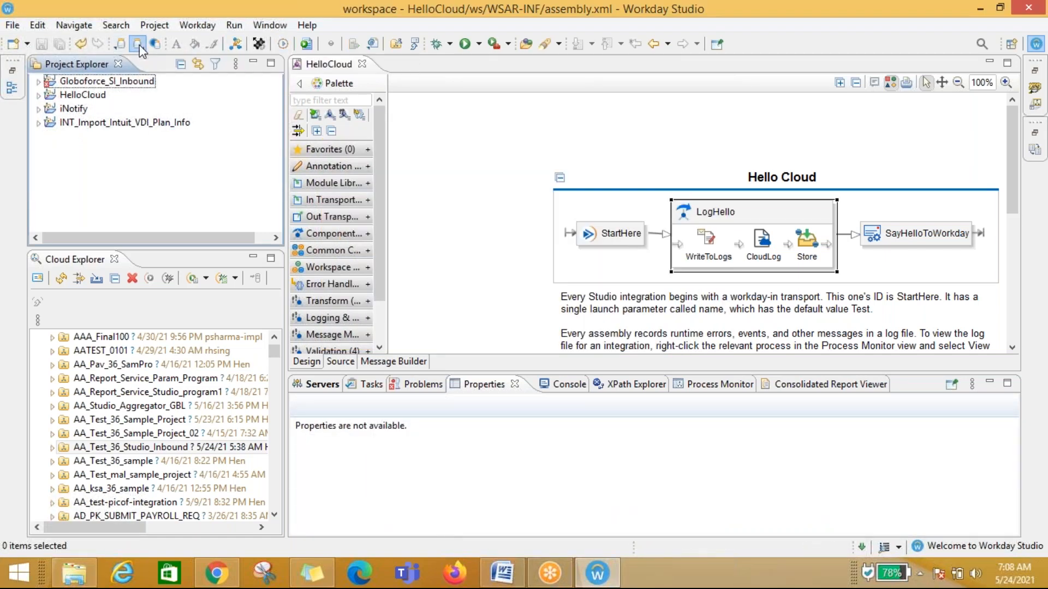
pyautogui.click(671, 119)
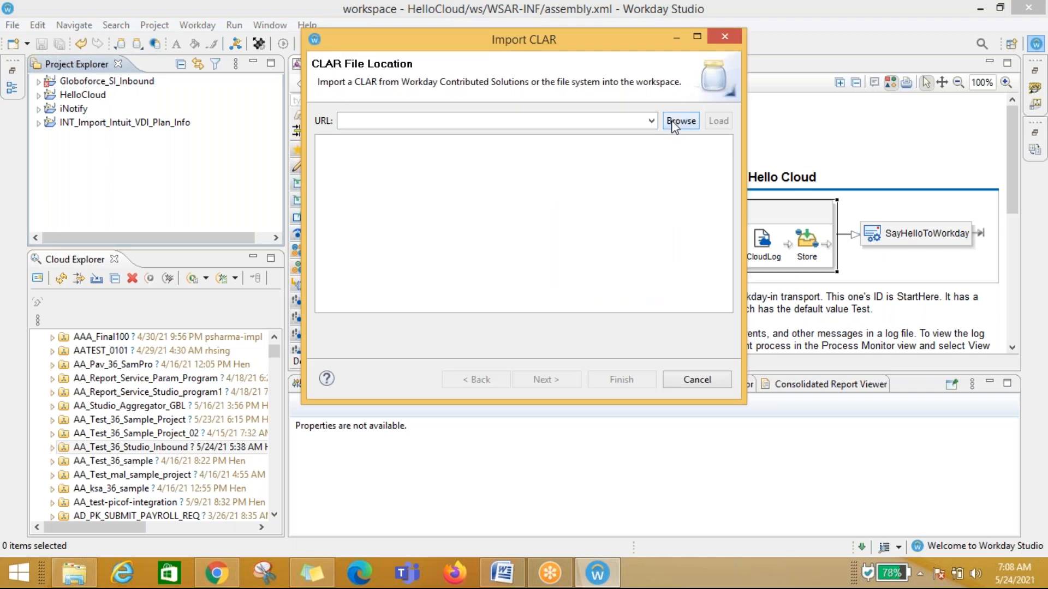
pyautogui.click(539, 159)
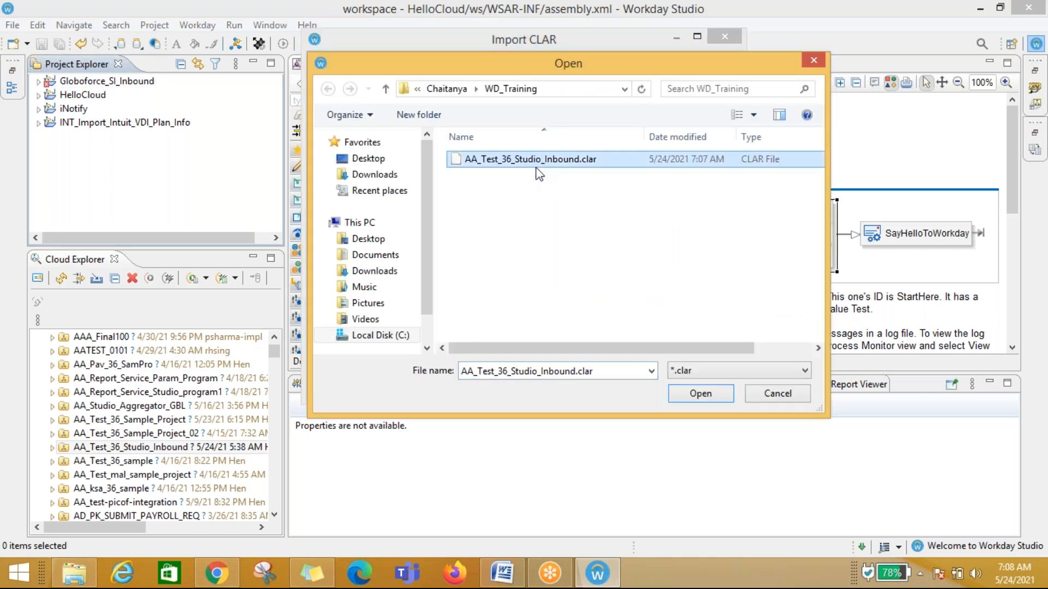
pyautogui.click(700, 394)
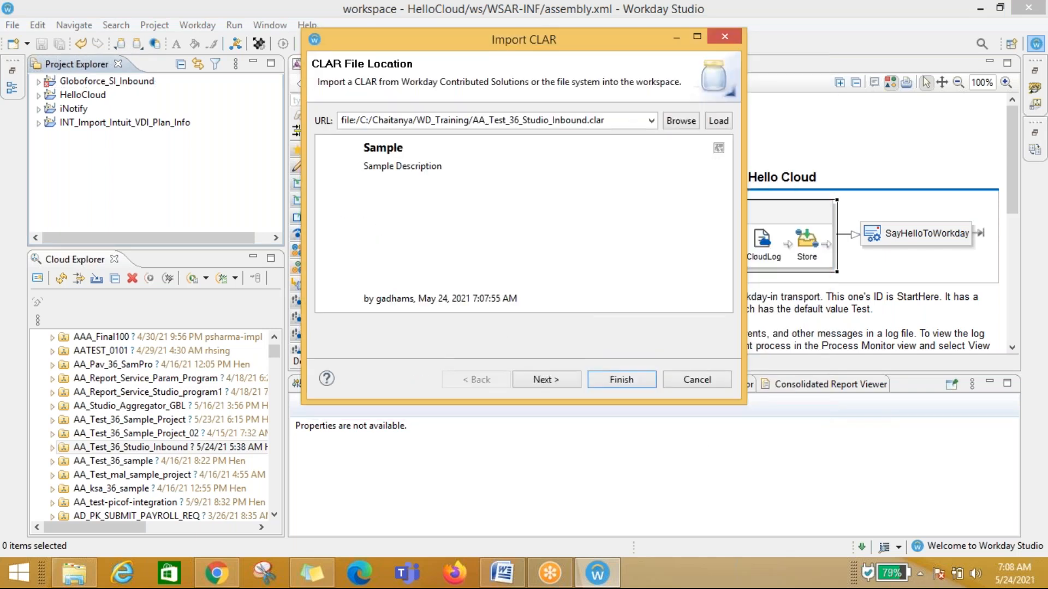
pyautogui.click(550, 381)
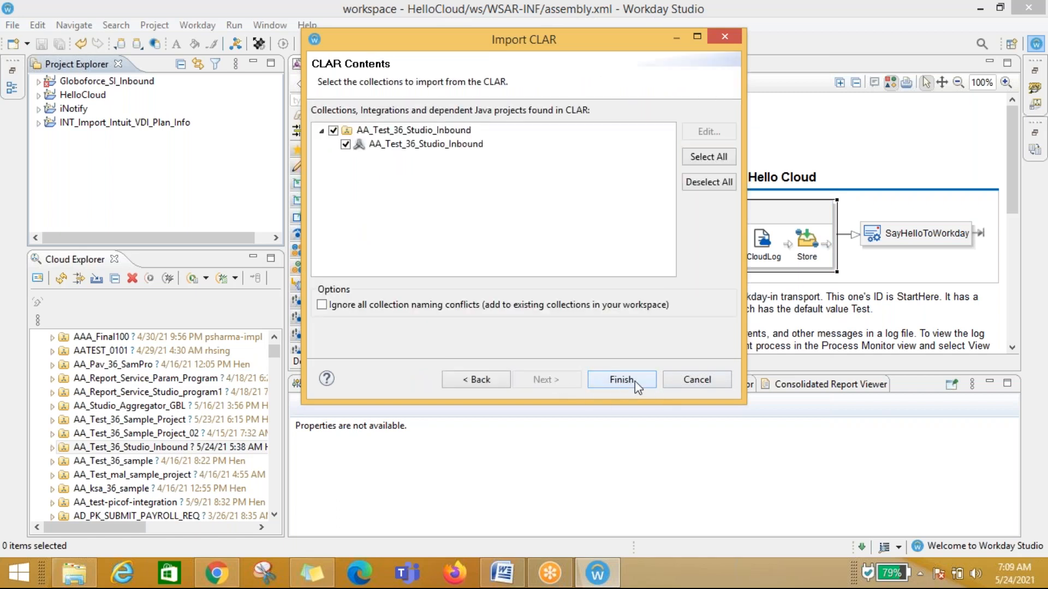
pyautogui.click(487, 380)
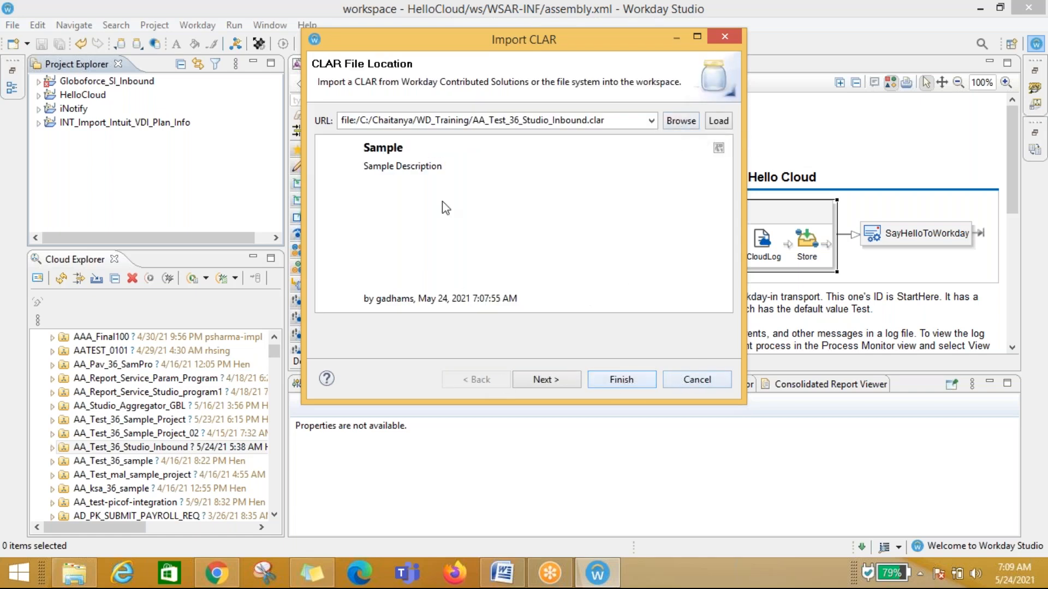
pyautogui.click(543, 378)
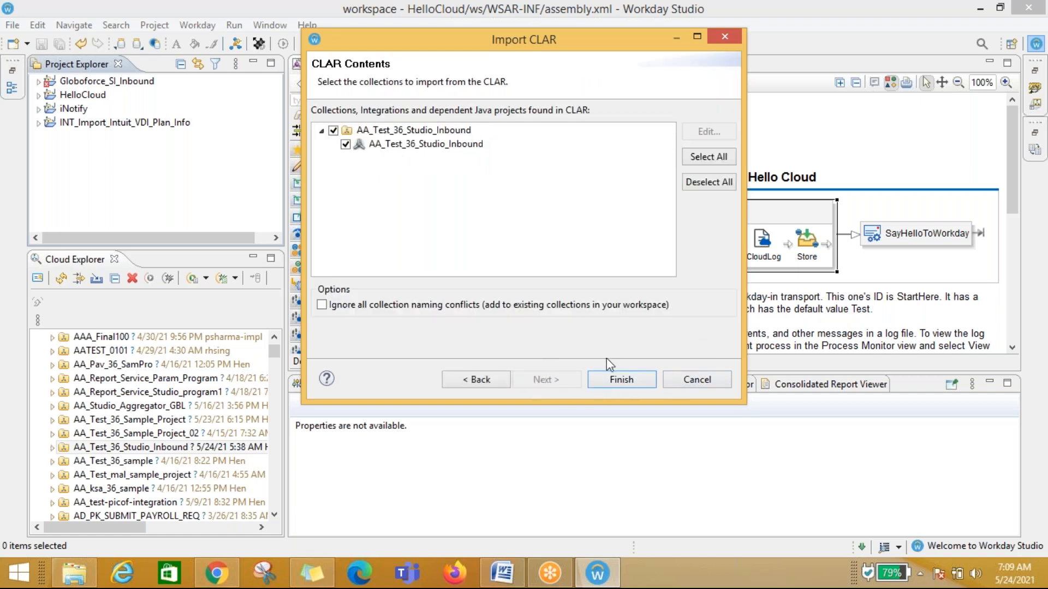
pyautogui.click(618, 382)
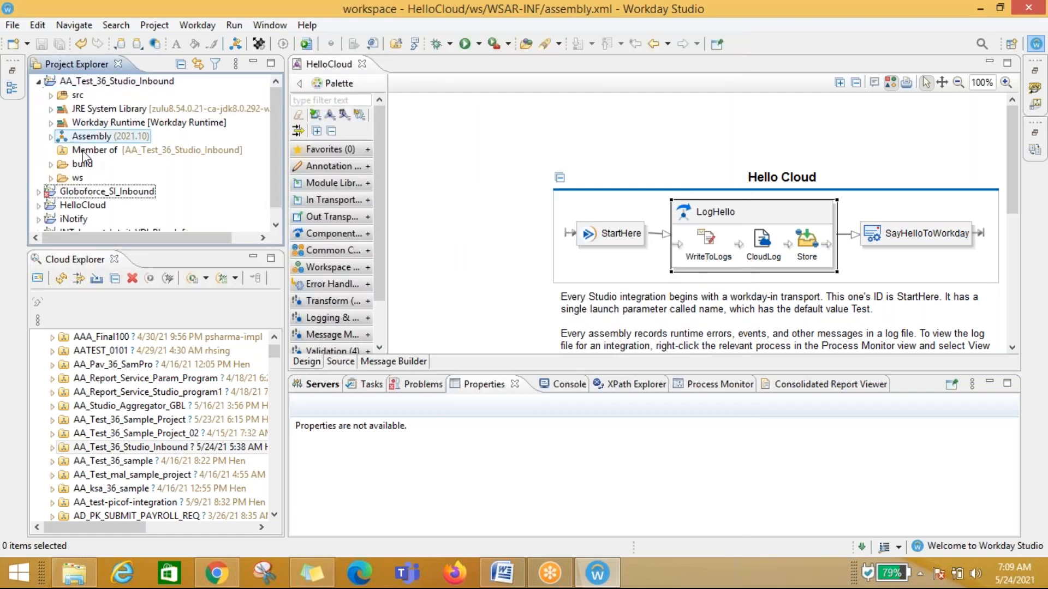
# Step: Open the re-imported project's assembly diagram to review it, then close its editor and collapse the project
pyautogui.click(89, 139)
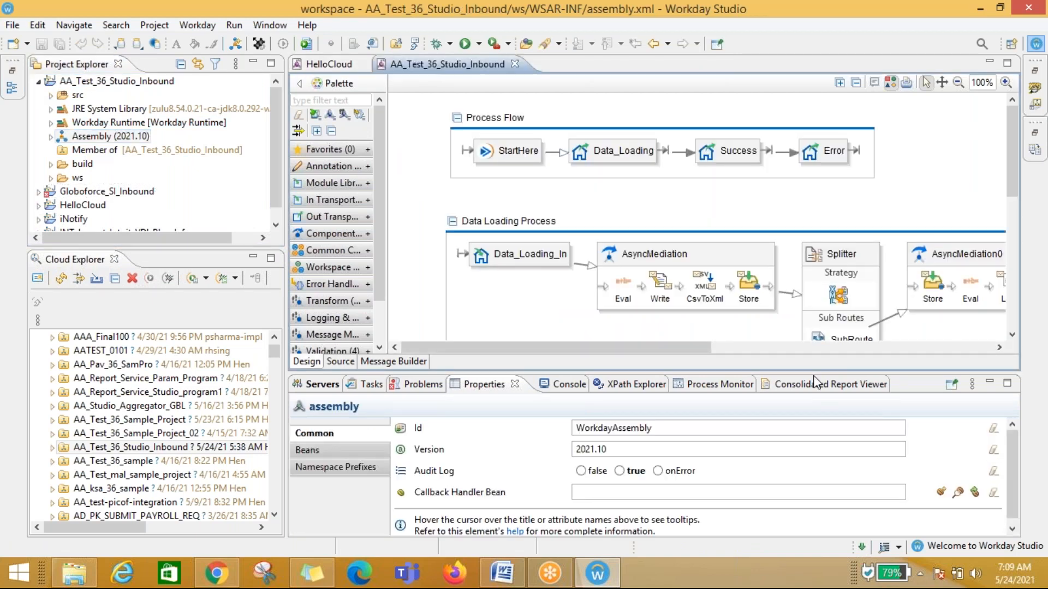
pyautogui.scroll(-5, 808, 313)
pyautogui.scroll(5, 809, 312)
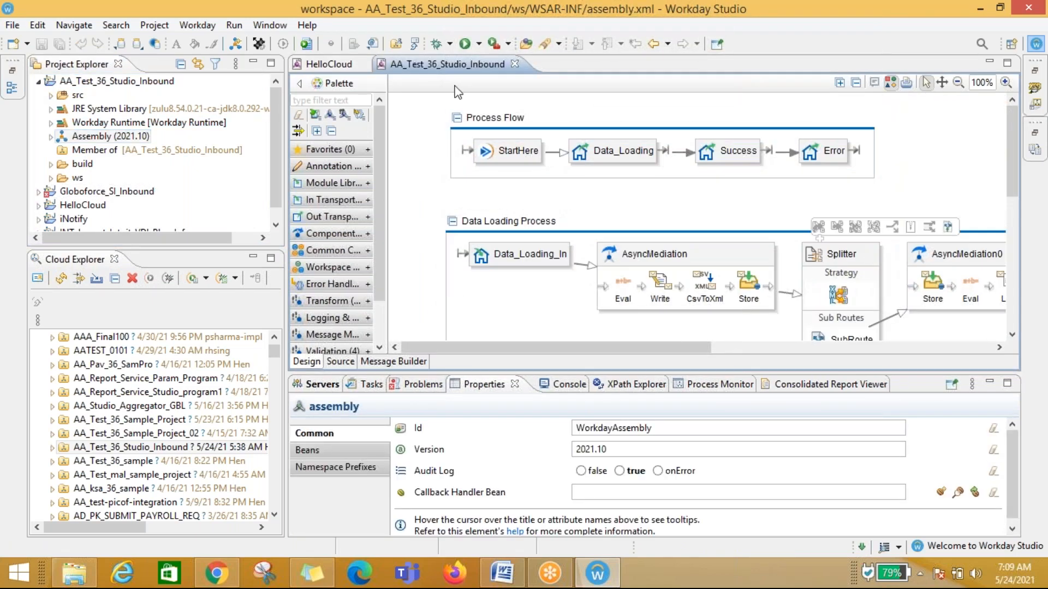
pyautogui.click(515, 64)
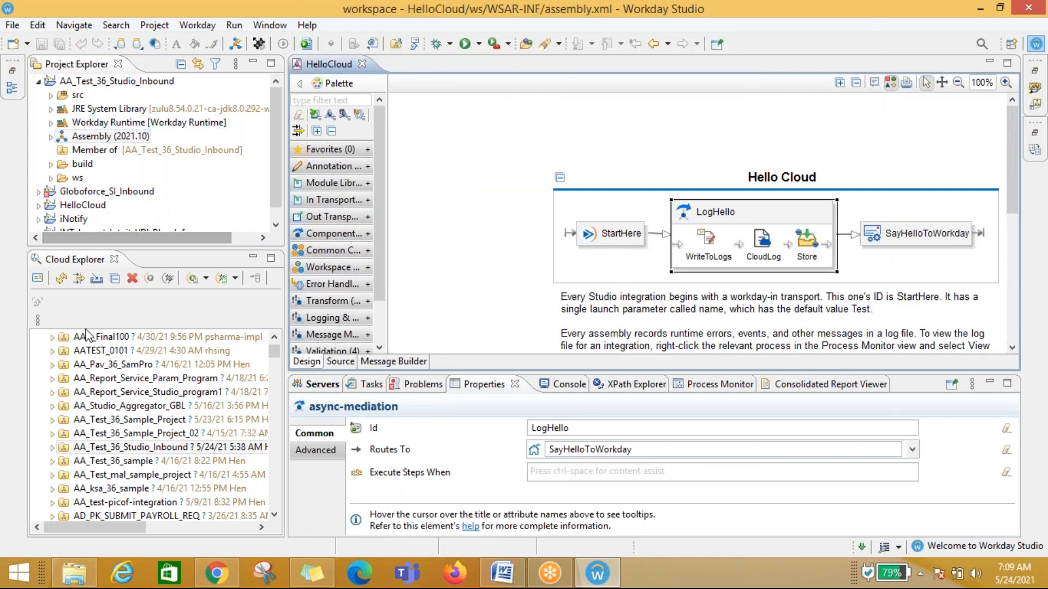
pyautogui.scroll(-10, 108, 447)
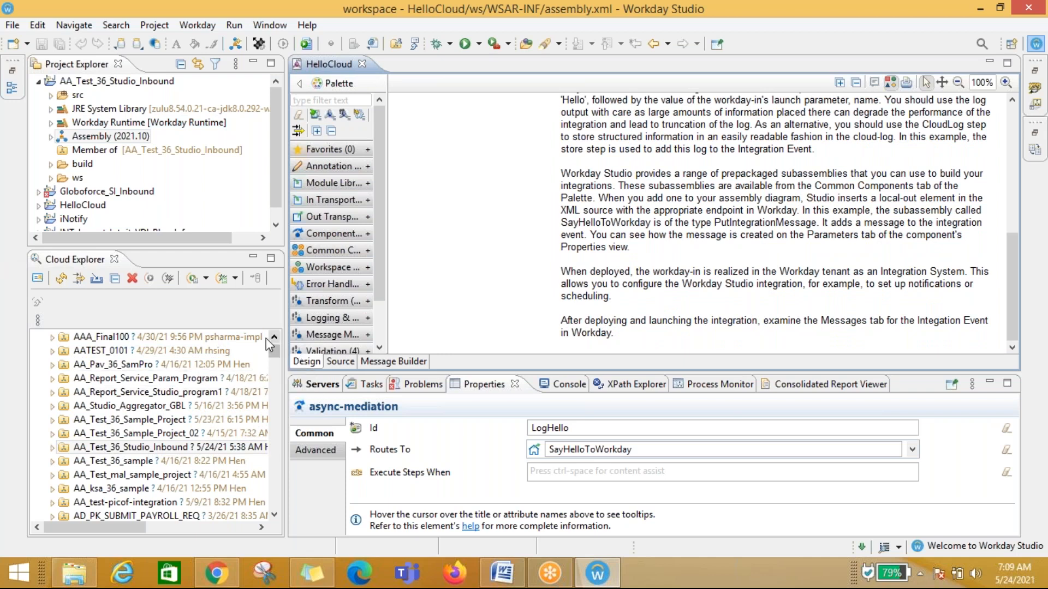
pyautogui.moveTo(272, 348); pyautogui.dragTo(271, 335)
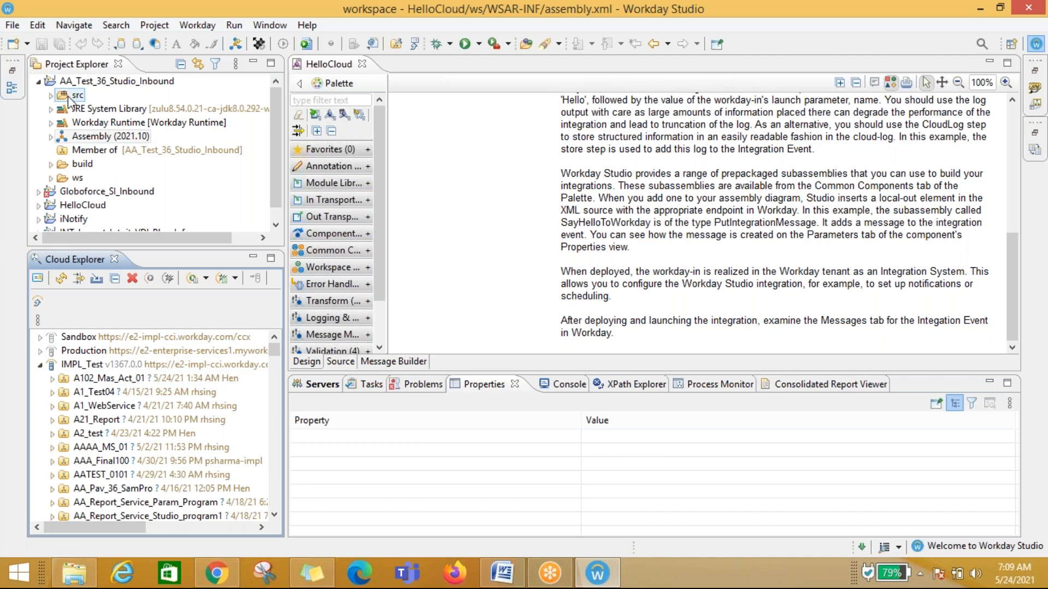
pyautogui.click(37, 84)
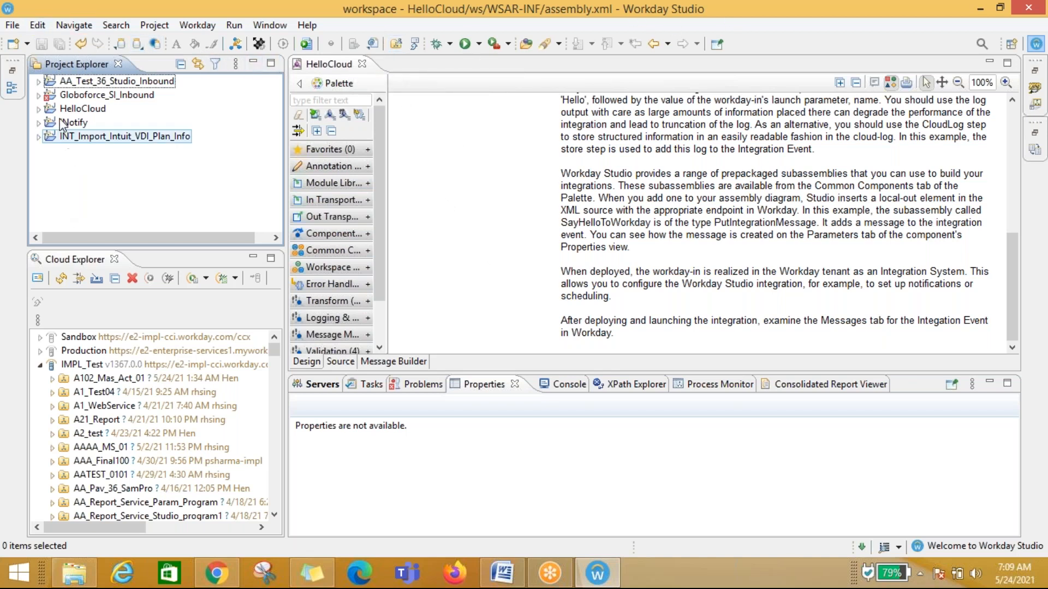
# Step: Set the HelloCloud StartHere transport's Integration System Name to Integration System Hello FirstInt and save the assembly
pyautogui.click(39, 110)
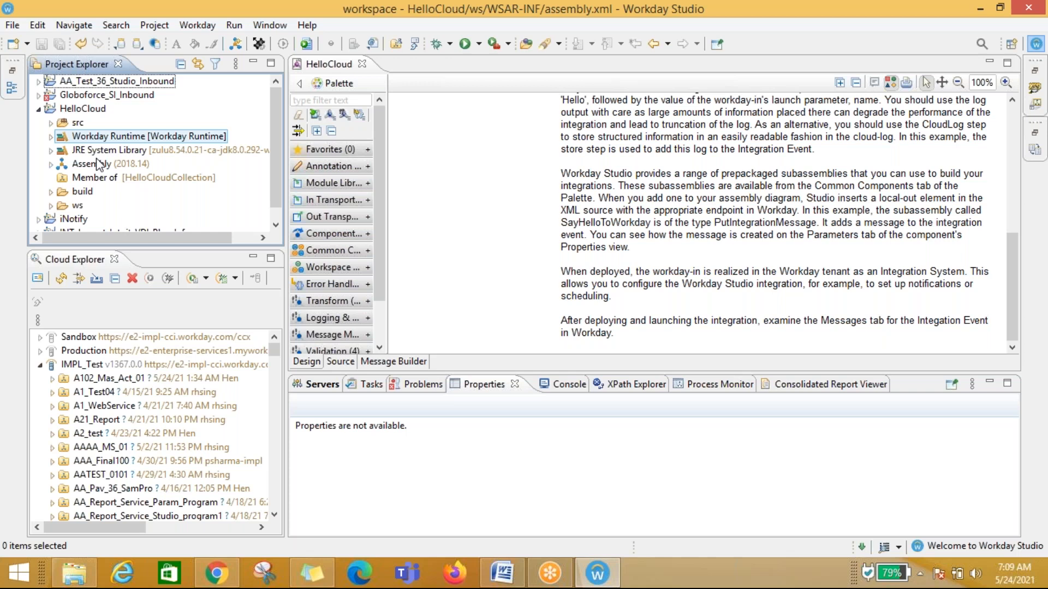
pyautogui.click(97, 165)
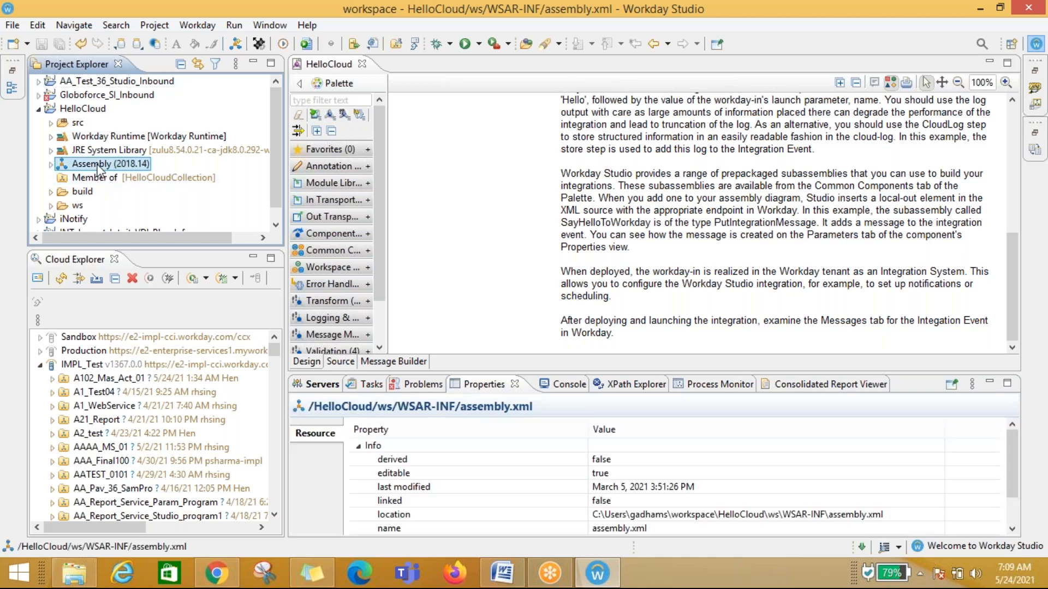
pyautogui.click(505, 323)
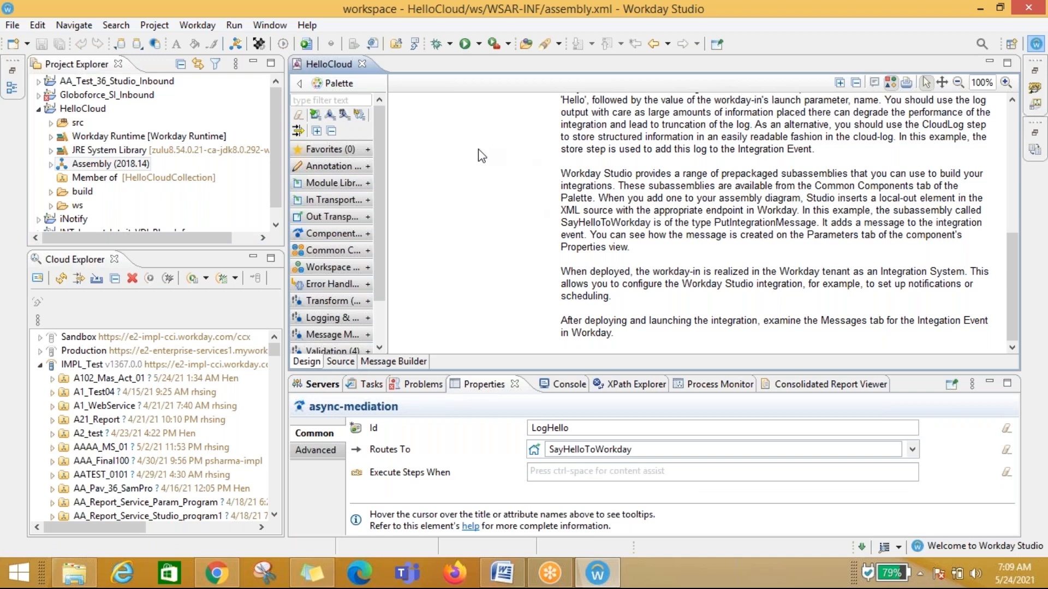
pyautogui.click(489, 174)
pyautogui.scroll(5, 494, 204)
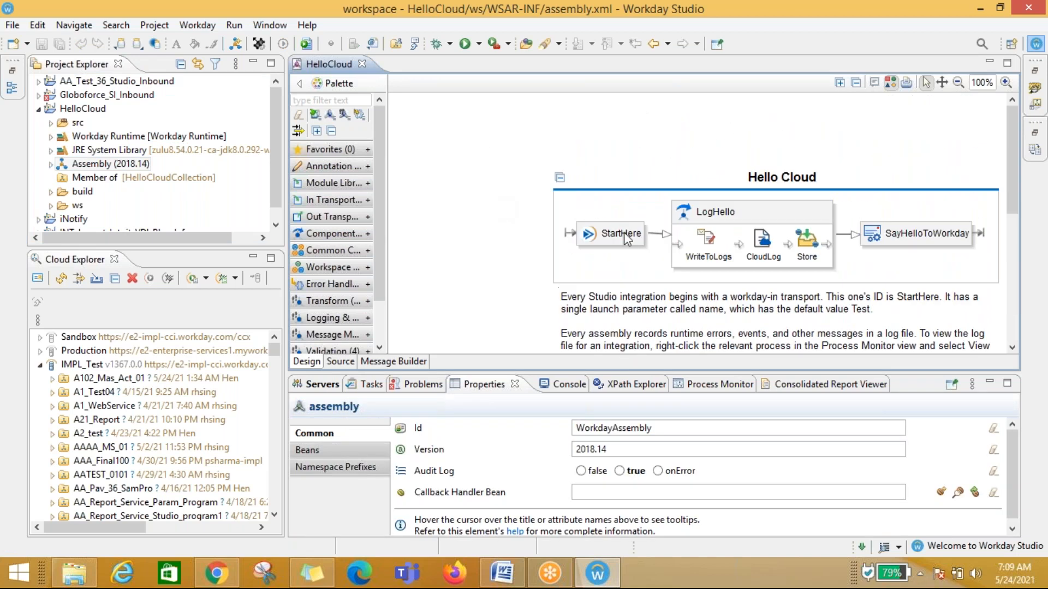
pyautogui.click(624, 231)
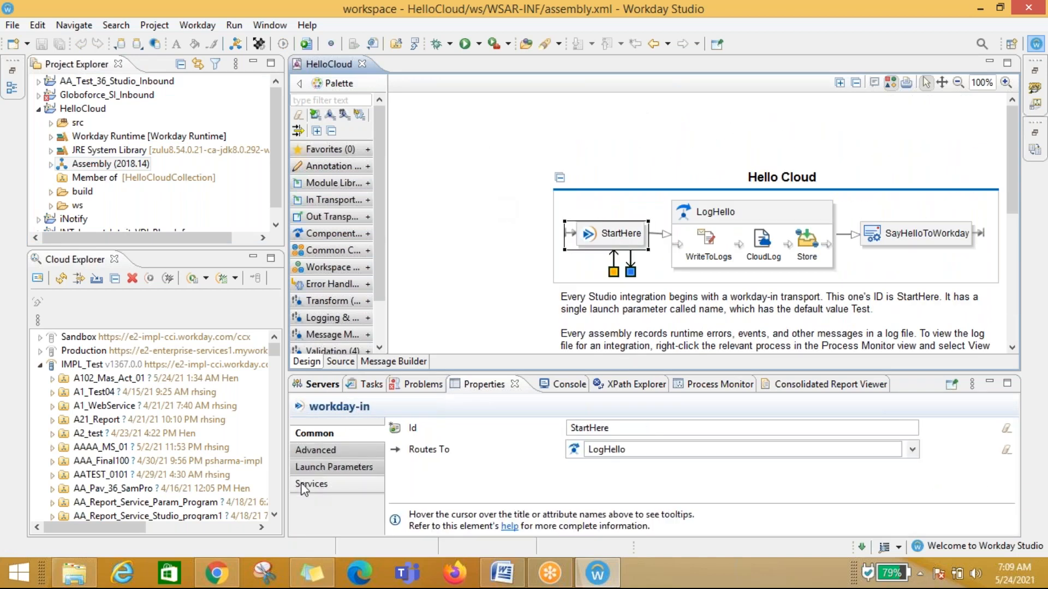
pyautogui.click(336, 450)
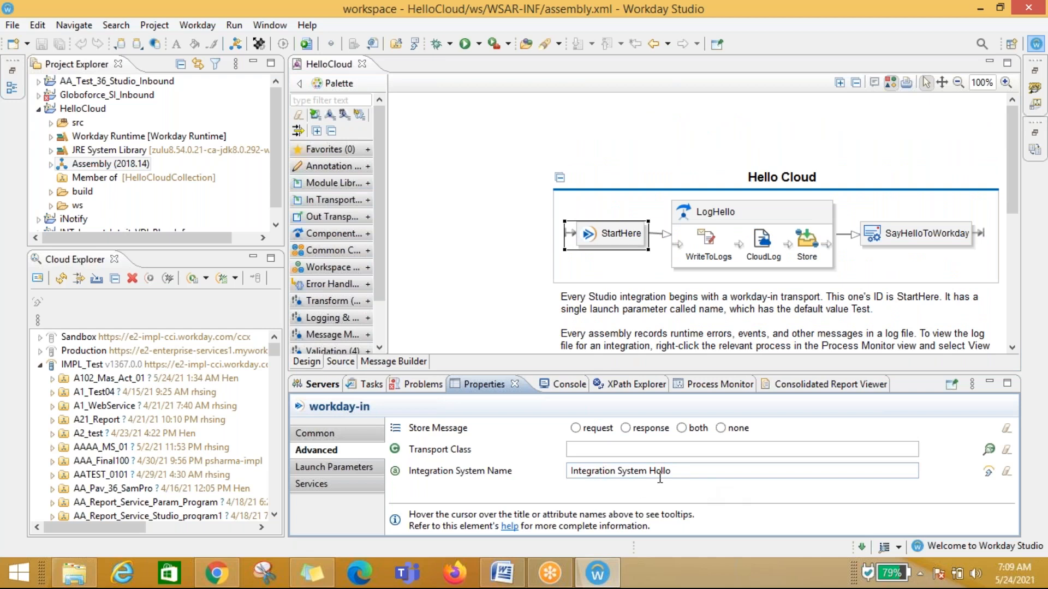
pyautogui.click(709, 471)
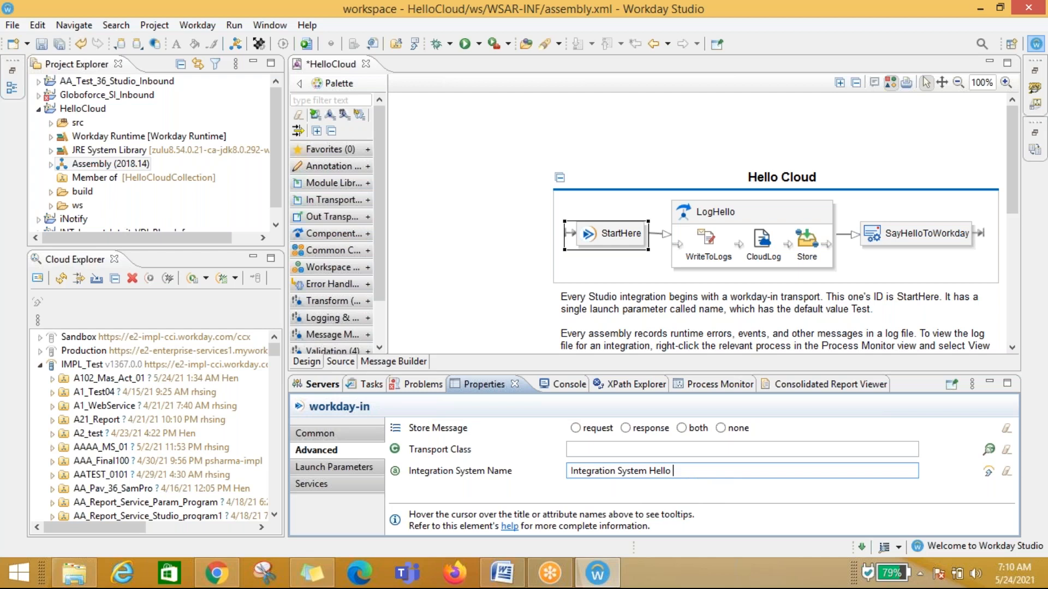
pyautogui.write('TestNe')
pyautogui.click(689, 473)
pyautogui.press('BackSpace')
pyautogui.press('BackSpace')
pyautogui.press('BackSpace')
pyautogui.press('BackSpace')
pyautogui.press('BackSpace')
pyautogui.write('FirstInt')
pyautogui.moveTo(700, 473); pyautogui.dragTo(674, 473)
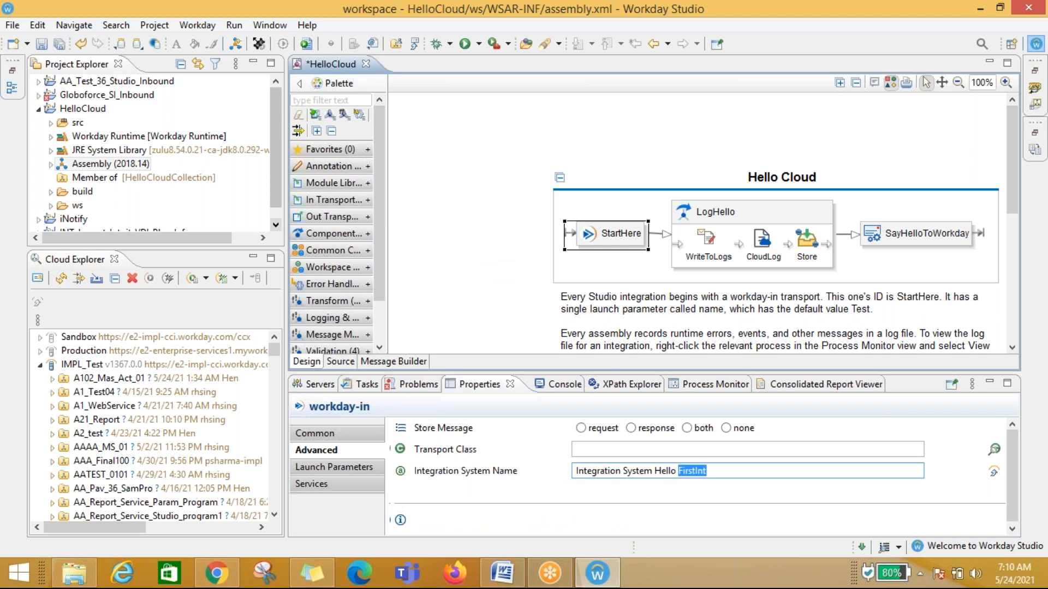
pyautogui.click(526, 263)
pyautogui.hotkey('ctrl', 's')
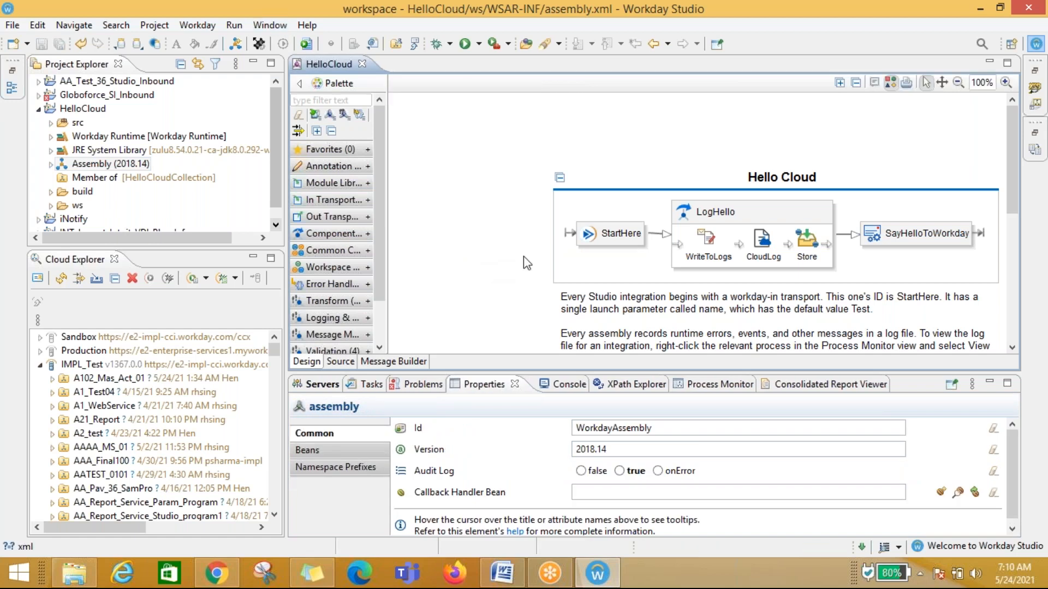
pyautogui.click(669, 429)
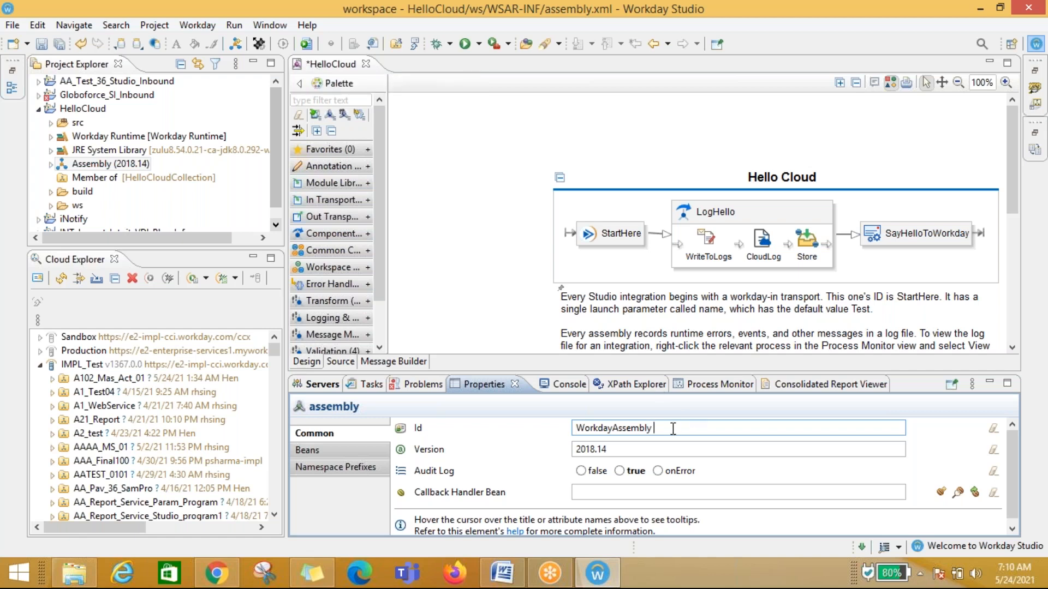
pyautogui.click(420, 253)
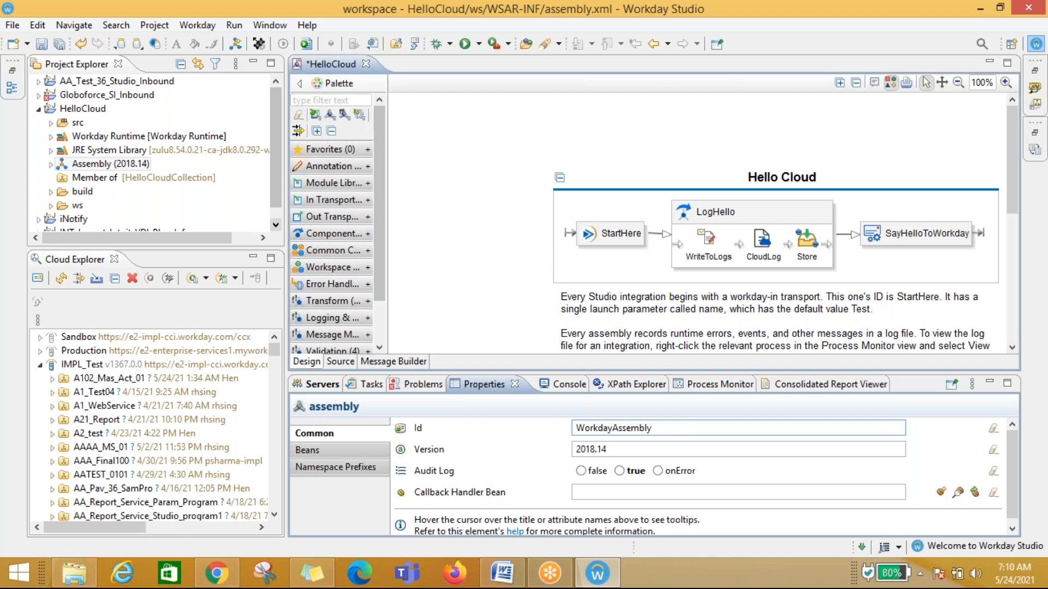
pyautogui.hotkey('ctrl', 's')
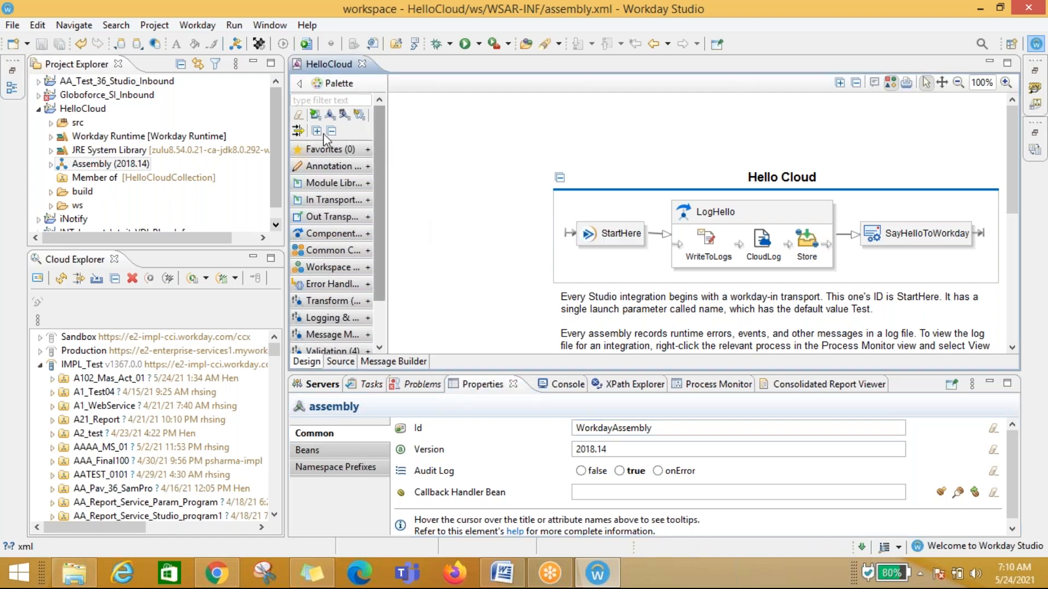
# Step: Rename the HelloCloud project to HelloCloudFirstInt
pyautogui.click(37, 109)
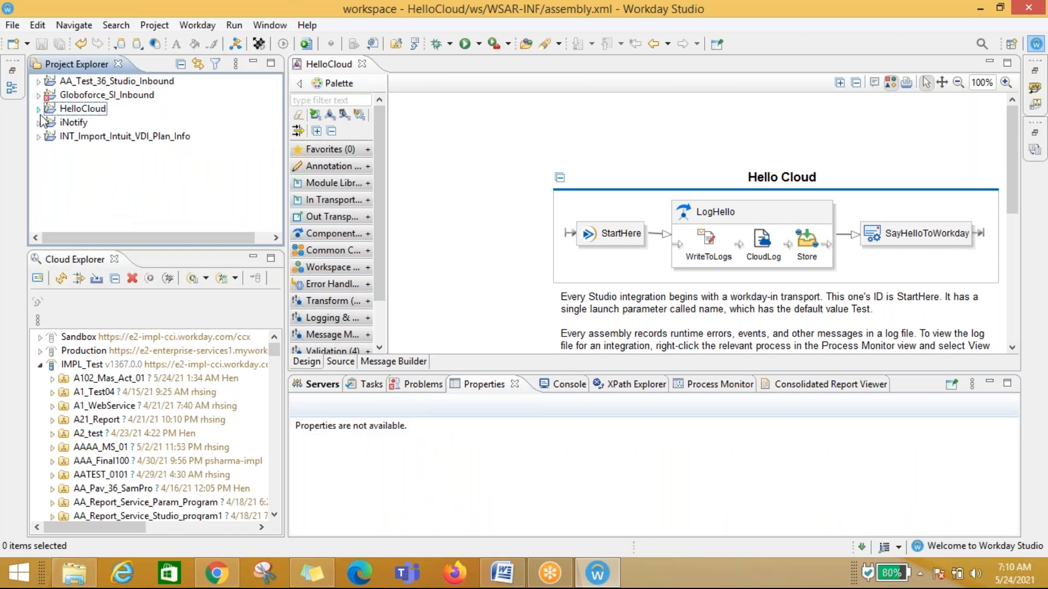
pyautogui.click(36, 109)
pyautogui.click(603, 238)
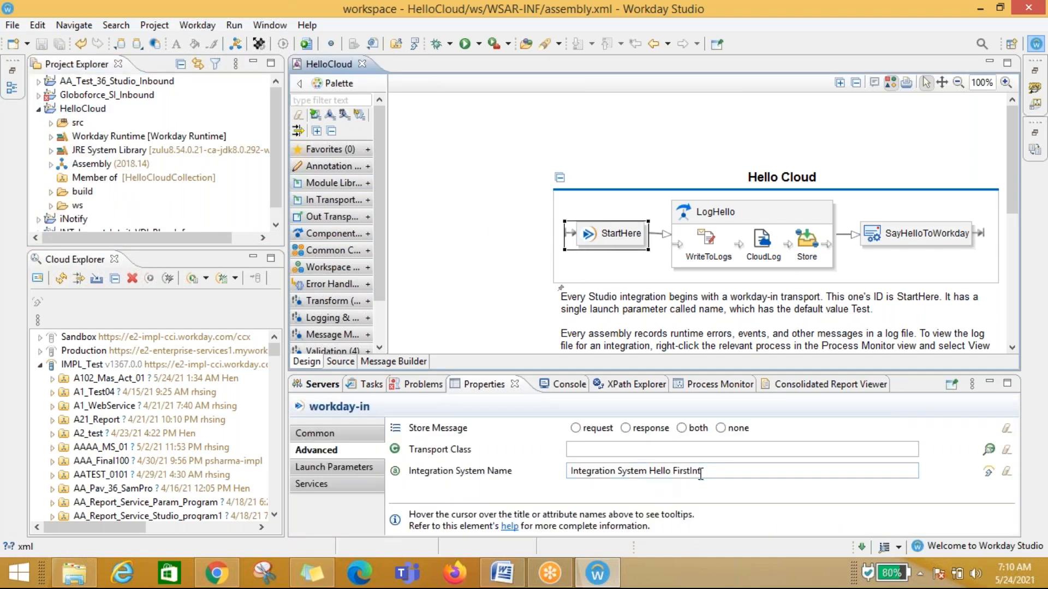
pyautogui.click(38, 109)
pyautogui.click(86, 112)
pyautogui.rightClick(88, 113)
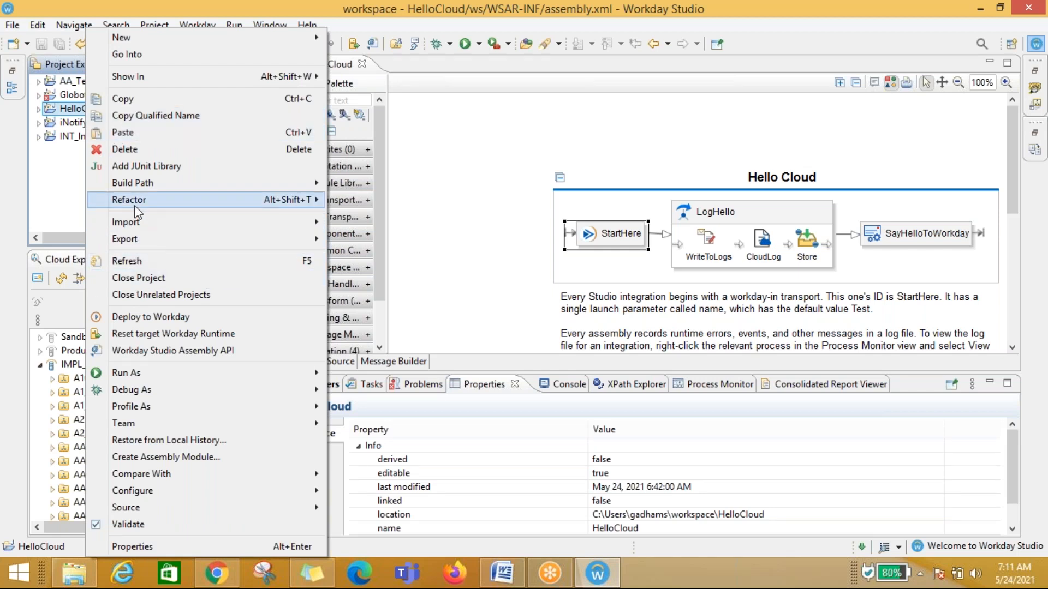
pyautogui.moveTo(143, 205)
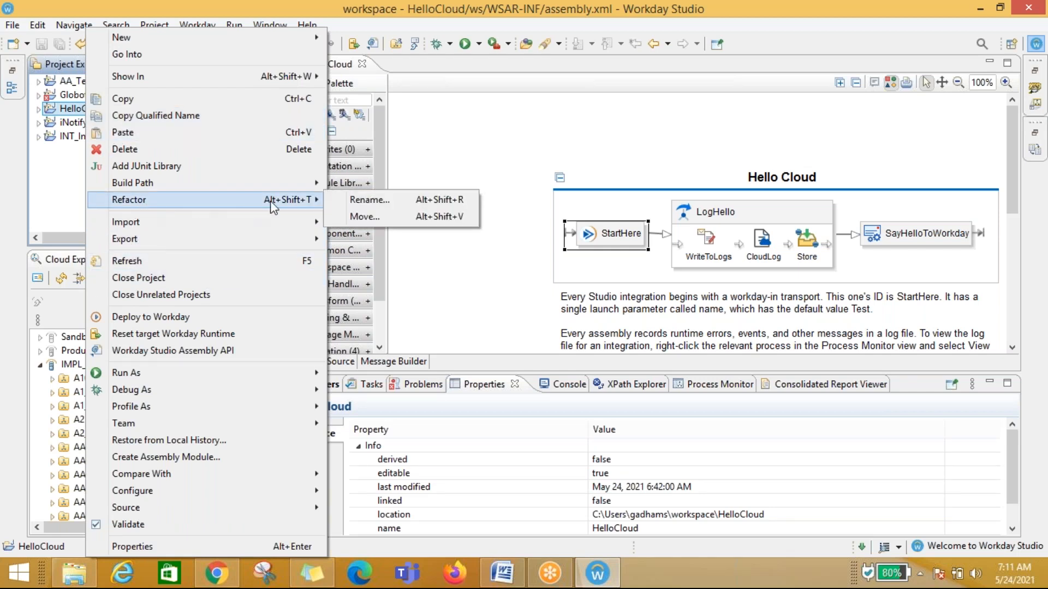
pyautogui.click(368, 200)
pyautogui.click(476, 227)
pyautogui.write('FirstInt')
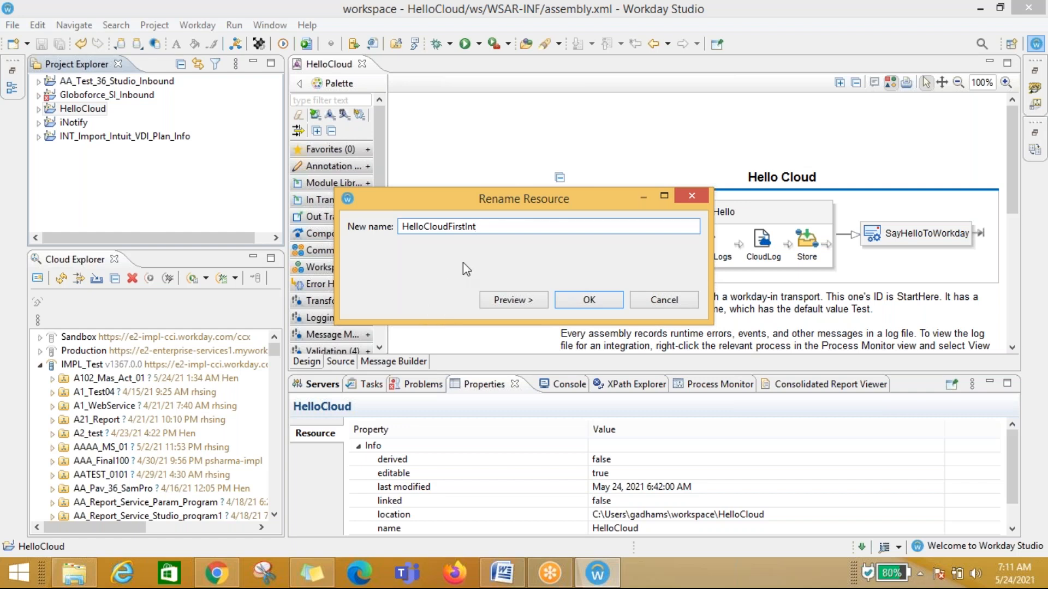
pyautogui.click(589, 302)
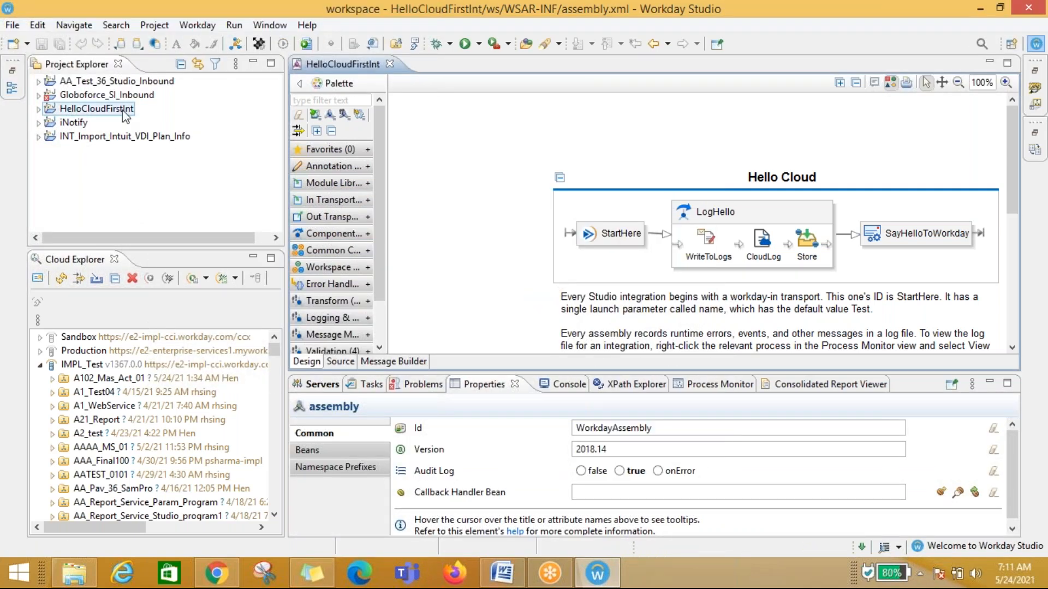
# Step: Expand the HelloCloudFirstInt project to check which collection it belongs to, then collapse it
pyautogui.click(38, 109)
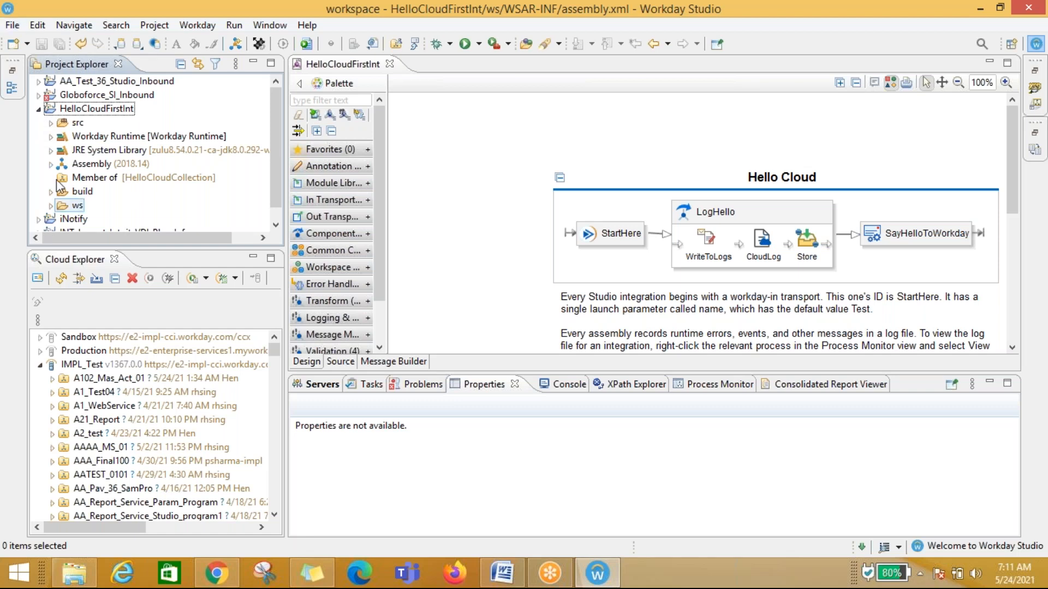
pyautogui.click(38, 110)
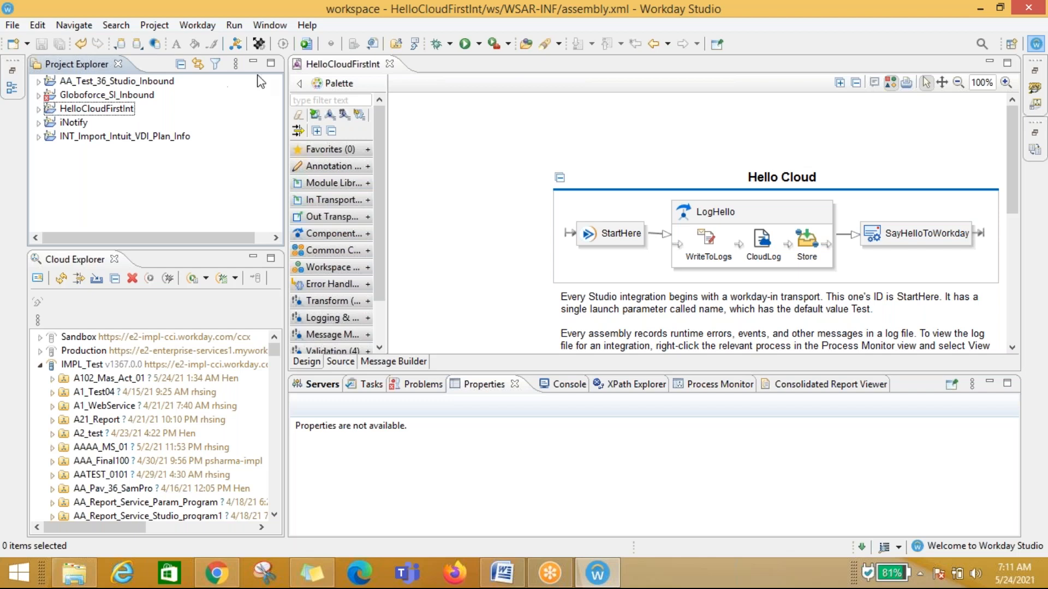
# Step: Create a new workspace collection named HelloCloudColletionFirstInt in the collections manager
pyautogui.click(270, 25)
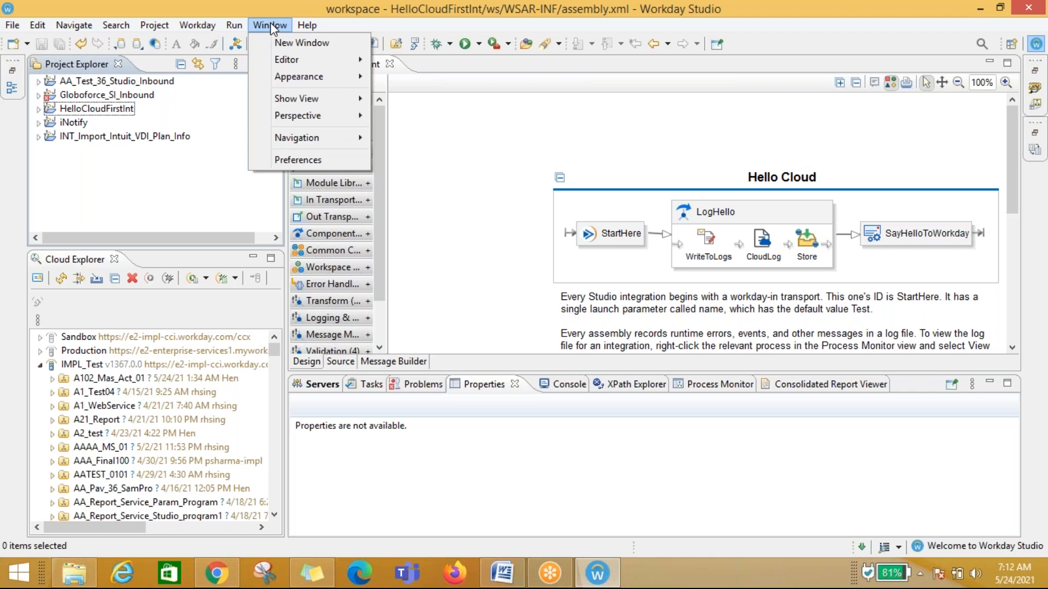
pyautogui.moveTo(236, 29)
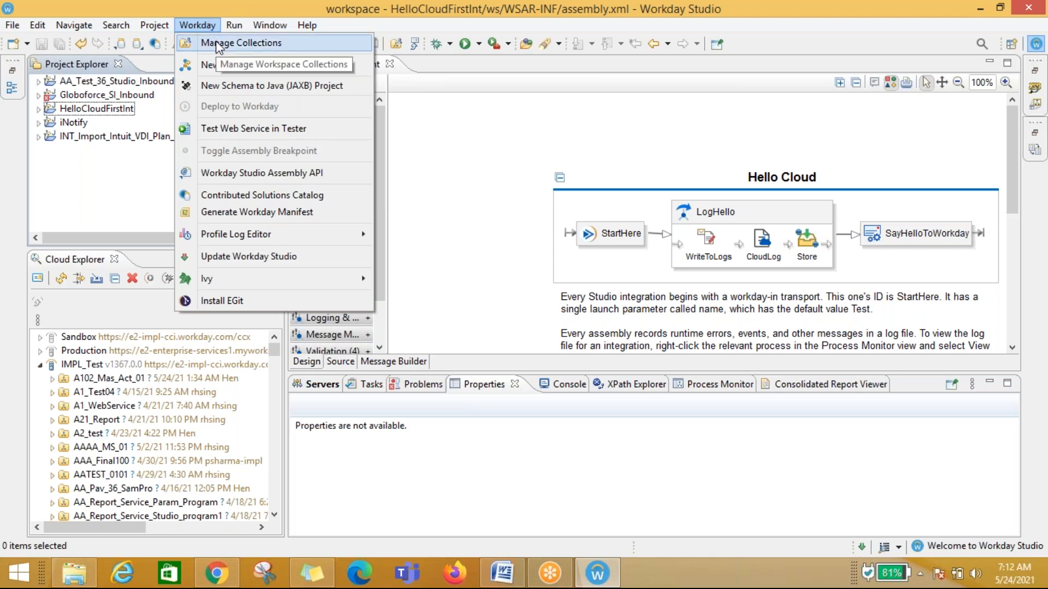
pyautogui.click(218, 46)
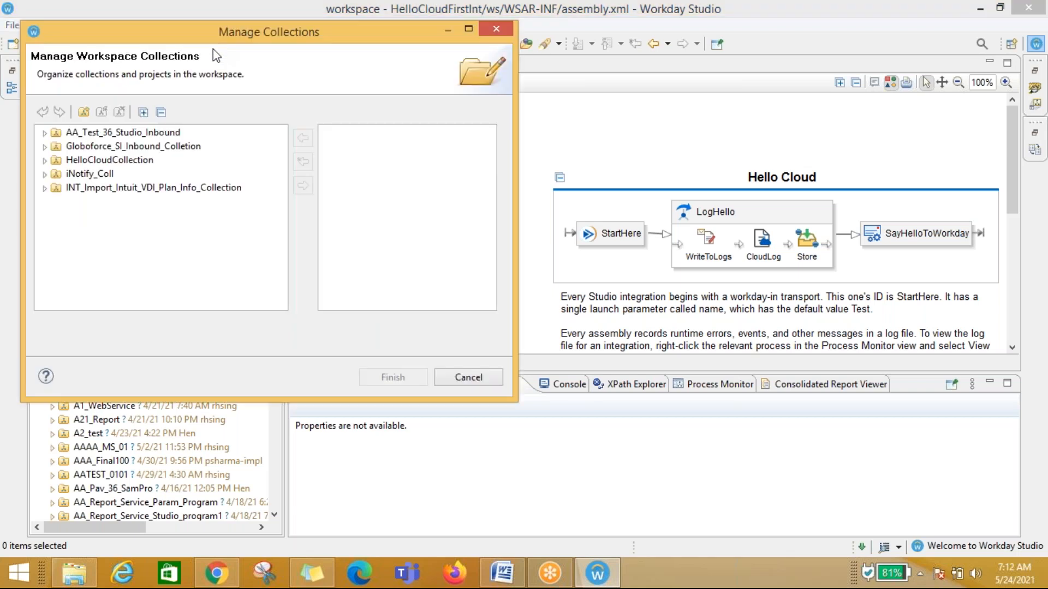
pyautogui.moveTo(115, 37); pyautogui.dragTo(244, 40)
pyautogui.click(210, 163)
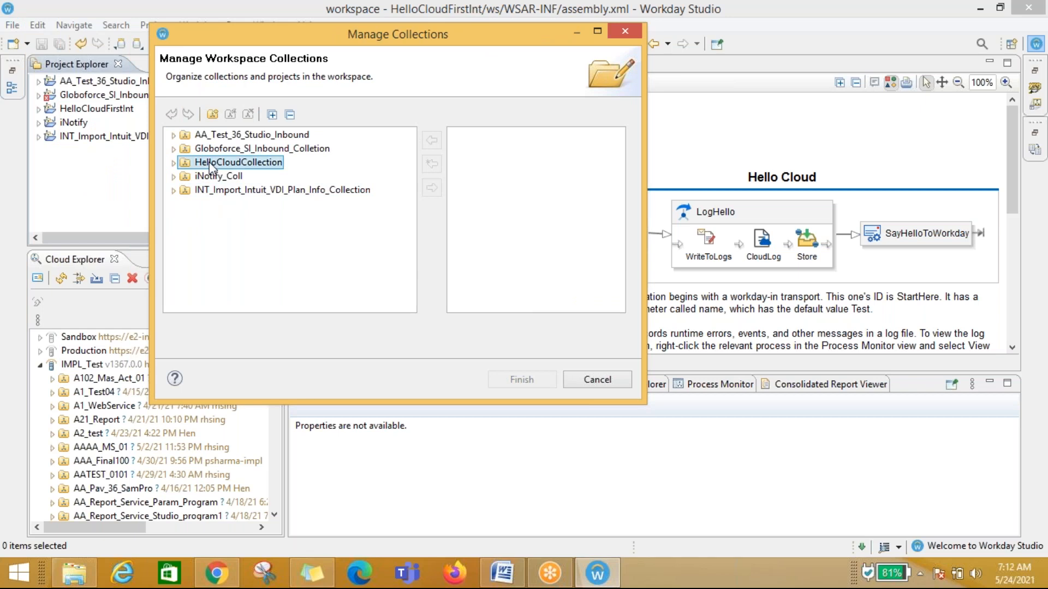
pyautogui.click(189, 164)
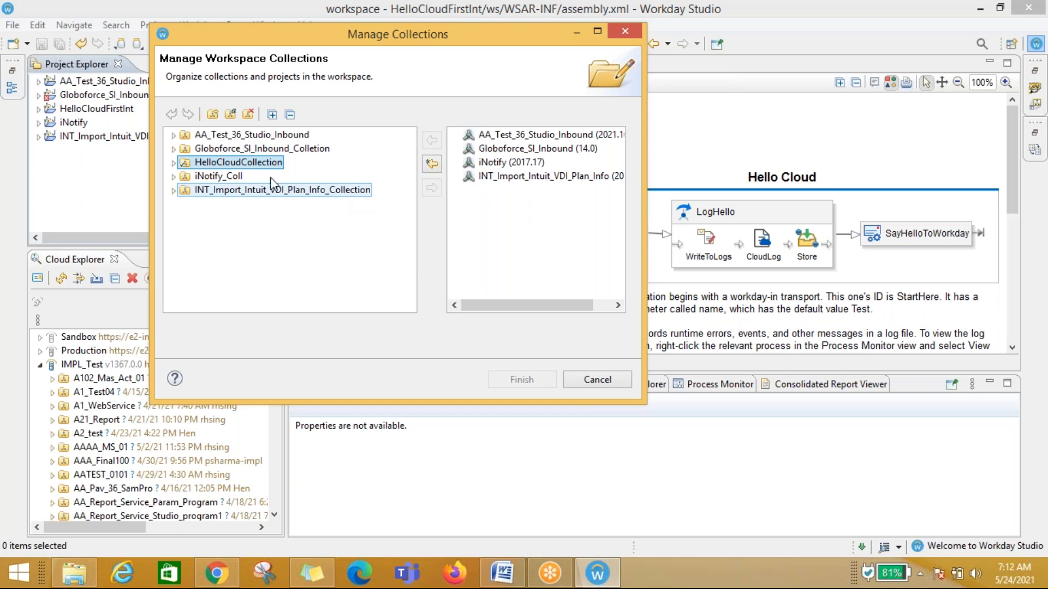
pyautogui.moveTo(237, 31); pyautogui.dragTo(326, 59)
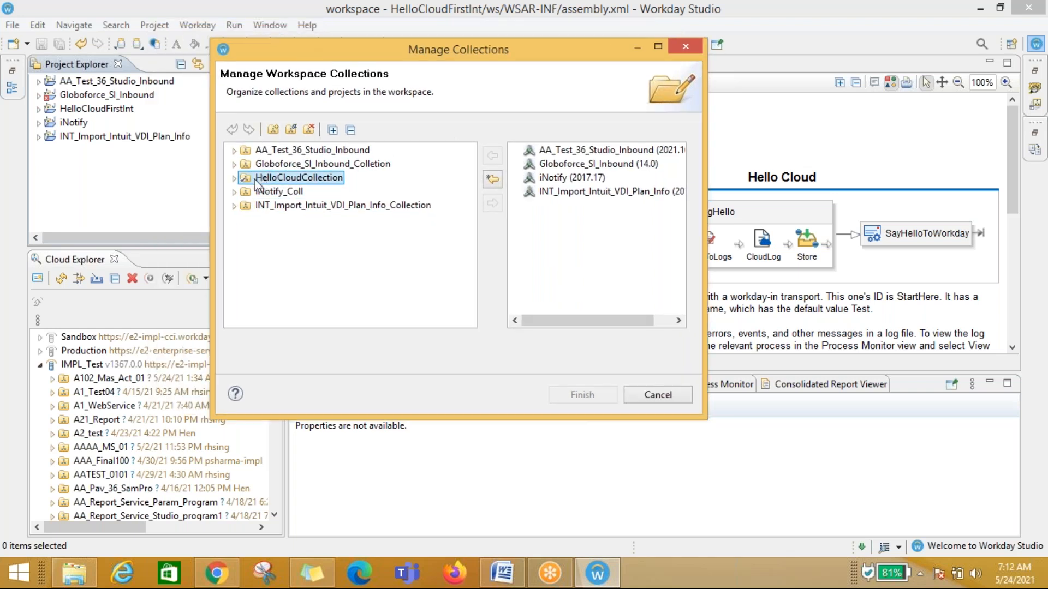
pyautogui.click(273, 129)
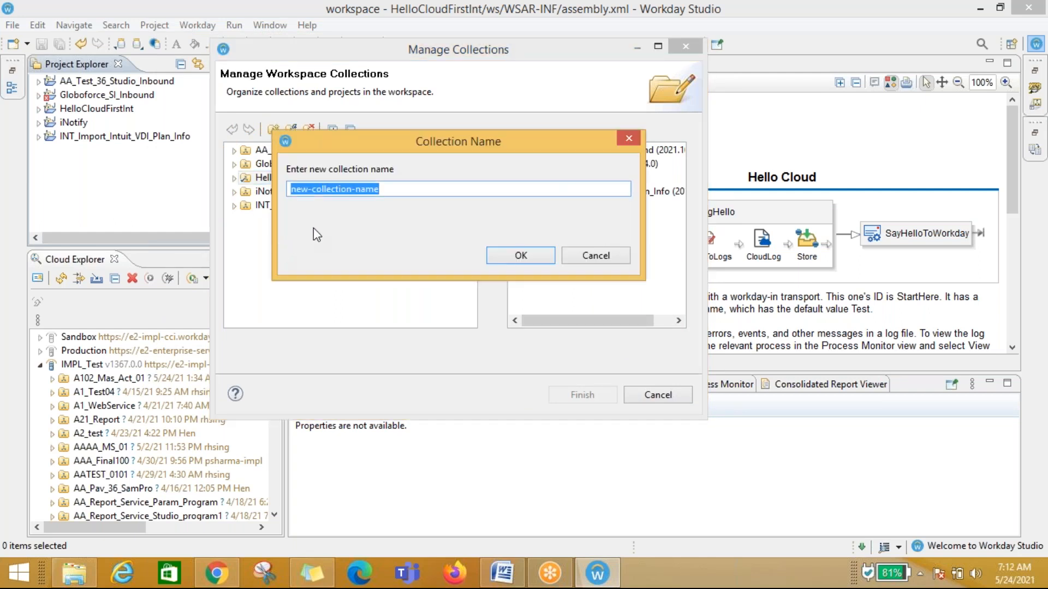
pyautogui.click(594, 258)
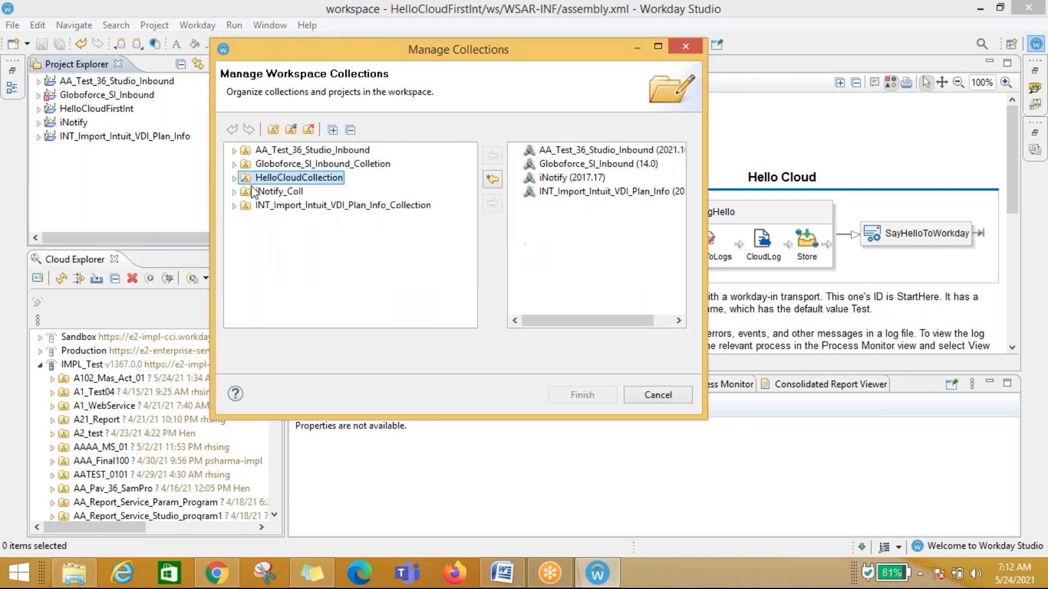
pyautogui.rightClick(289, 175)
pyautogui.click(272, 247)
pyautogui.click(267, 195)
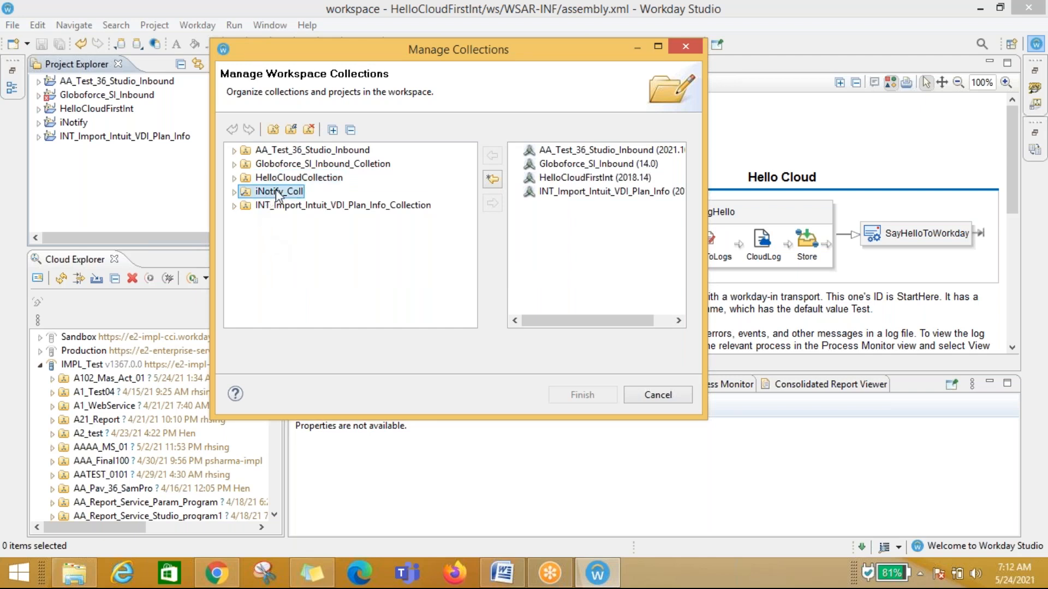
pyautogui.click(270, 177)
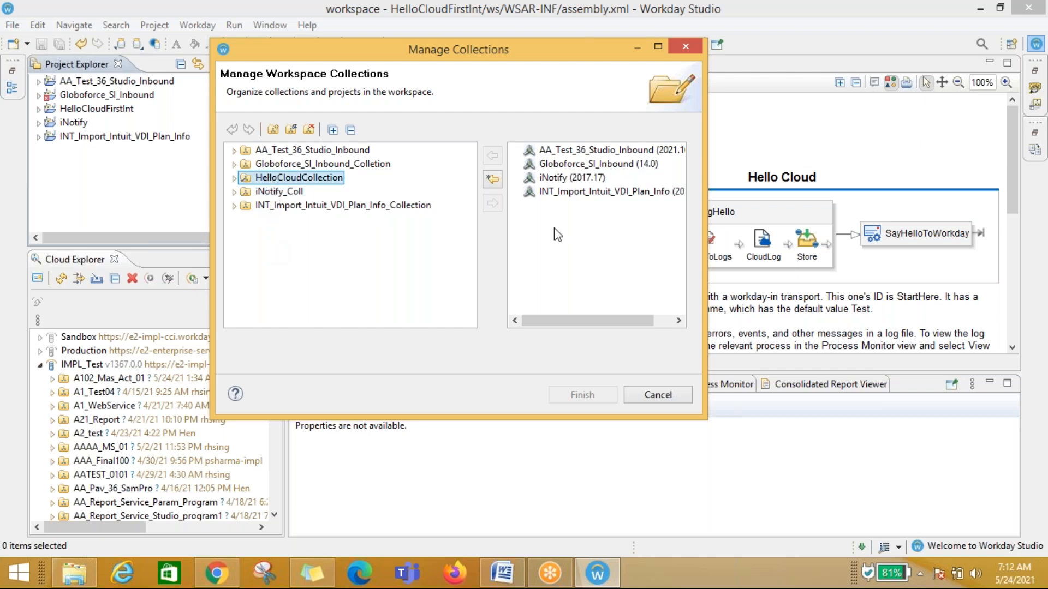
pyautogui.click(273, 130)
pyautogui.moveTo(316, 148); pyautogui.dragTo(486, 235)
pyautogui.click(576, 275)
pyautogui.moveTo(576, 276); pyautogui.dragTo(352, 271)
pyautogui.write('FirstInt')
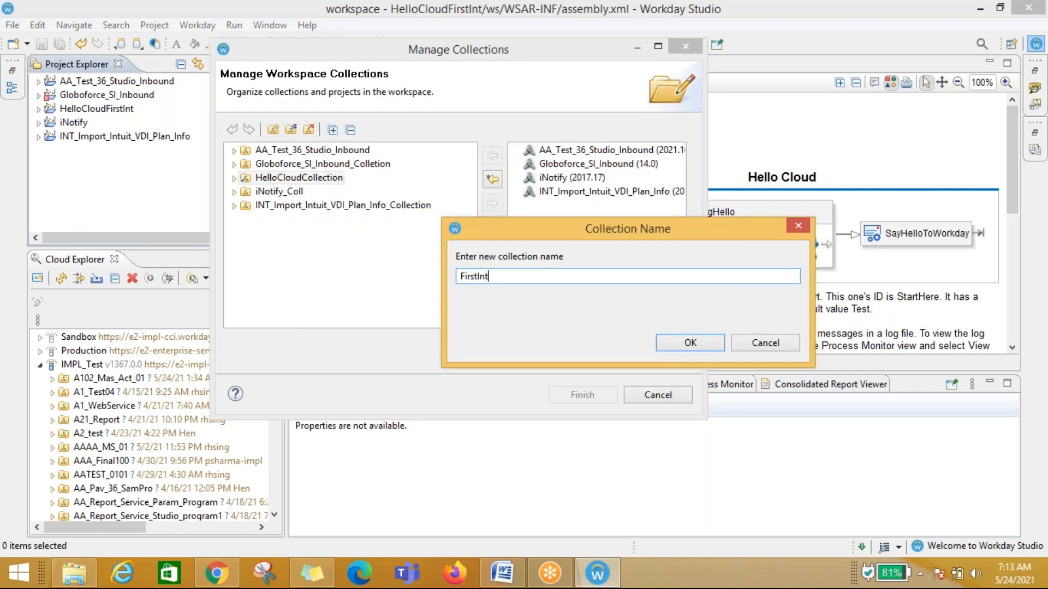
pyautogui.write('HelloCloudColletion')
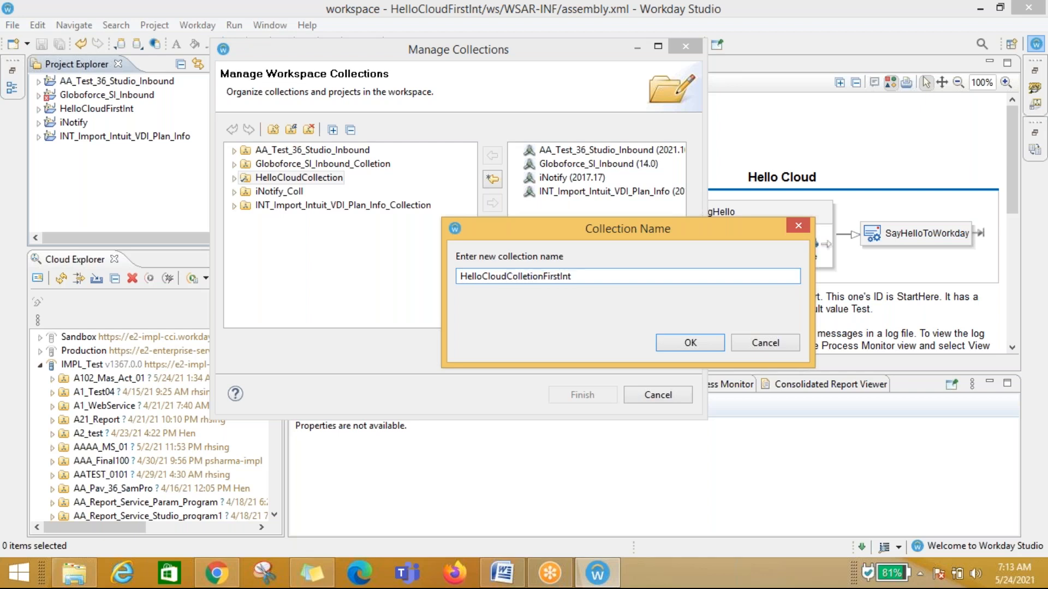
pyautogui.click(672, 342)
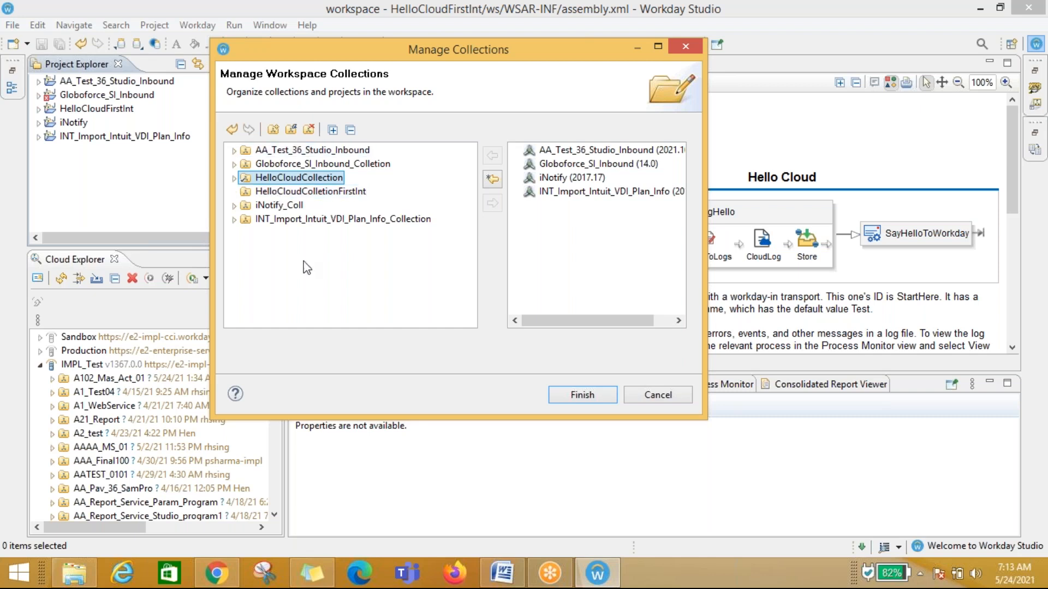
# Step: Add the HelloCloudFirstInt project to the HelloCloudColletionFirstInt collection
pyautogui.click(306, 196)
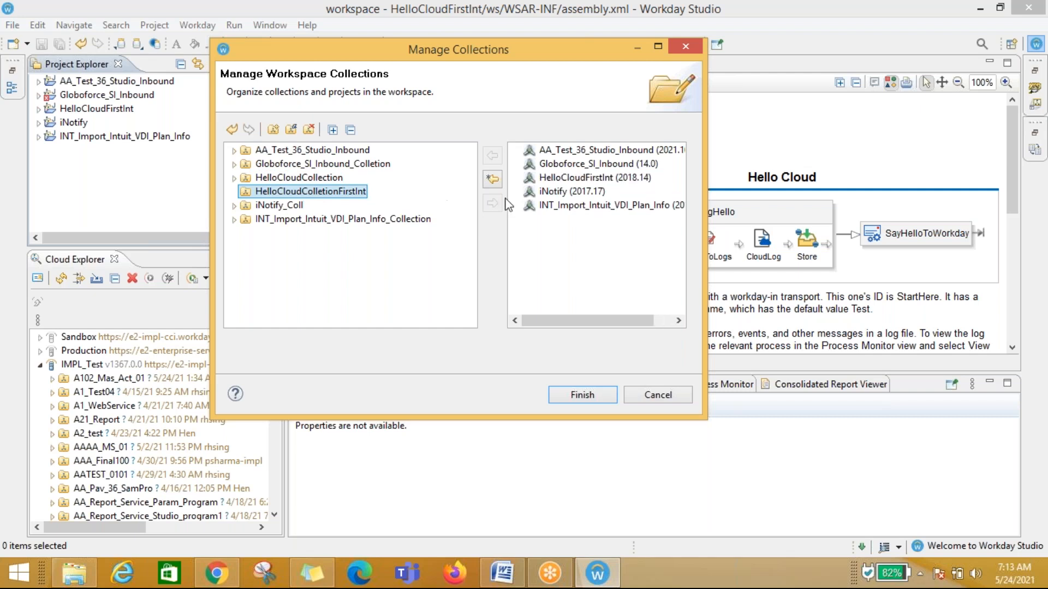
pyautogui.click(570, 180)
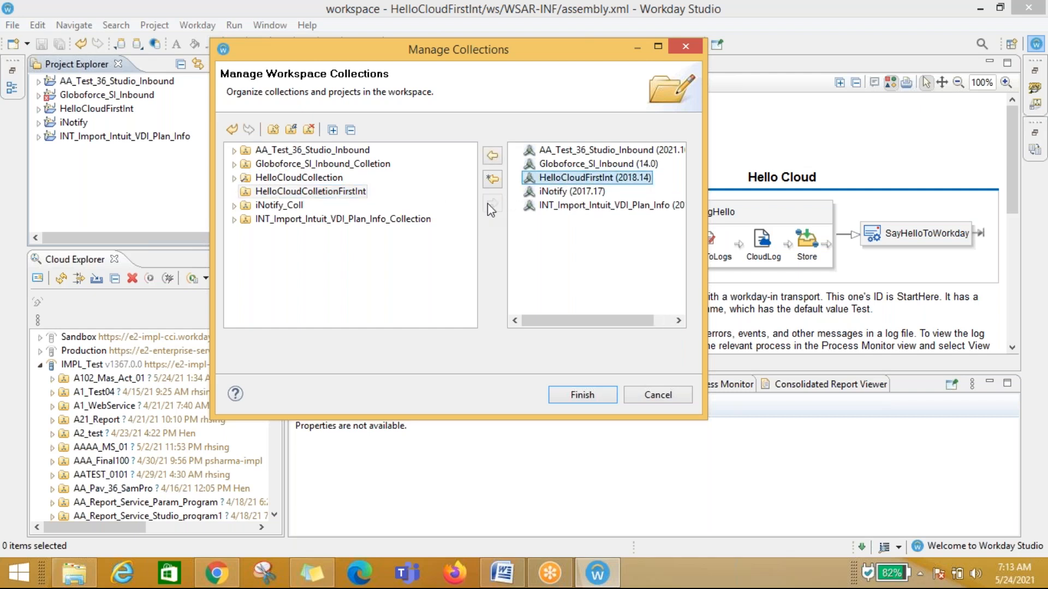
pyautogui.click(492, 157)
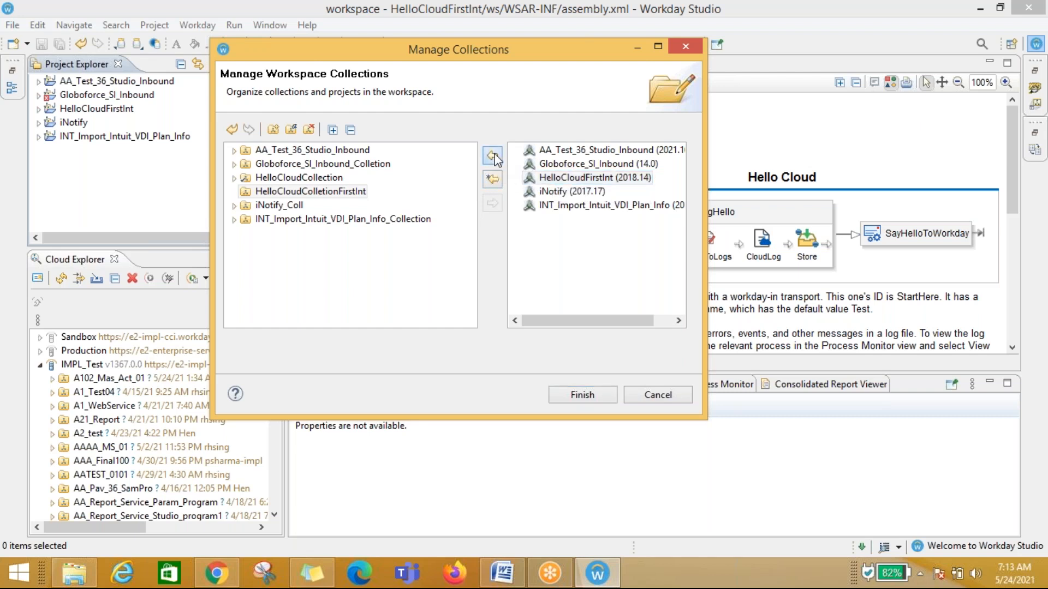
# Step: Delete the old HelloCloudCollection collection and finish managing collections
pyautogui.click(300, 177)
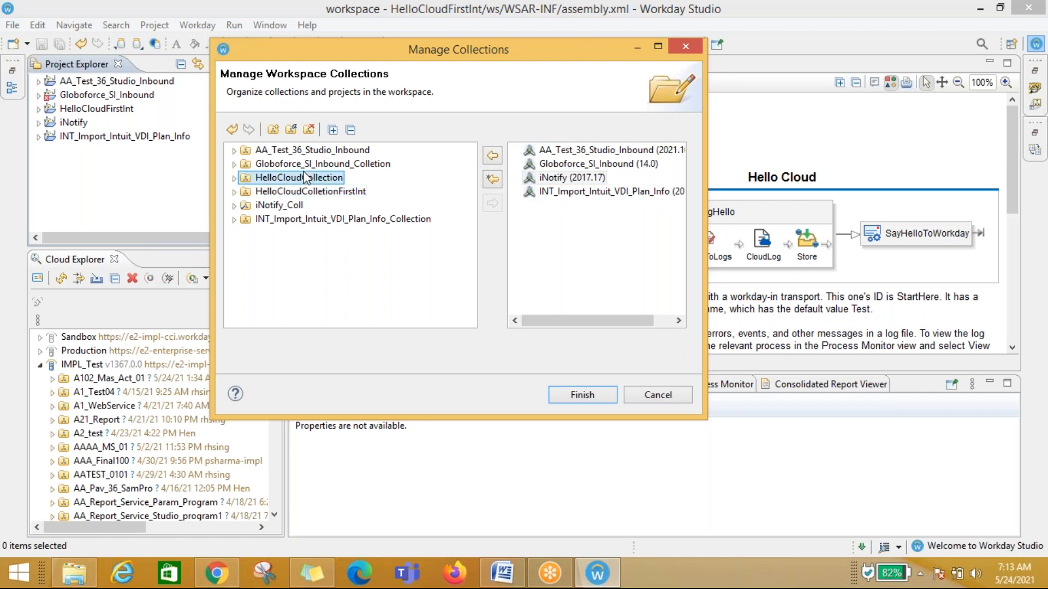
pyautogui.click(234, 192)
pyautogui.moveTo(323, 205); pyautogui.dragTo(262, 179)
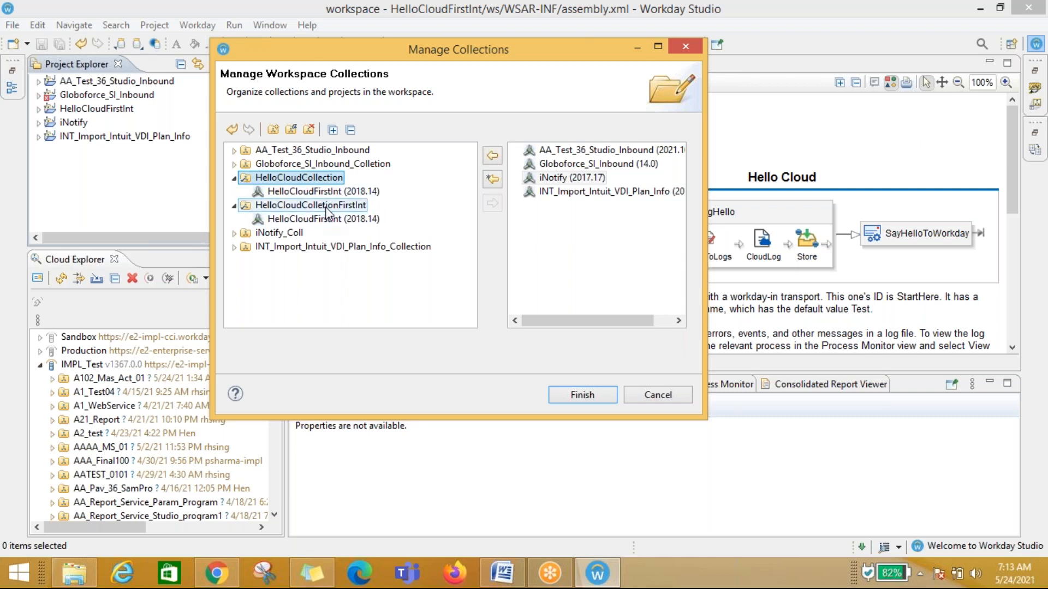
pyautogui.click(234, 178)
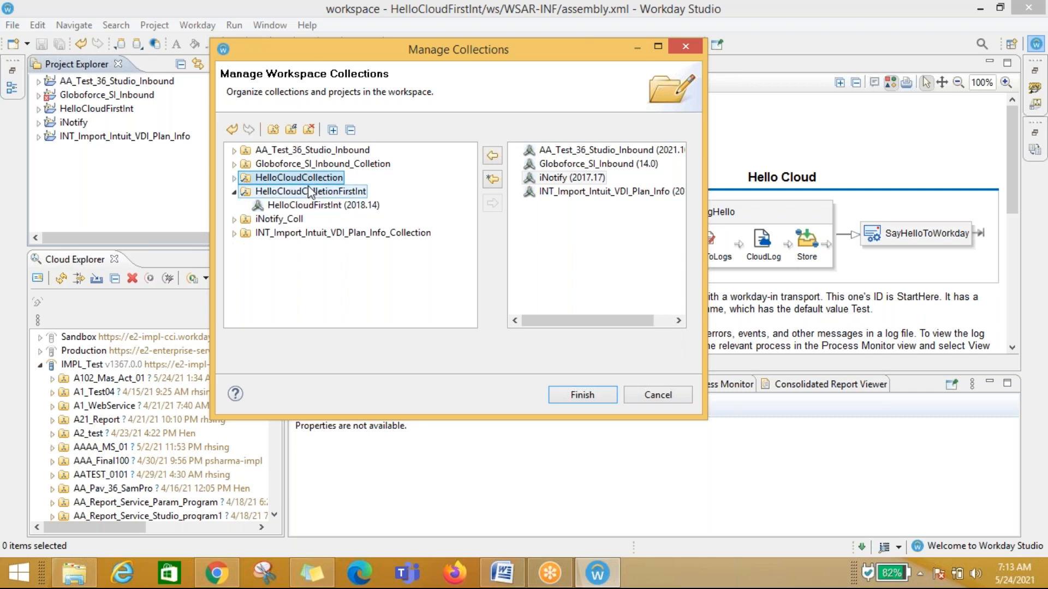
pyautogui.click(234, 179)
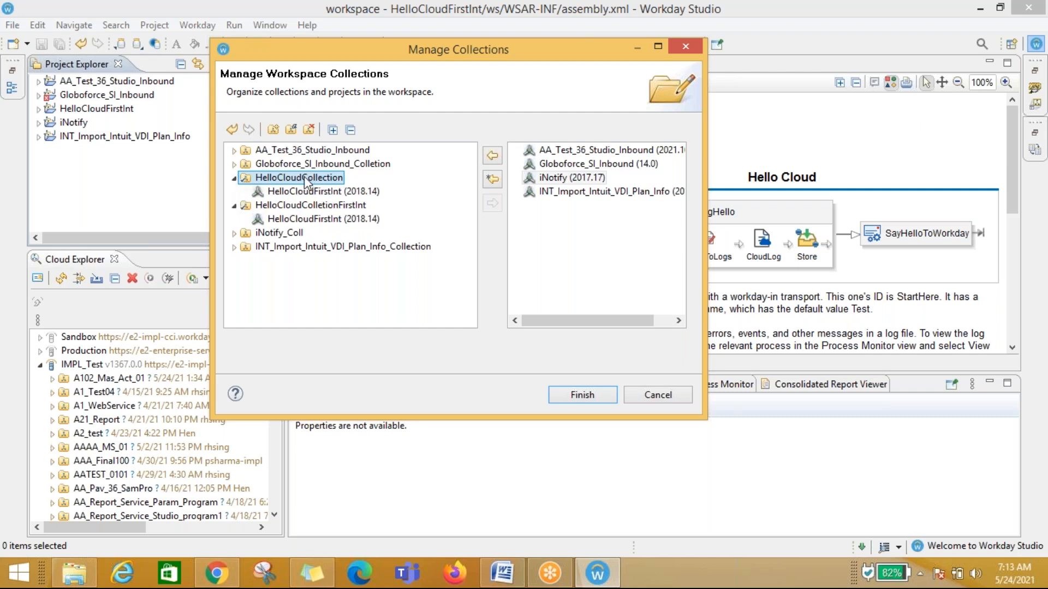
pyautogui.click(309, 131)
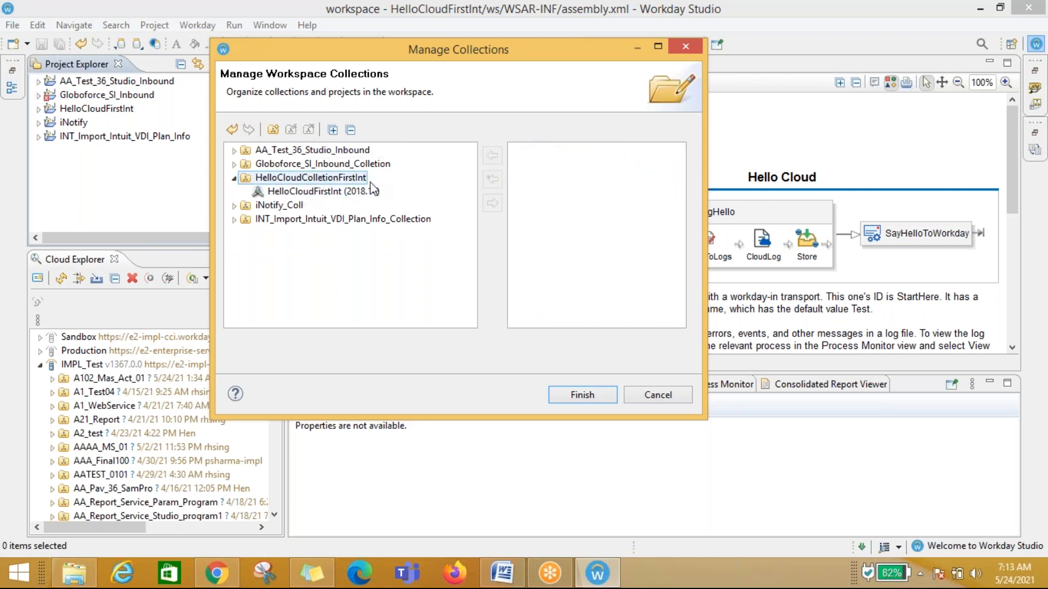
pyautogui.click(584, 392)
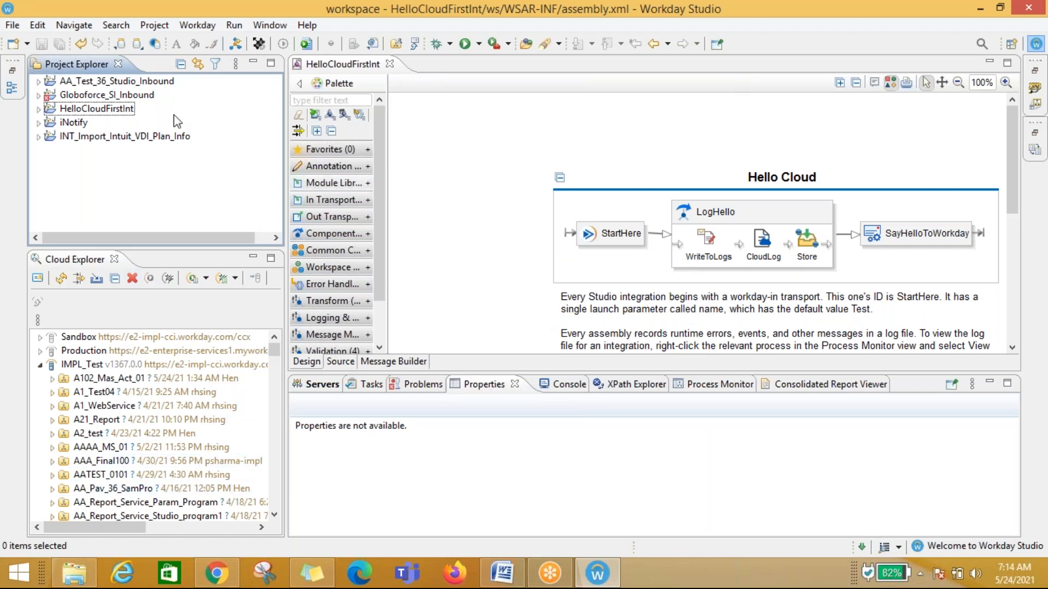
# Step: Expand the HelloCloudFirstInt project to verify its new collection membership, then collapse it
pyautogui.click(38, 109)
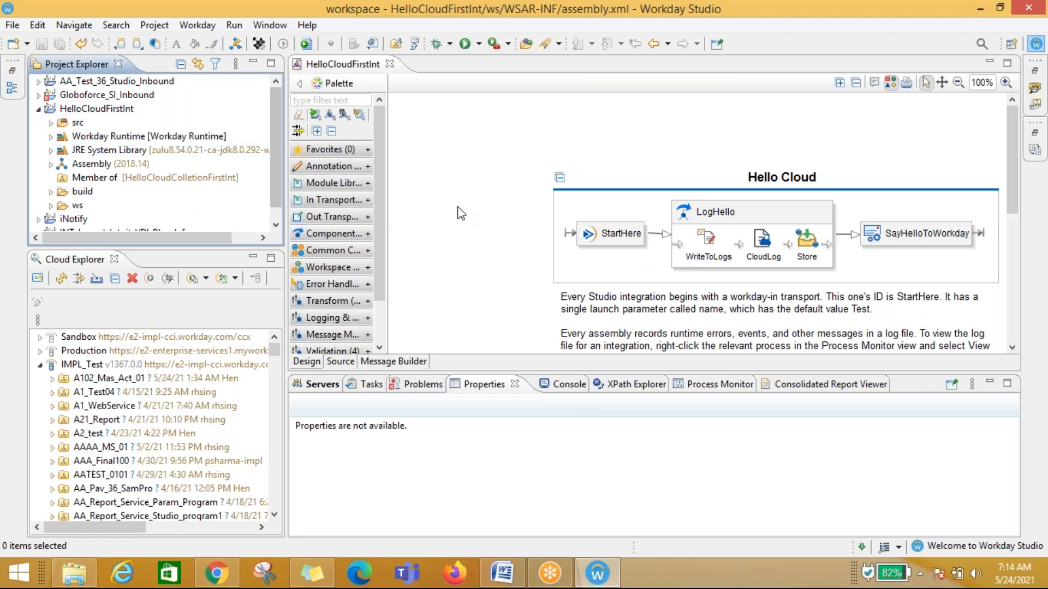
pyautogui.click(689, 293)
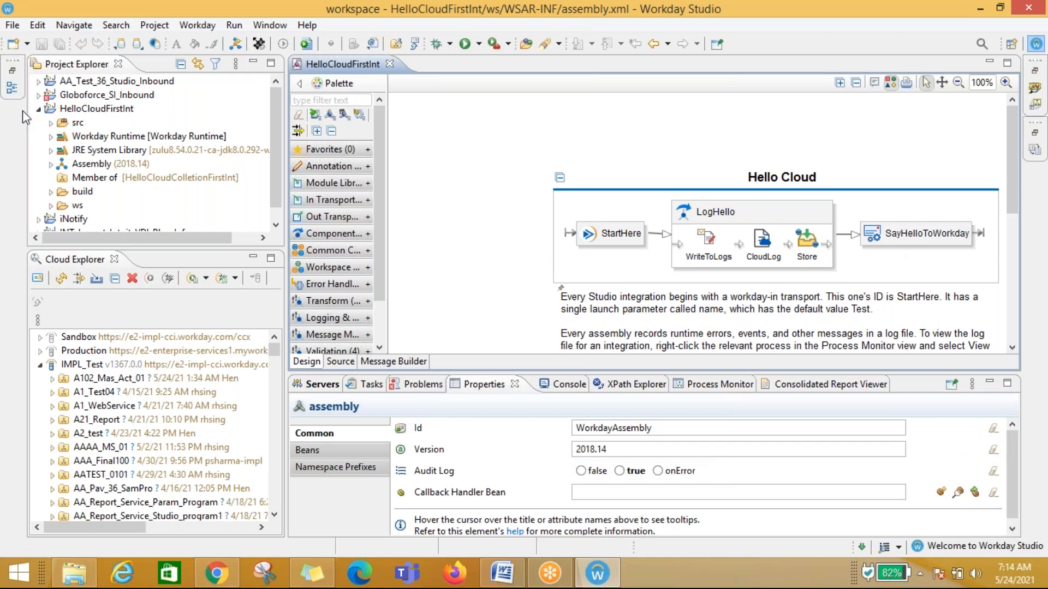
pyautogui.click(39, 110)
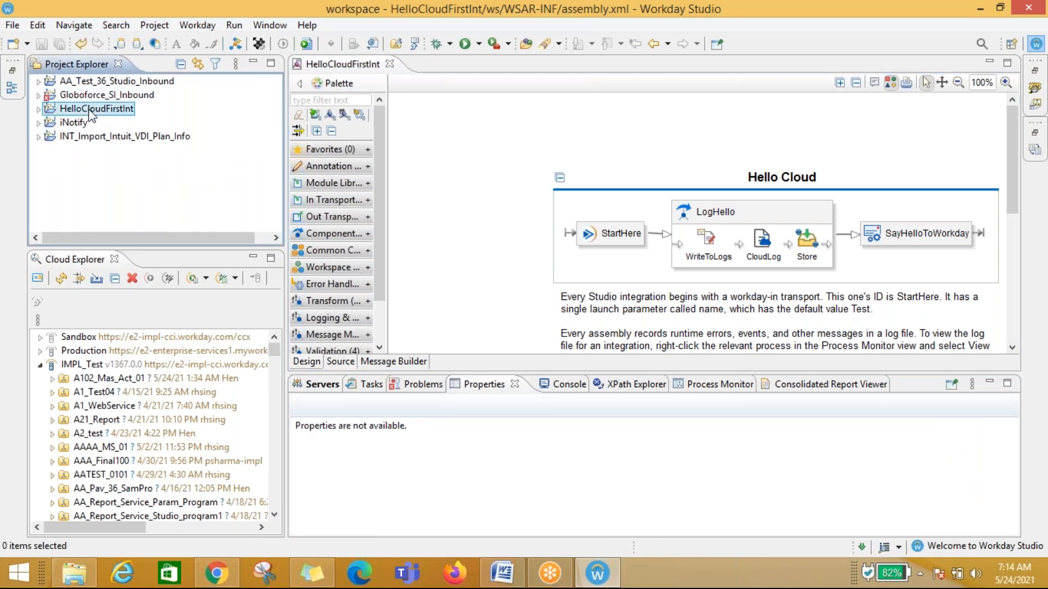
pyautogui.rightClick(89, 109)
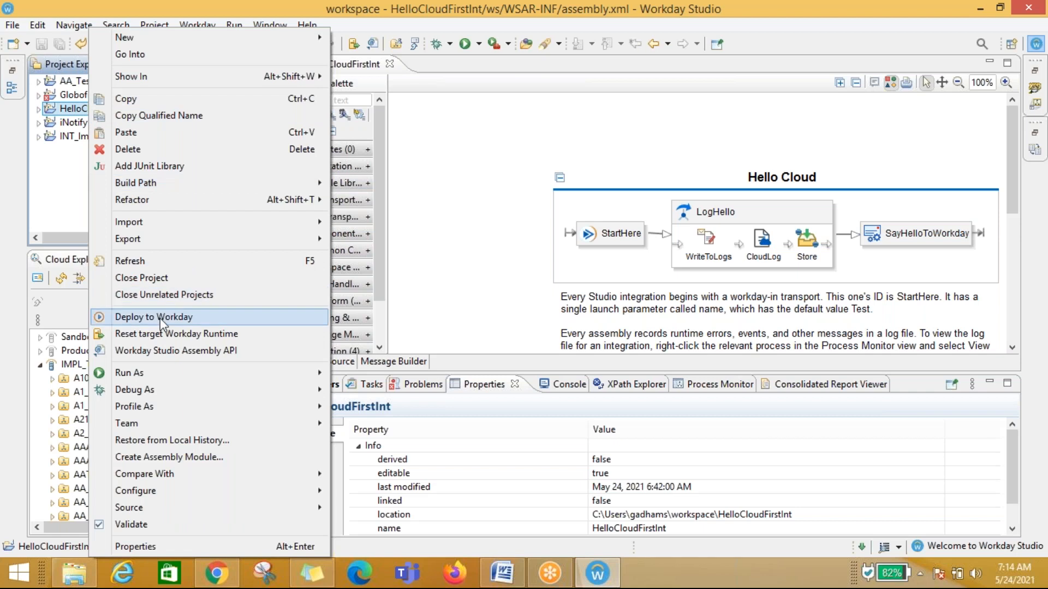
pyautogui.click(577, 199)
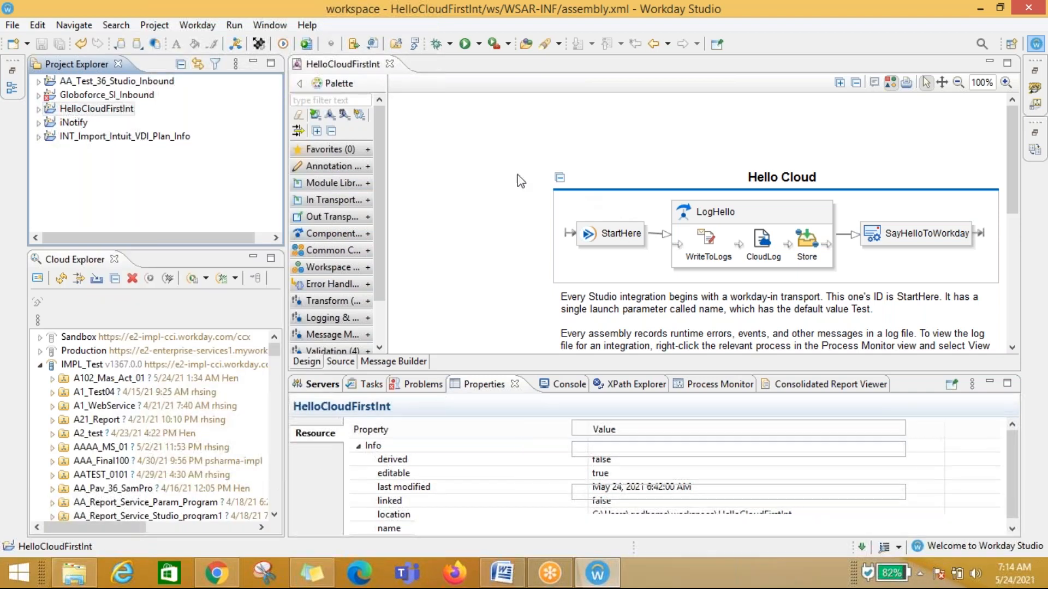
pyautogui.click(91, 112)
pyautogui.rightClick(90, 112)
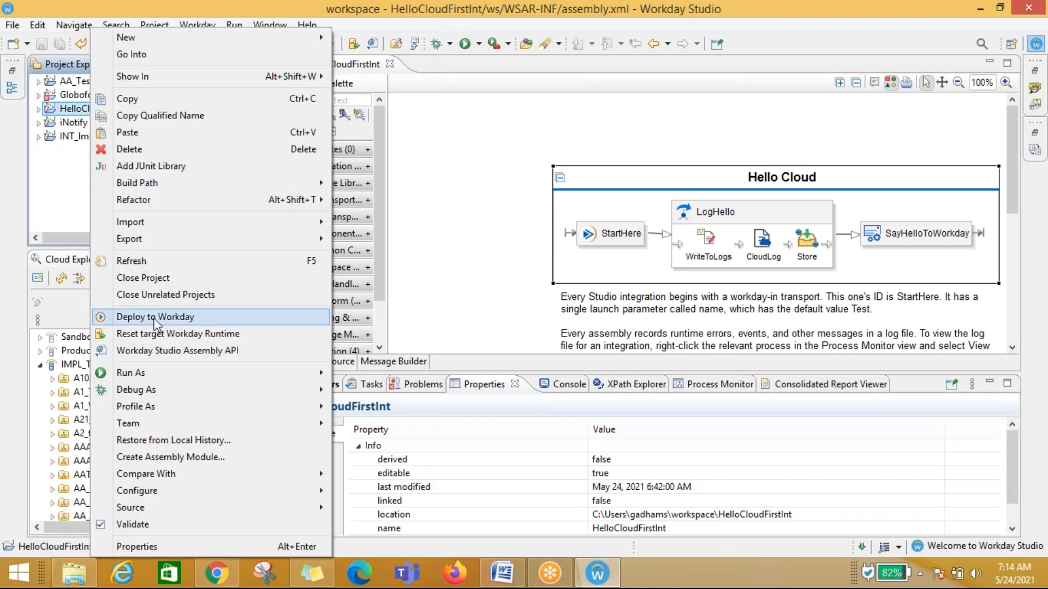
pyautogui.click(478, 214)
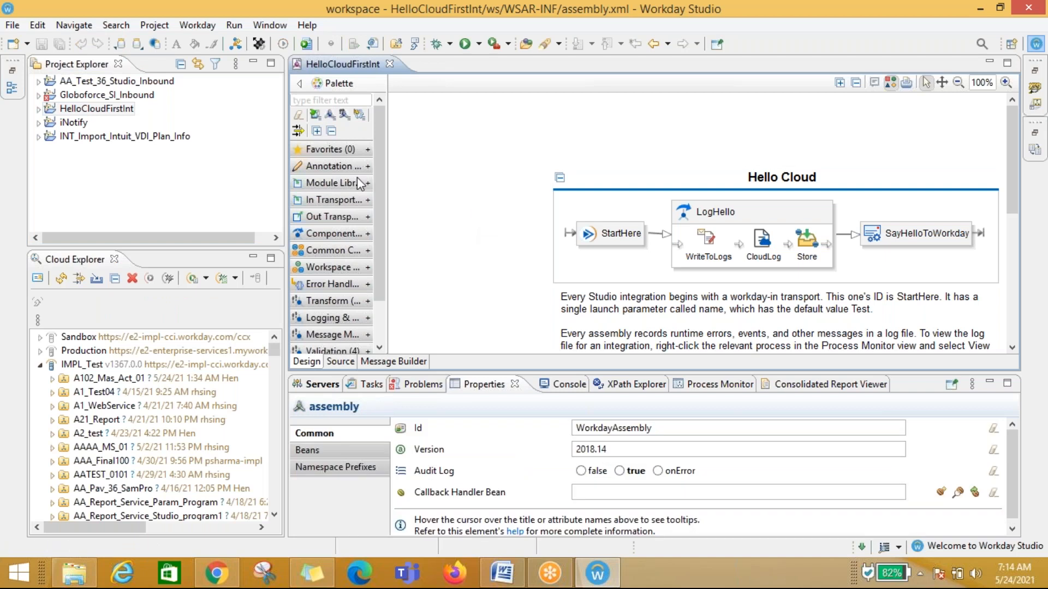
# Step: Deploy the HelloCloudFirstInt project to the IMPL_Test environment, including source code in the deployed CLAR, and accept the deployment terms
pyautogui.click(85, 112)
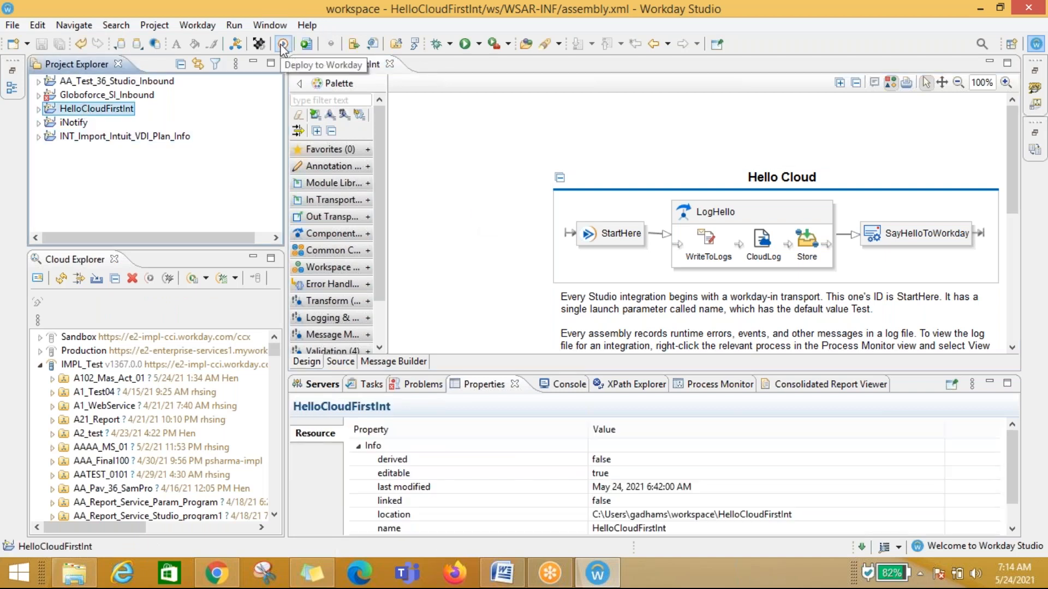
pyautogui.rightClick(94, 113)
pyautogui.click(159, 317)
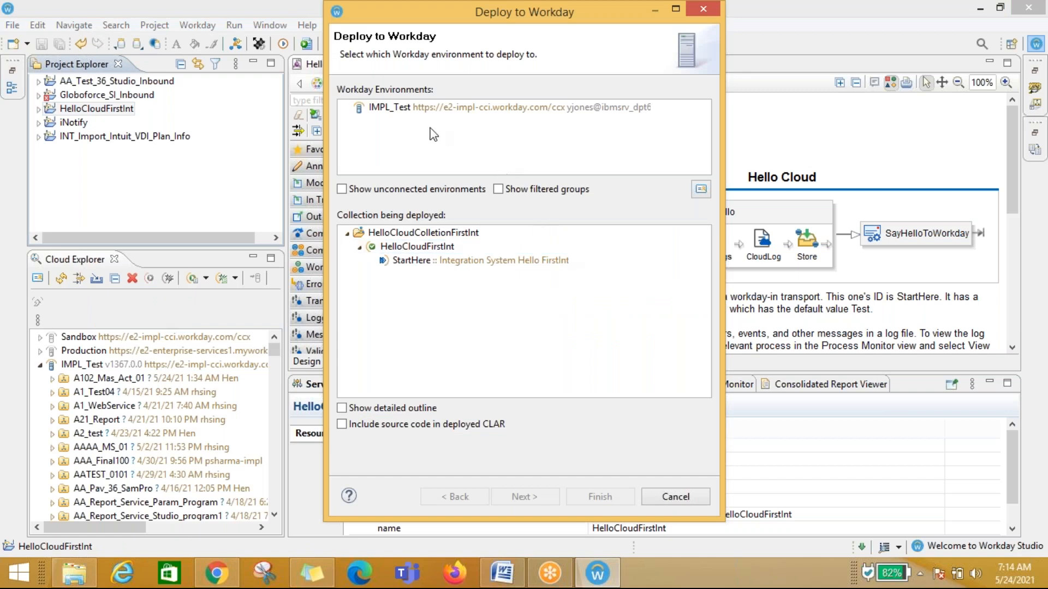
pyautogui.click(428, 109)
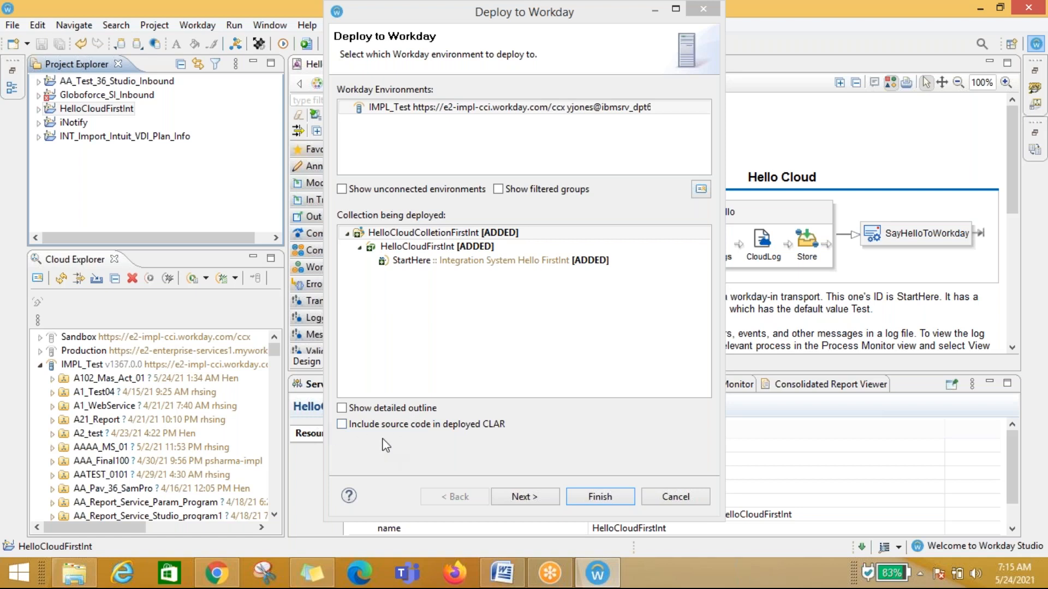
pyautogui.click(341, 424)
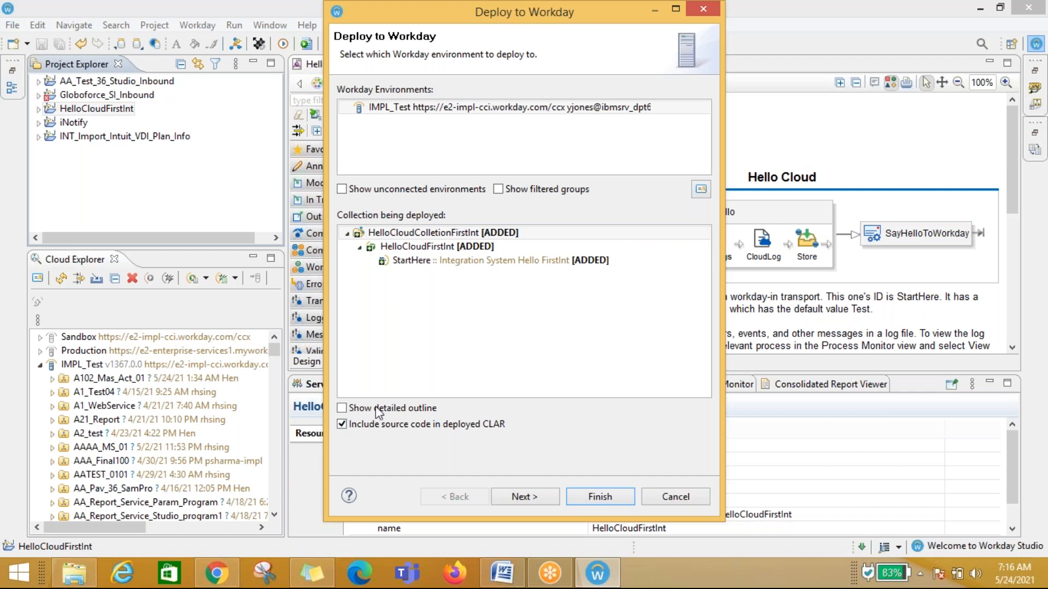
pyautogui.click(524, 497)
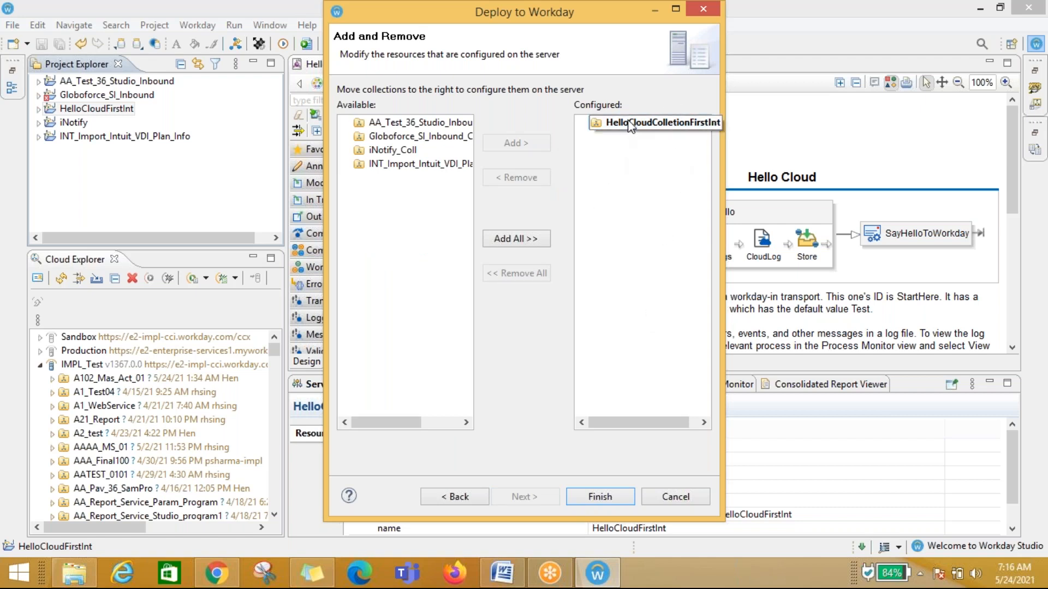
pyautogui.click(587, 497)
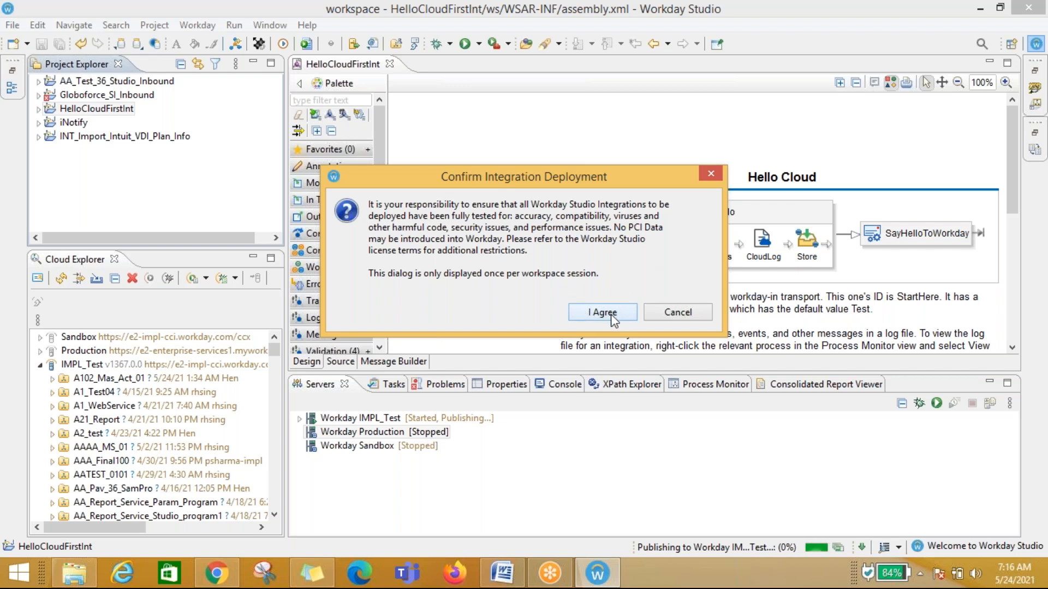
pyautogui.click(610, 316)
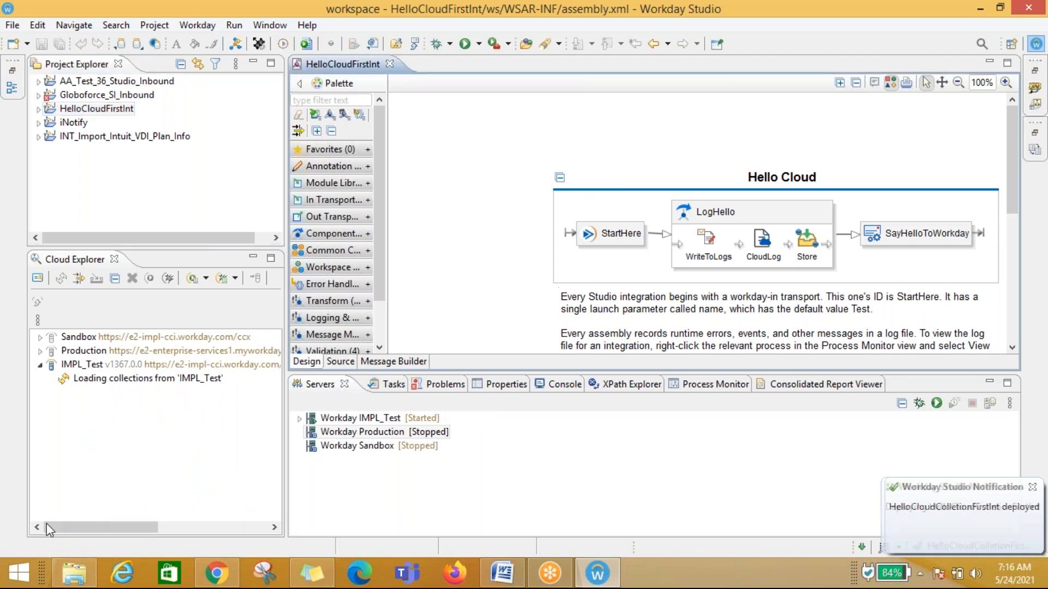
# Step: Expand the deployed HelloCloudColletionFirstInt collection under IMPL_Test in the cloud tree down to its StartHere integration
pyautogui.click(79, 382)
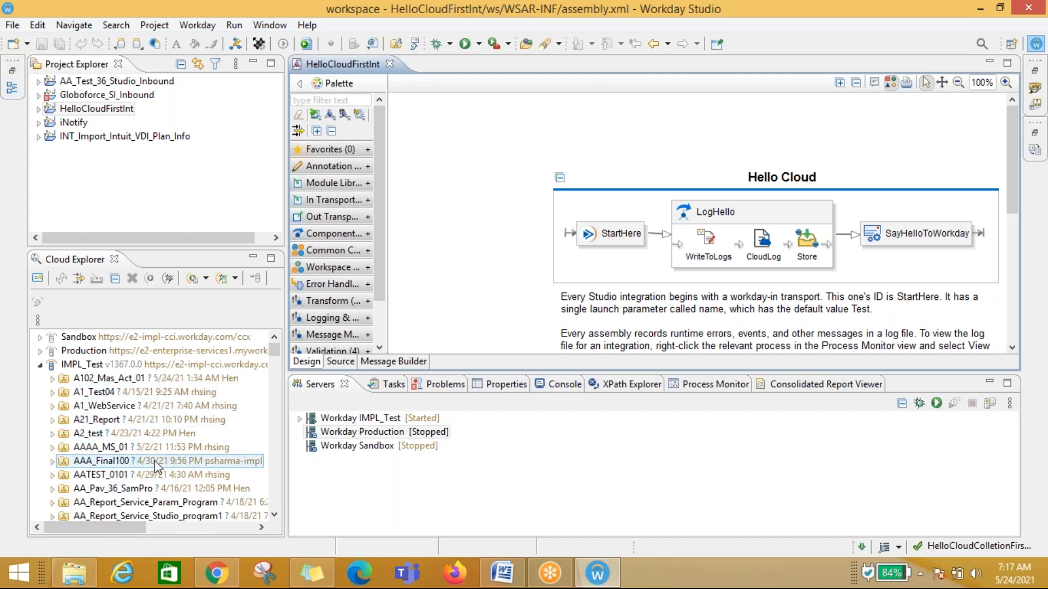
pyautogui.click(38, 109)
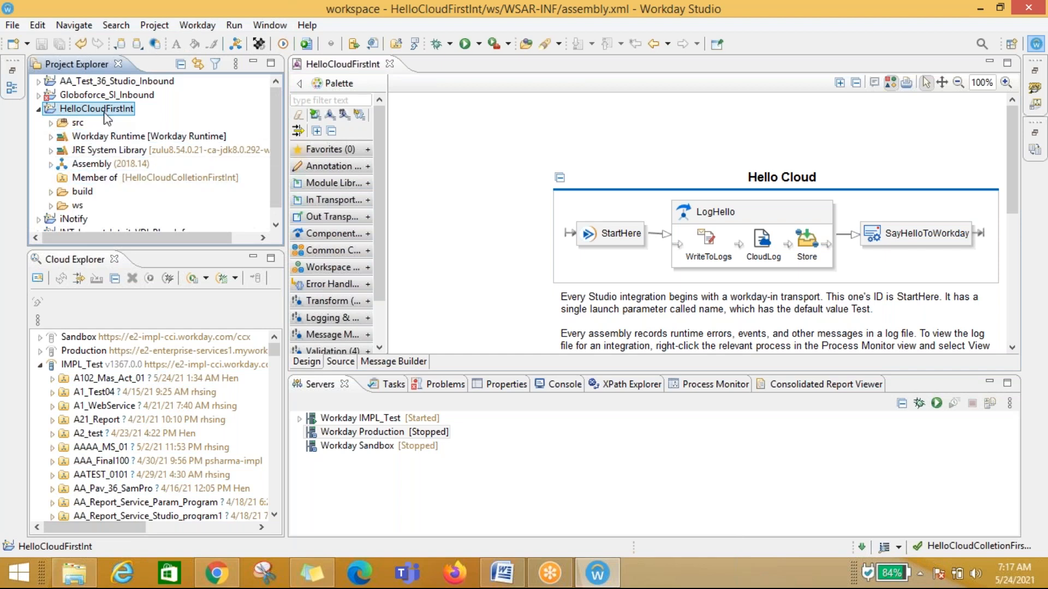
pyautogui.click(99, 166)
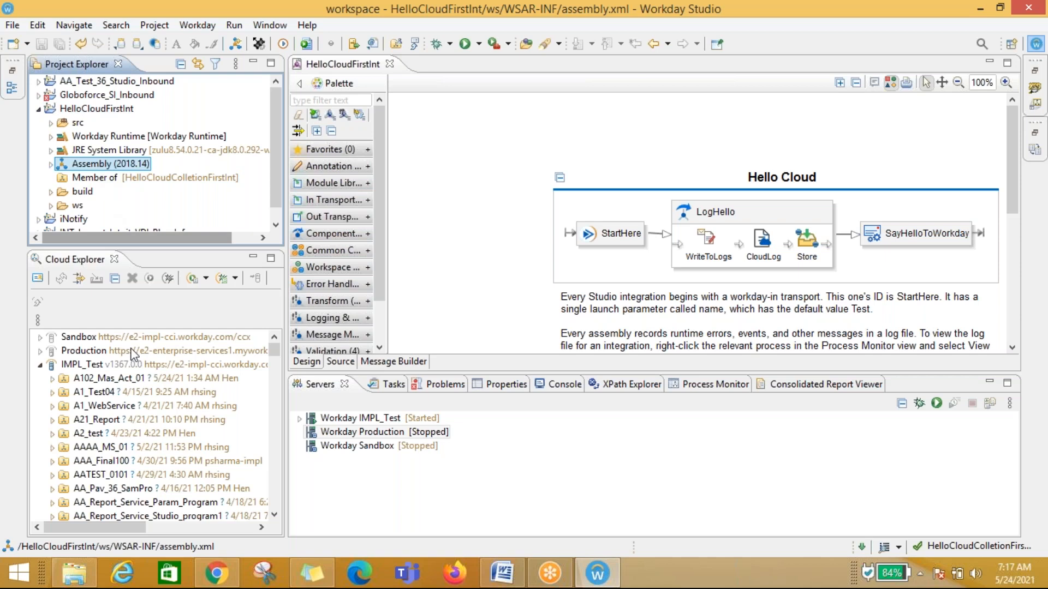
pyautogui.scroll(-1, 100, 450)
pyautogui.scroll(1, 100, 450)
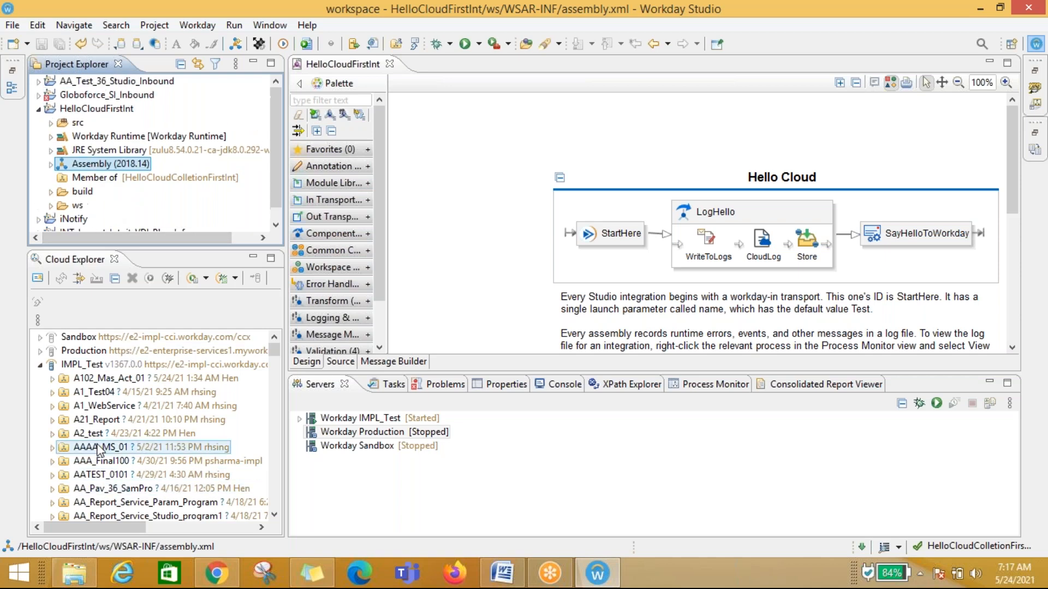
pyautogui.moveTo(276, 352); pyautogui.dragTo(283, 382)
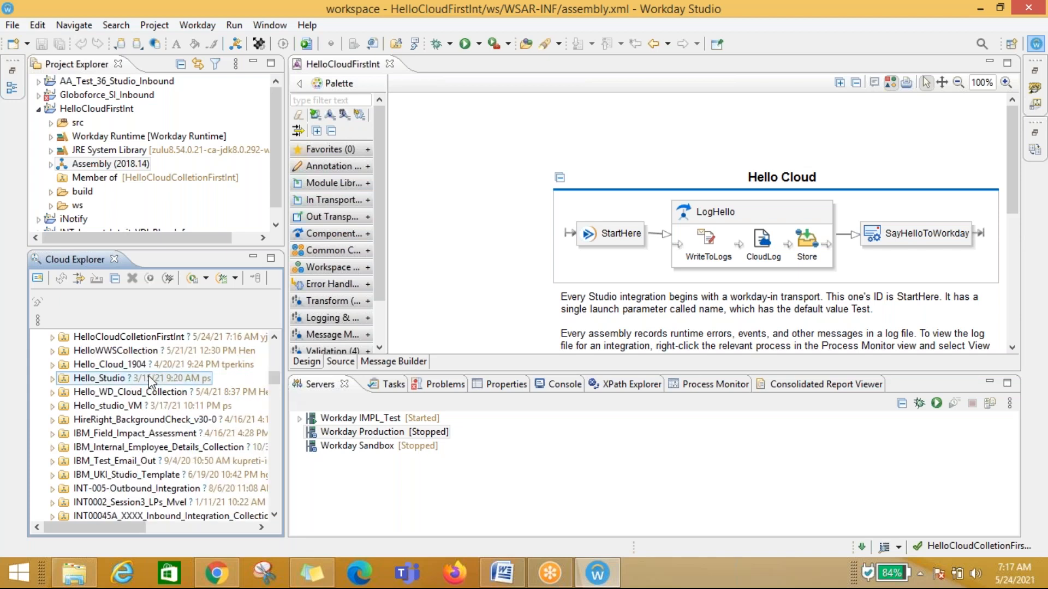
pyautogui.scroll(1, 151, 380)
pyautogui.click(109, 378)
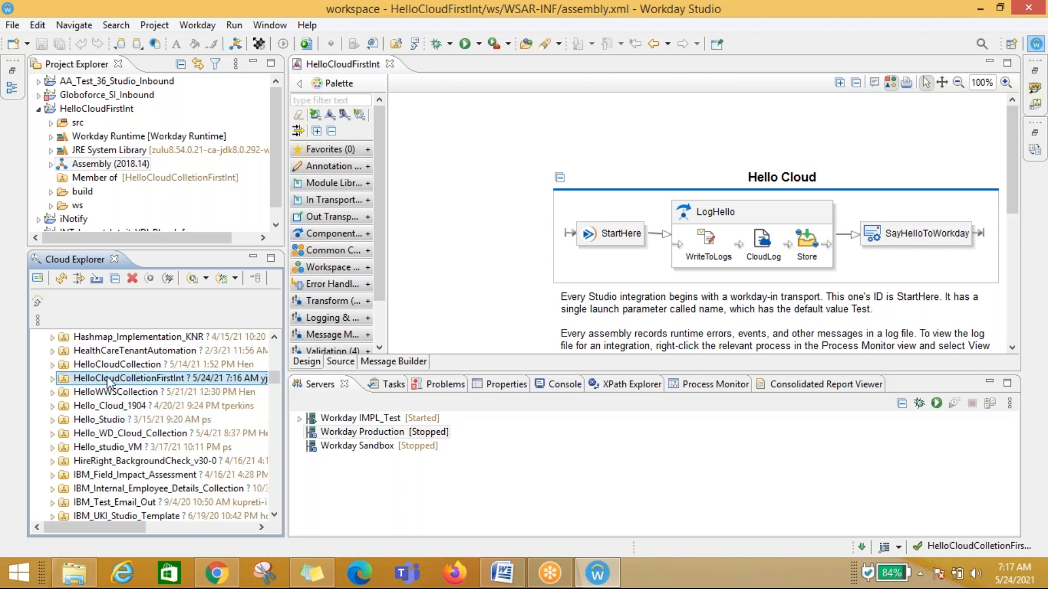
pyautogui.click(51, 378)
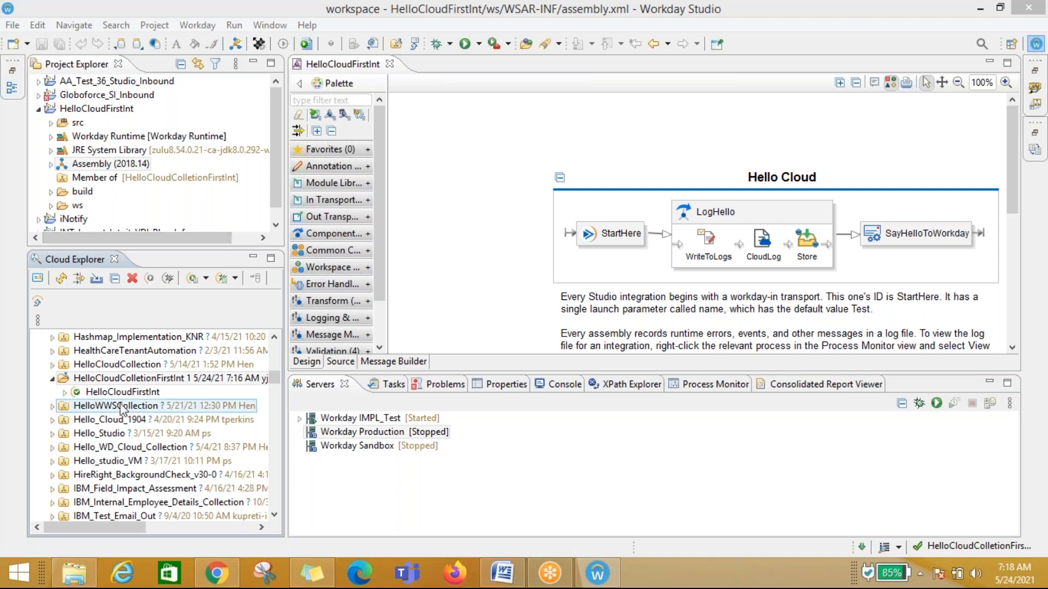
pyautogui.click(92, 379)
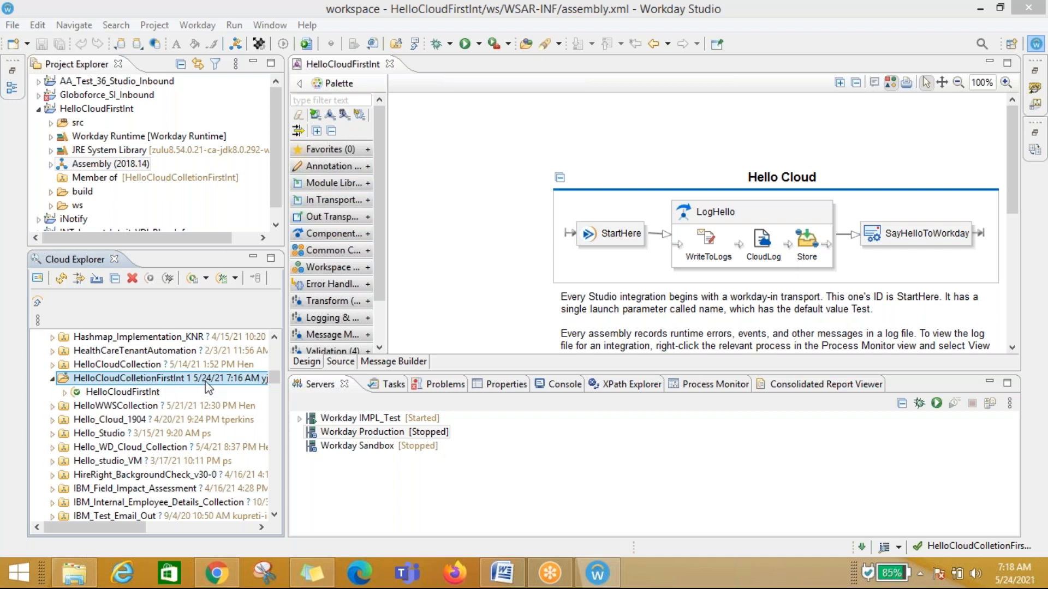
pyautogui.click(136, 393)
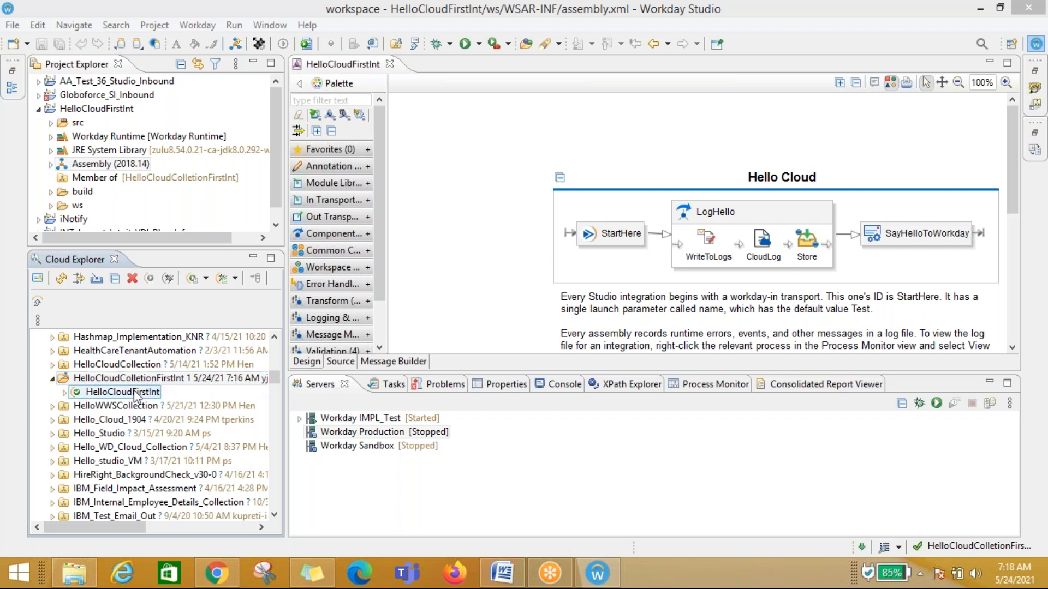
pyautogui.click(64, 392)
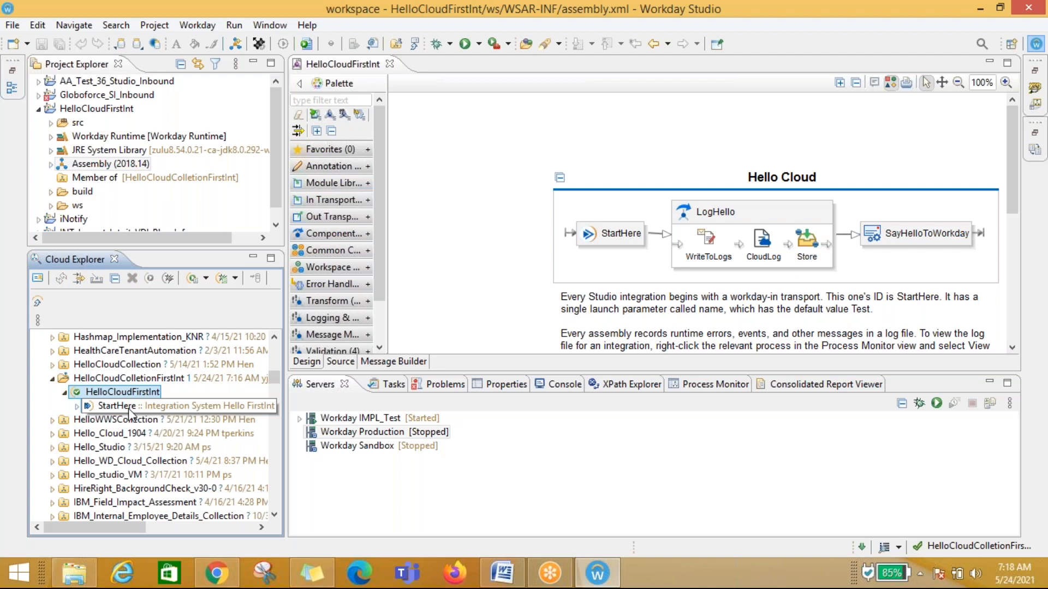
# Step: Launch the StartHere integration on IMPL_Test with the name launch parameter set to Test 123456
pyautogui.rightClick(130, 409)
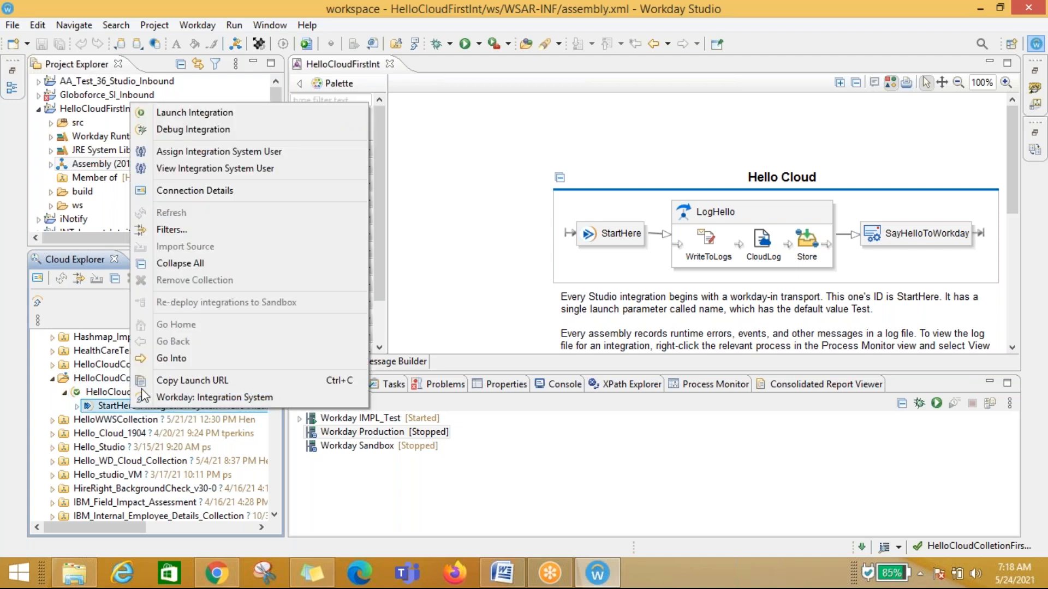
pyautogui.click(196, 113)
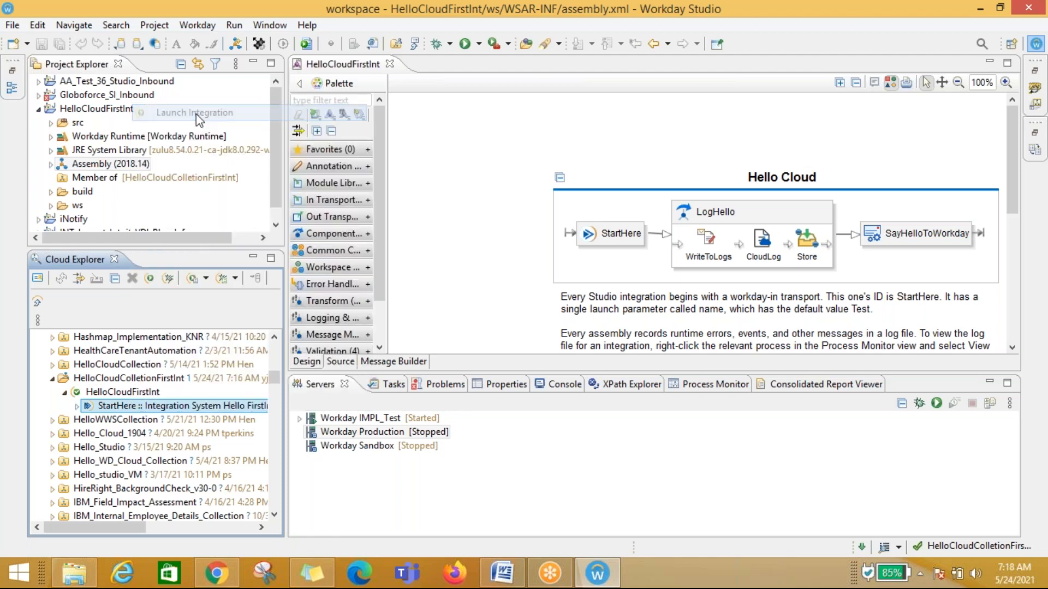
pyautogui.click(432, 249)
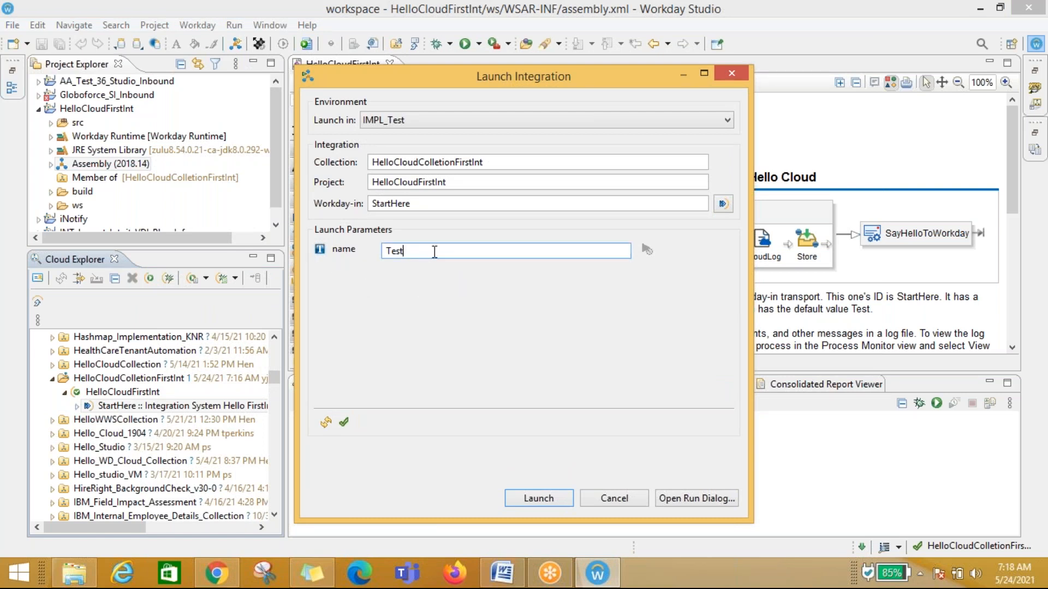
pyautogui.moveTo(435, 252); pyautogui.dragTo(374, 249)
pyautogui.click(490, 253)
pyautogui.write('123456')
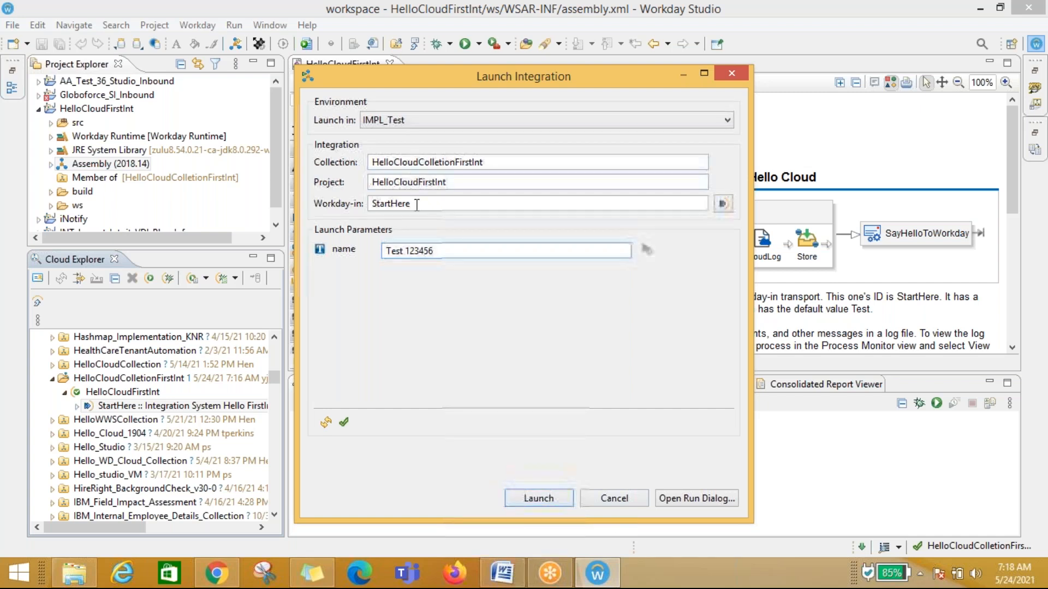
pyautogui.click(386, 121)
pyautogui.click(517, 349)
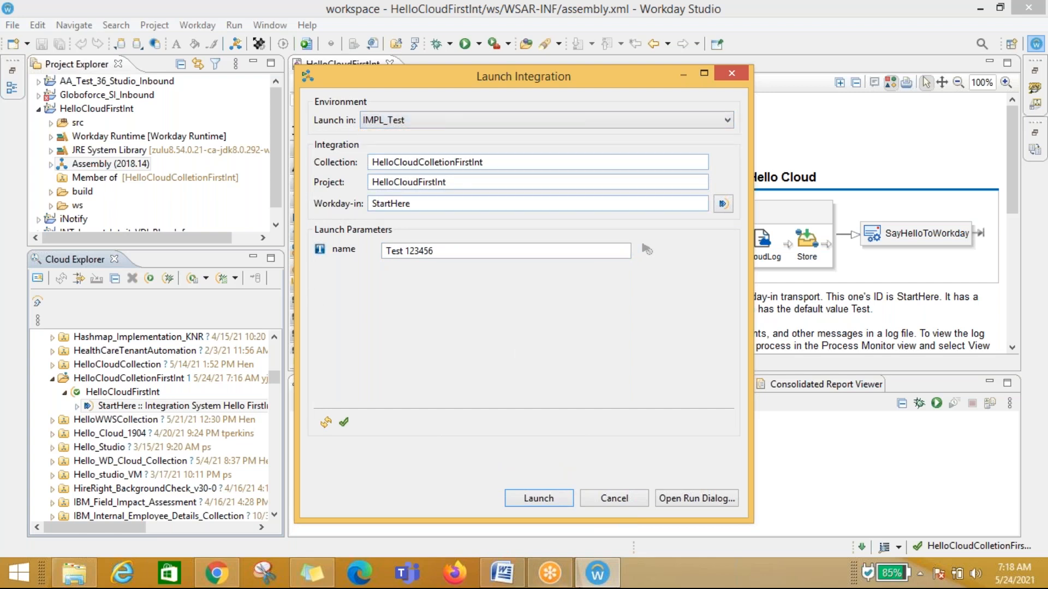
pyautogui.click(527, 499)
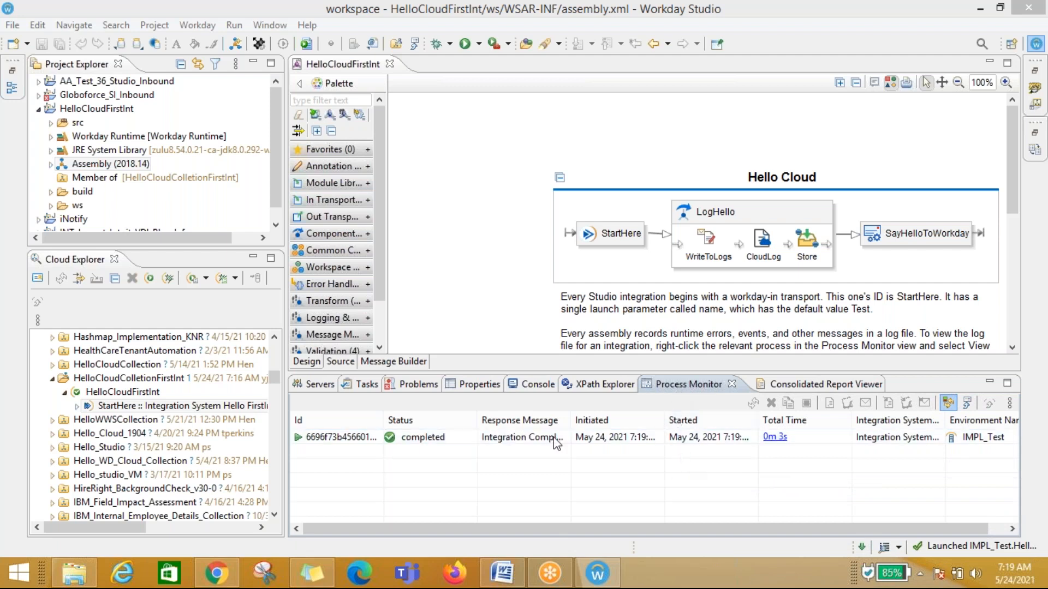
# Step: Open the completed run's log file from the process monitor, select all of its text, and close it
pyautogui.click(532, 385)
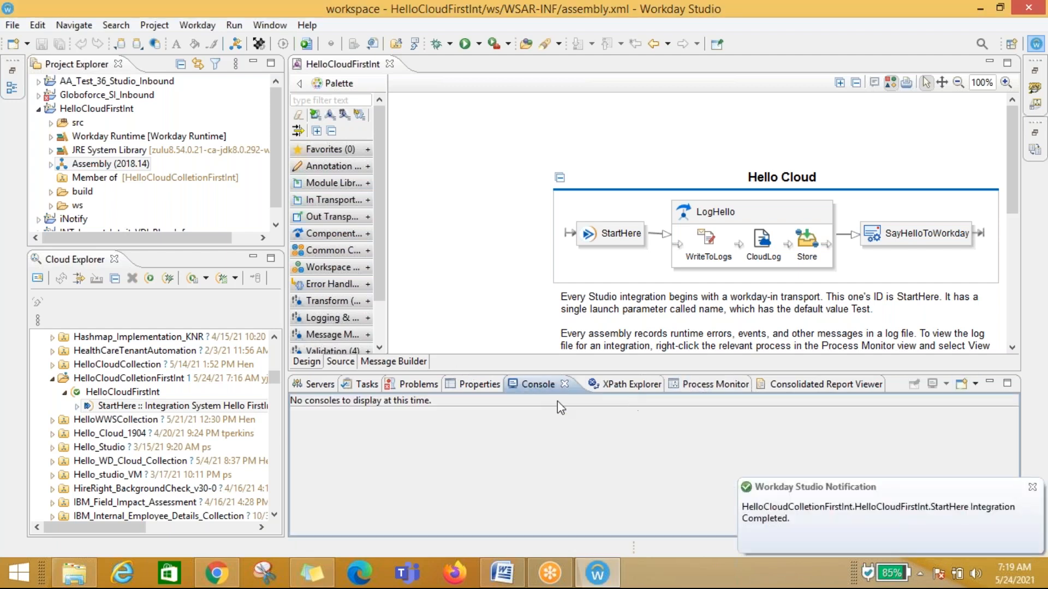
pyautogui.click(715, 384)
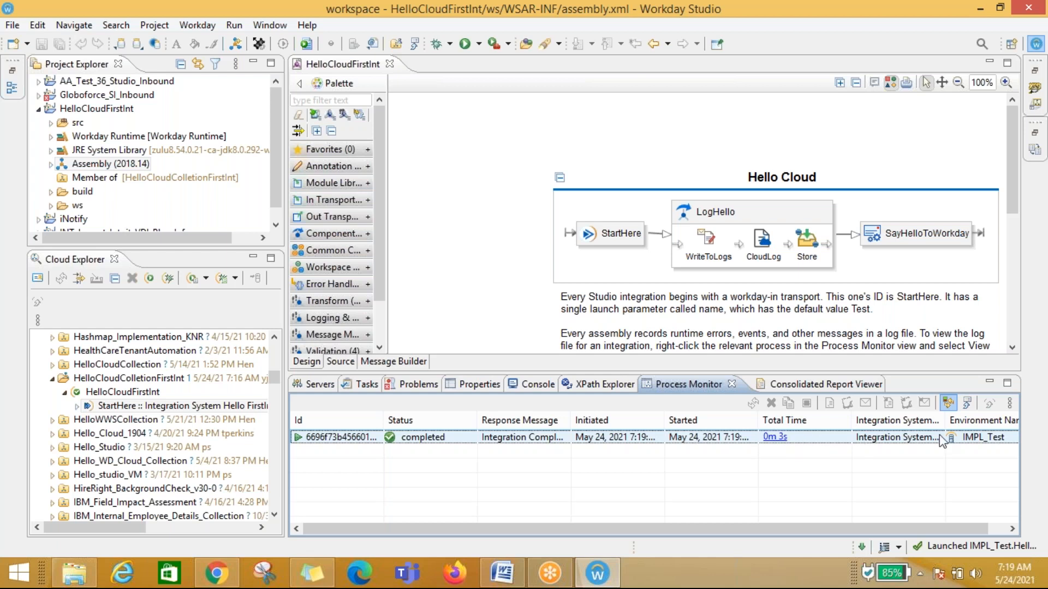
pyautogui.click(300, 437)
pyautogui.doubleClick(332, 437)
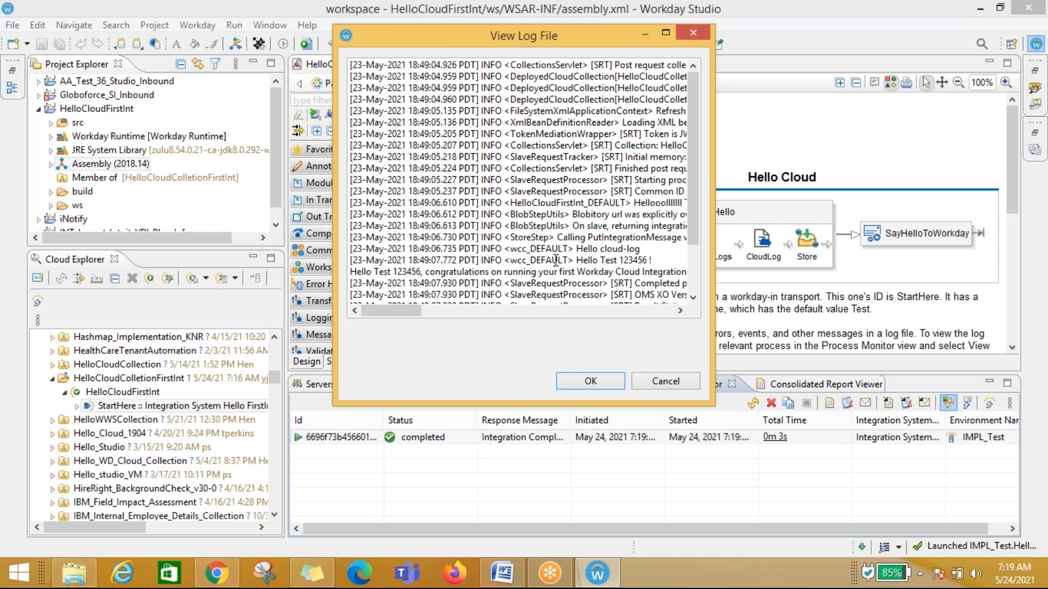
pyautogui.hotkey('ctrl', 'a')
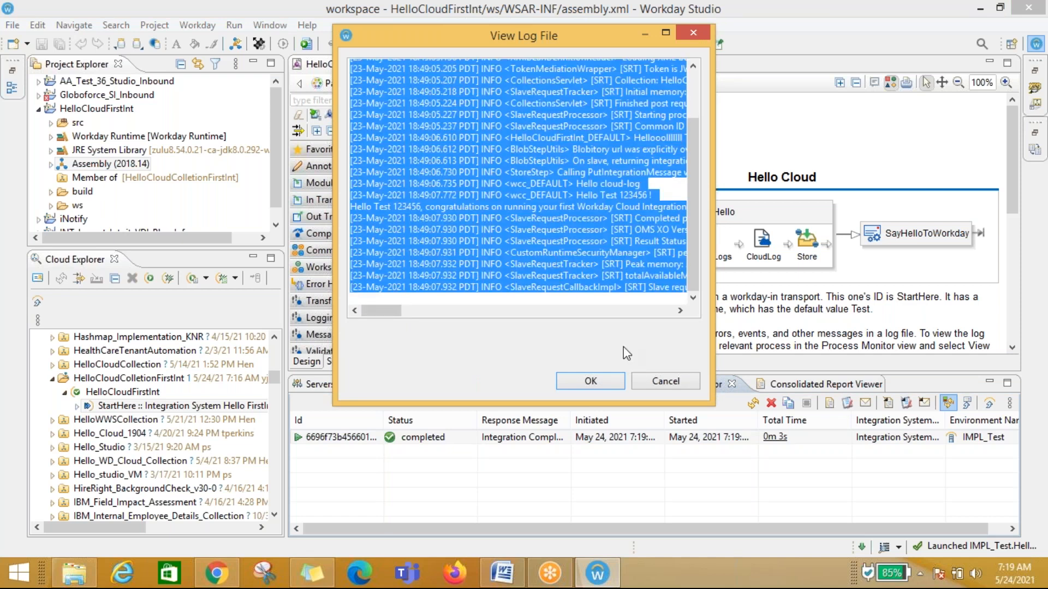
pyautogui.click(664, 381)
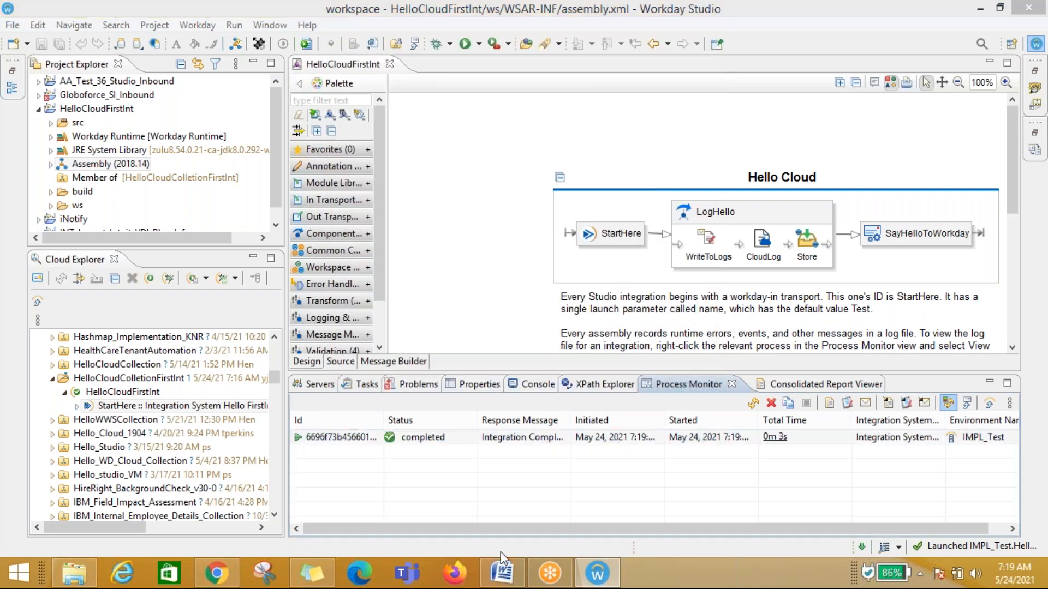
pyautogui.press('super')
pyautogui.write('notepa')
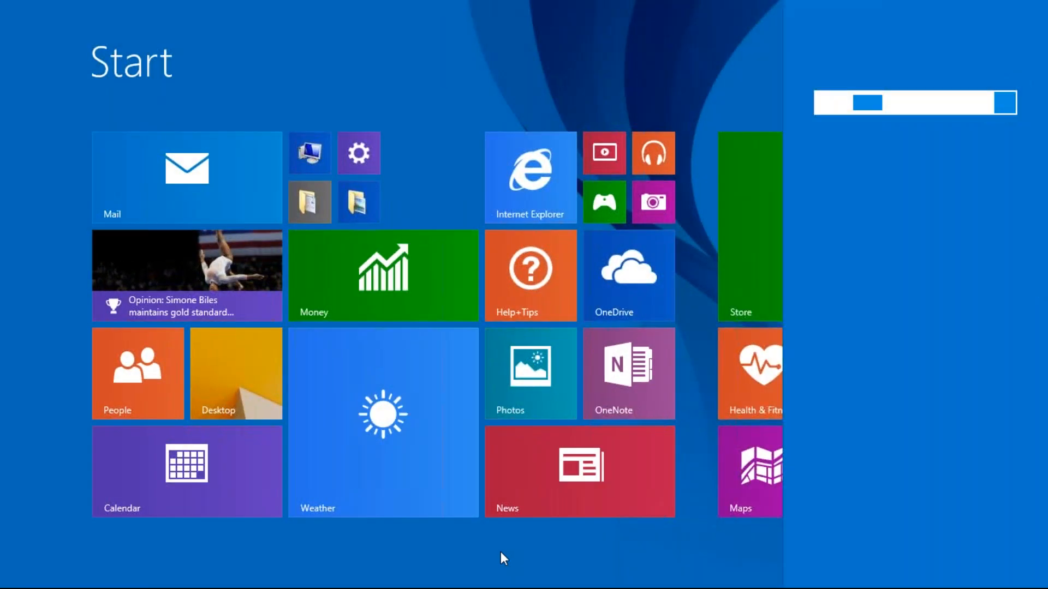
pyautogui.write('d')
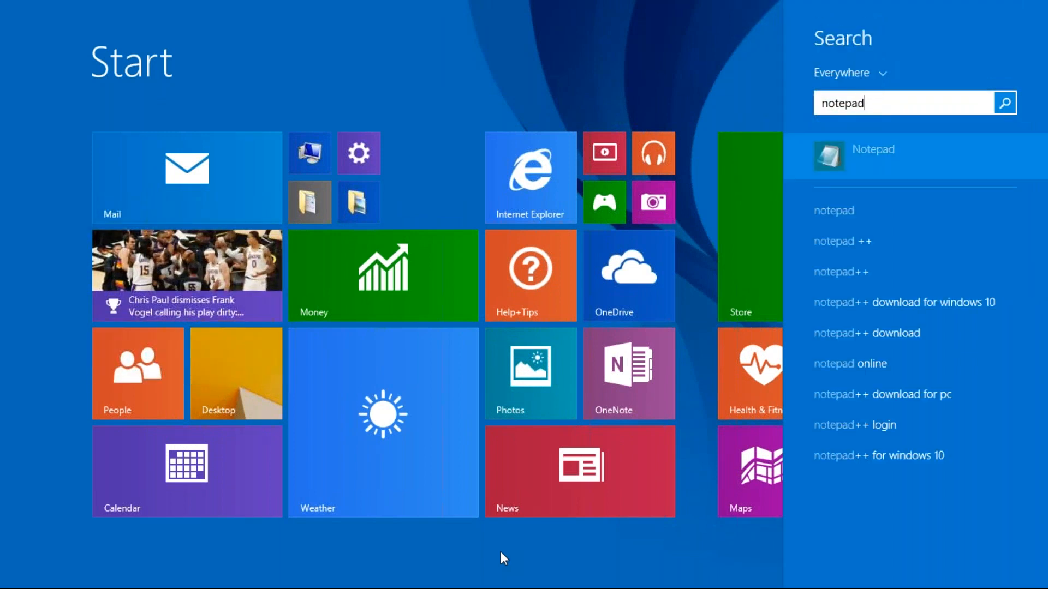
pyautogui.moveTo(499, 588)
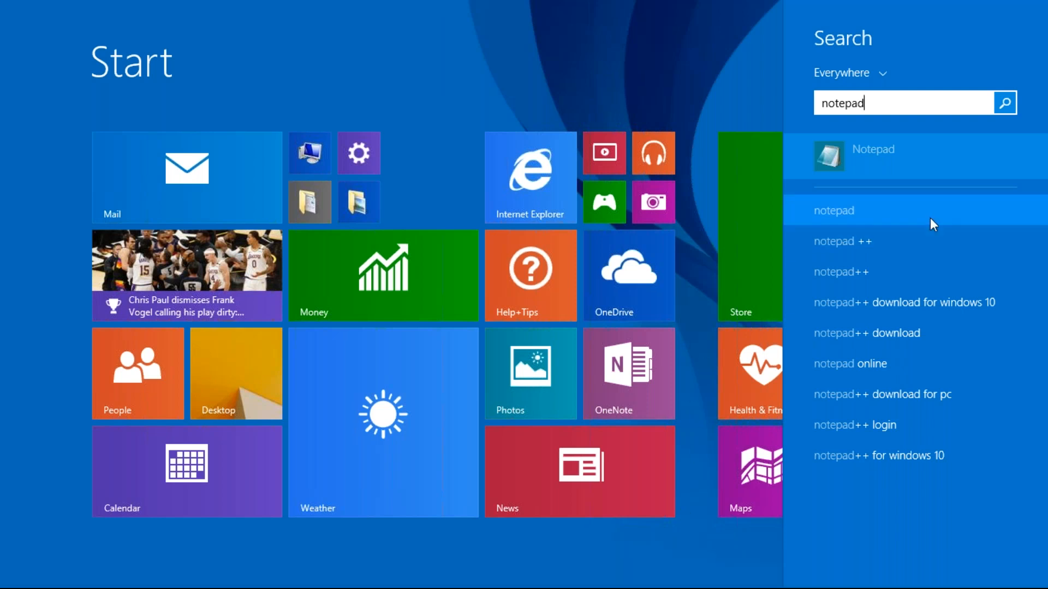
pyautogui.click(901, 242)
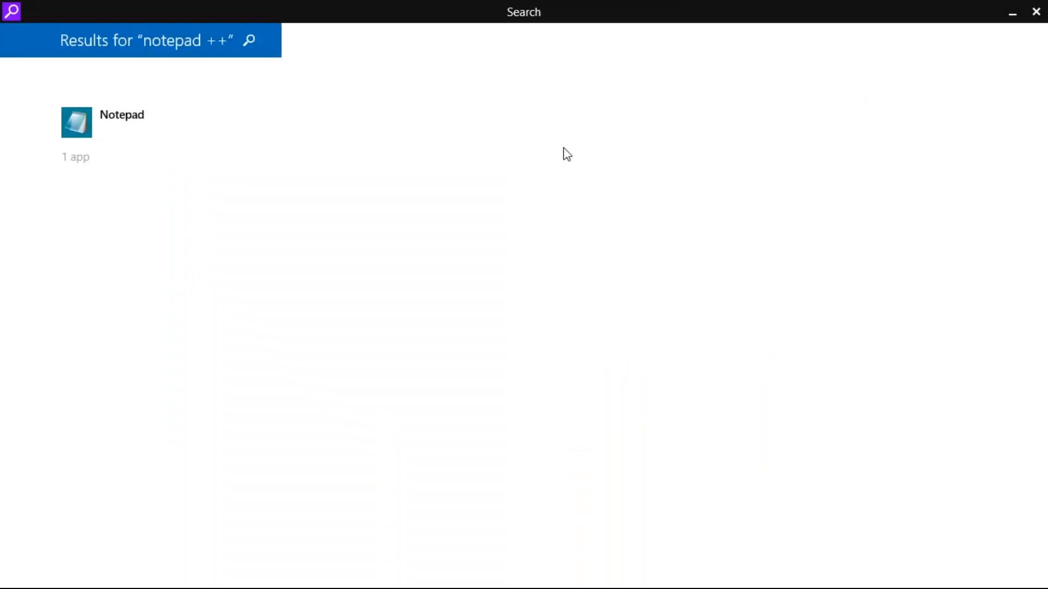
pyautogui.moveTo(1016, 24)
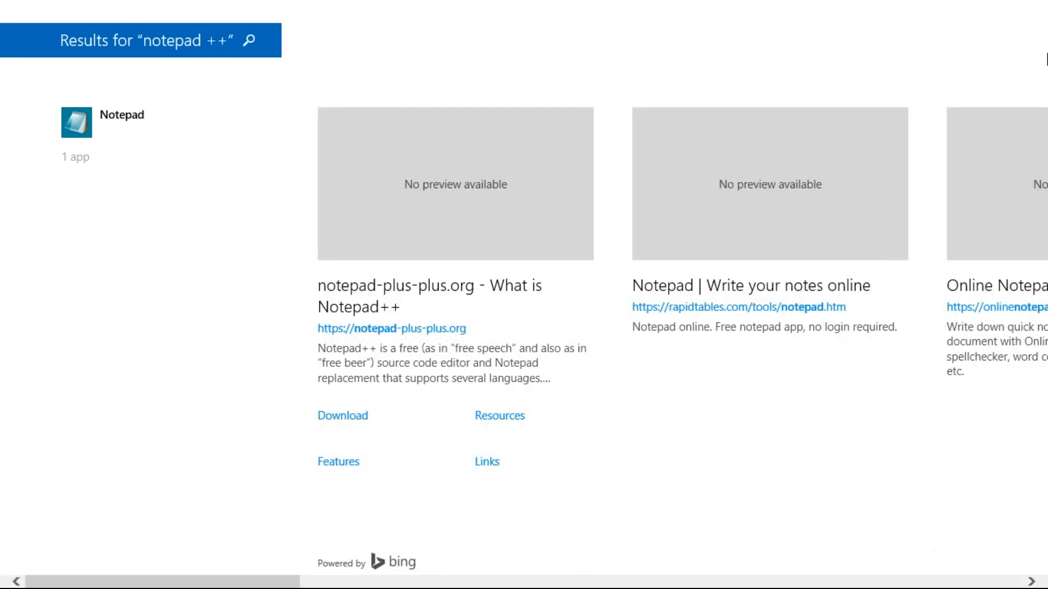
# Step: Open Notepad, paste the copied log text into it, maximize the window, and highlight the Test 123456 output
pyautogui.hotkey('alt', 'Tab')
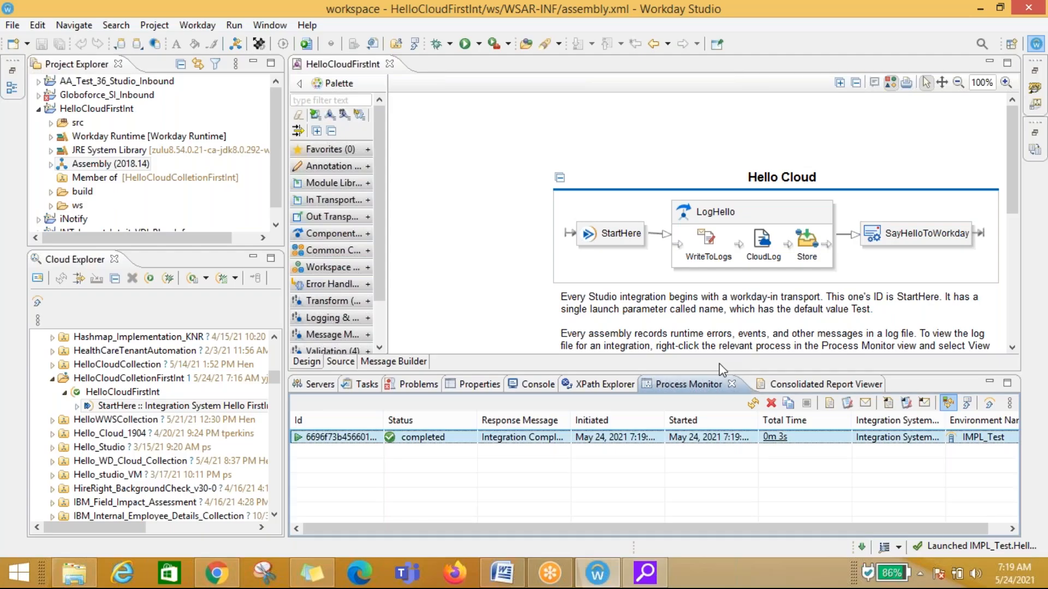
pyautogui.press('super+r')
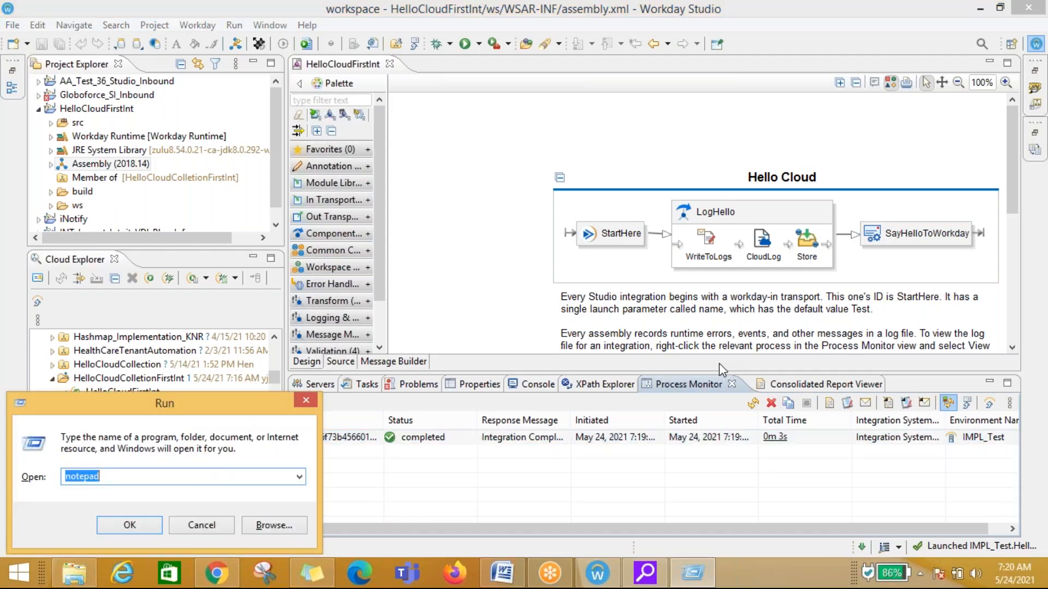
pyautogui.press('Escape')
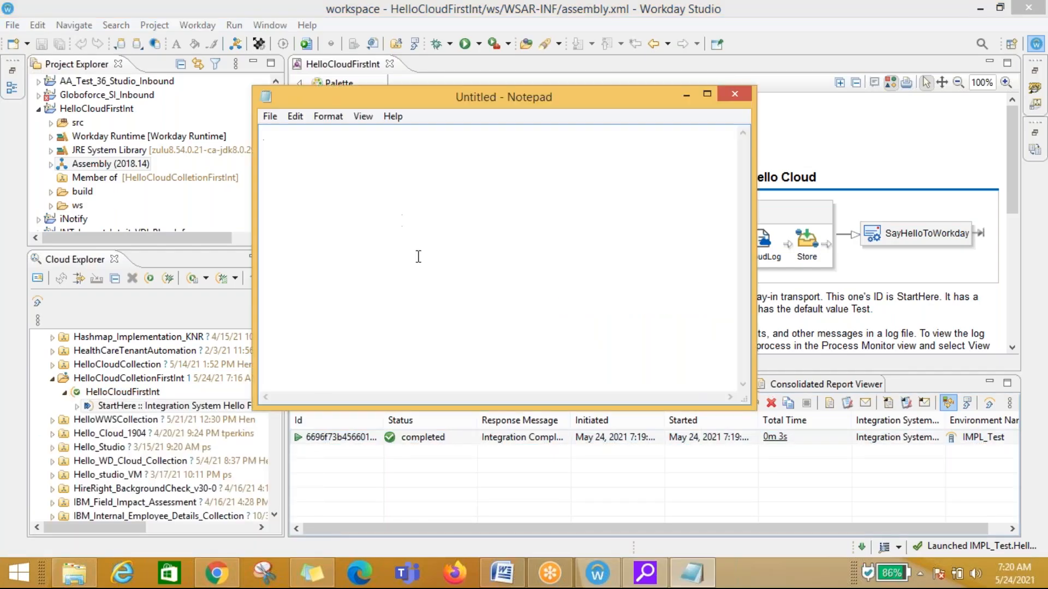
pyautogui.hotkey('ctrl', 'v')
pyautogui.click(707, 94)
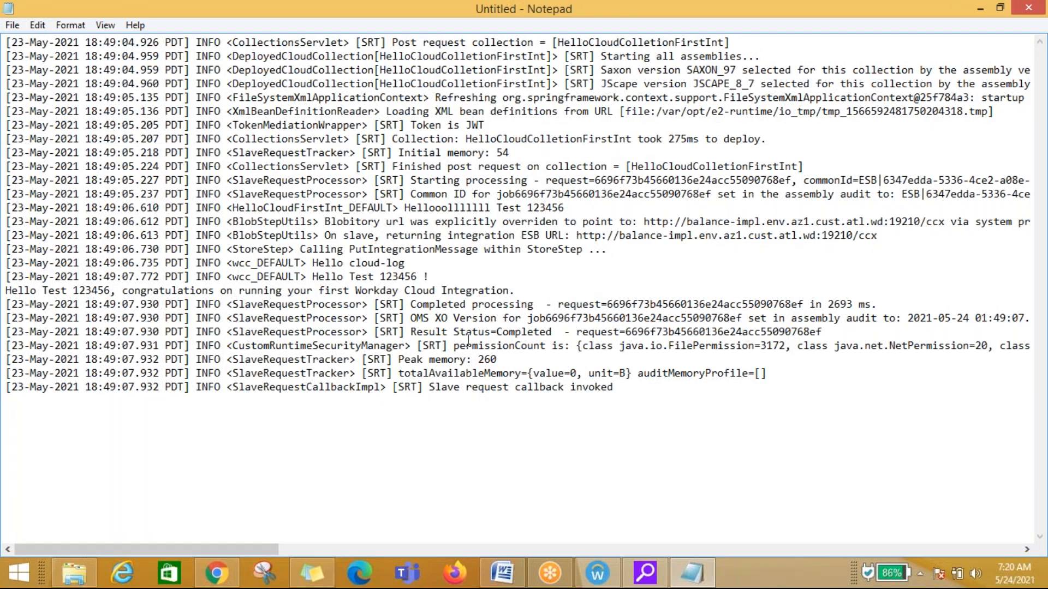
pyautogui.moveTo(350, 277); pyautogui.dragTo(419, 277)
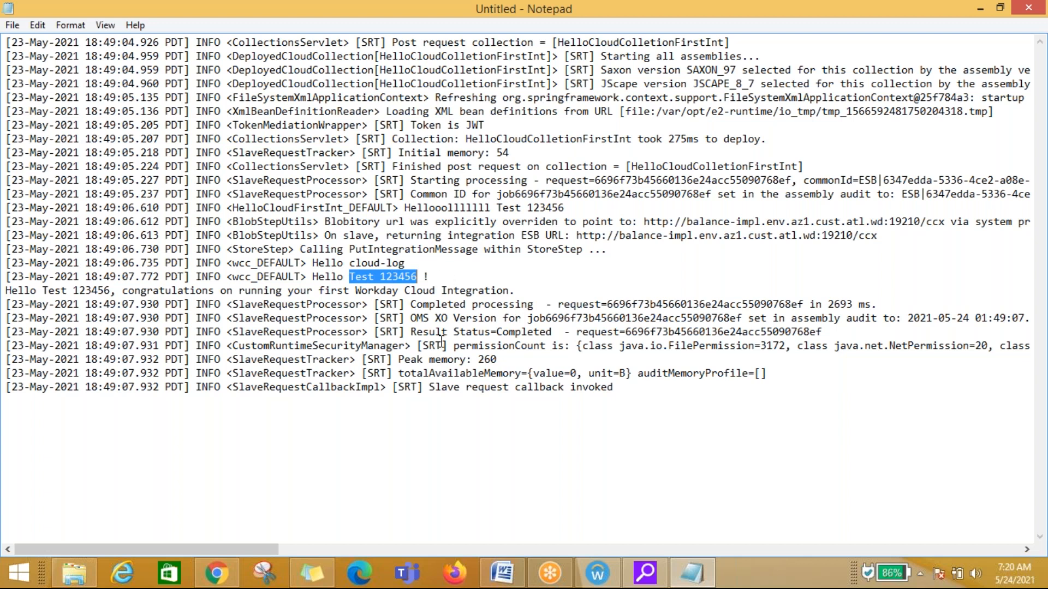
# Step: Return to Workday Studio and inspect the StartHere step's properties, including its Advanced settings and Routes To options
pyautogui.hotkey('alt', 'Tab')
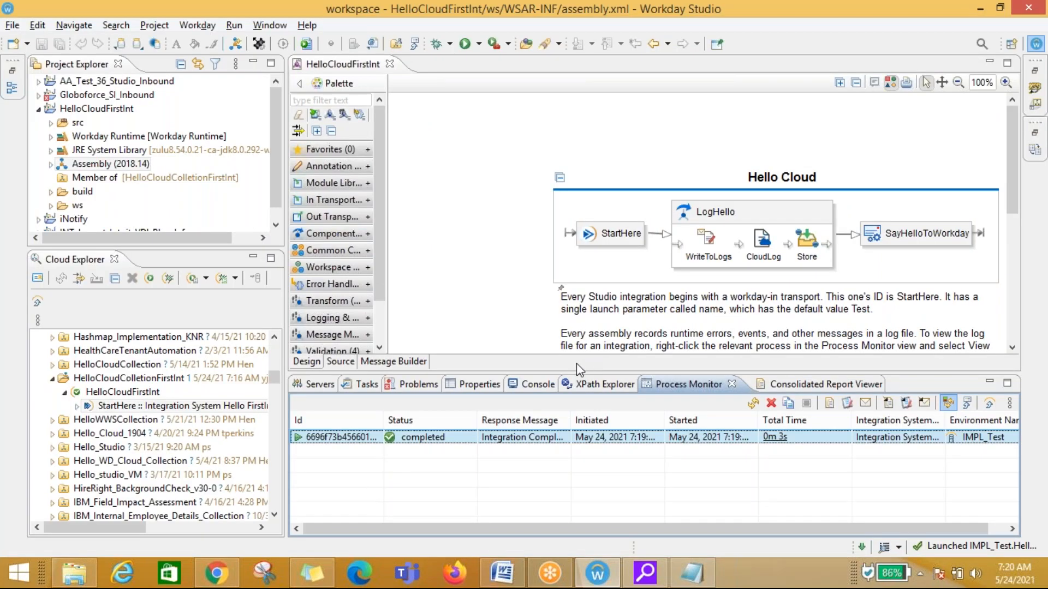
pyautogui.hotkey('alt', 'Tab')
pyautogui.click(610, 235)
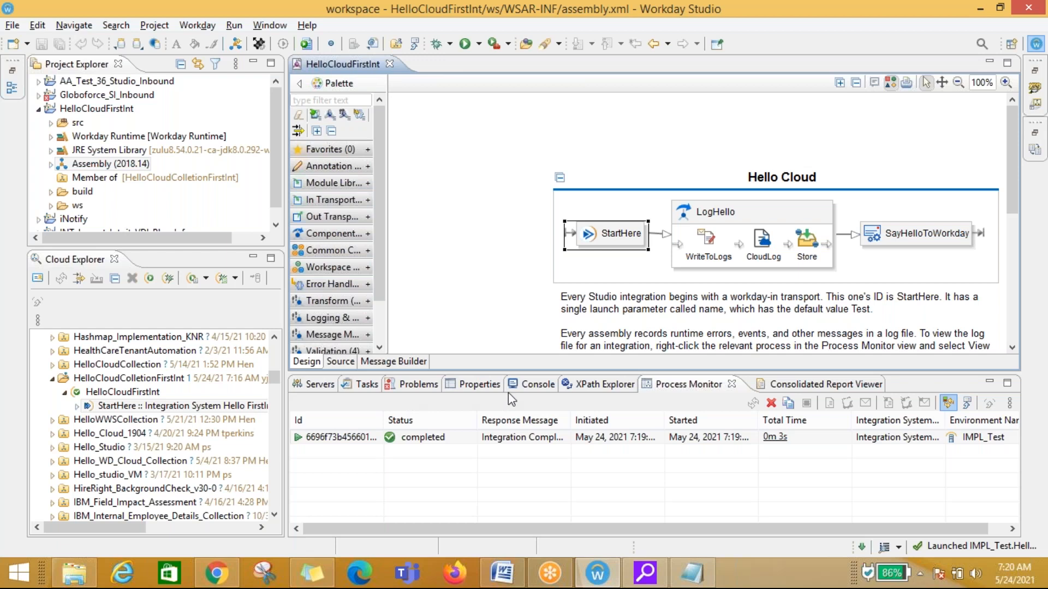
pyautogui.click(479, 384)
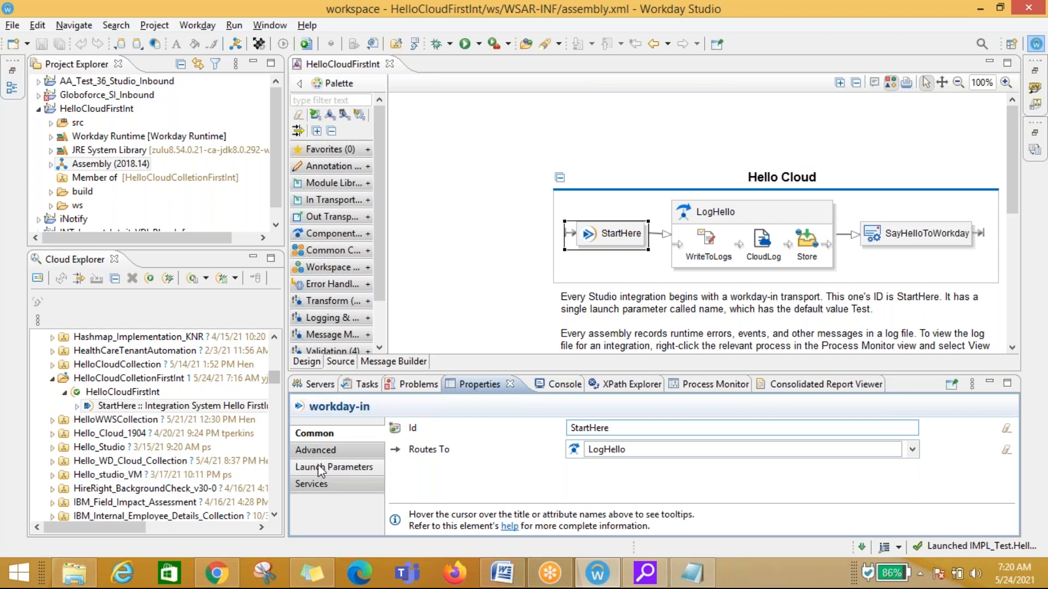
pyautogui.click(325, 453)
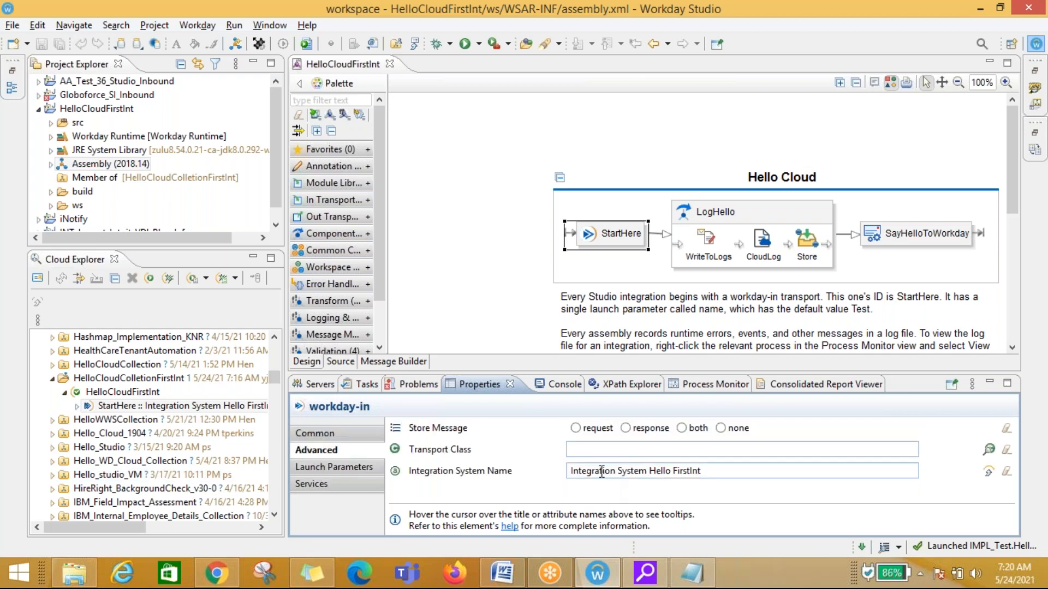
pyautogui.click(315, 432)
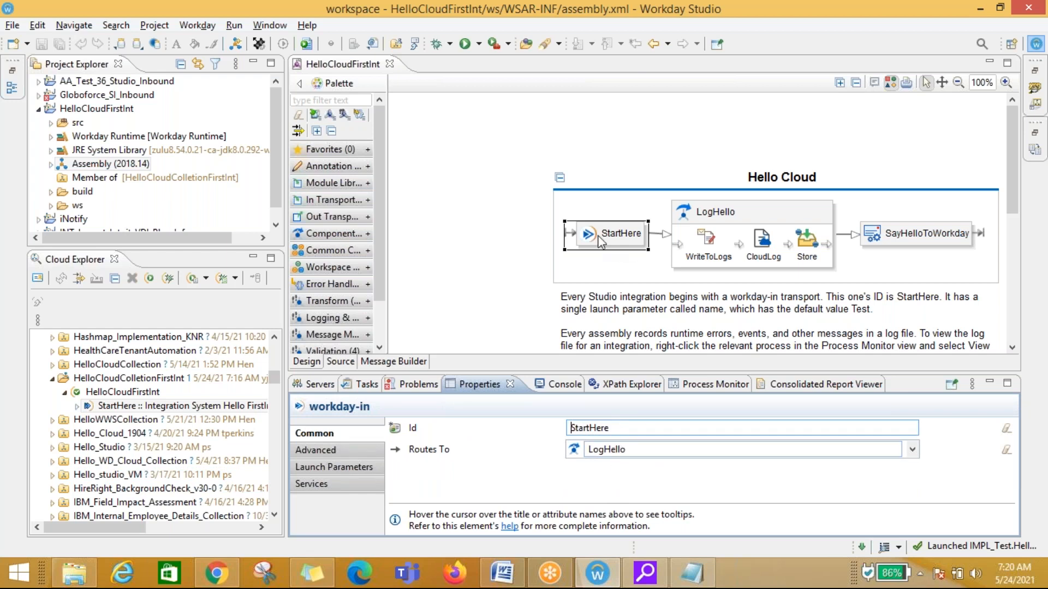
pyautogui.moveTo(607, 239)
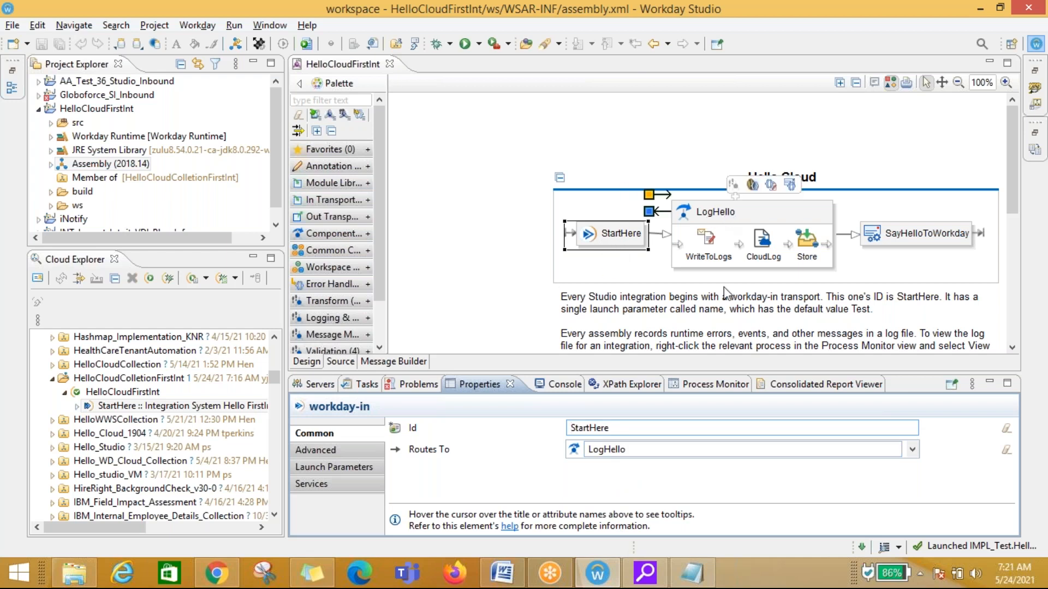
pyautogui.click(911, 449)
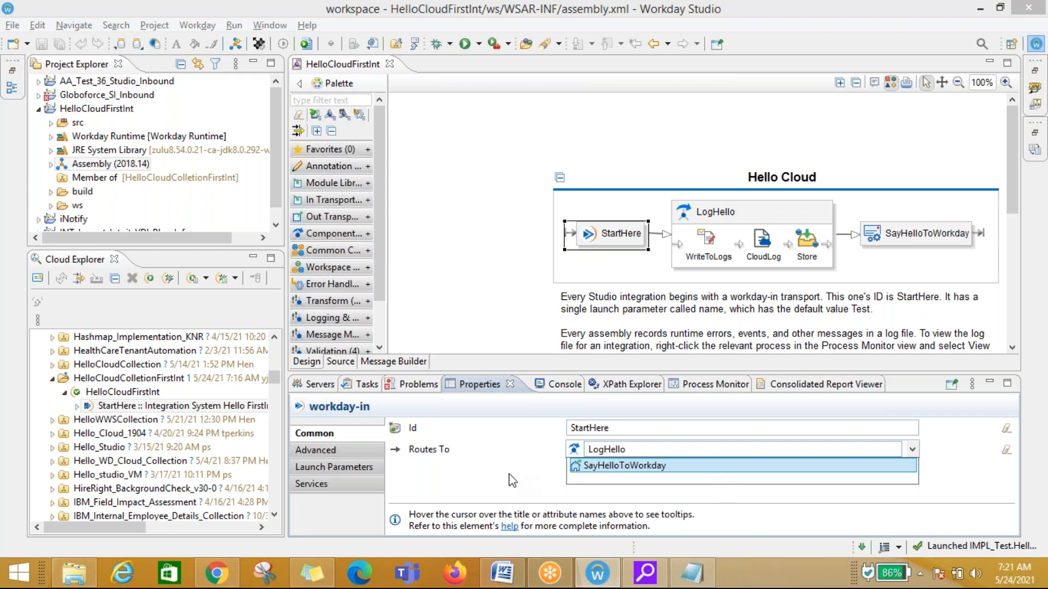
pyautogui.click(512, 480)
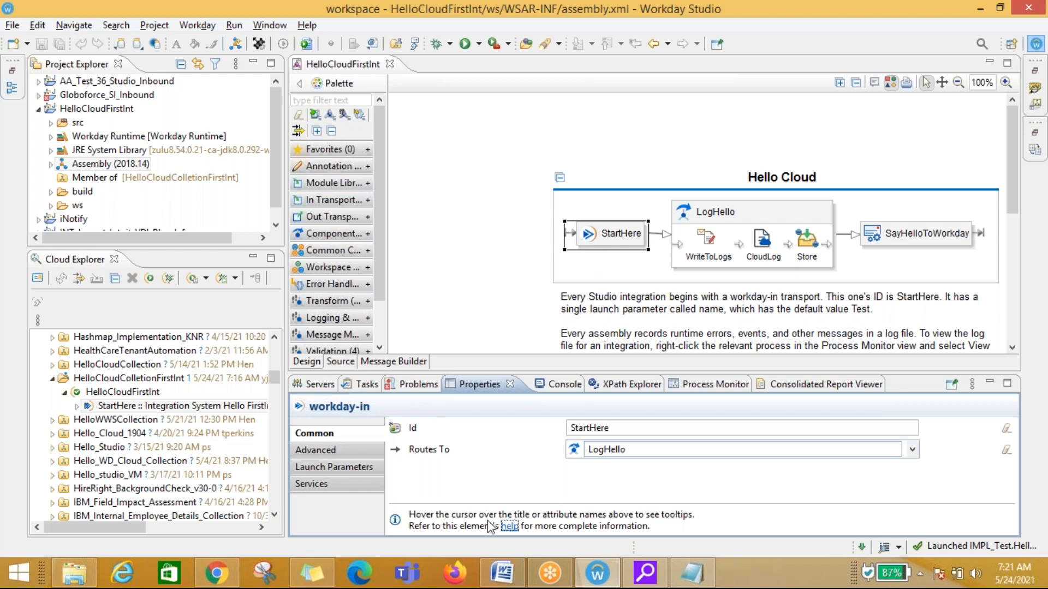
# Step: In Notepad, highlight the Hello Test 123456 line and the congratulations message in the log
pyautogui.click(692, 573)
pyautogui.moveTo(456, 276); pyautogui.dragTo(312, 277)
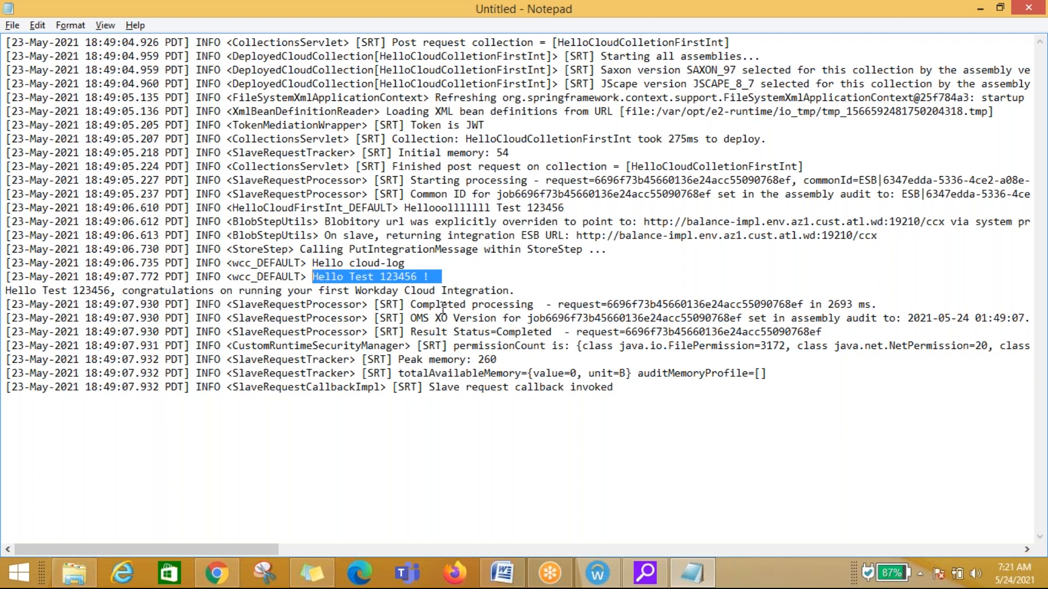
pyautogui.click(85, 292)
pyautogui.moveTo(44, 290); pyautogui.dragTo(117, 291)
pyautogui.moveTo(532, 290); pyautogui.dragTo(7, 290)
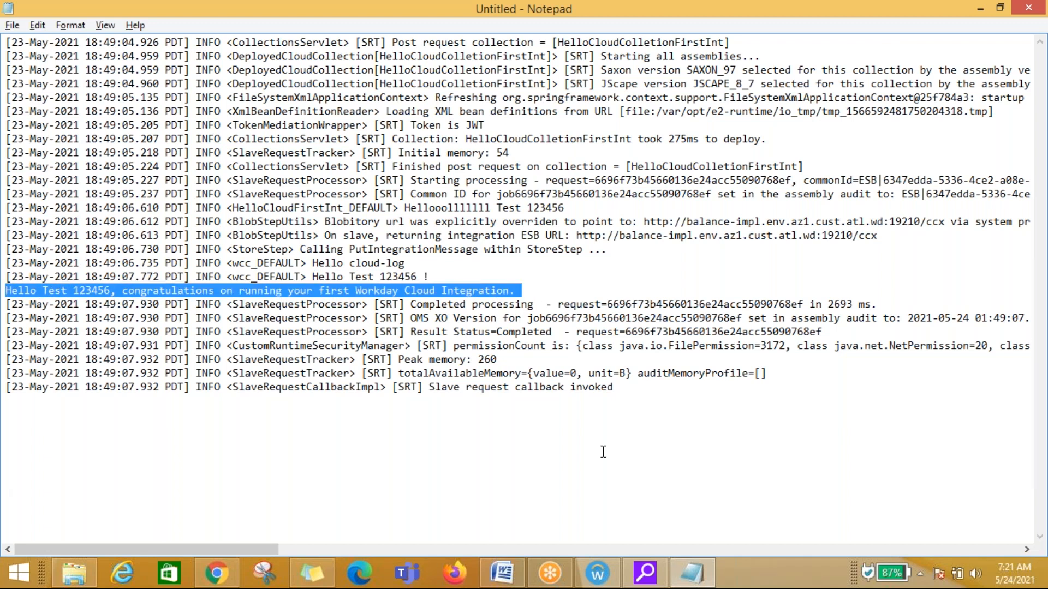
pyautogui.click(558, 456)
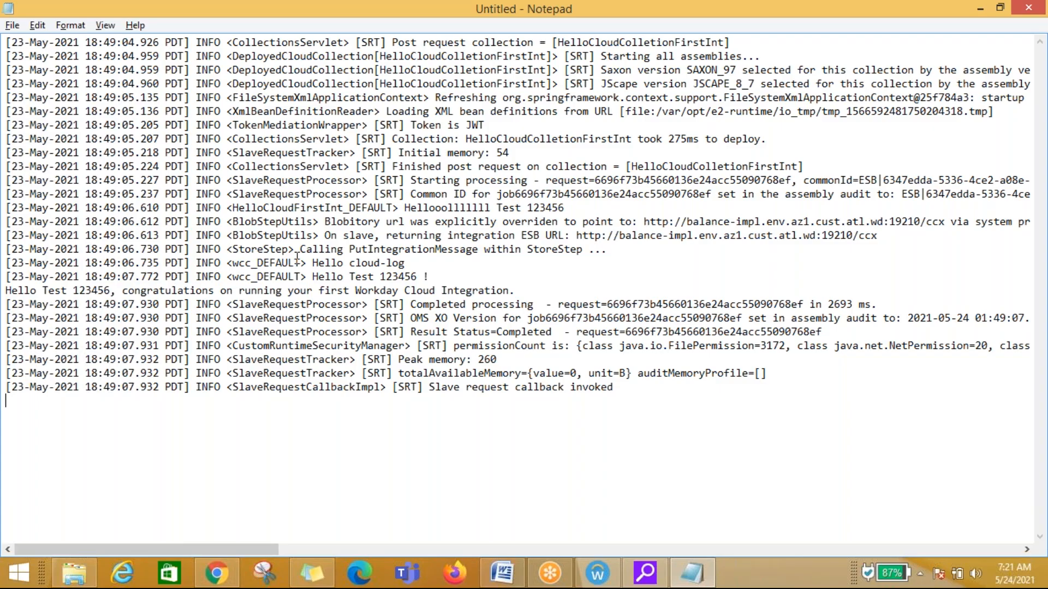
# Step: Back in Workday Studio, review the properties of StartHere and LogHello, including StartHere's Integration System Name
pyautogui.hotkey('alt', 'Tab')
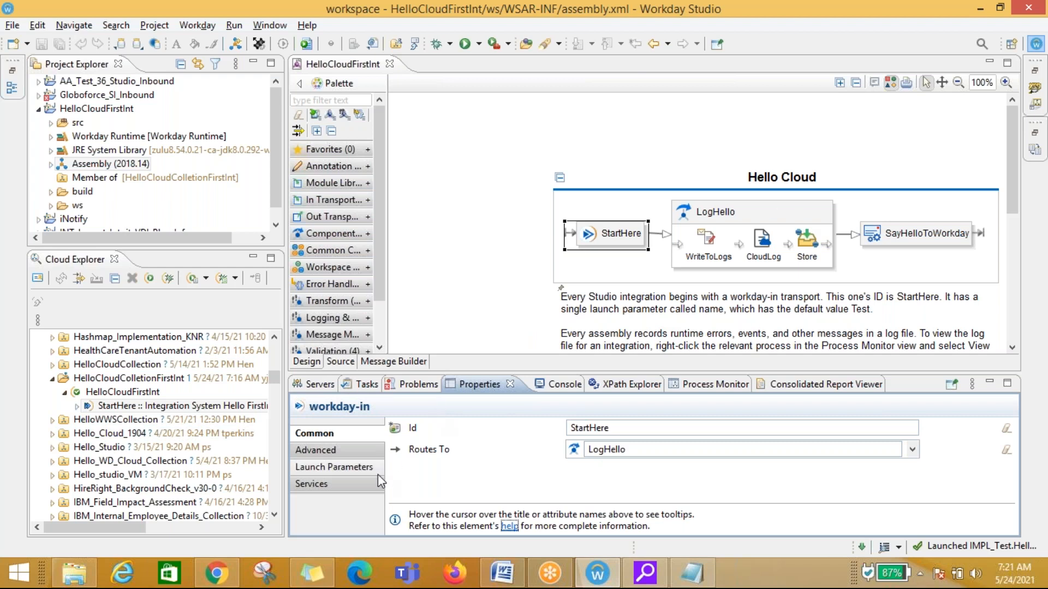
pyautogui.moveTo(548, 245)
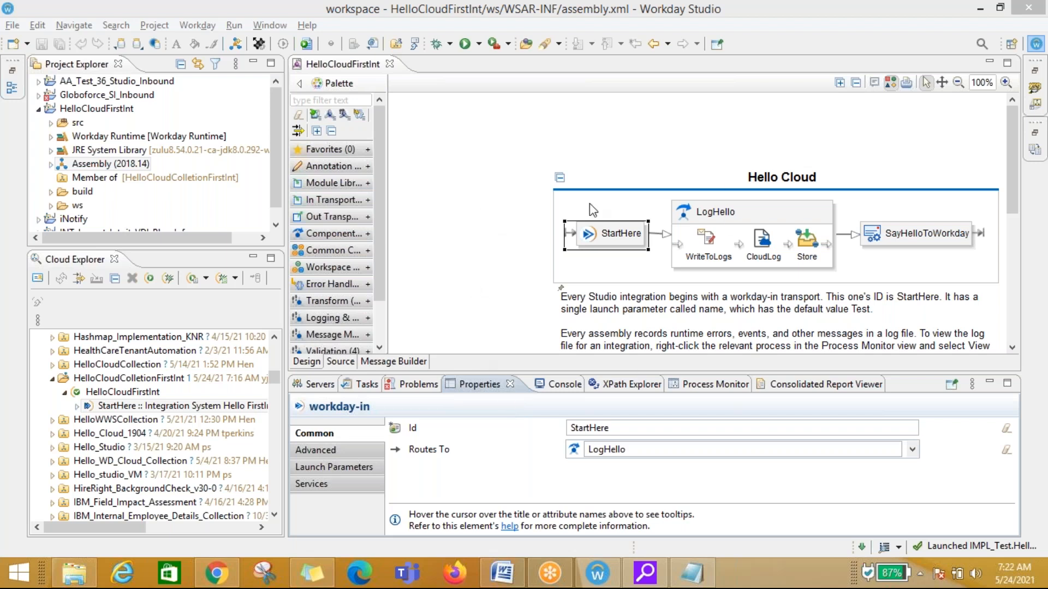
pyautogui.moveTo(608, 238)
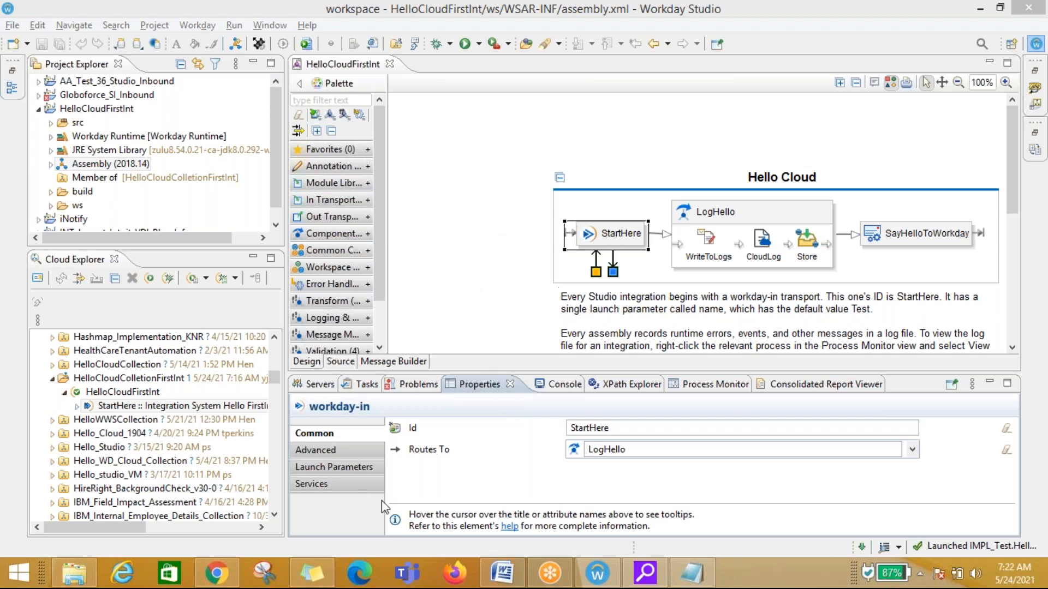
pyautogui.click(123, 407)
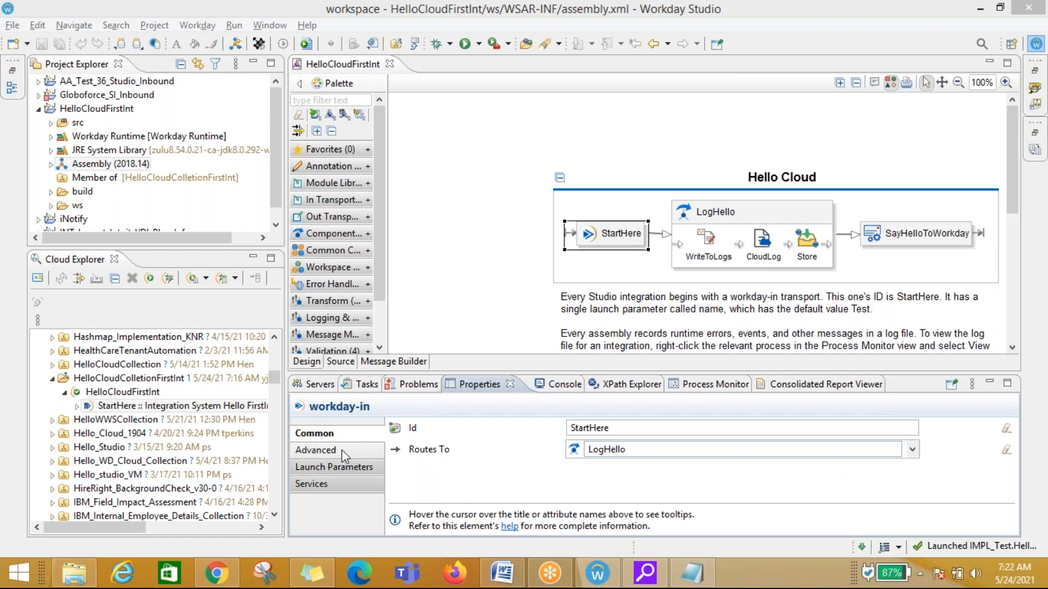
pyautogui.click(726, 220)
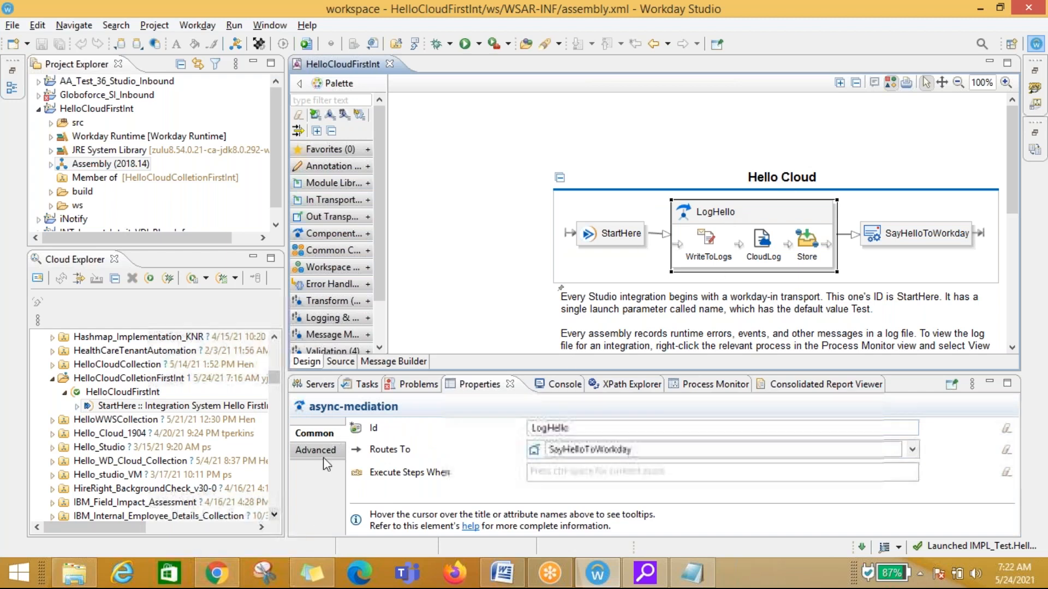
pyautogui.click(607, 231)
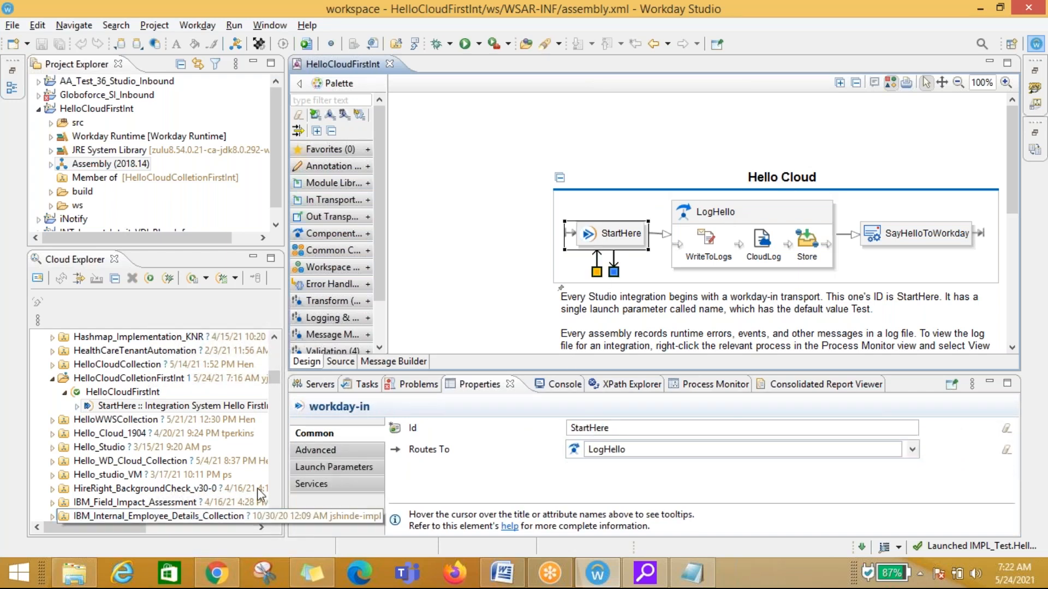
pyautogui.click(323, 451)
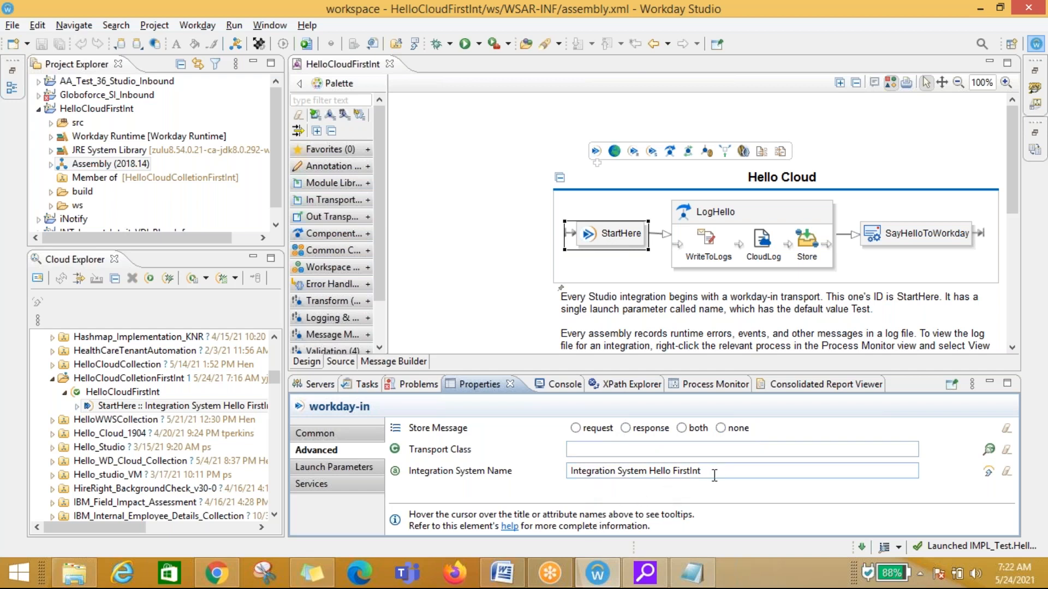
pyautogui.moveTo(700, 470); pyautogui.dragTo(475, 464)
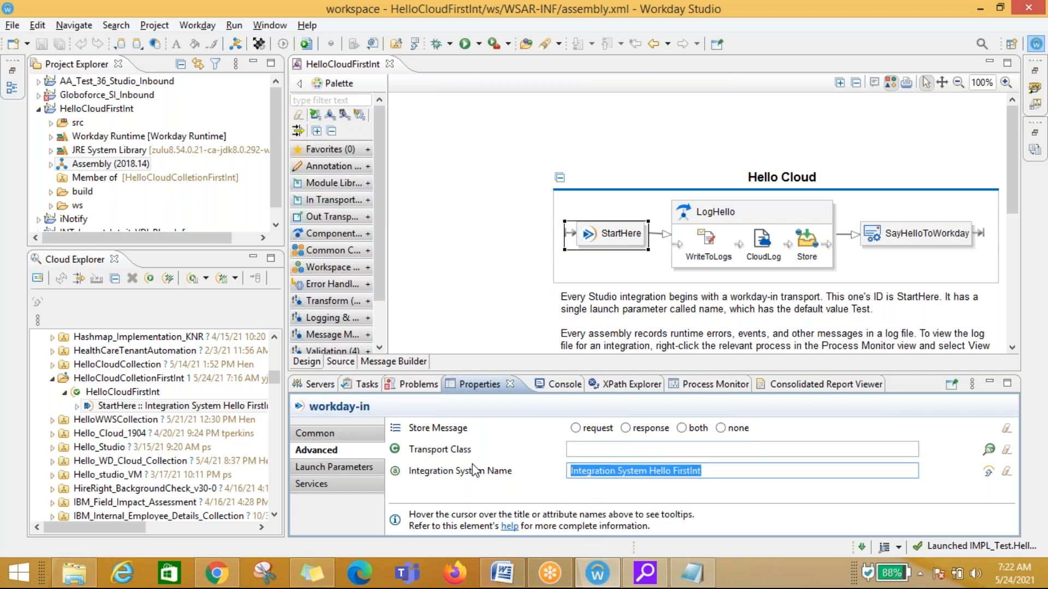
# Step: Examine StartHere's name launch parameter, its type options and default value, and its Services section
pyautogui.click(329, 467)
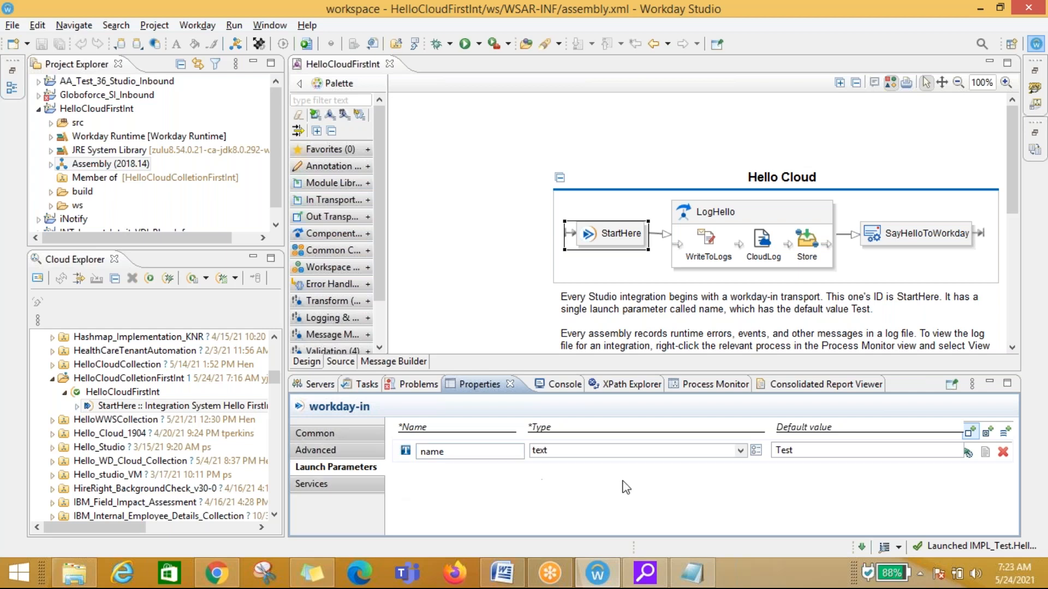
pyautogui.click(807, 452)
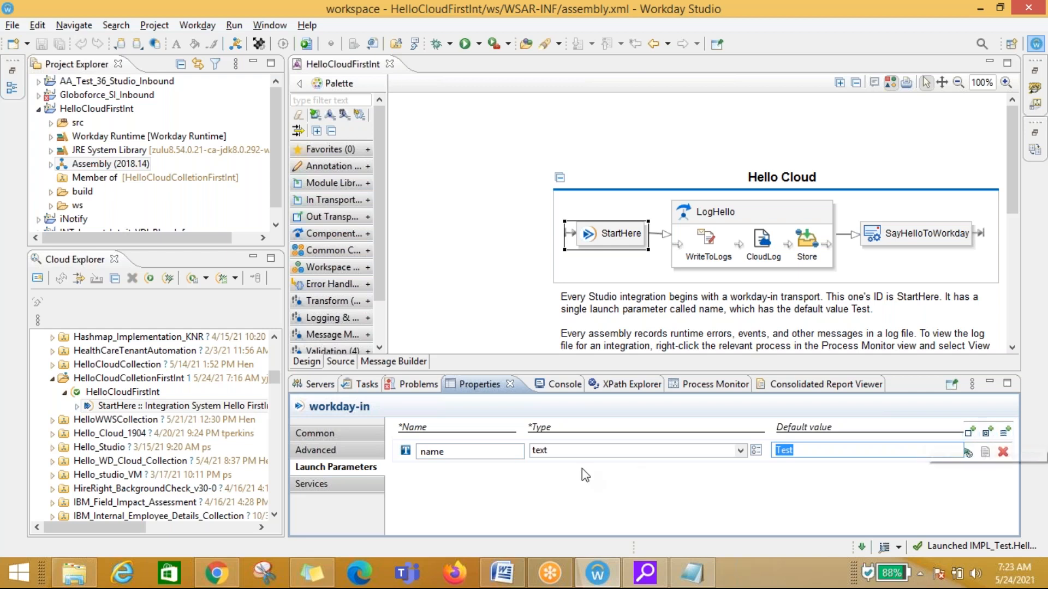
pyautogui.click(740, 452)
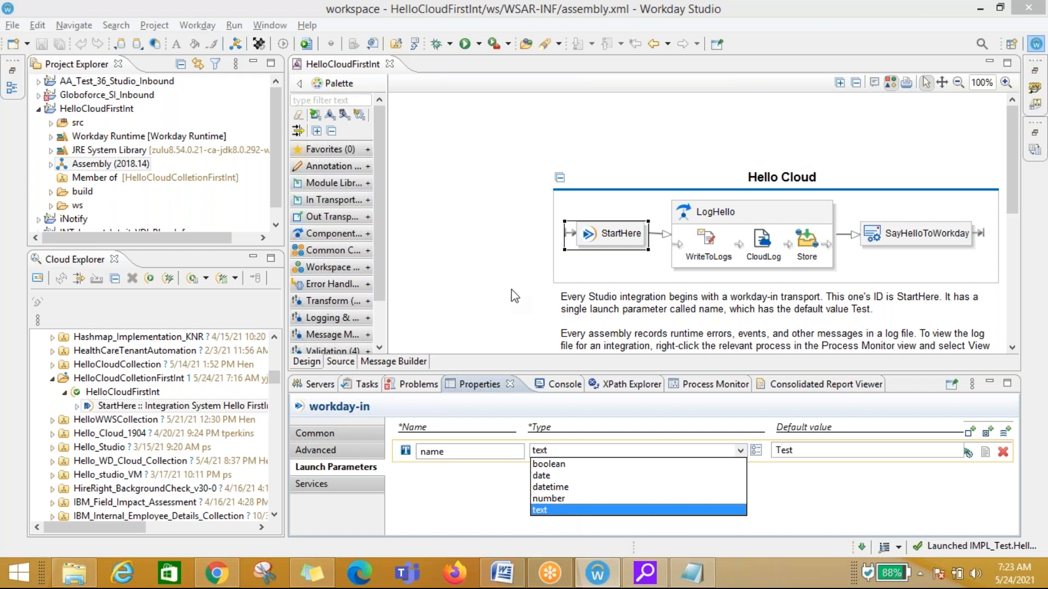
pyautogui.click(498, 266)
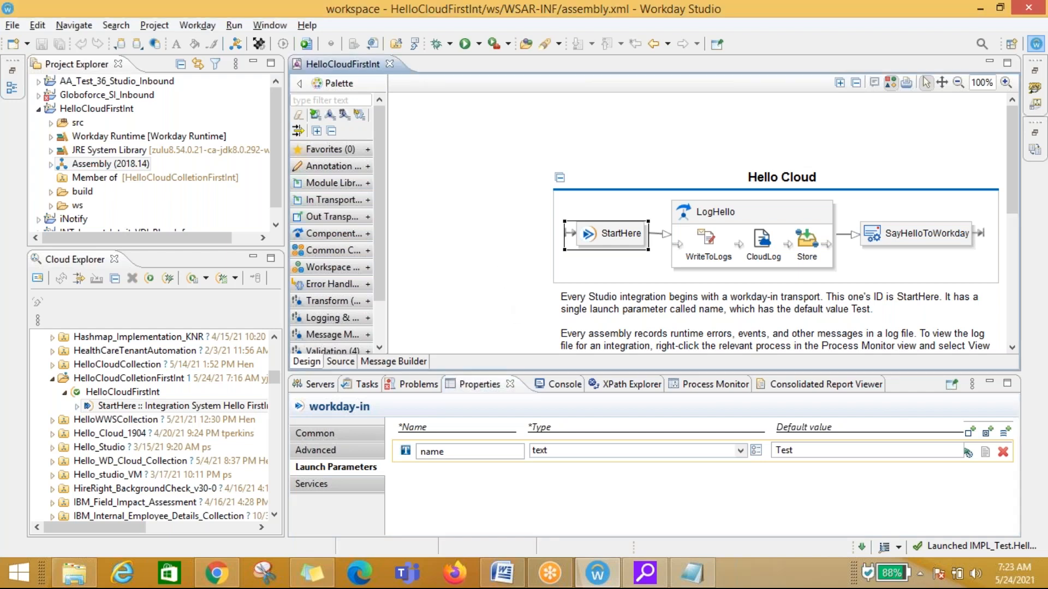
pyautogui.click(642, 237)
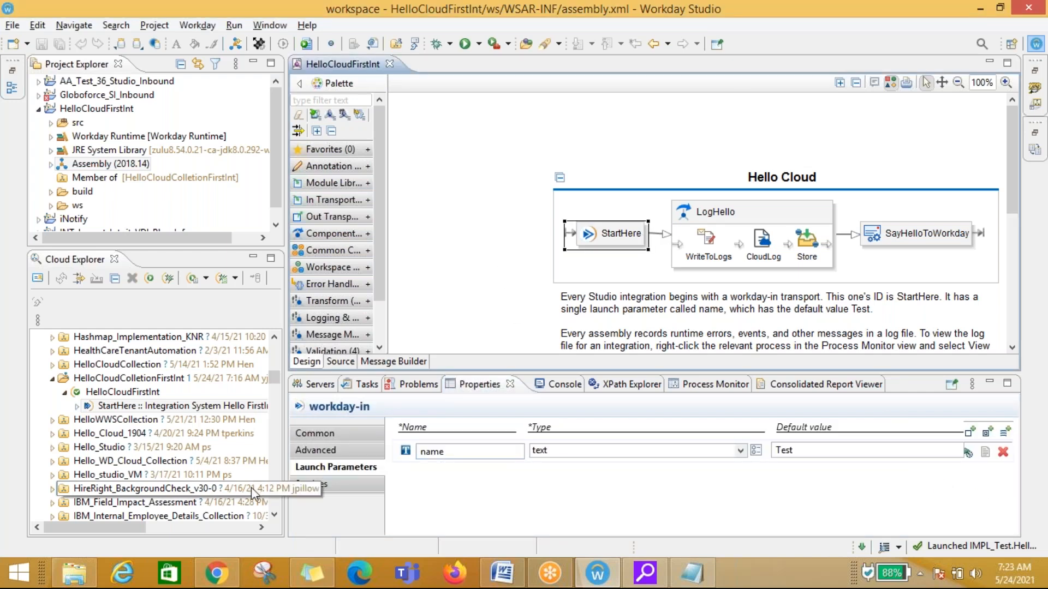
pyautogui.click(330, 485)
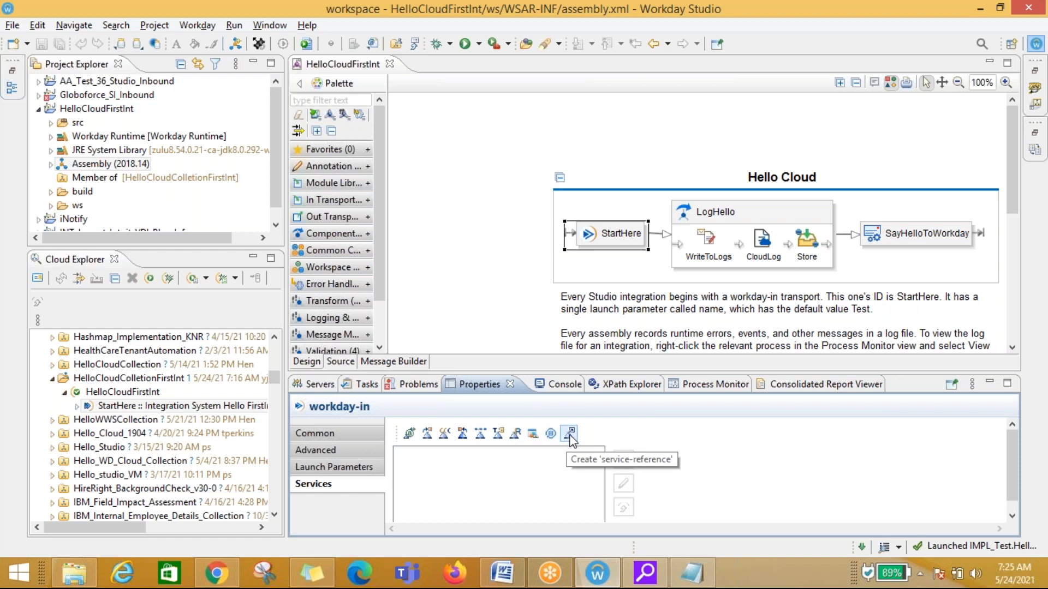
# Step: Review the properties of StartHere's launch parameters and of the LogHello, CloudLog and Store steps
pyautogui.click(350, 468)
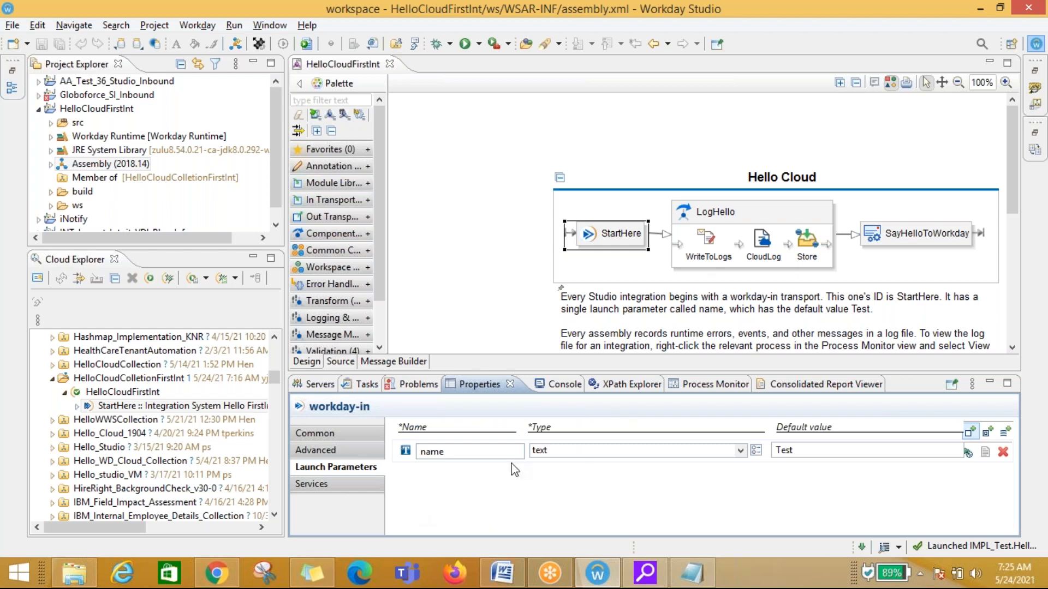
pyautogui.click(327, 434)
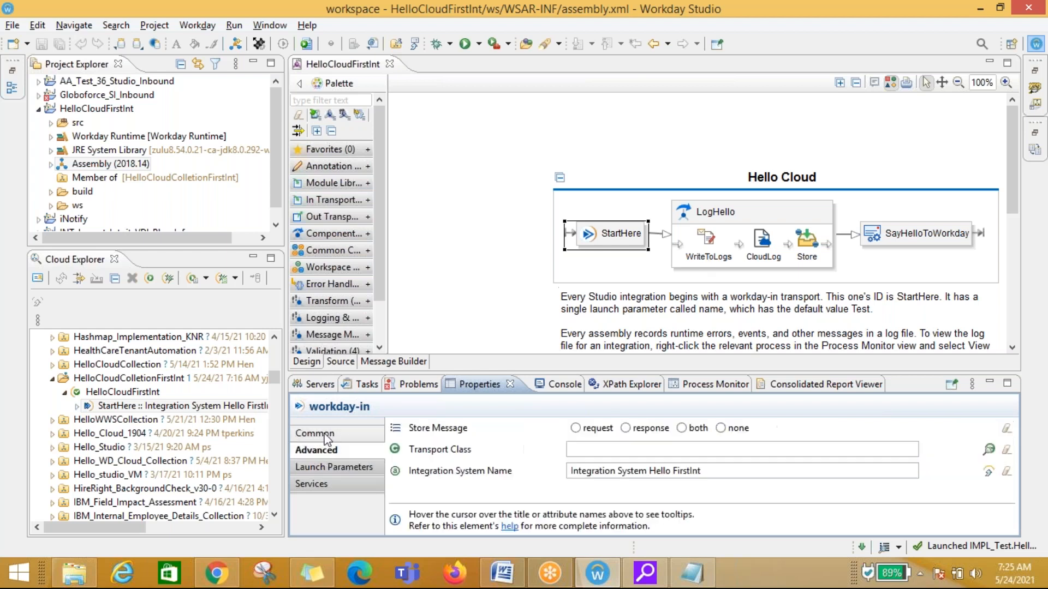
pyautogui.click(746, 212)
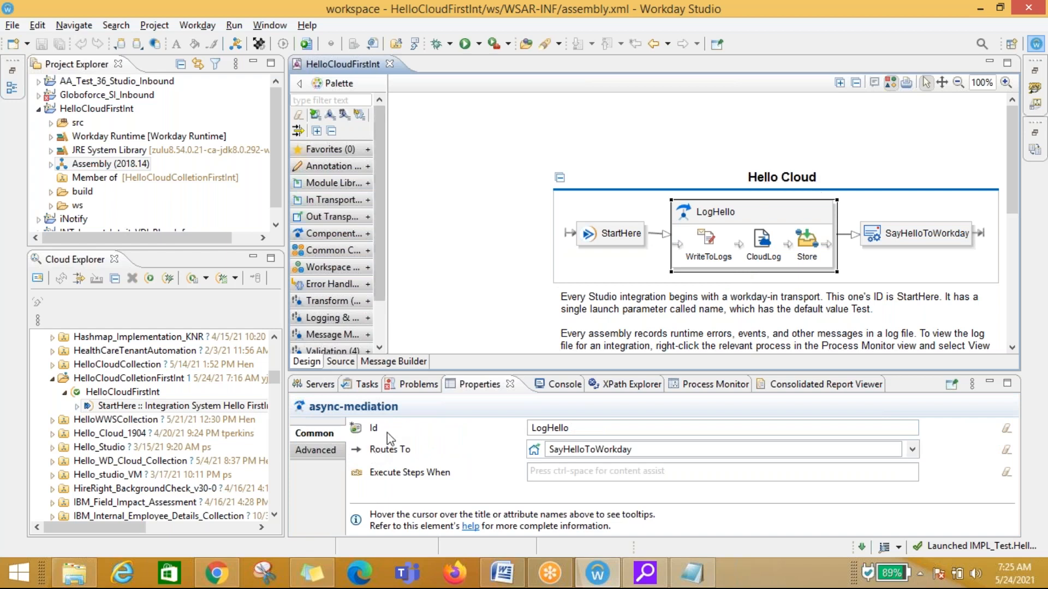
pyautogui.moveTo(389, 436)
pyautogui.moveTo(746, 216)
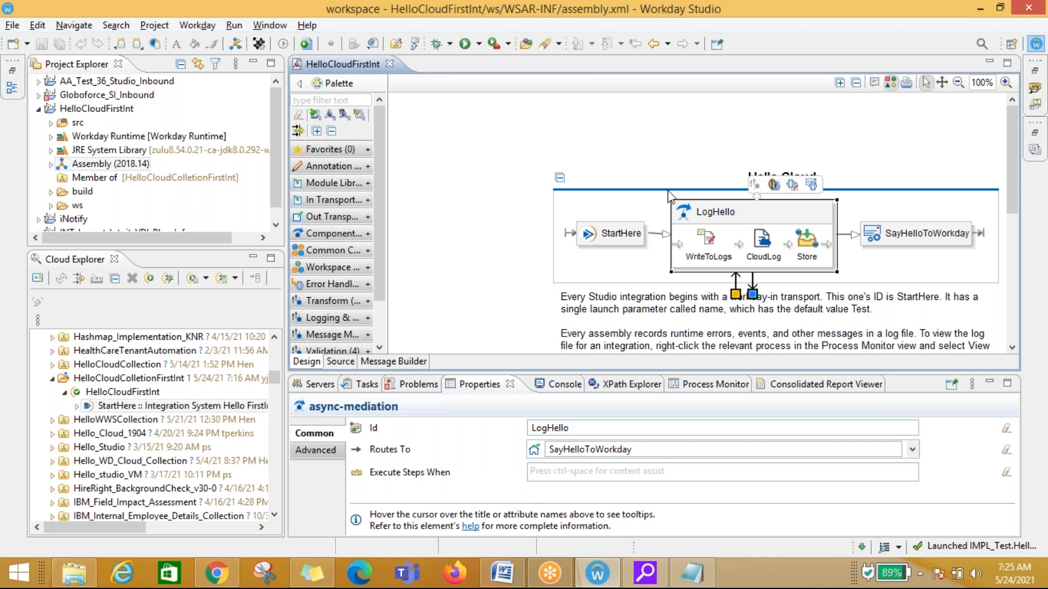
pyautogui.click(736, 217)
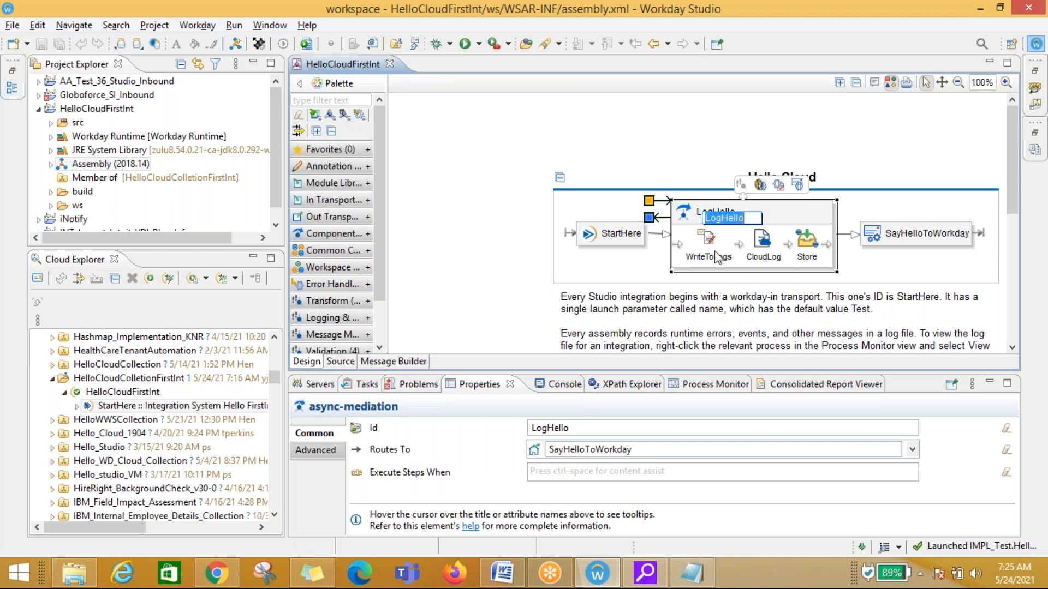
pyautogui.click(779, 265)
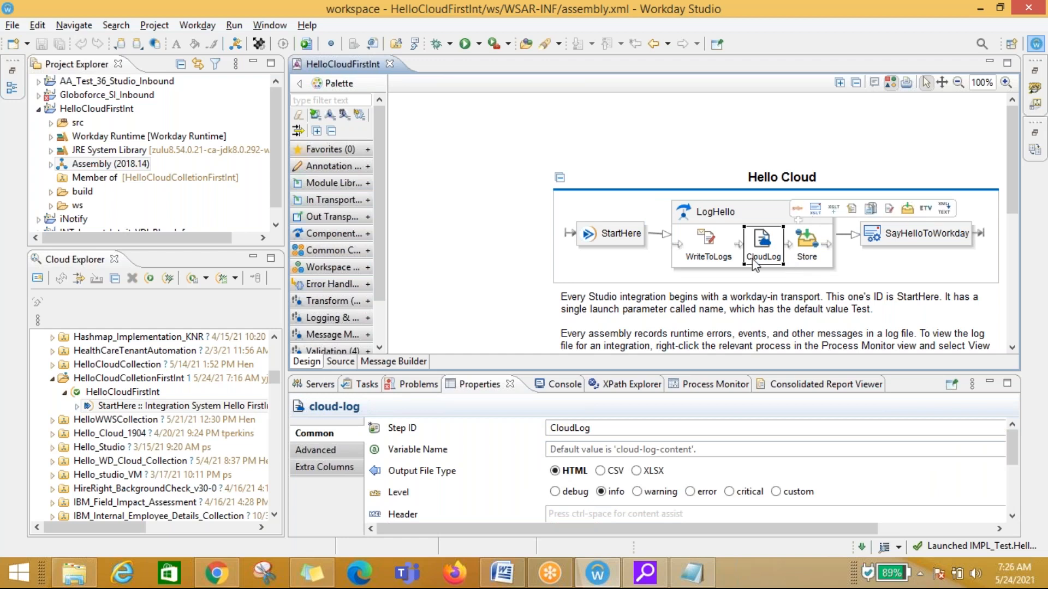
pyautogui.click(825, 261)
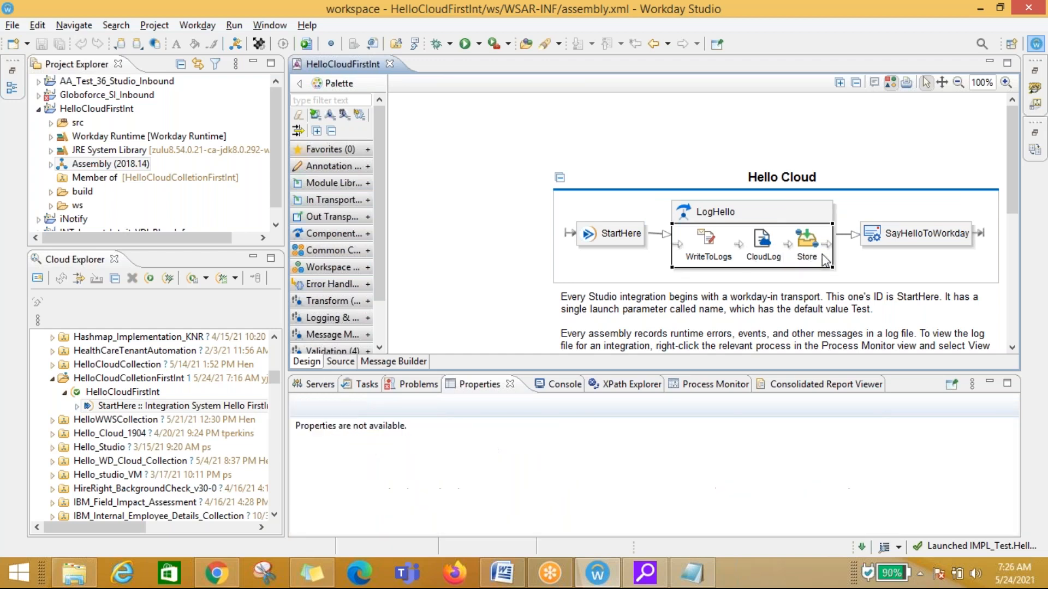
pyautogui.rightClick(826, 261)
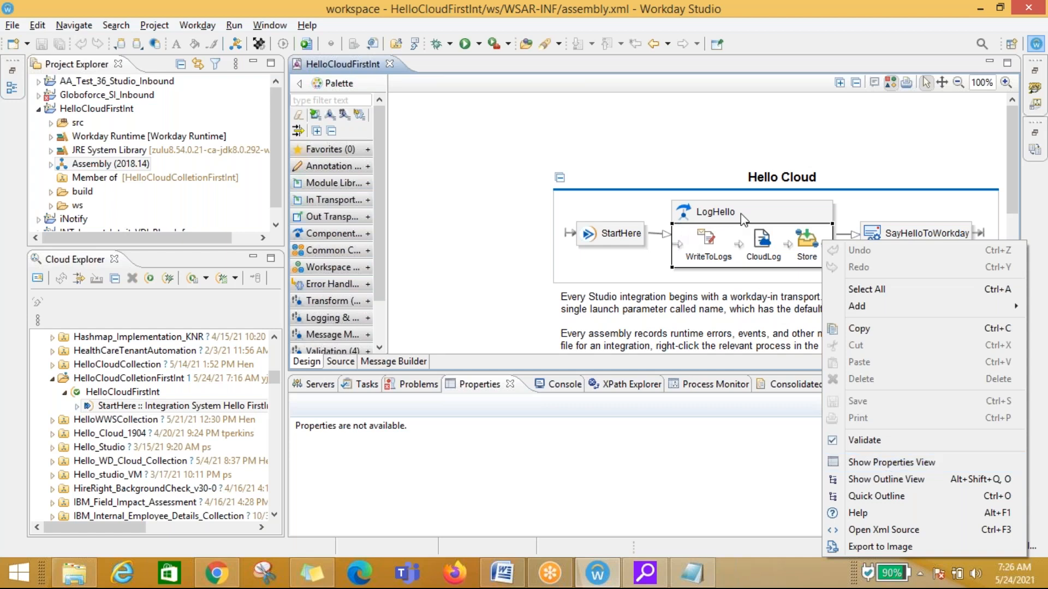
# Step: Filter the palette for async and place an async-mediation component on the canvas above the flow
pyautogui.click(394, 251)
pyautogui.click(333, 250)
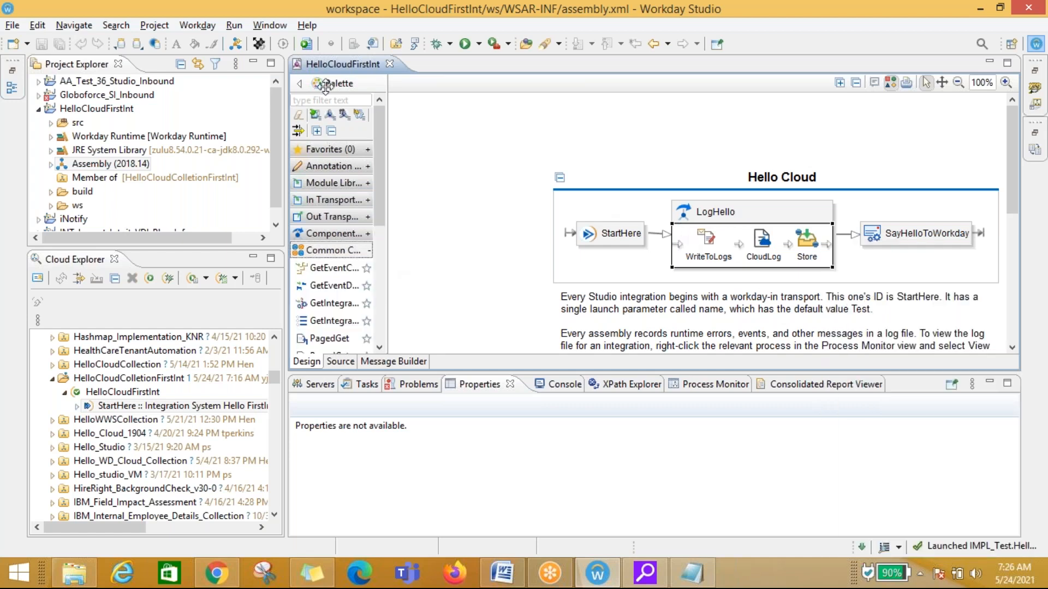
pyautogui.click(358, 99)
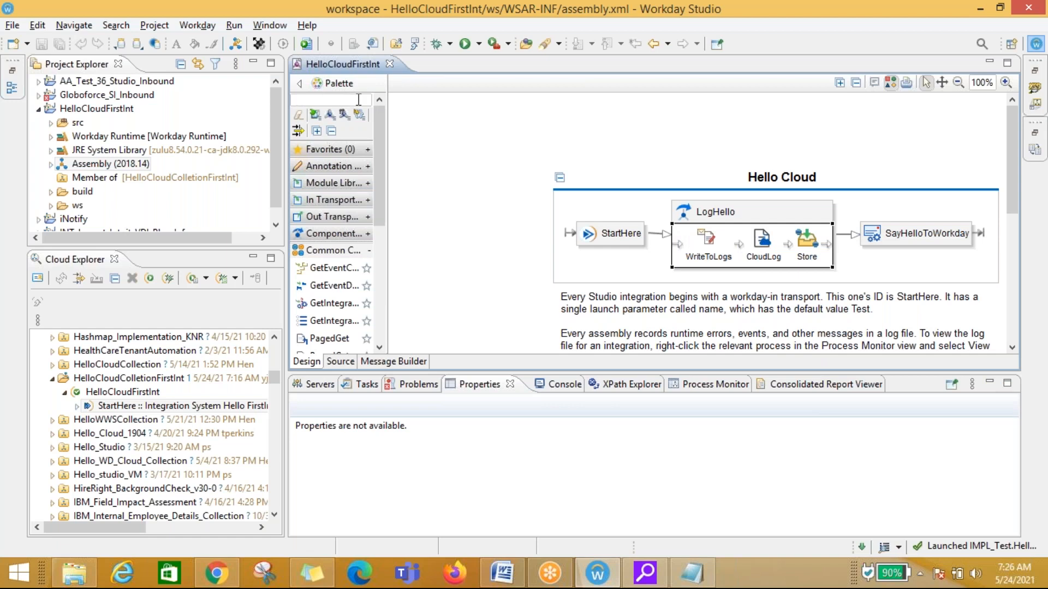
pyautogui.write('async')
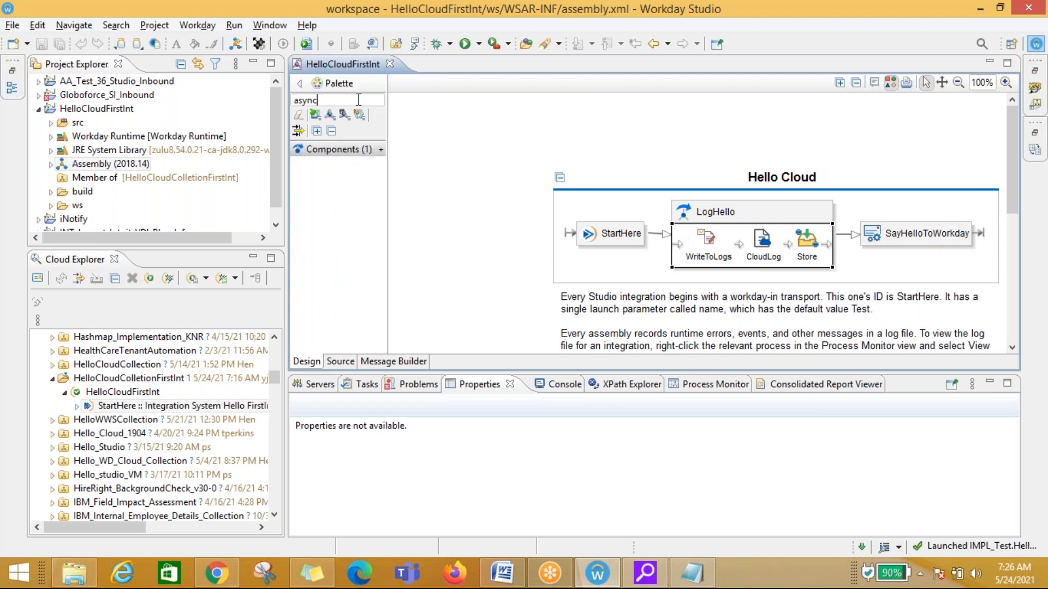
pyautogui.click(337, 153)
pyautogui.moveTo(327, 181); pyautogui.dragTo(465, 155)
pyautogui.click(500, 202)
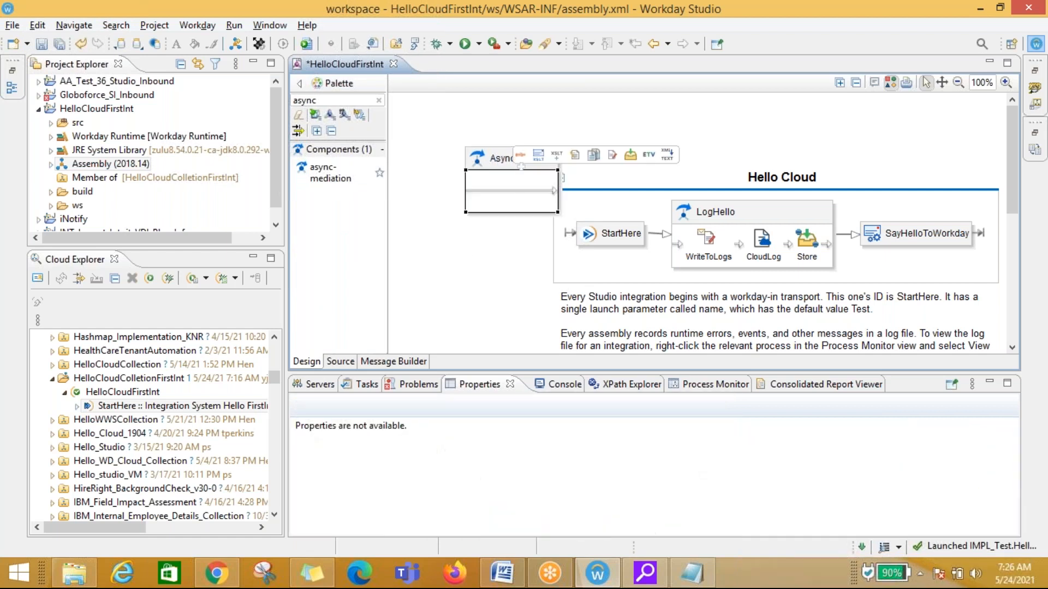
# Step: Browse the AsyncMediation component's Add options, then delete the component
pyautogui.rightClick(510, 196)
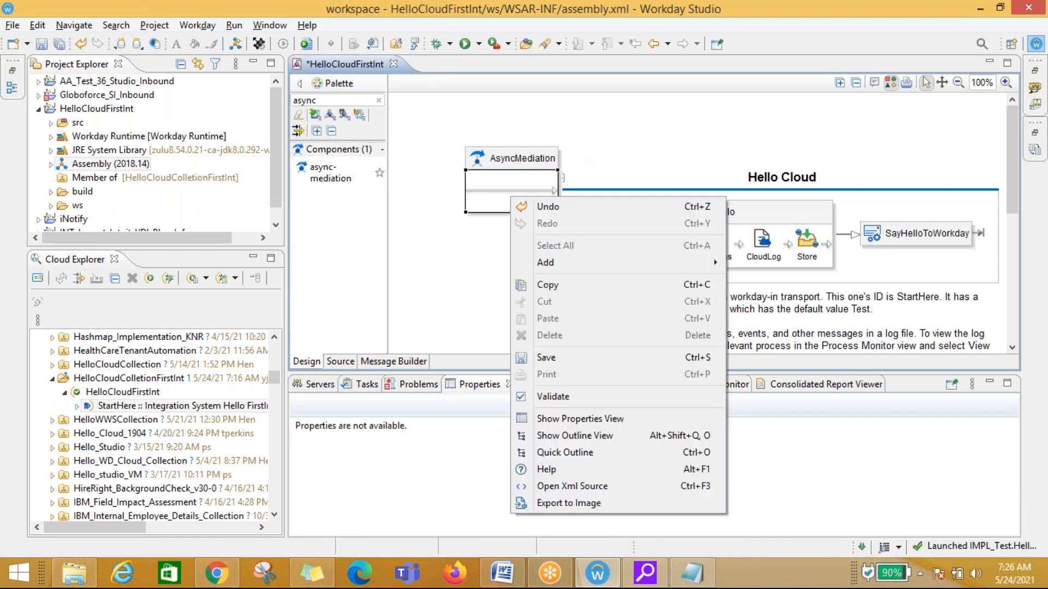
pyautogui.moveTo(581, 264)
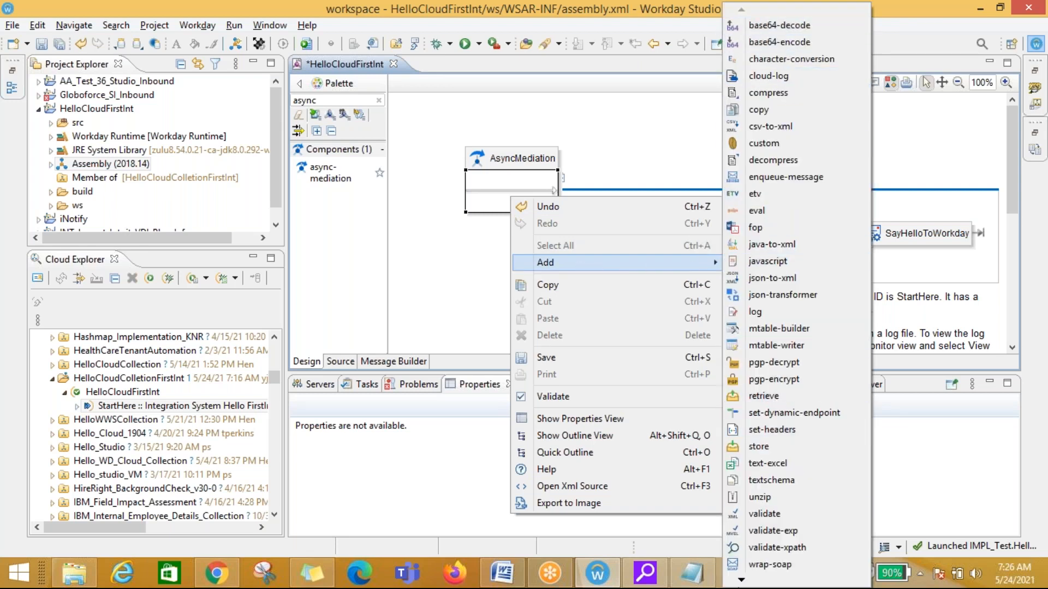
pyautogui.moveTo(741, 582)
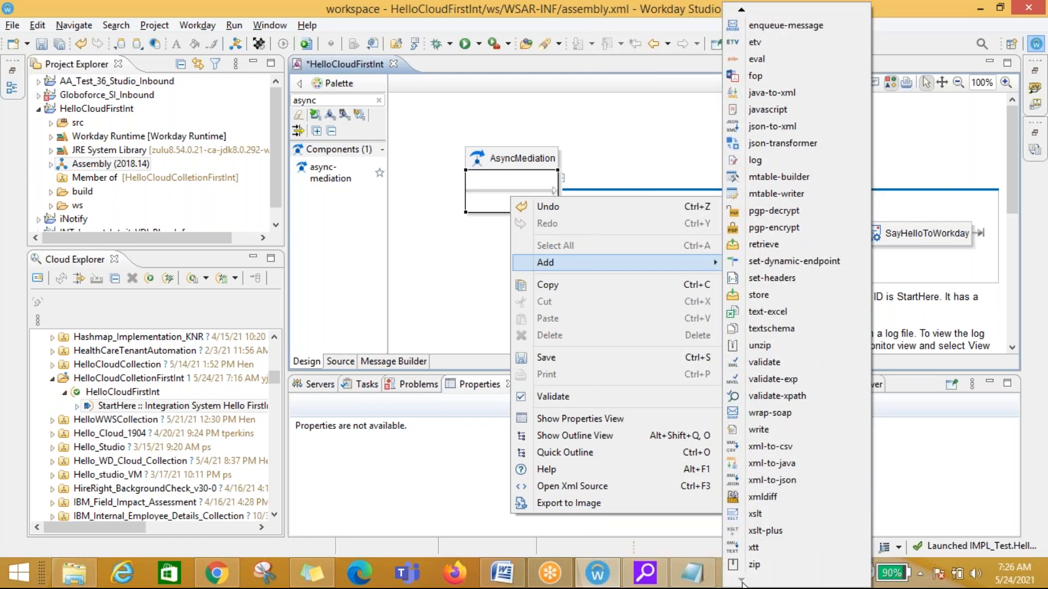
pyautogui.click(654, 105)
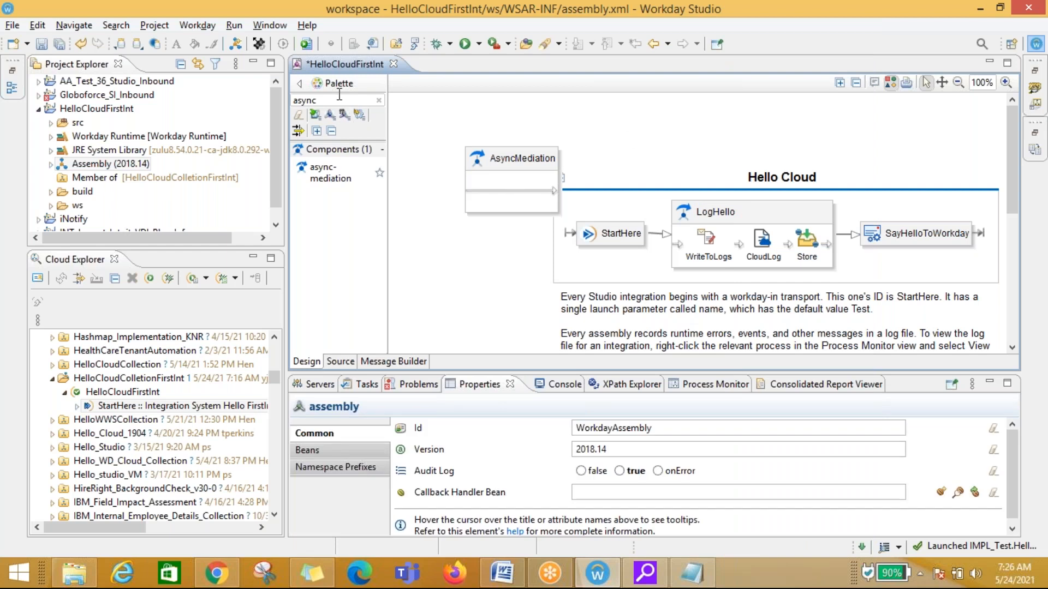
pyautogui.click(509, 187)
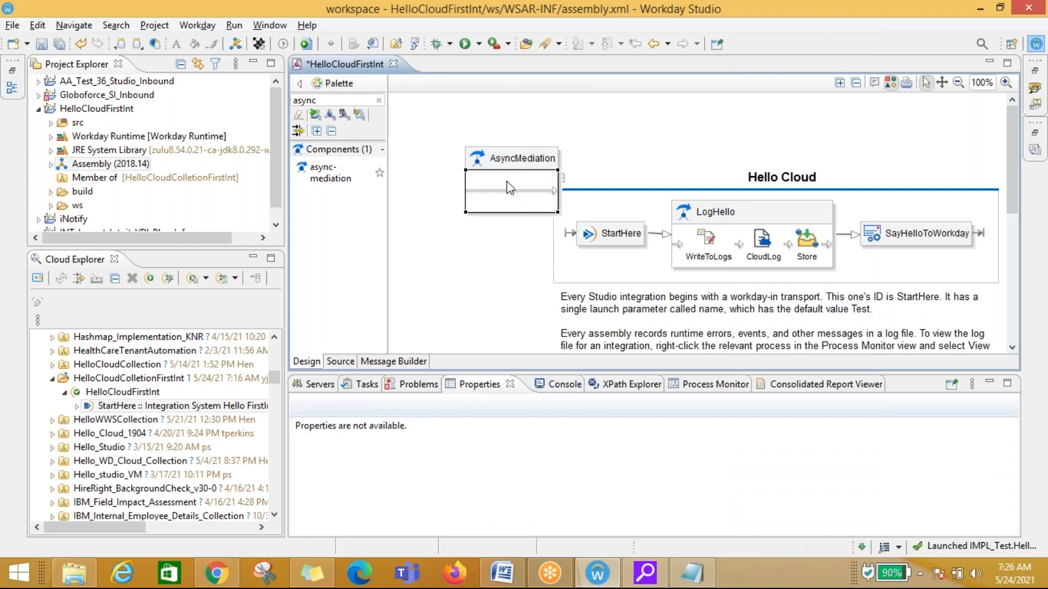
pyautogui.rightClick(506, 181)
pyautogui.moveTo(551, 249)
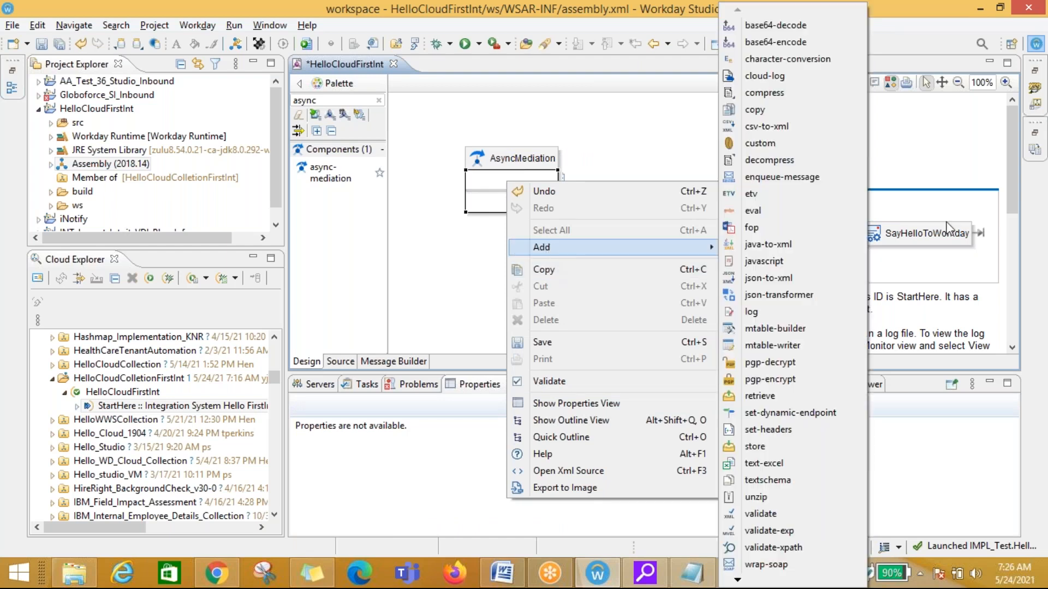
pyautogui.click(649, 140)
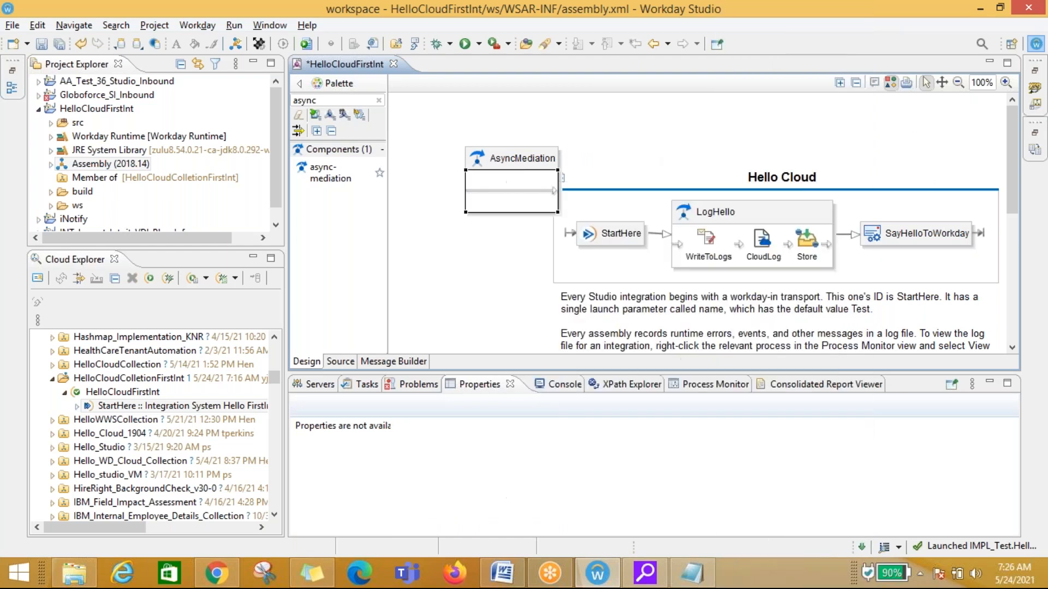
pyautogui.click(513, 169)
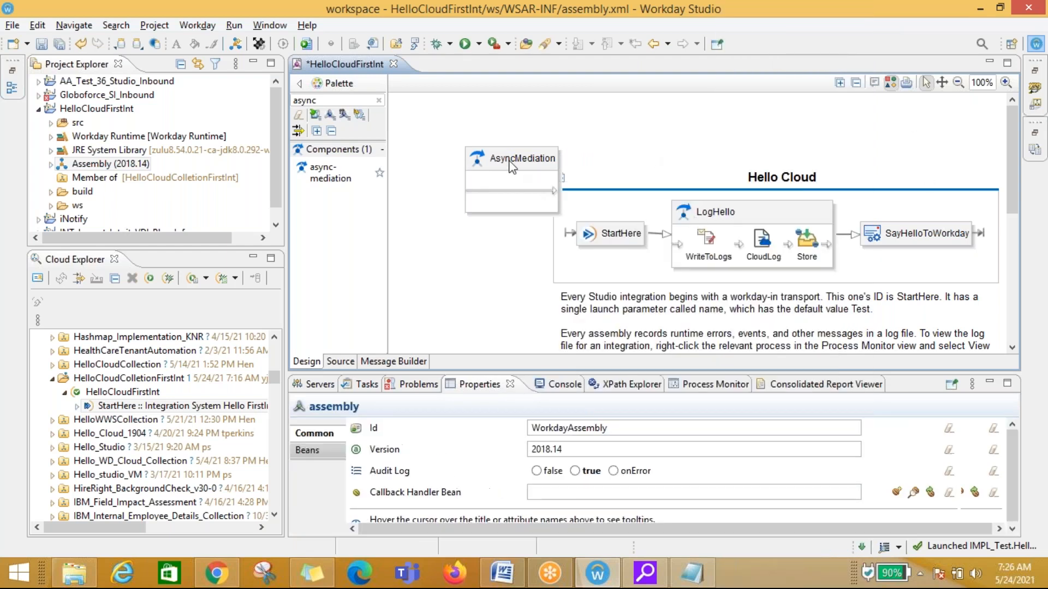
pyautogui.press('Delete')
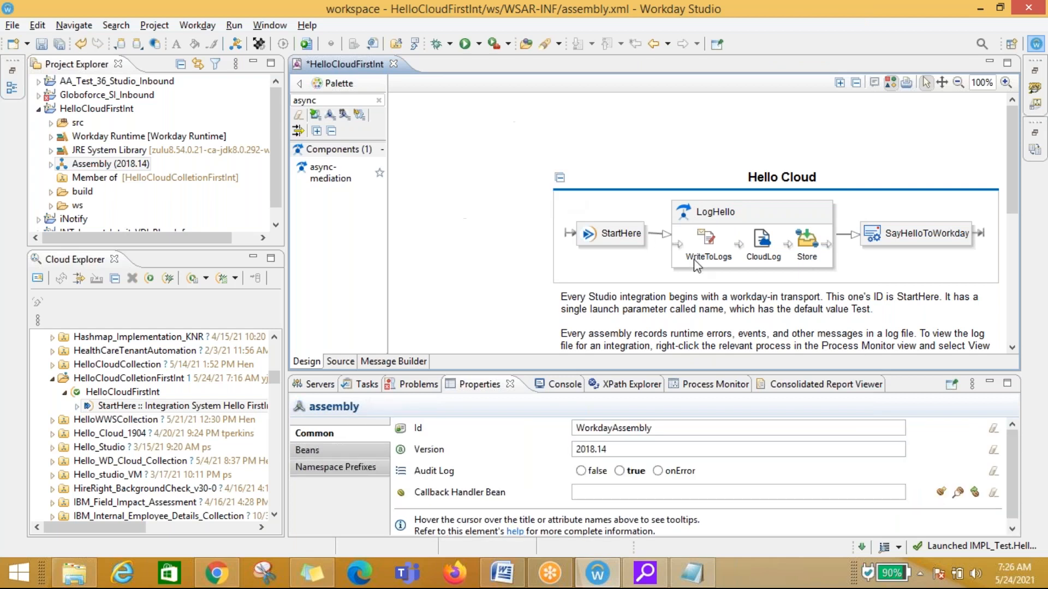
# Step: Compare WriteToLogs' Message Builder text and its name expression with StartHere's name launch parameter
pyautogui.click(711, 246)
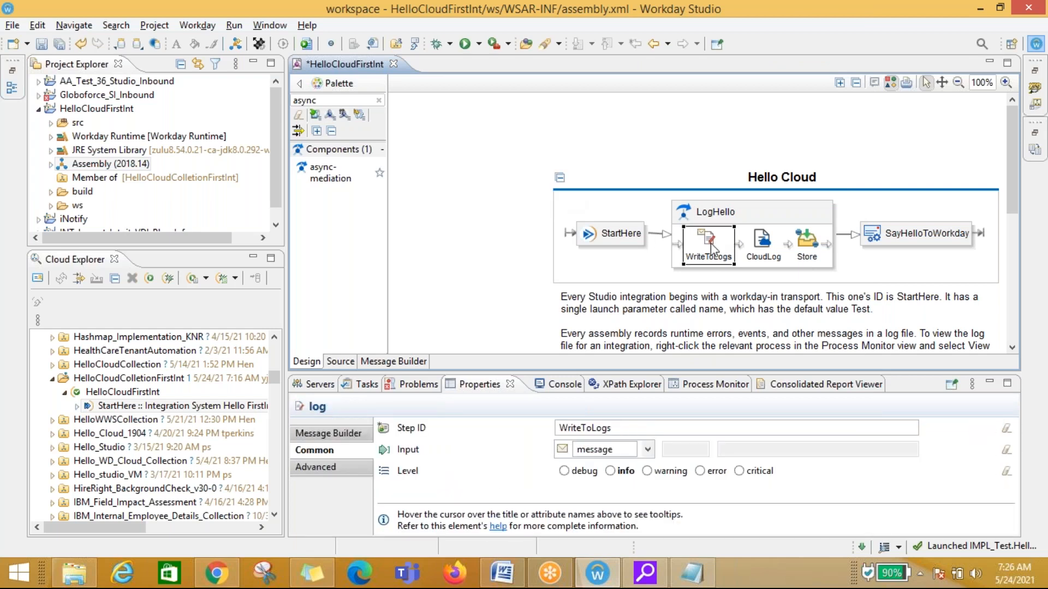
pyautogui.click(343, 433)
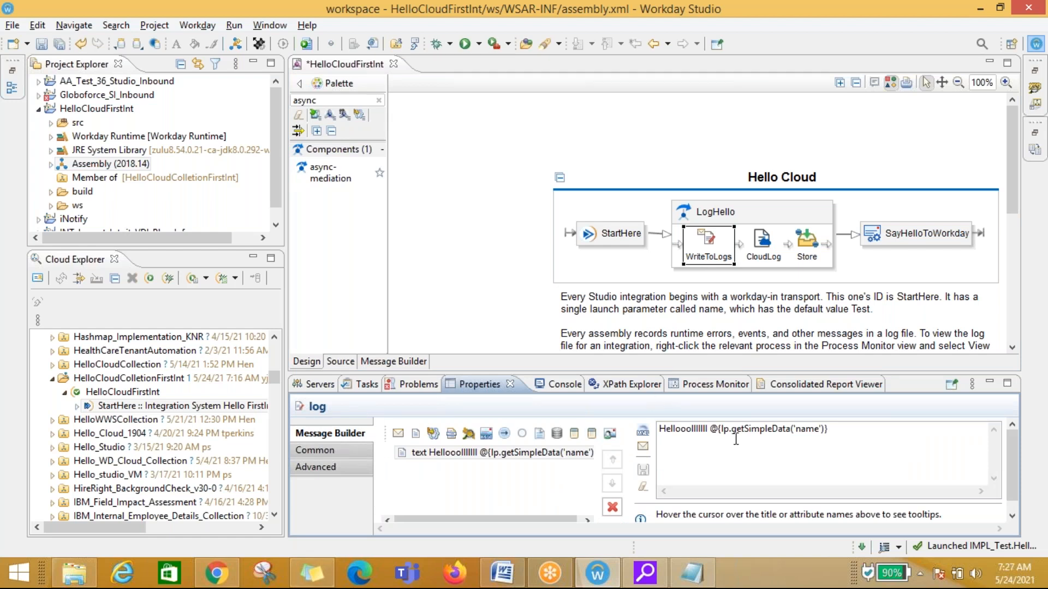
pyautogui.moveTo(844, 433); pyautogui.dragTo(714, 433)
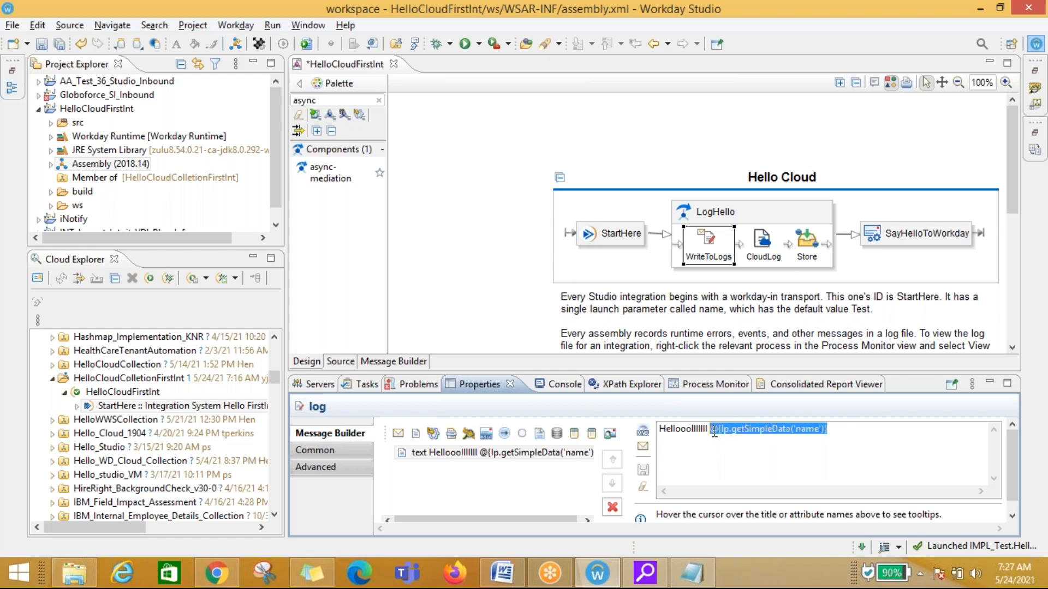
pyautogui.click(760, 445)
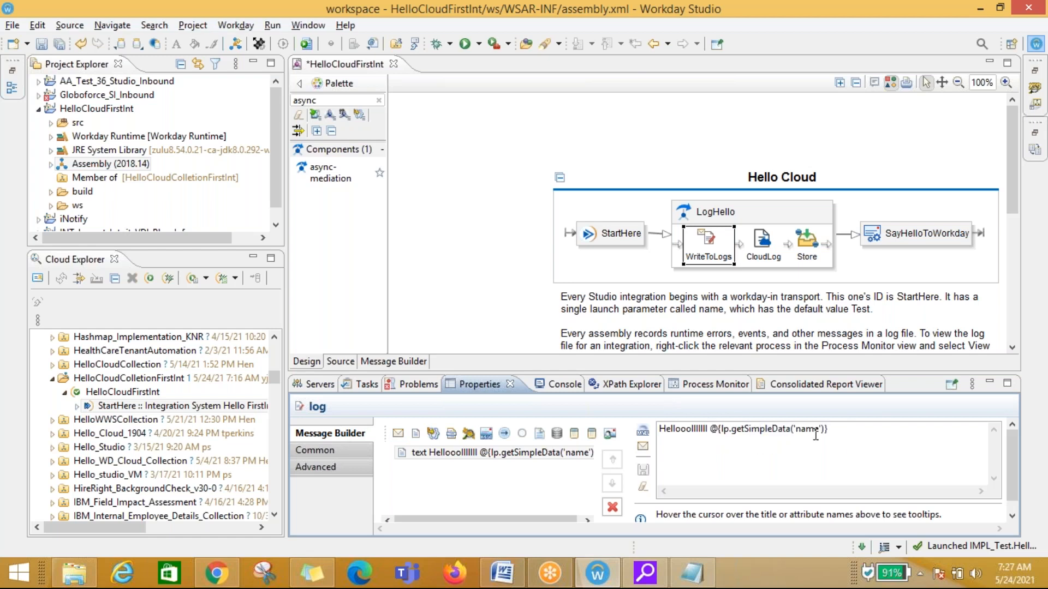
pyautogui.click(610, 234)
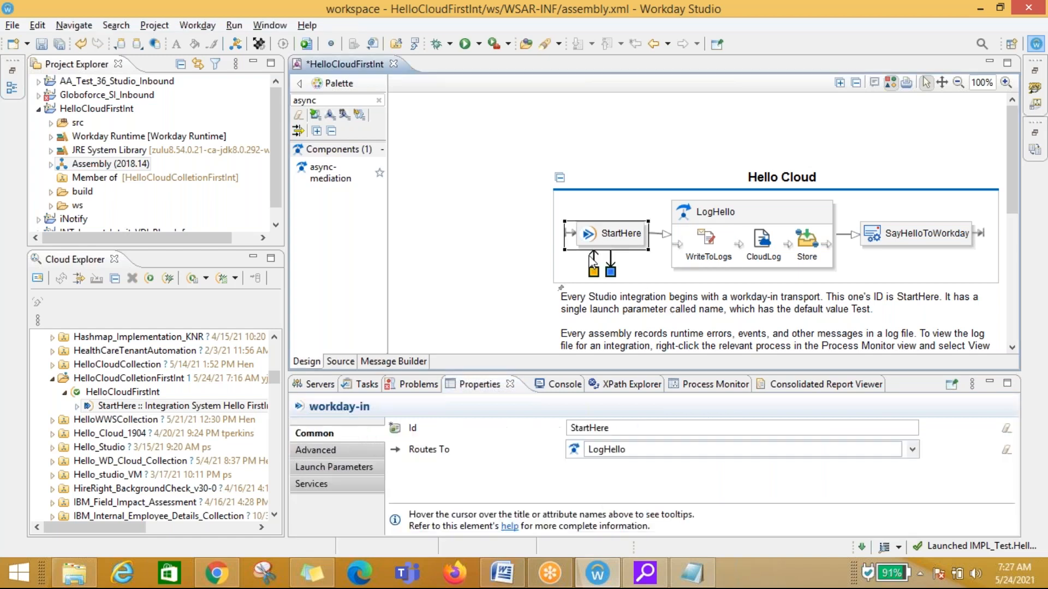
pyautogui.click(349, 467)
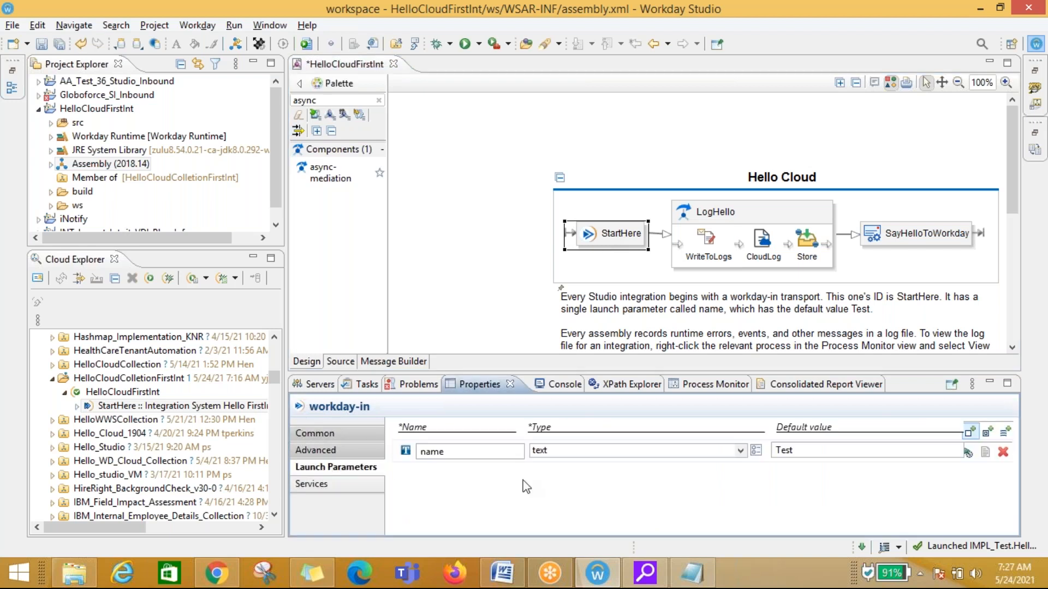
pyautogui.click(707, 243)
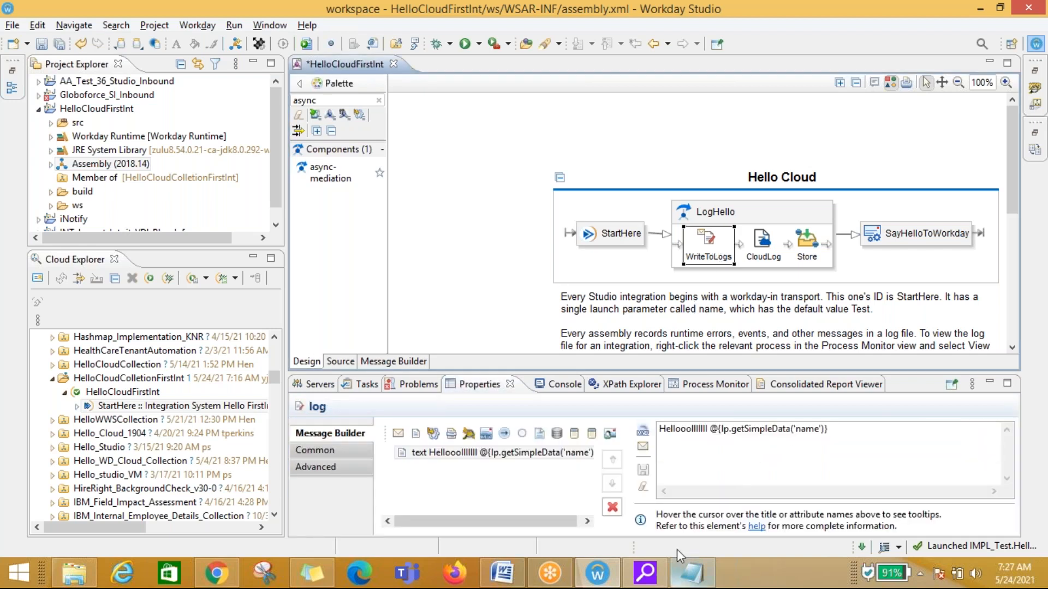
# Step: In Notepad, highlight the Hello Test 123456 line in the integration log
pyautogui.click(691, 573)
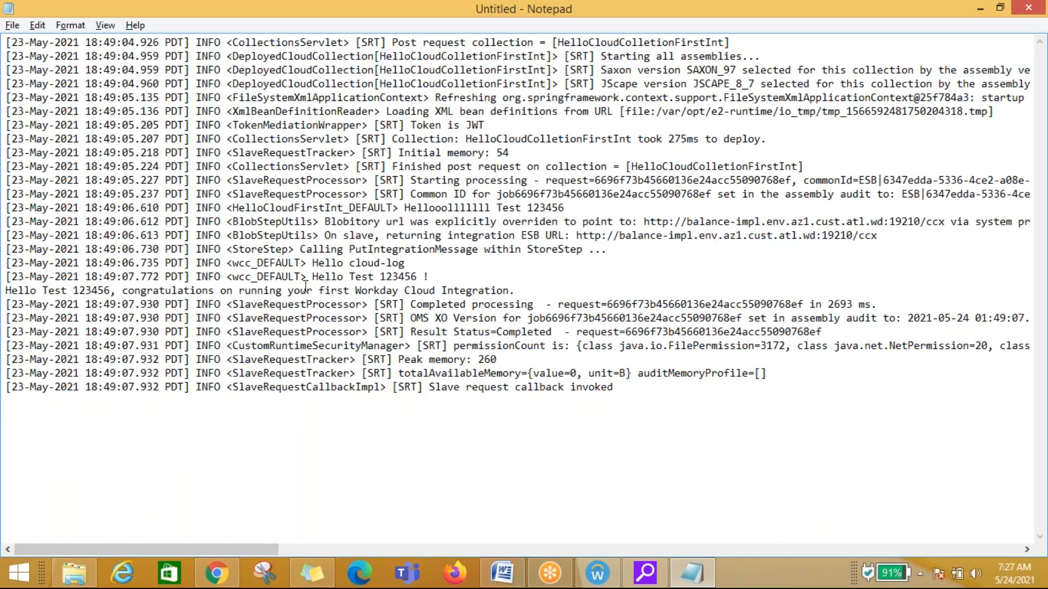
pyautogui.moveTo(312, 277); pyautogui.dragTo(440, 276)
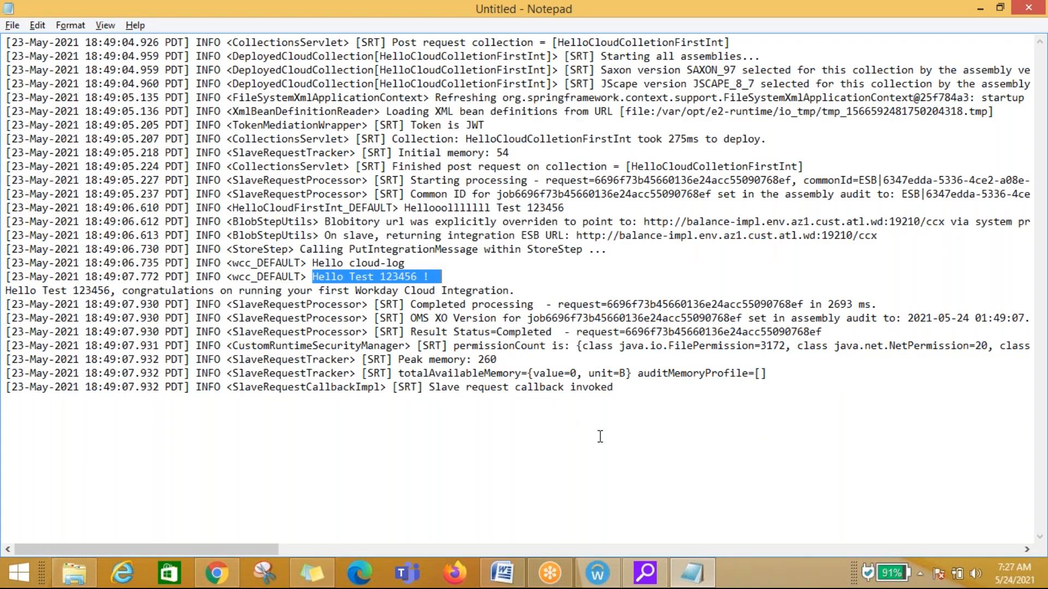
pyautogui.click(599, 436)
pyautogui.hotkey('alt', 'Tab')
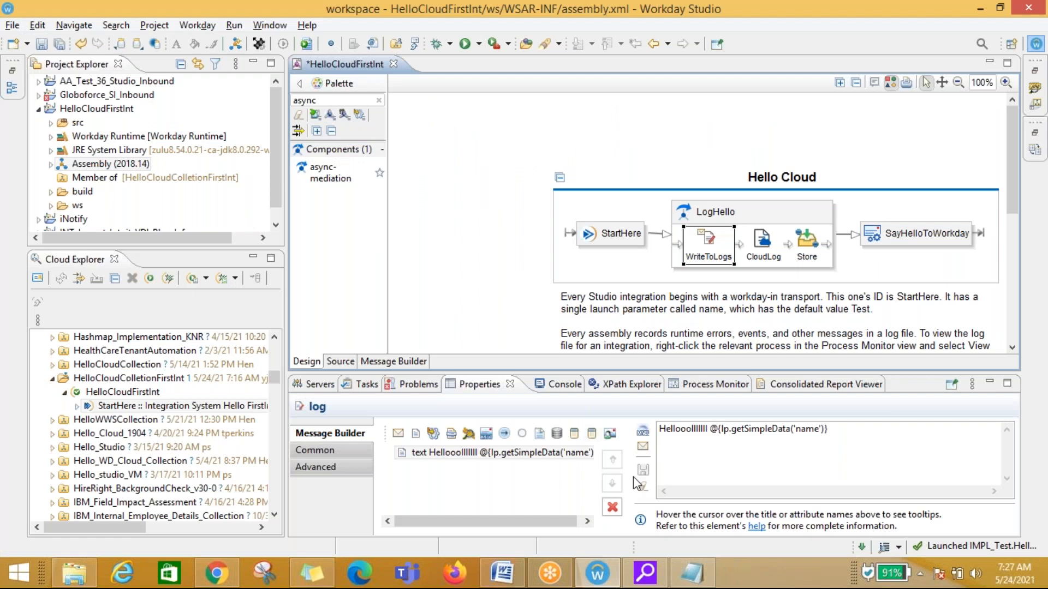
# Step: Search the Notepad log for the greeting word from WriteToLogs' message text
pyautogui.doubleClick(709, 428)
pyautogui.hotkey('ctrl', 'c')
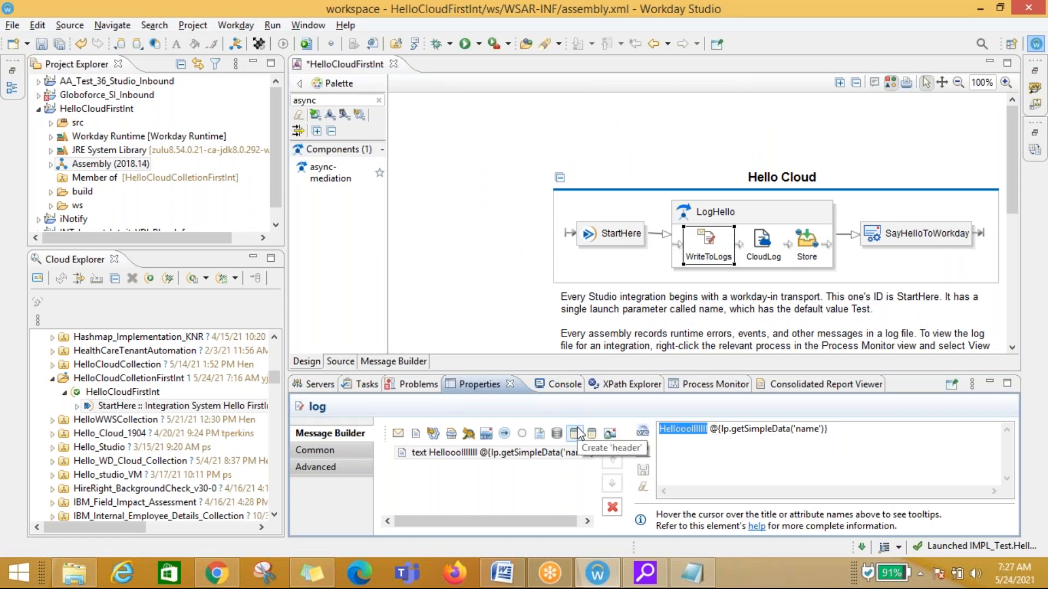
pyautogui.hotkey('alt', 'Tab')
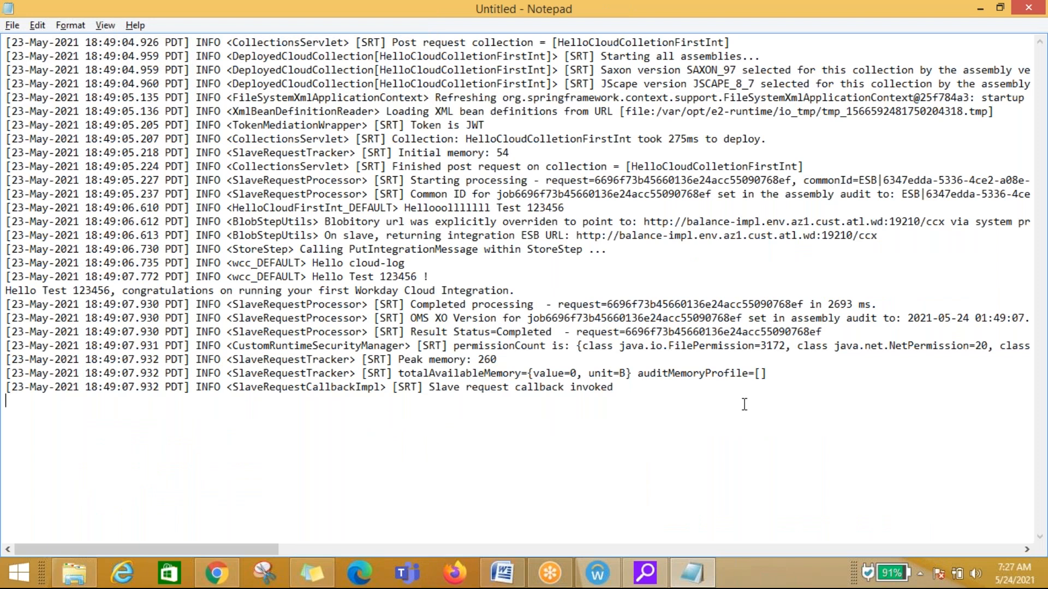
pyautogui.hotkey('ctrl', 'f')
pyautogui.hotkey('ctrl', 'v')
pyautogui.press('Return')
pyautogui.press('Return')
pyautogui.press('Escape')
pyautogui.hotkey('alt', 'Tab')
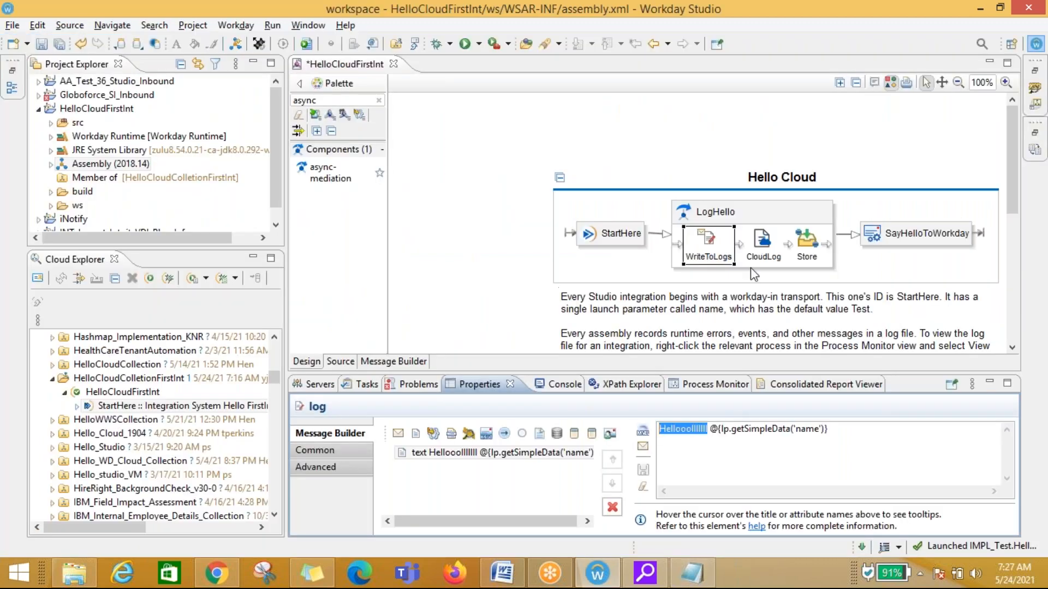
pyautogui.click(719, 454)
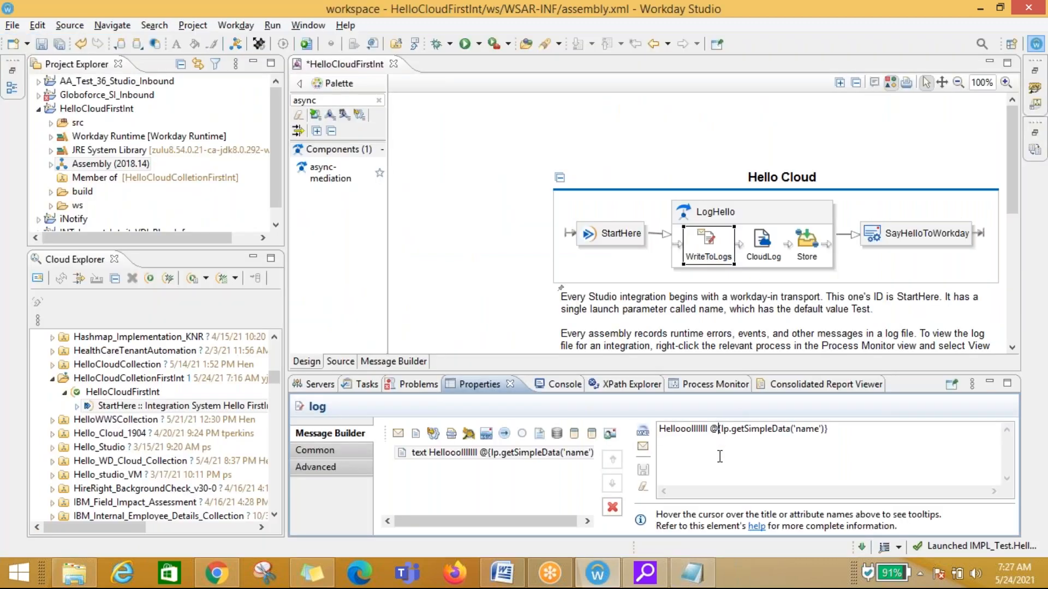
# Step: Review the CloudLog step's properties, including its Common and Extra Columns settings
pyautogui.click(763, 243)
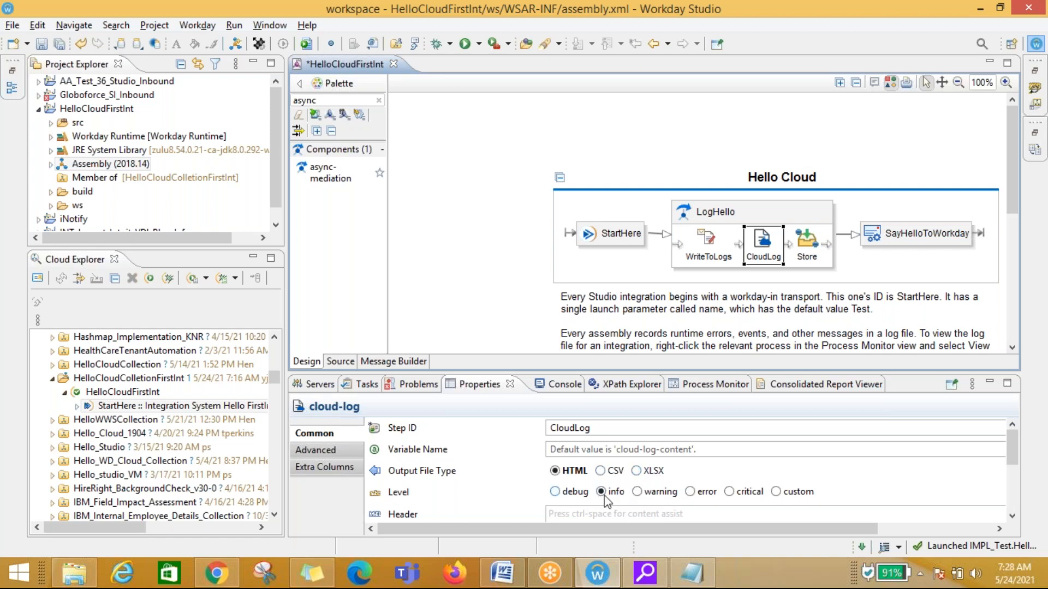
pyautogui.click(707, 240)
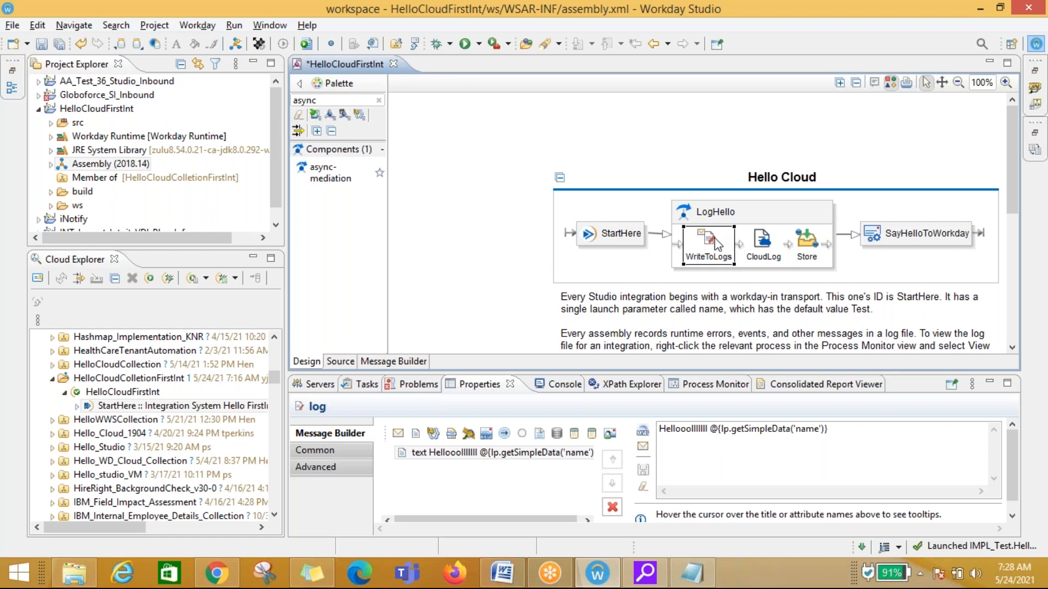
pyautogui.click(767, 245)
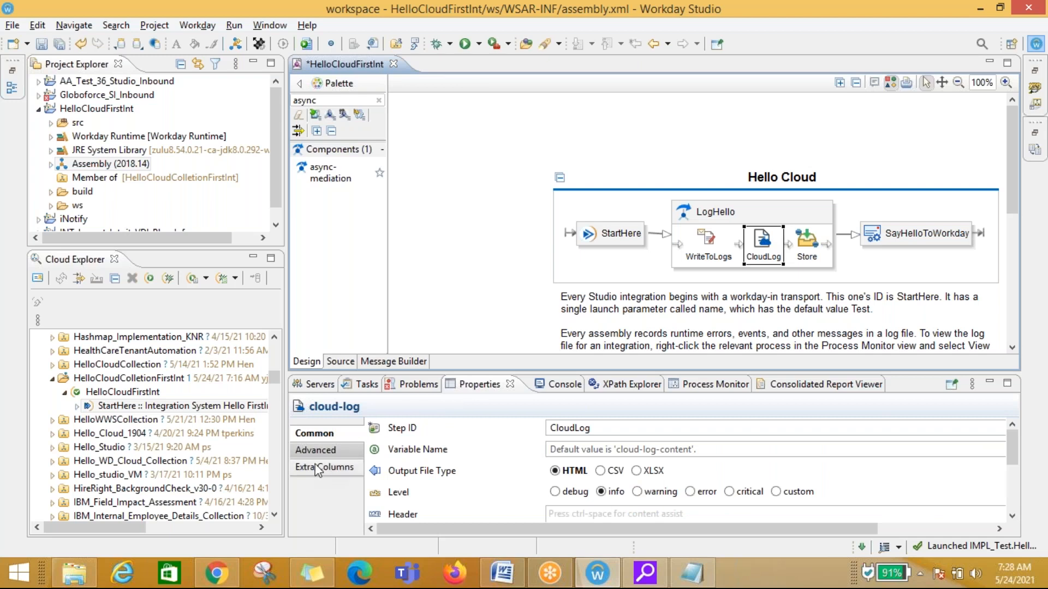
pyautogui.click(334, 450)
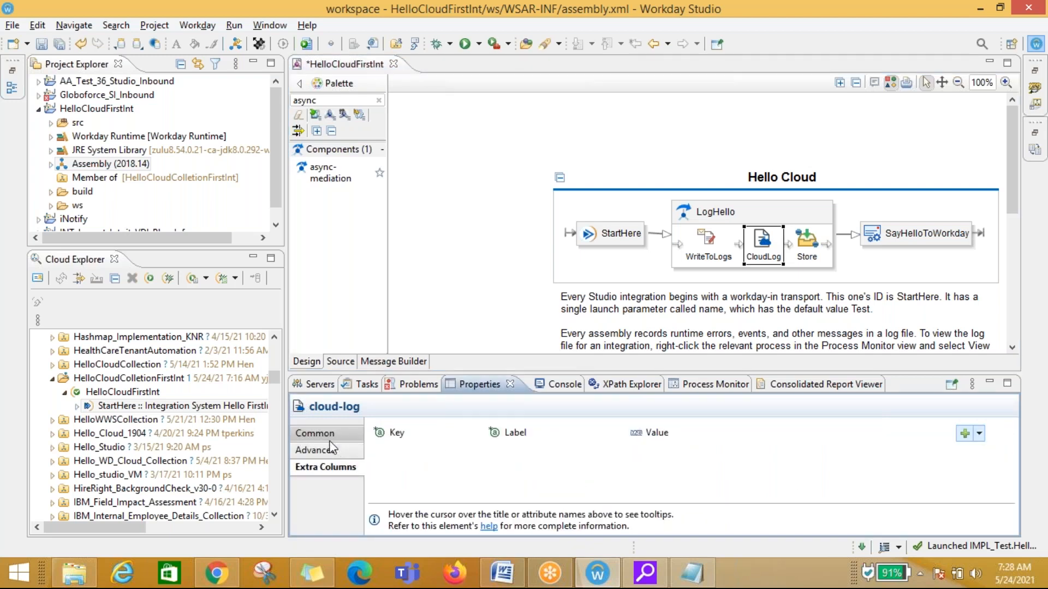
pyautogui.click(328, 435)
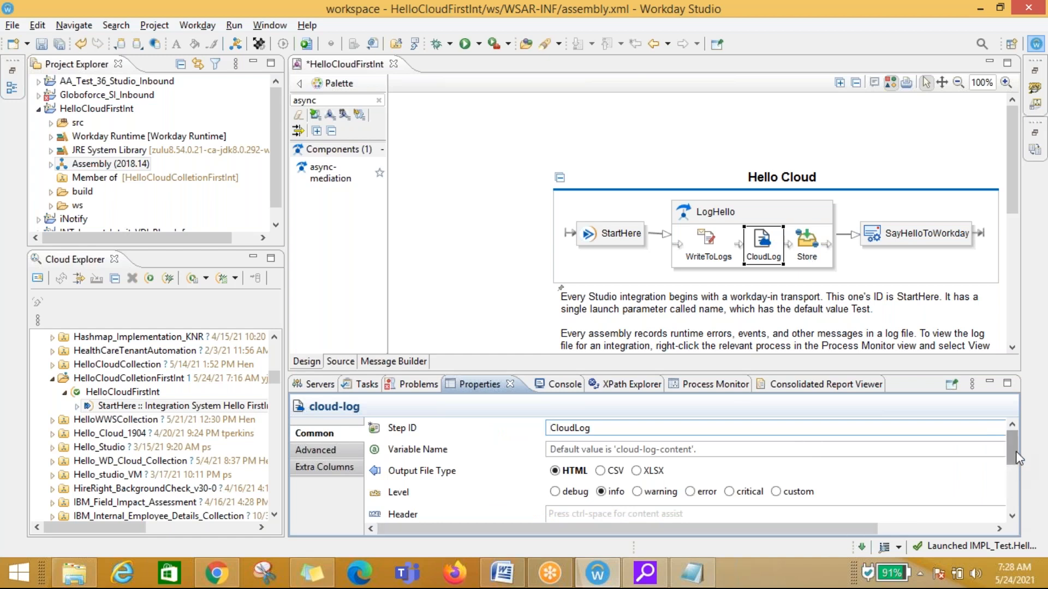
pyautogui.moveTo(1014, 457); pyautogui.dragTo(1015, 479)
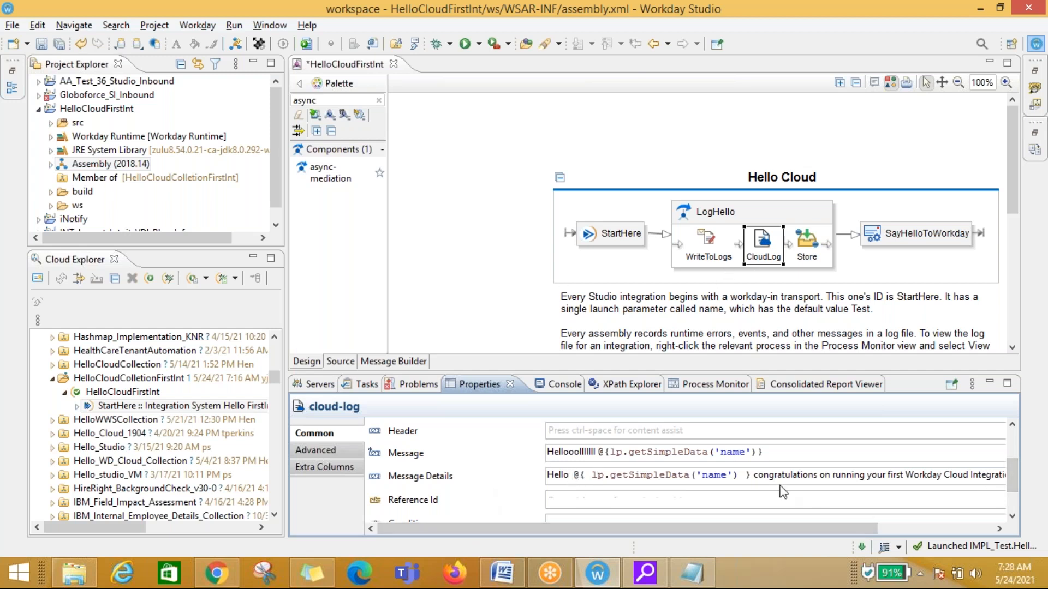
# Step: Copy the congratulations text from CloudLog's Message Details and search for it in the Notepad log
pyautogui.moveTo(755, 474); pyautogui.dragTo(1043, 481)
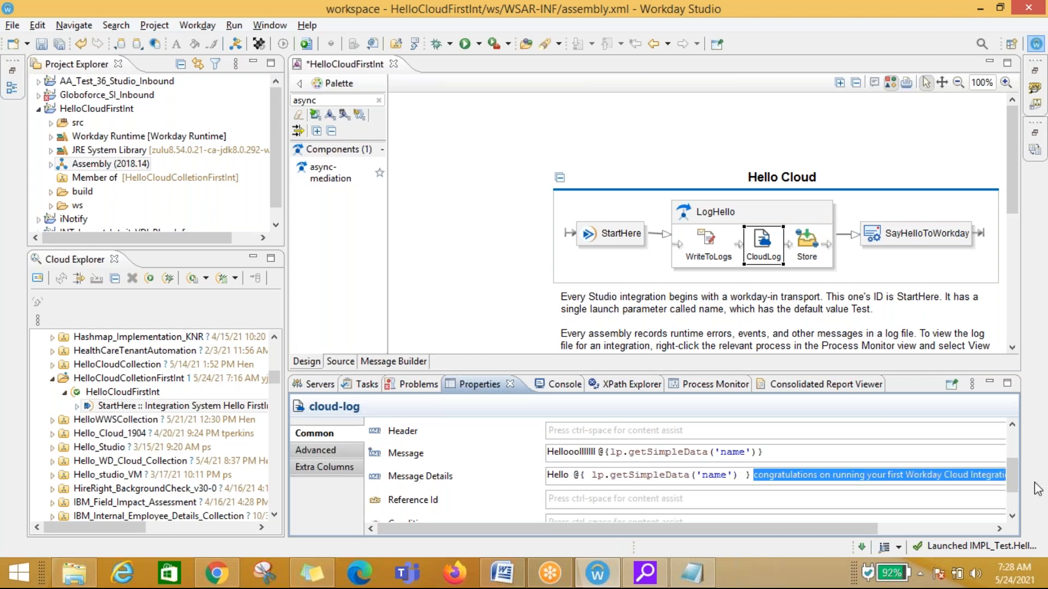
pyautogui.hotkey('alt', 'Tab')
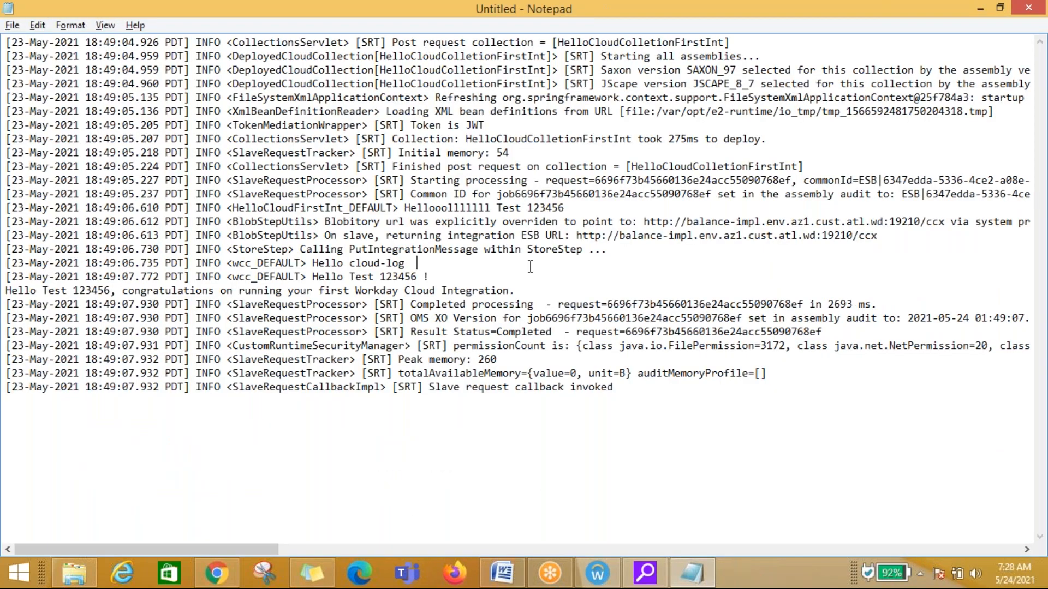
pyautogui.hotkey('ctrl', 'f')
pyautogui.write('congratulations on running your first Workday Cloud Integration.')
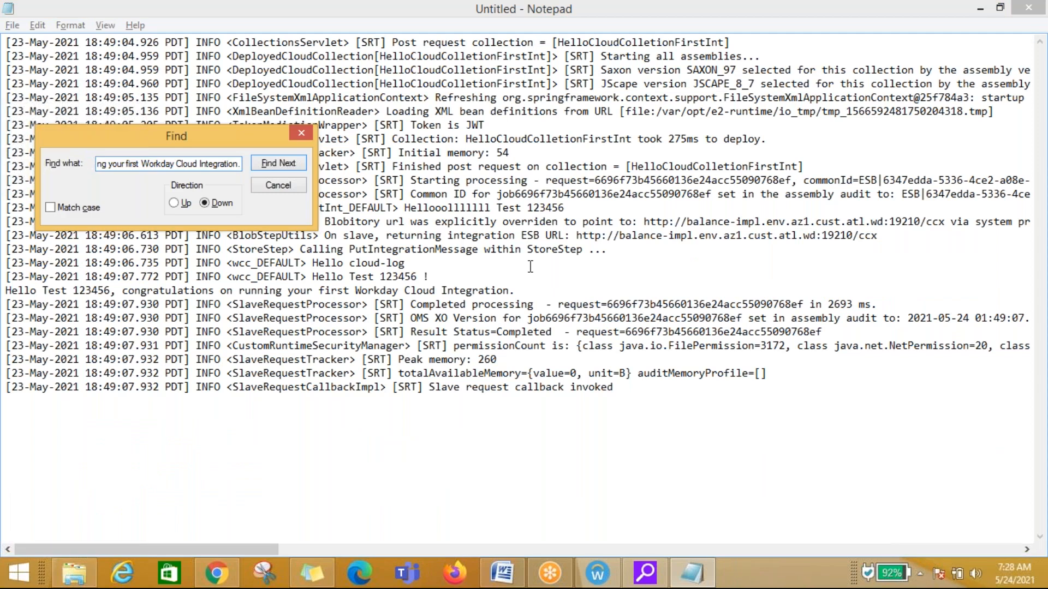
pyautogui.press('Return')
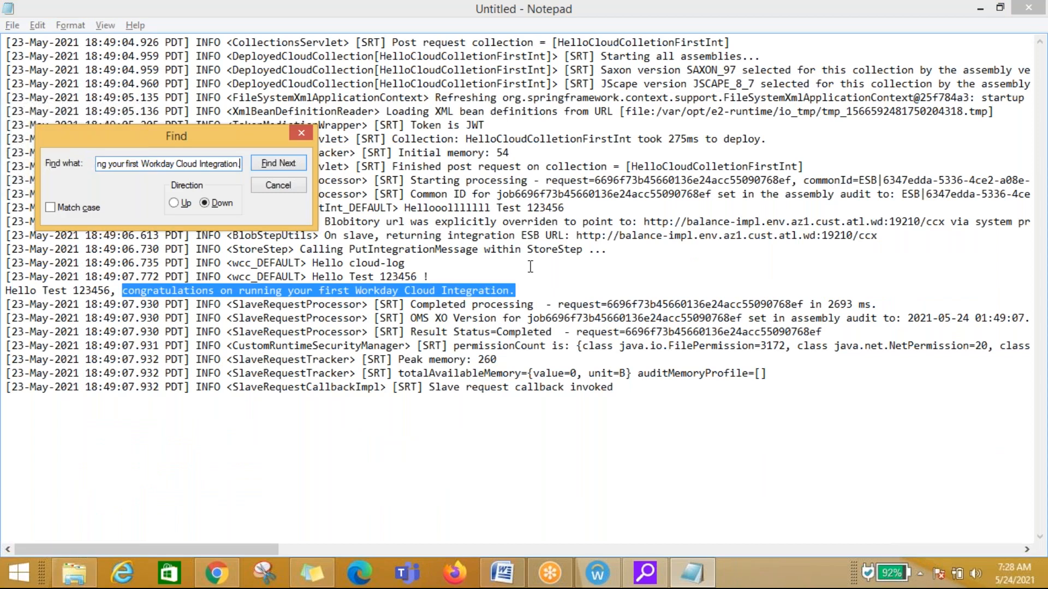
pyautogui.press('Escape')
# Step: Highlight the full Hello Test 123456 congratulations line in the log
pyautogui.moveTo(42, 291); pyautogui.dragTo(112, 291)
pyautogui.moveTo(523, 290); pyautogui.dragTo(7, 290)
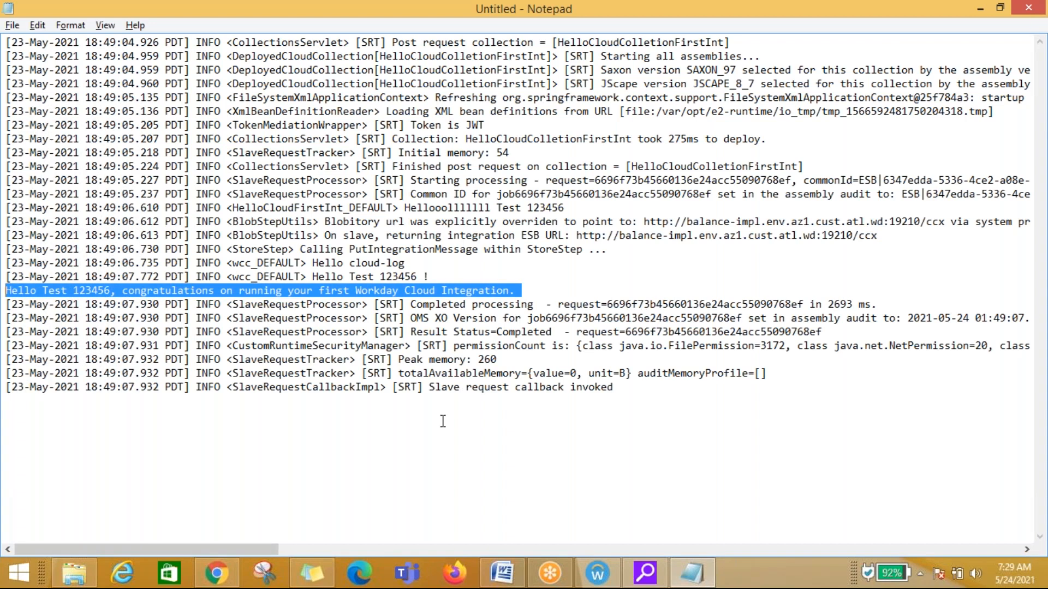
pyautogui.hotkey('alt', 'Tab')
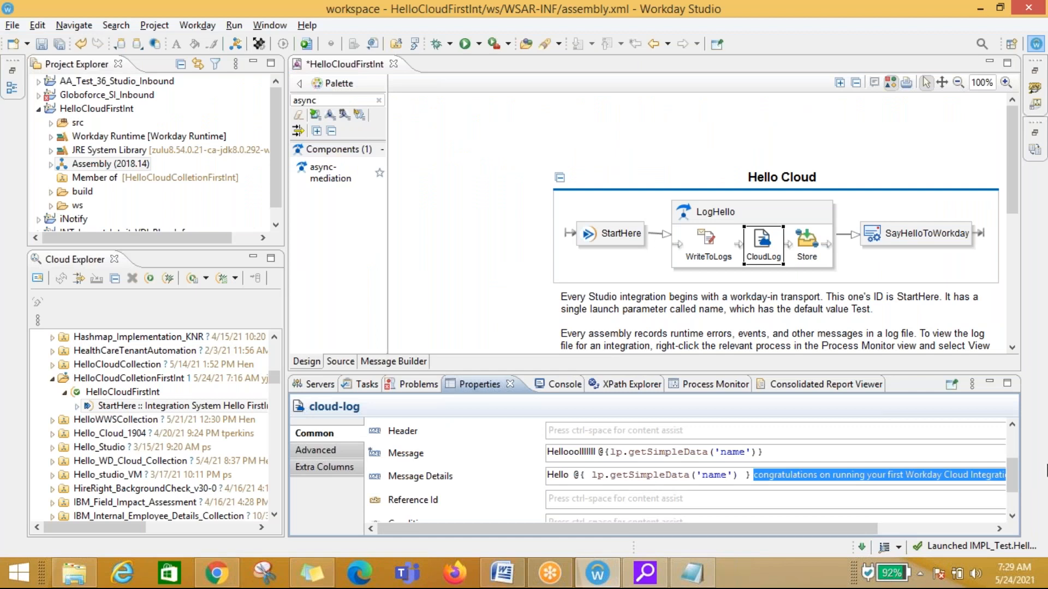
# Step: Re-examine the CloudLog step's Common, Advanced and Extra Columns properties
pyautogui.moveTo(1013, 475); pyautogui.dragTo(1023, 436)
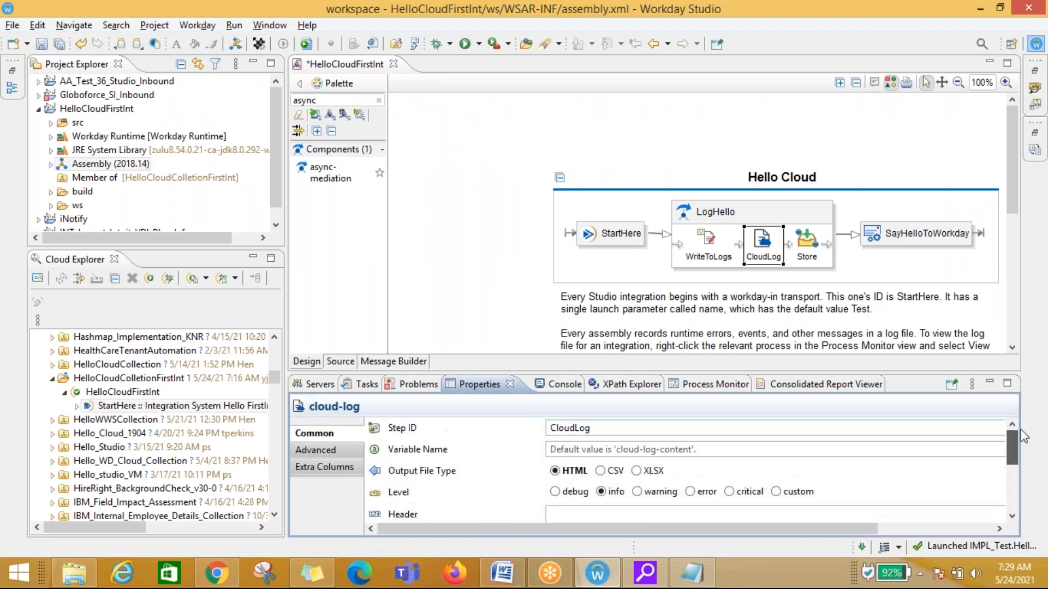
pyautogui.click(333, 454)
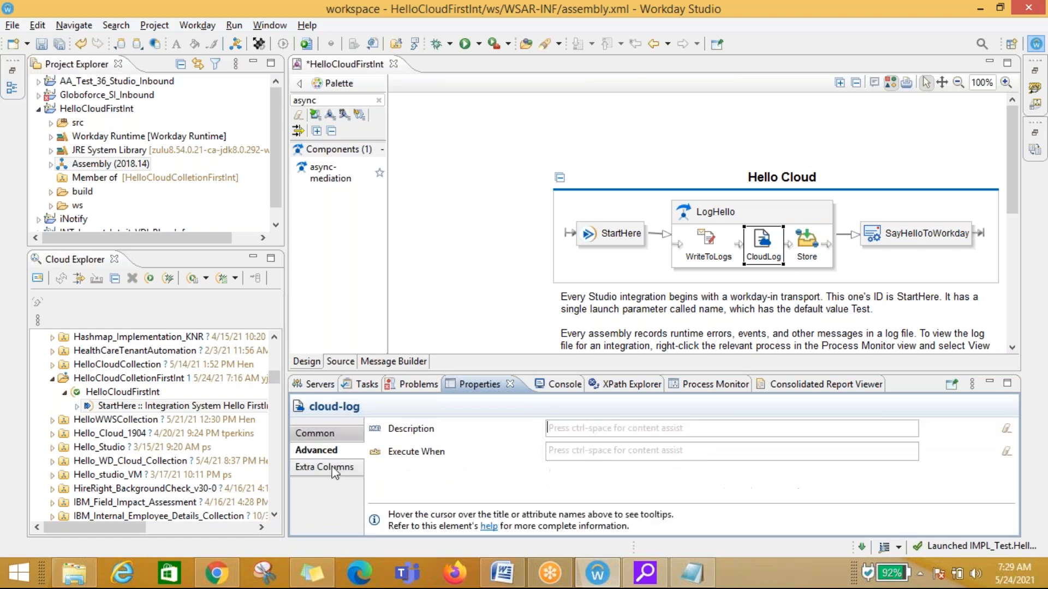
pyautogui.click(330, 467)
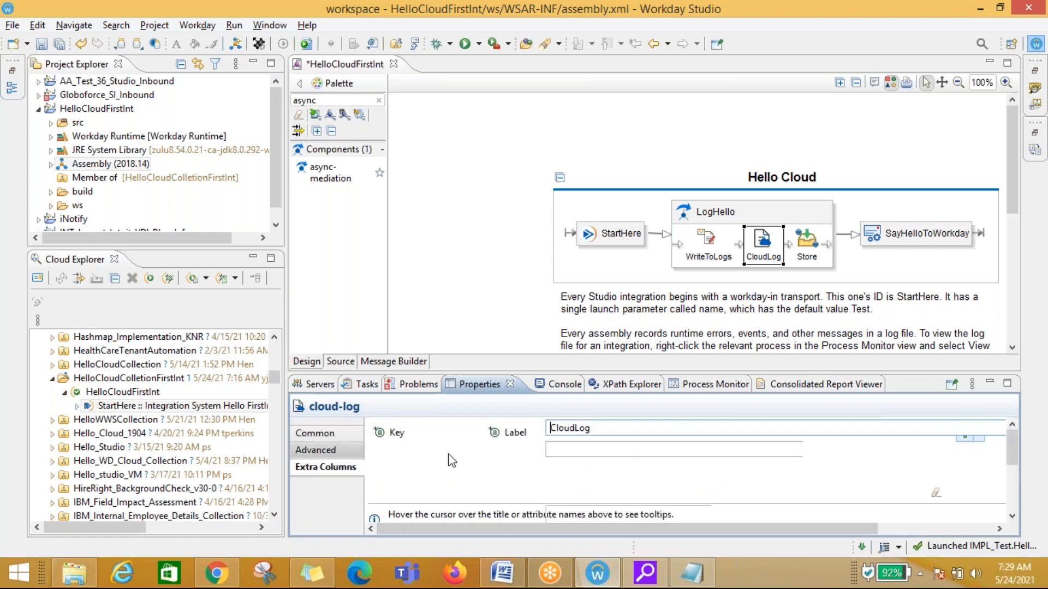
pyautogui.click(315, 432)
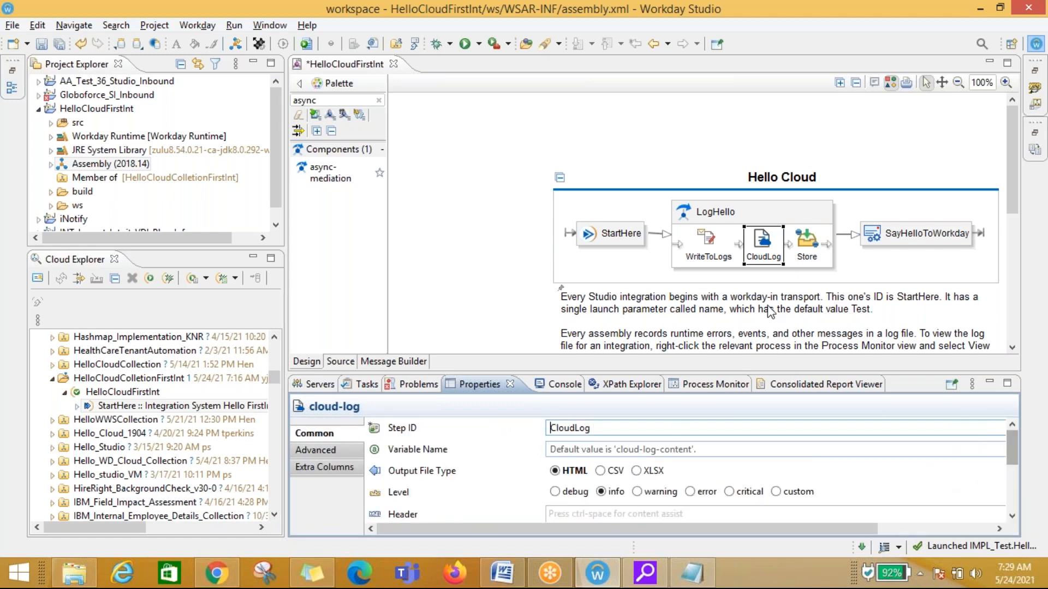
pyautogui.moveTo(1013, 451); pyautogui.dragTo(1014, 470)
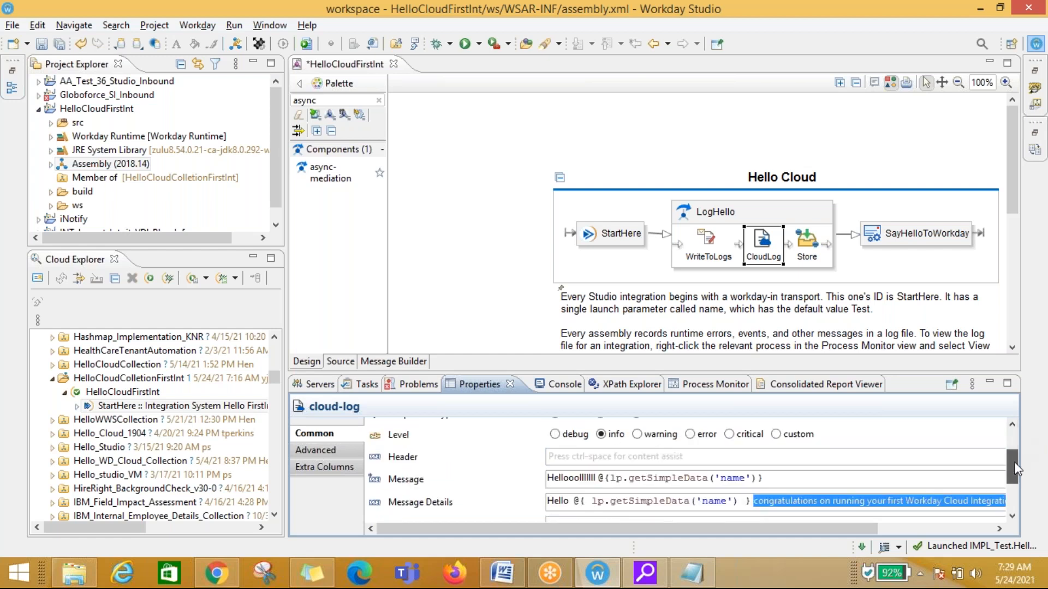
# Step: Inspect the Store step's Common and Advanced properties, including its input, output, summary and title
pyautogui.click(807, 252)
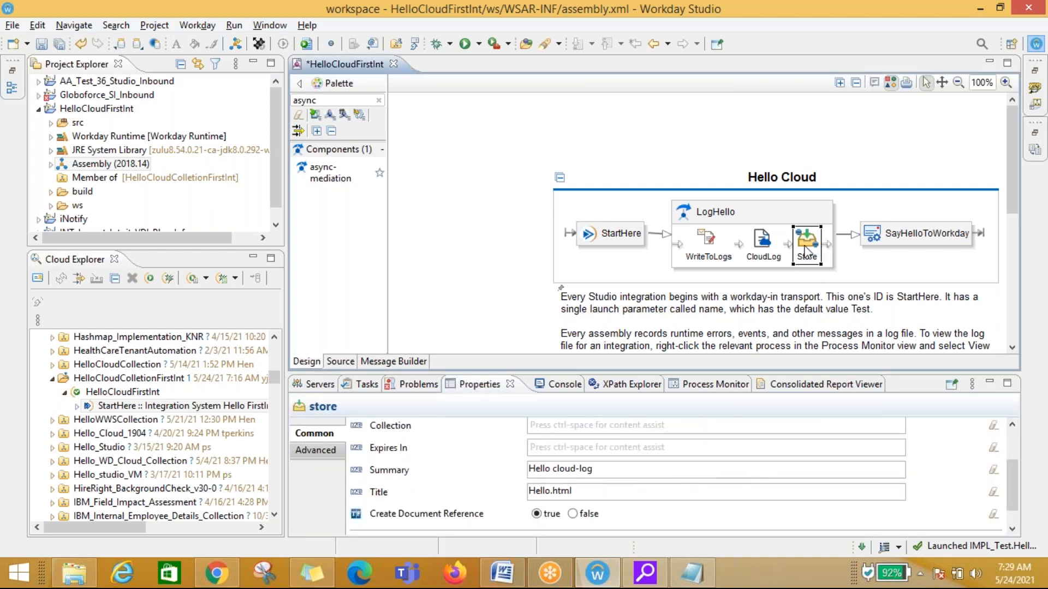
pyautogui.click(325, 451)
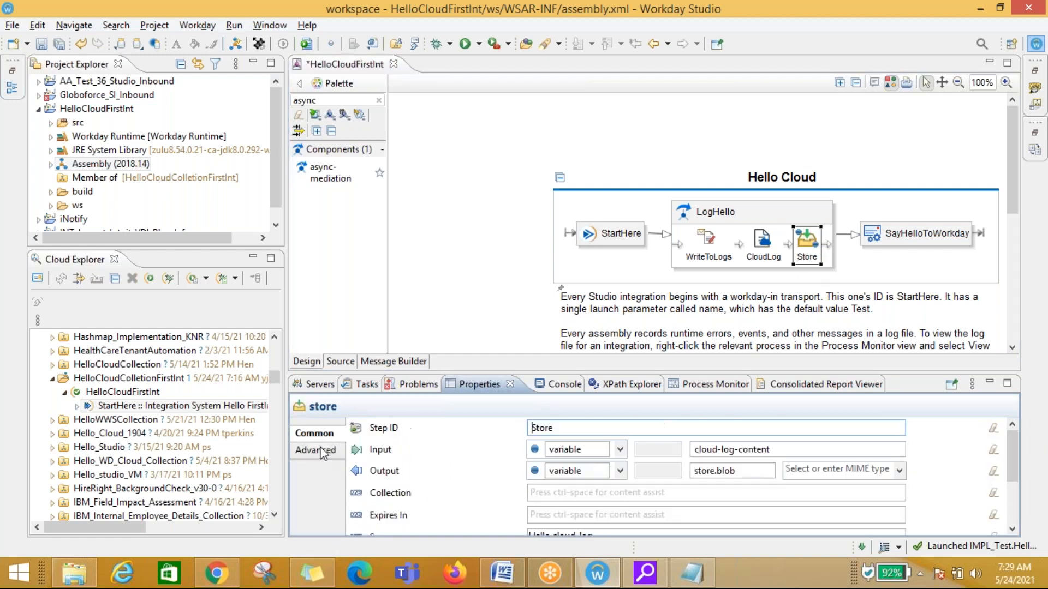
pyautogui.click(326, 435)
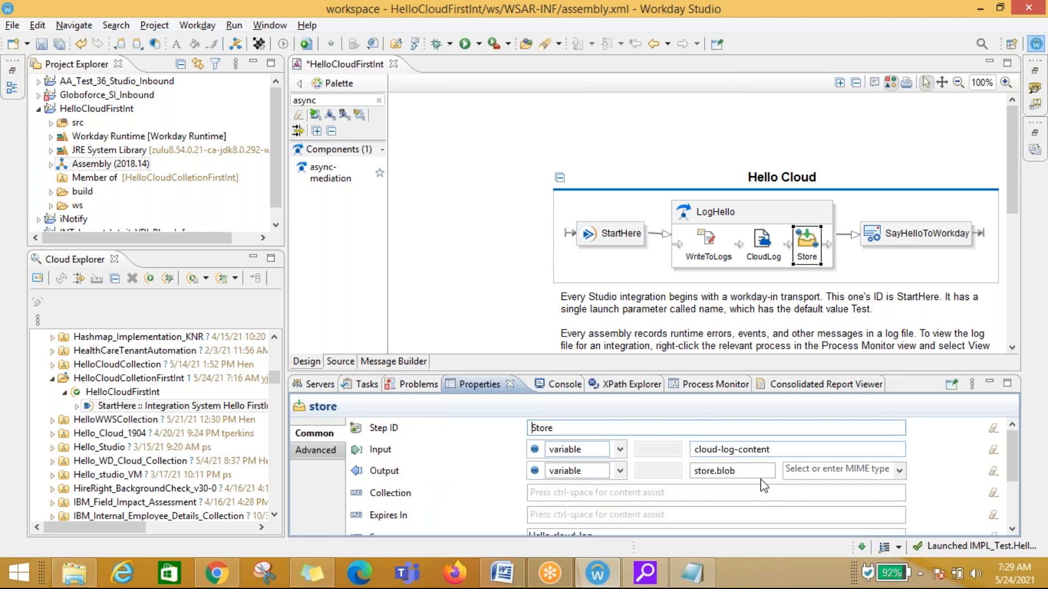
pyautogui.moveTo(1010, 450)
pyautogui.mouseDown()
pyautogui.moveTo(1013, 492)
pyautogui.moveTo(1018, 448)
pyautogui.mouseUp()
# Step: Inspect the properties of SayHelloToWorkday, StartHere and LogHello in the diagram
pyautogui.click(883, 233)
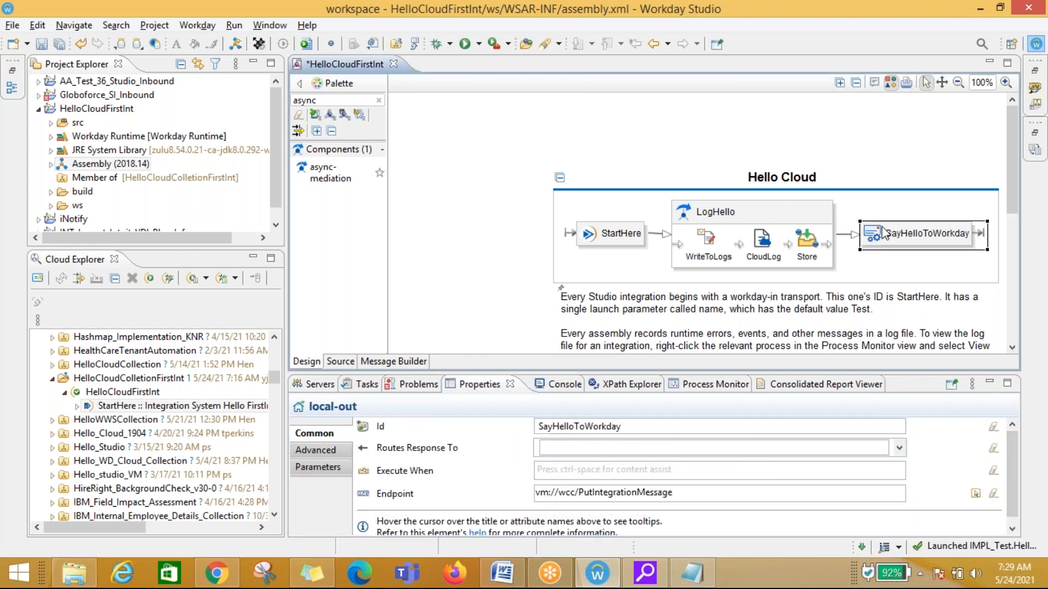
pyautogui.click(617, 235)
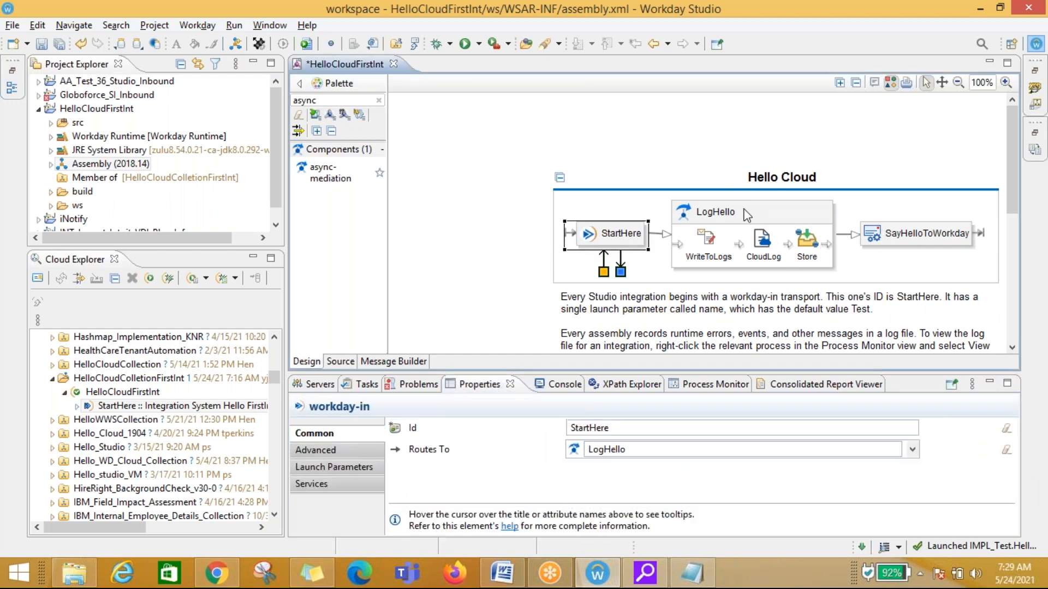
pyautogui.click(745, 208)
pyautogui.click(904, 231)
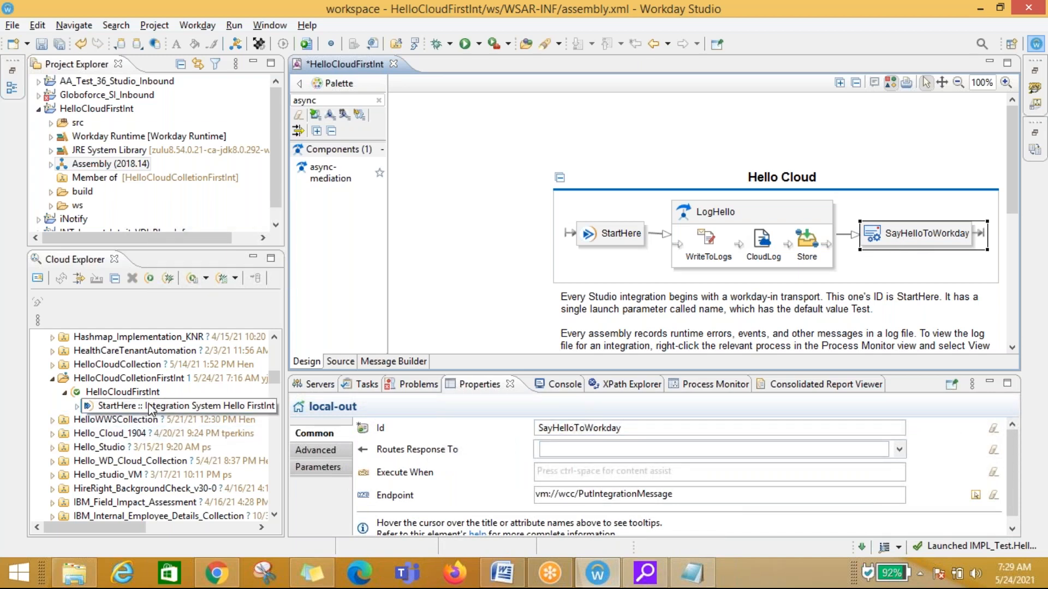
# Step: Examine SayHelloToWorkday's Parameters, reading the is.message.summary value expression
pyautogui.click(328, 453)
pyautogui.click(326, 469)
pyautogui.click(420, 470)
pyautogui.click(417, 484)
pyautogui.click(439, 469)
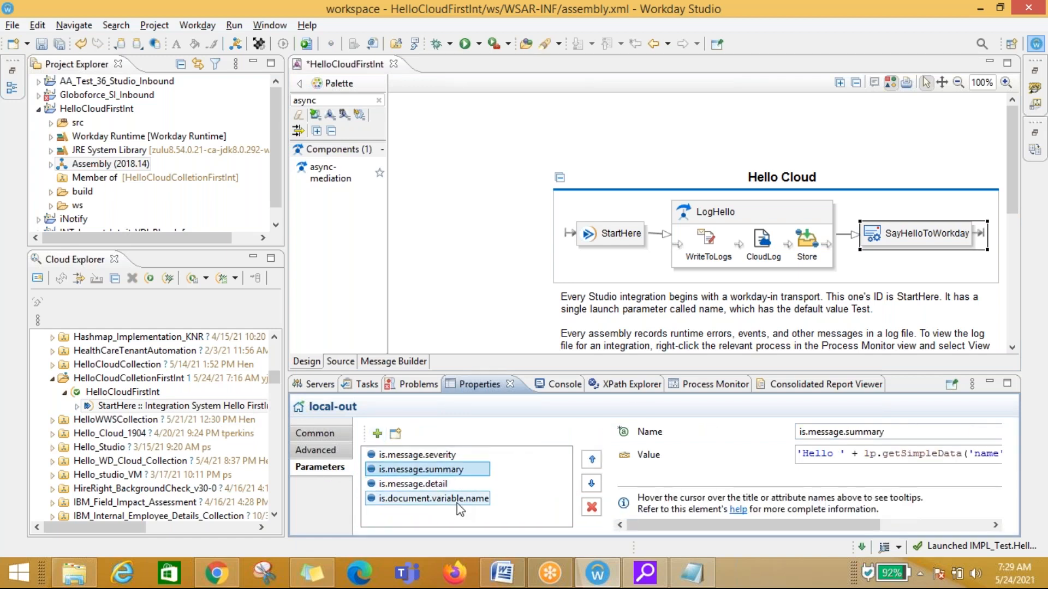
pyautogui.click(457, 499)
pyautogui.click(431, 470)
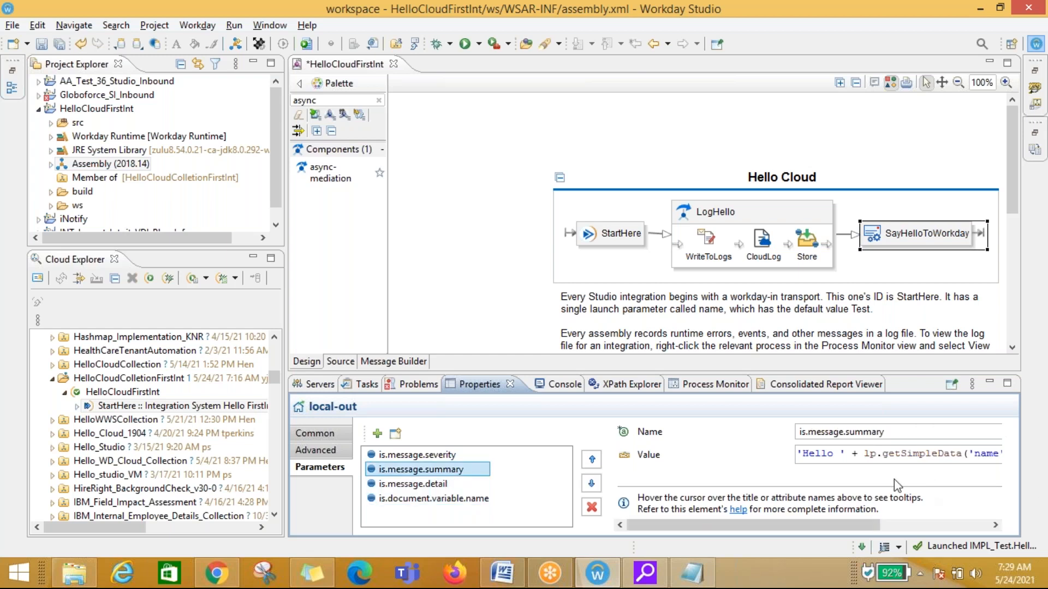
pyautogui.moveTo(840, 524); pyautogui.dragTo(937, 533)
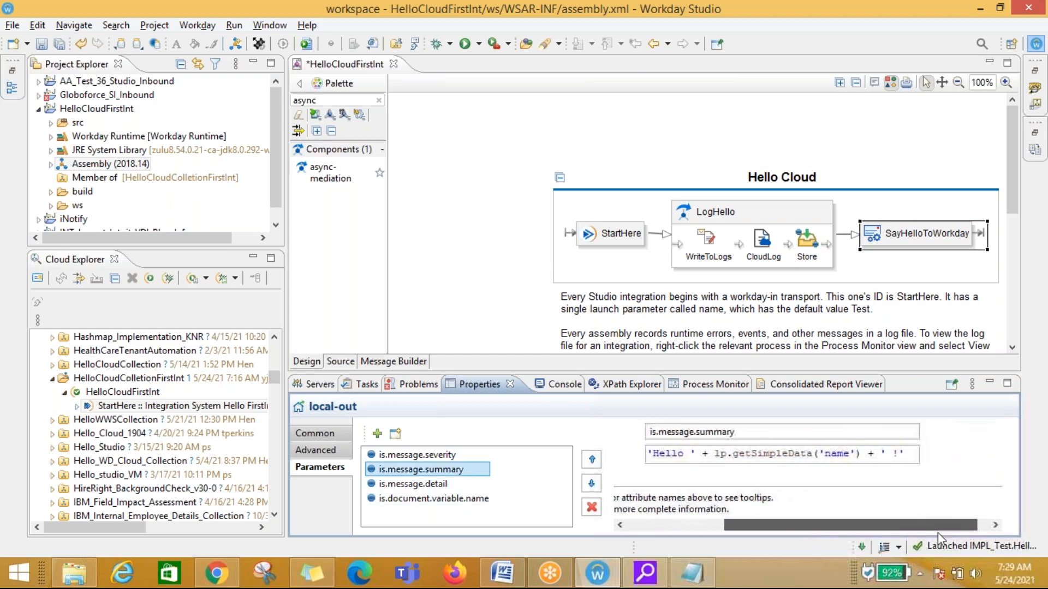
pyautogui.click(689, 453)
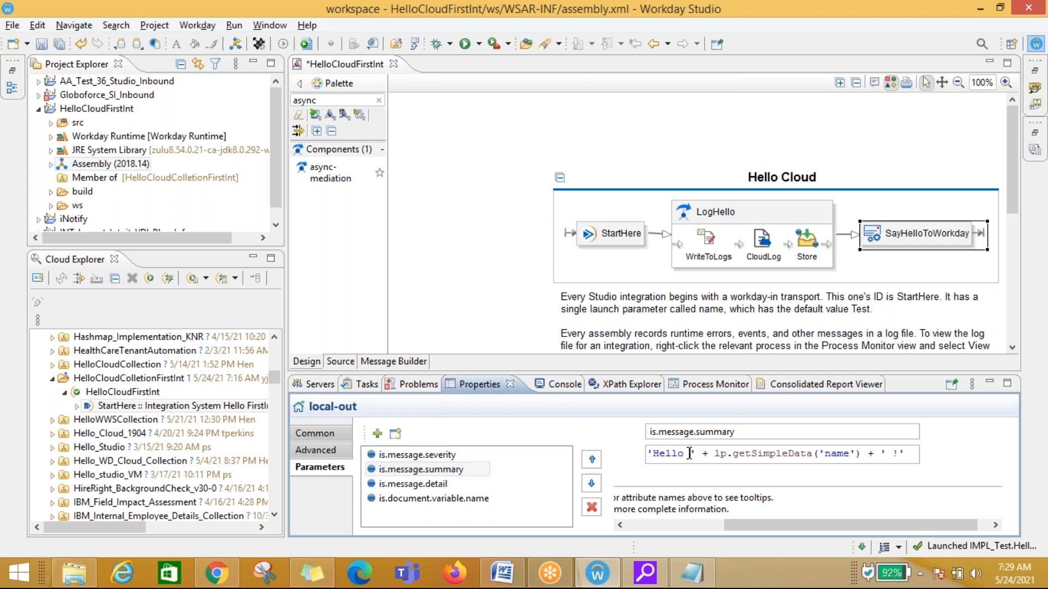
pyautogui.moveTo(892, 454); pyautogui.dragTo(900, 454)
# Step: Highlight the Hello Test 123456 ! line in the Notepad log that the summary parameter produces
pyautogui.hotkey('alt', 'Tab')
pyautogui.click(533, 432)
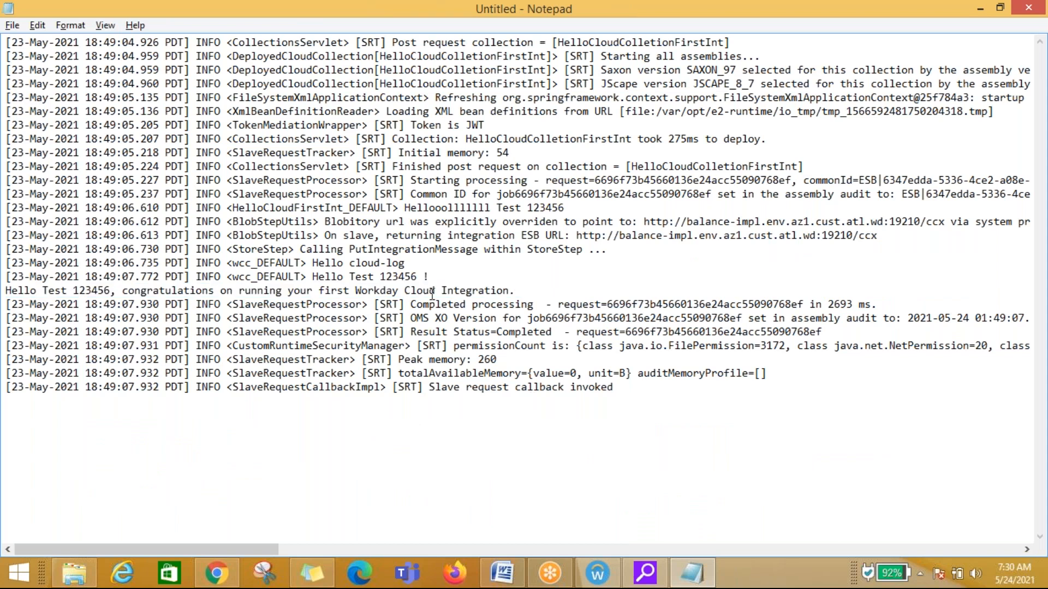
pyautogui.moveTo(443, 276); pyautogui.dragTo(311, 277)
pyautogui.hotkey('alt', 'Tab')
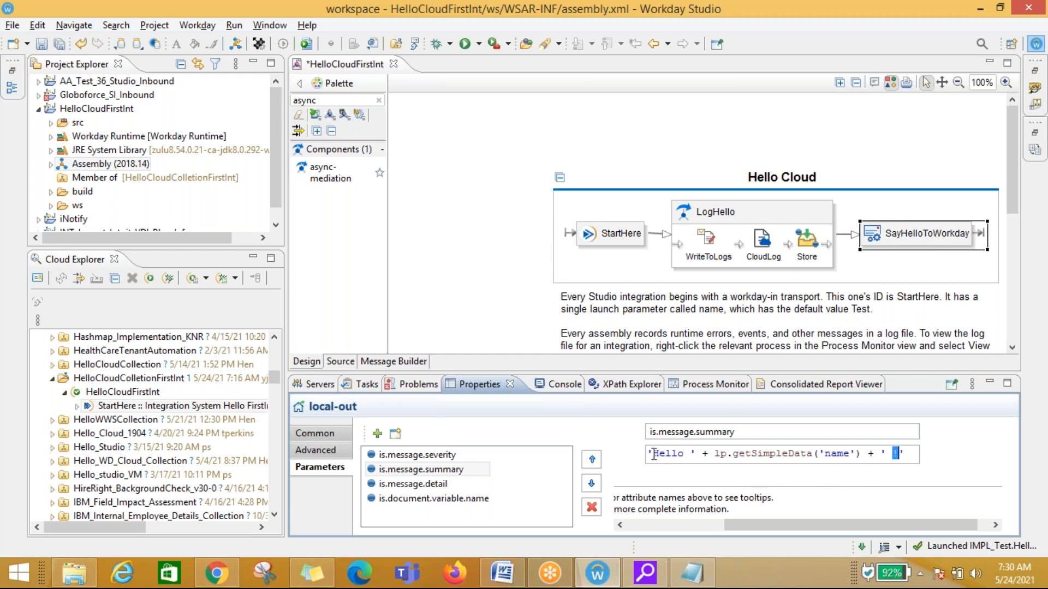
pyautogui.hotkey('alt', 'Tab')
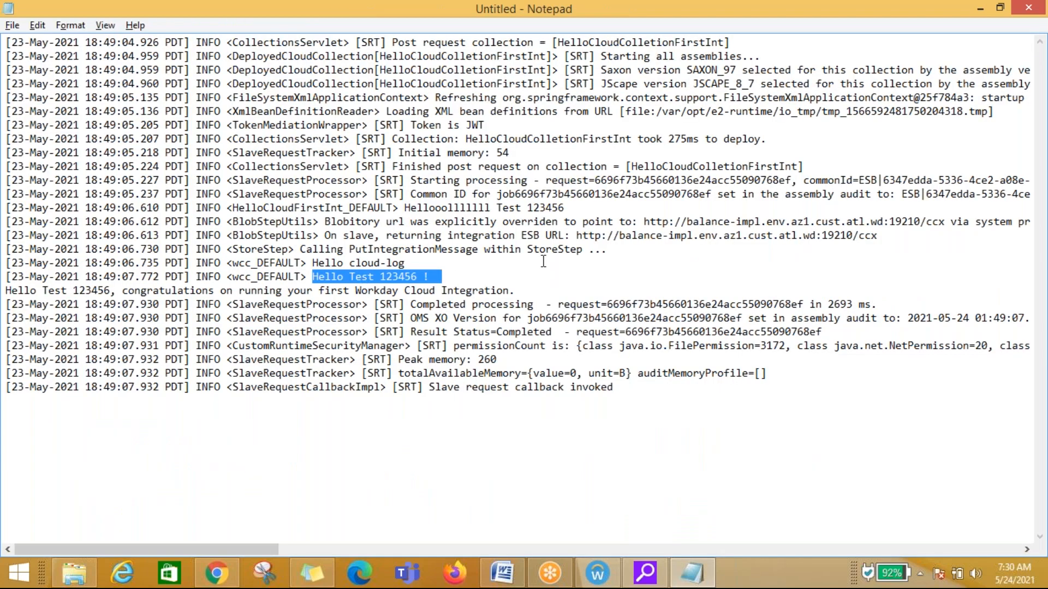
pyautogui.click(505, 279)
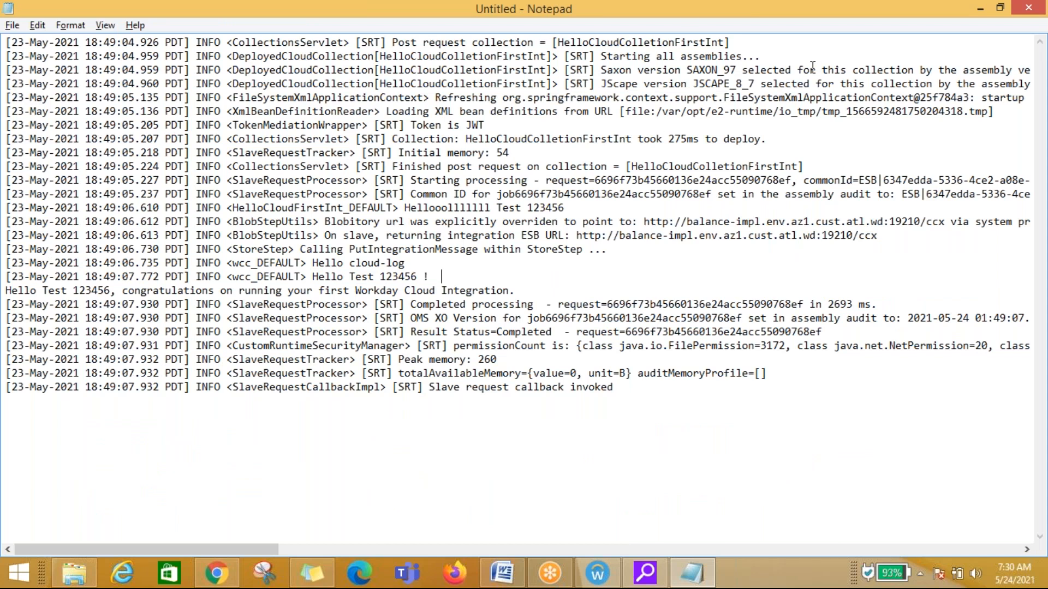
pyautogui.hotkey('alt', 'Tab')
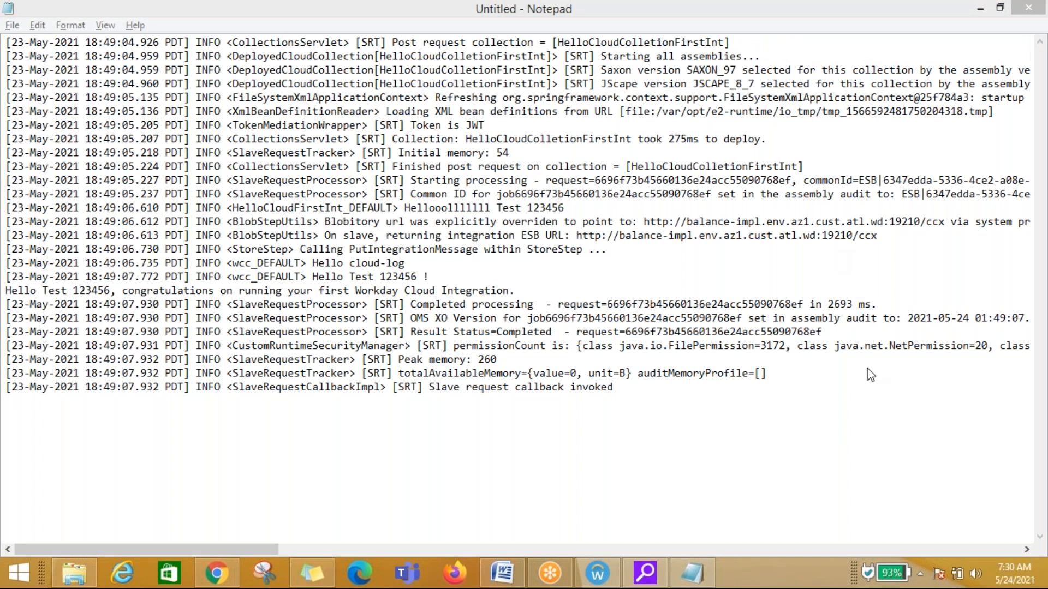
pyautogui.click(459, 419)
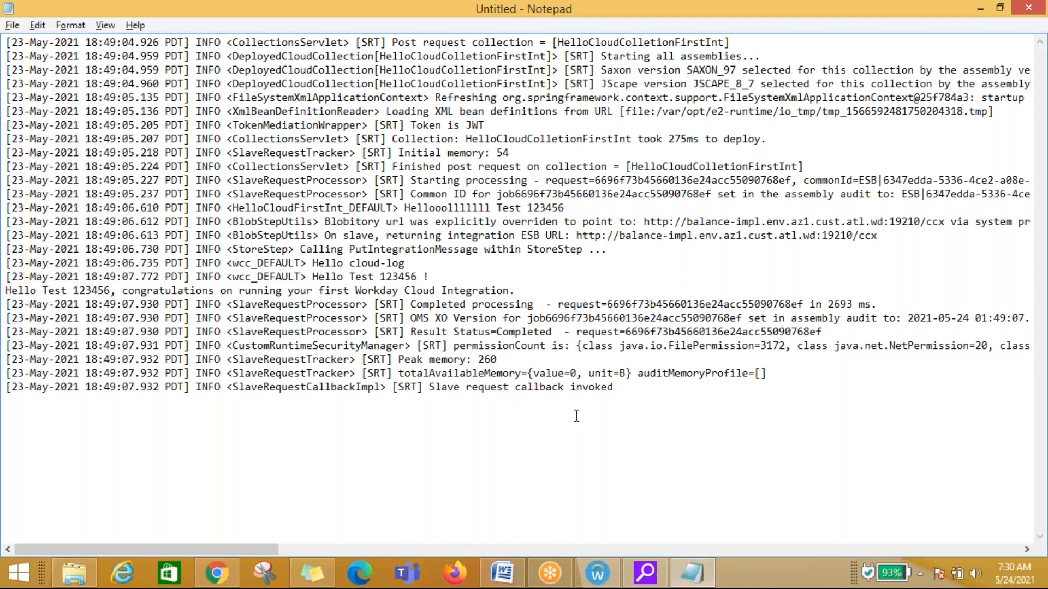
pyautogui.hotkey('alt', 'Tab')
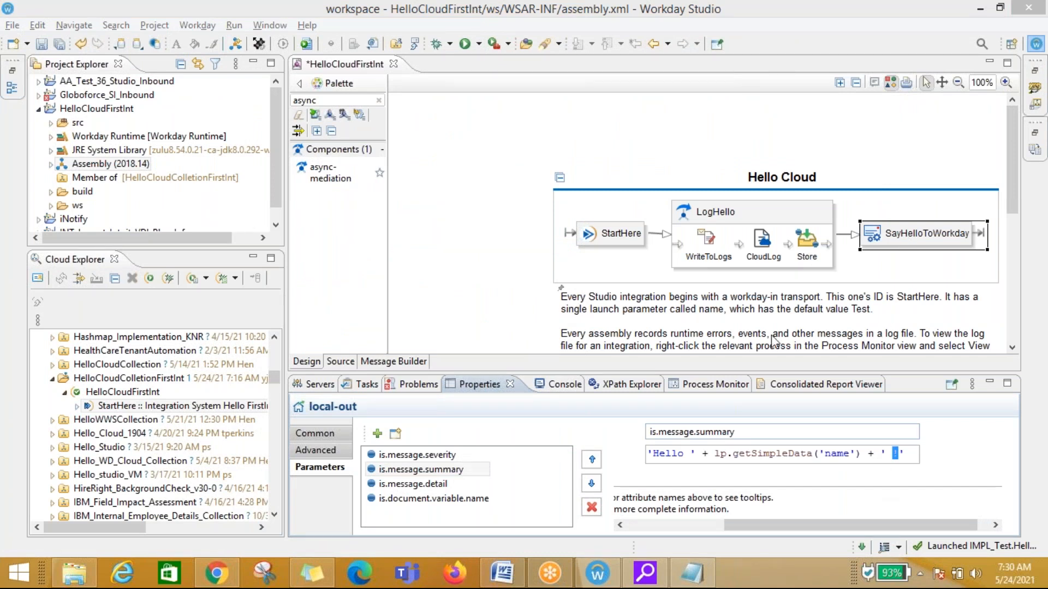
pyautogui.moveTo(624, 235)
pyautogui.click(692, 572)
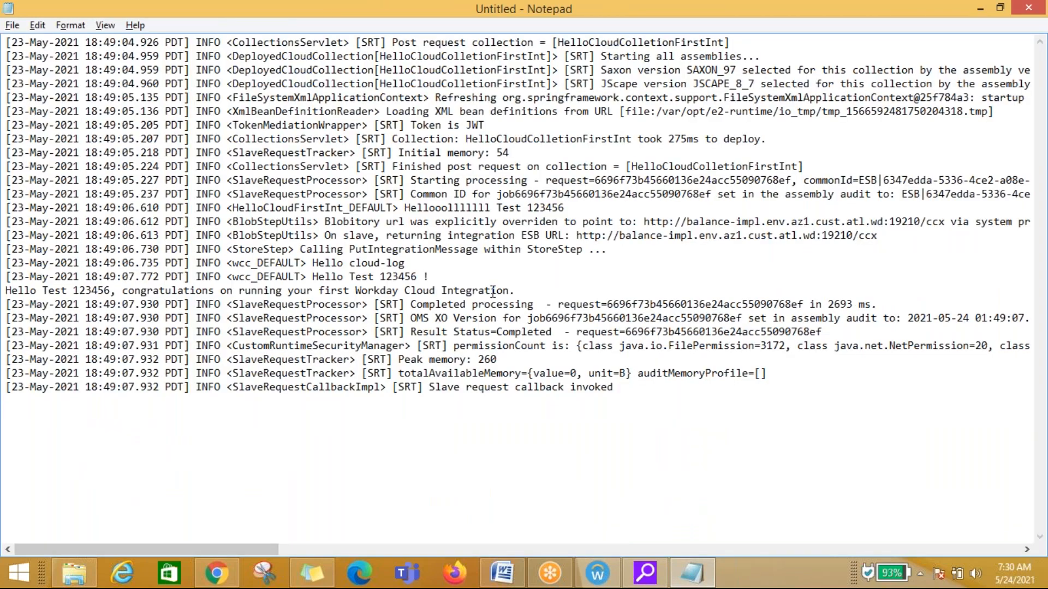
pyautogui.click(453, 277)
pyautogui.hotkey('alt', 'Tab')
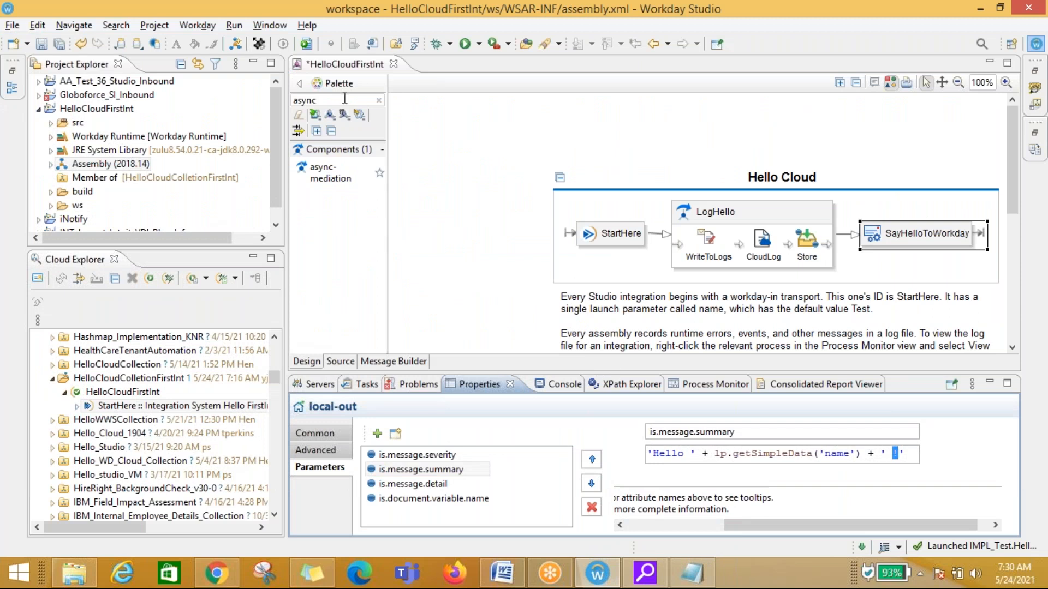
# Step: Clear the async filter from the palette search
pyautogui.click(381, 101)
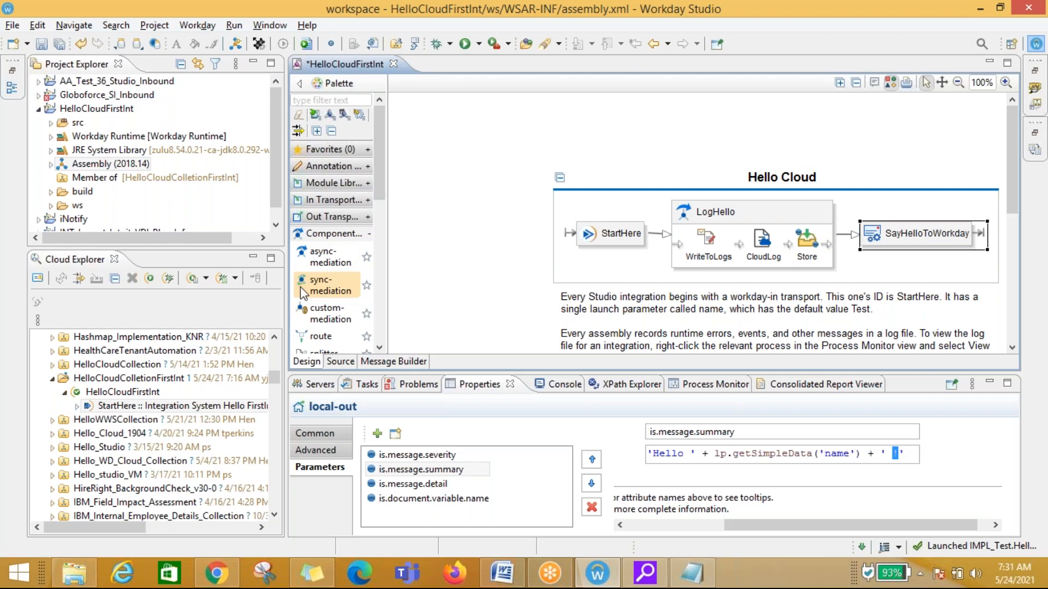
pyautogui.moveTo(524, 237)
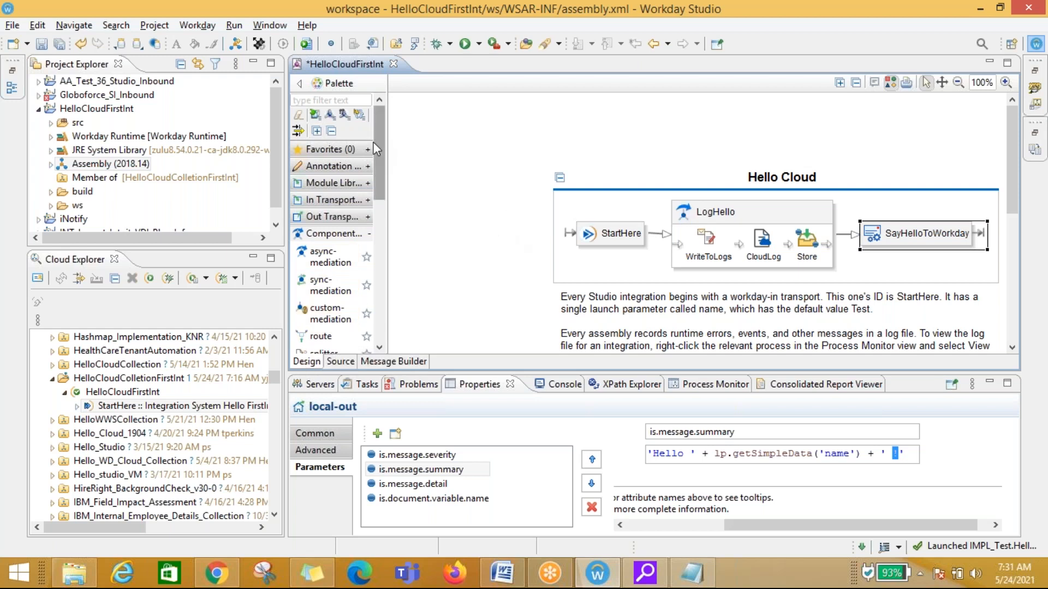